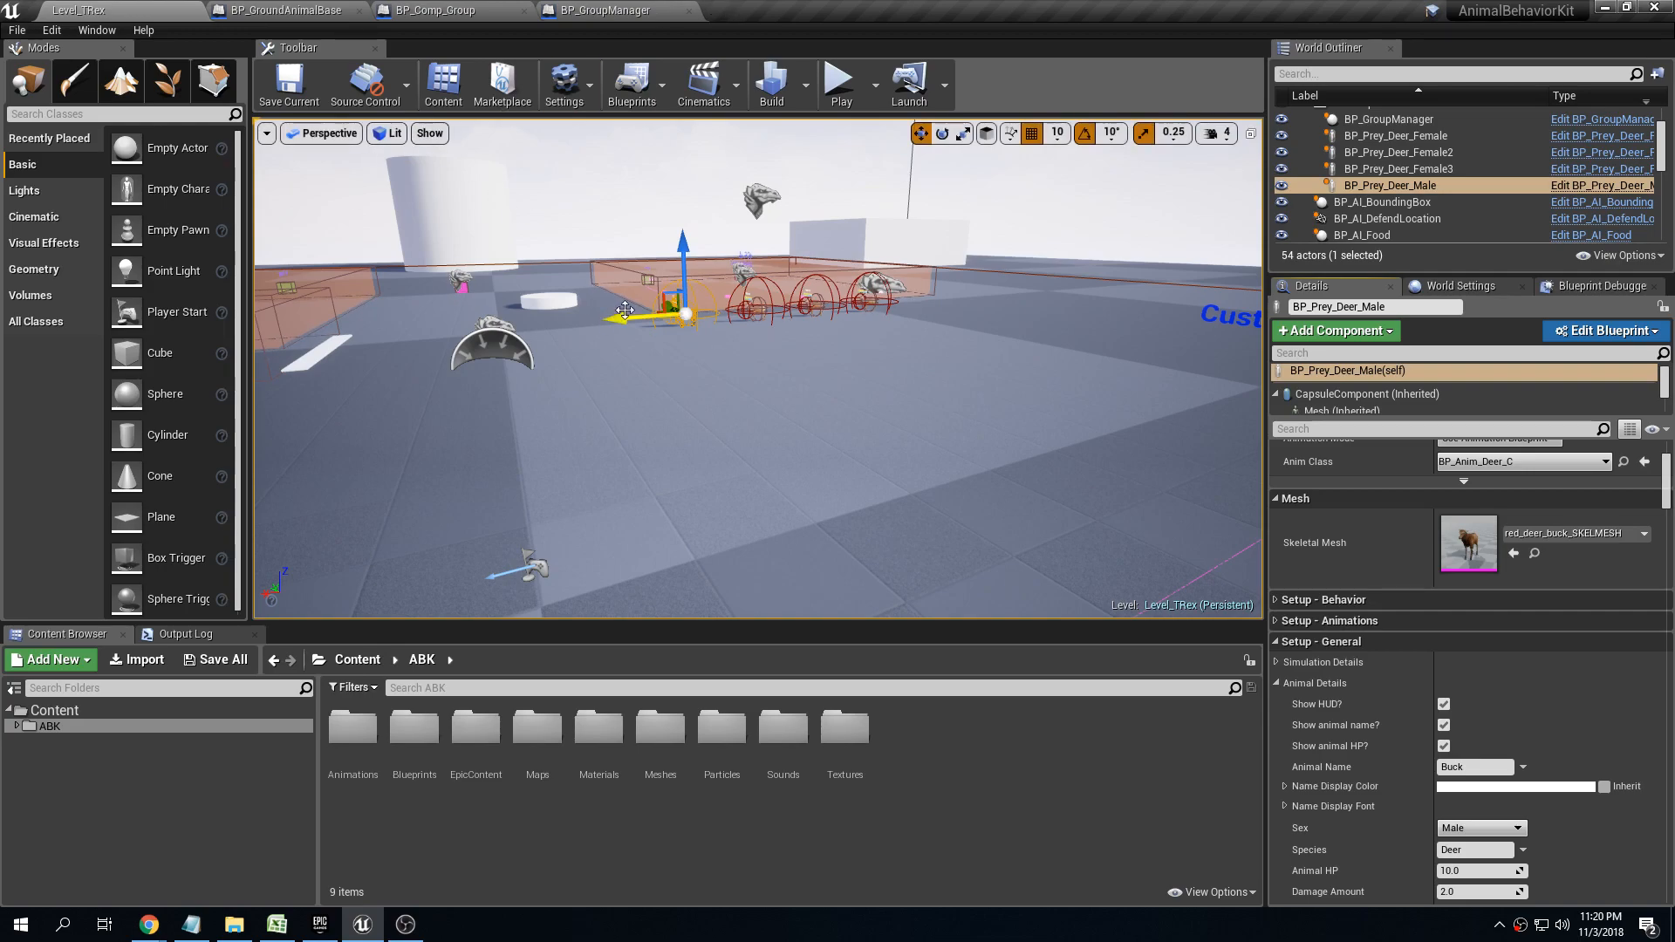
Play-test the level and walk among the deer herd to check the name tags above the buck and does
{"action": "key", "text": "f"}
{"action": "mouse_move", "coordinate": [743, 391]}
{"action": "right_mouse_down"}
{"action": "mouse_move", "coordinate": [842, 398]}
{"action": "mouse_move", "coordinate": [735, 392]}
{"action": "mouse_move", "coordinate": [771, 394]}
{"action": "right_mouse_up"}
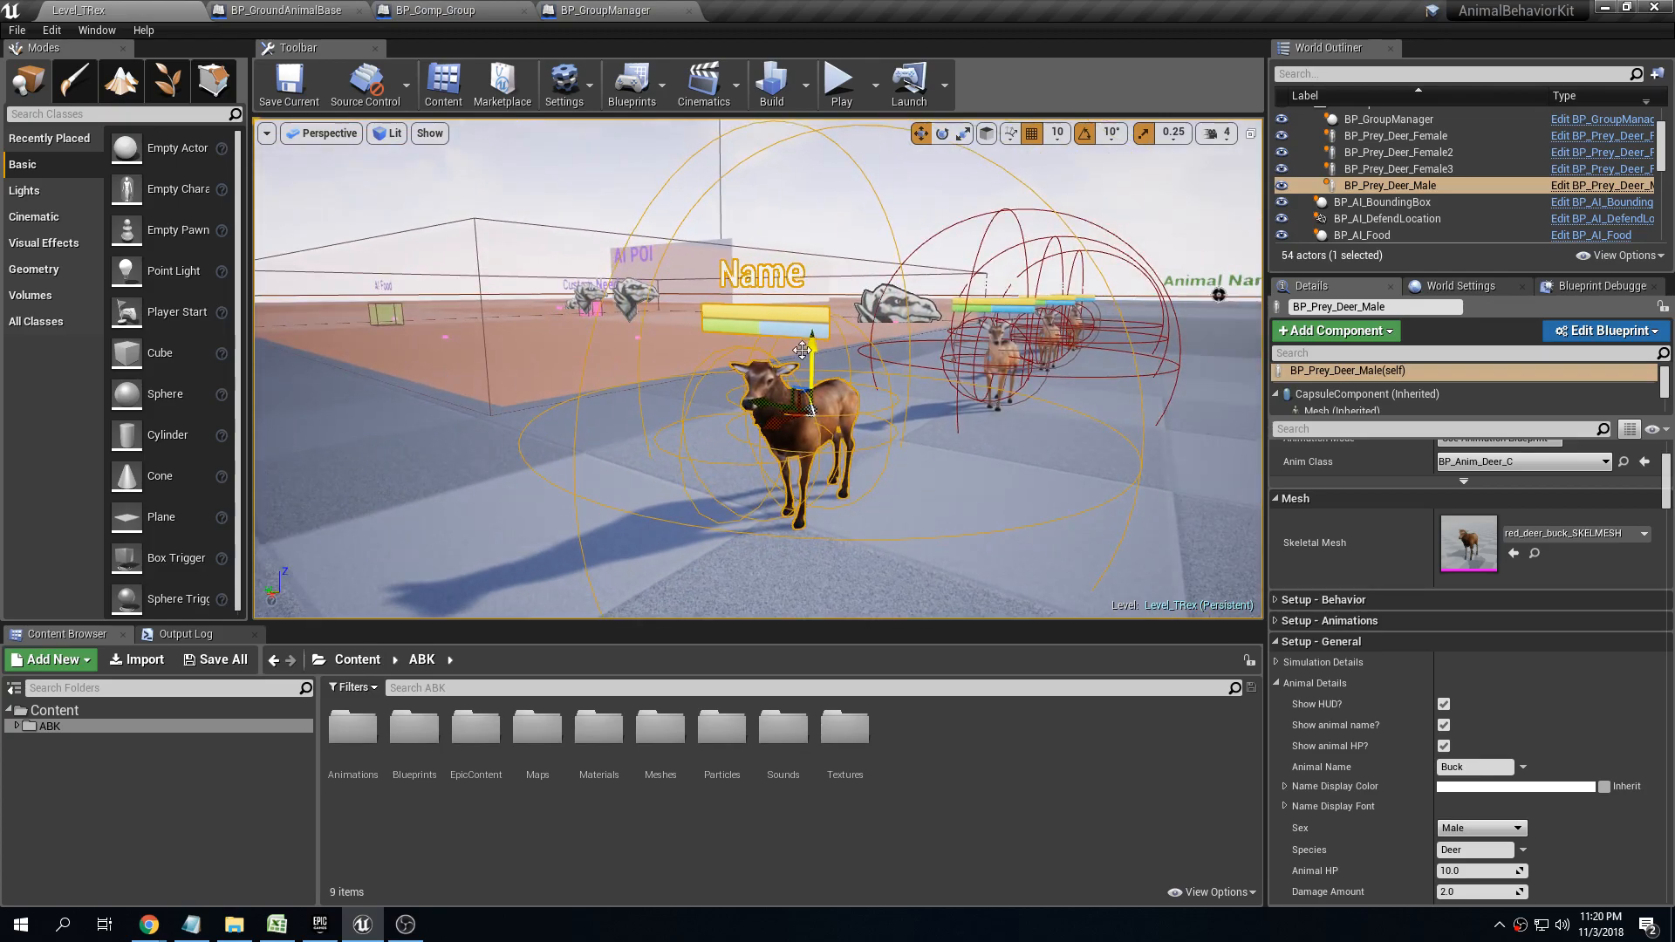
{"action": "scroll", "coordinate": [878, 271], "scroll_direction": "down", "scroll_amount": 3}
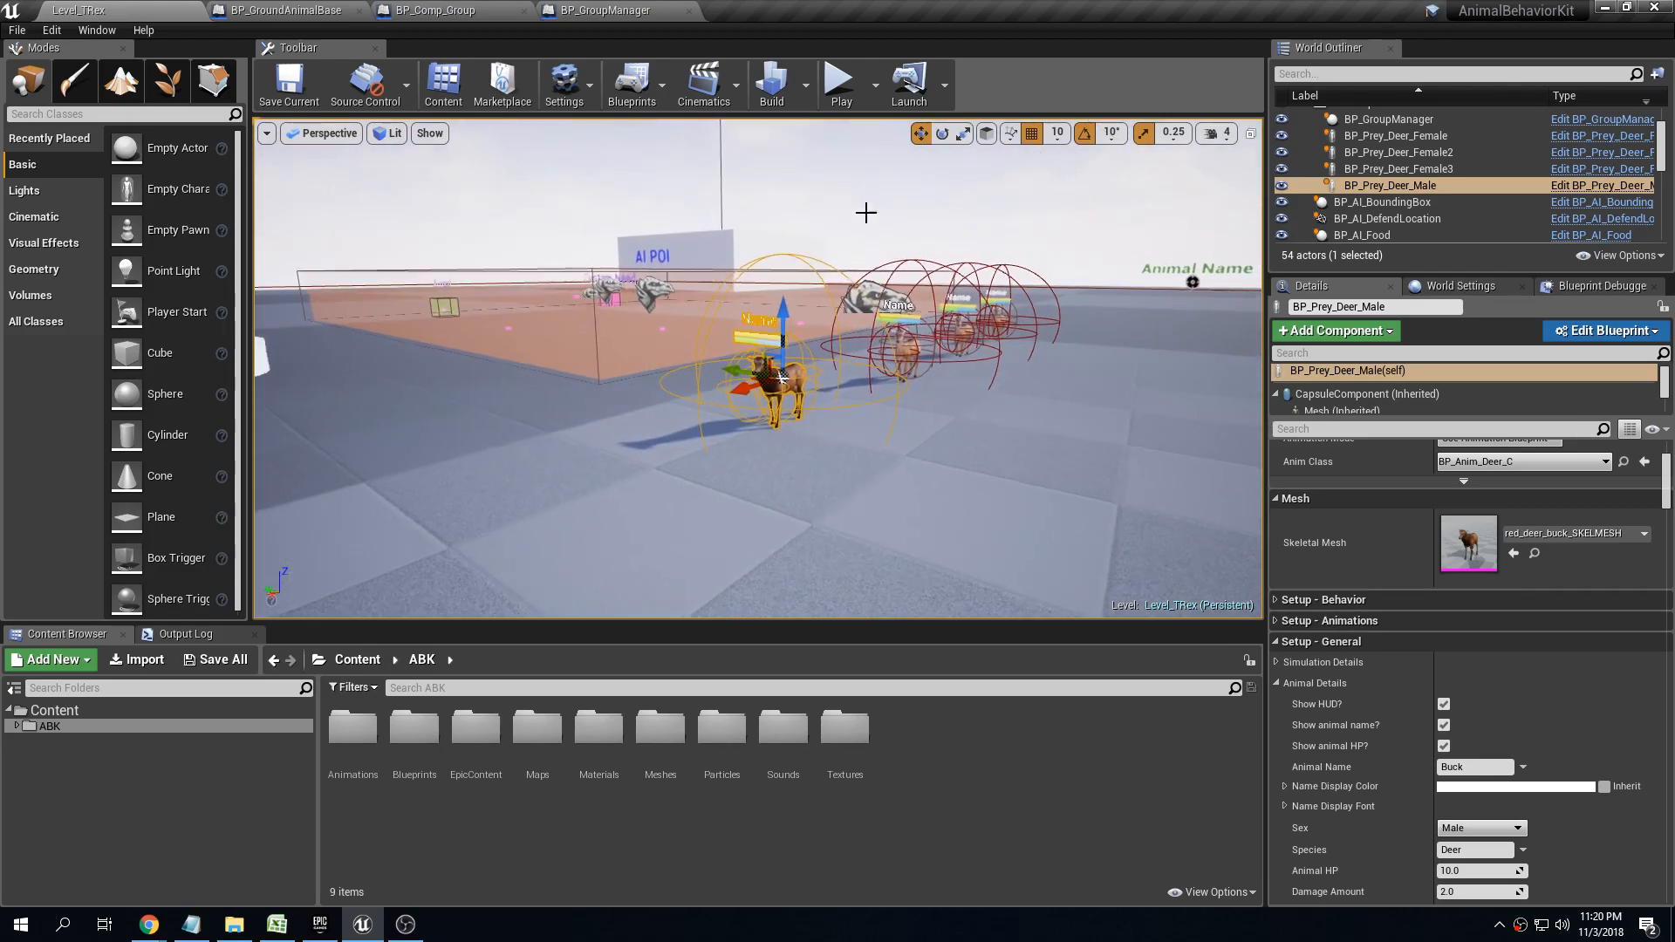
{"action": "left_click", "coordinate": [841, 81]}
{"action": "key", "text": "w"}
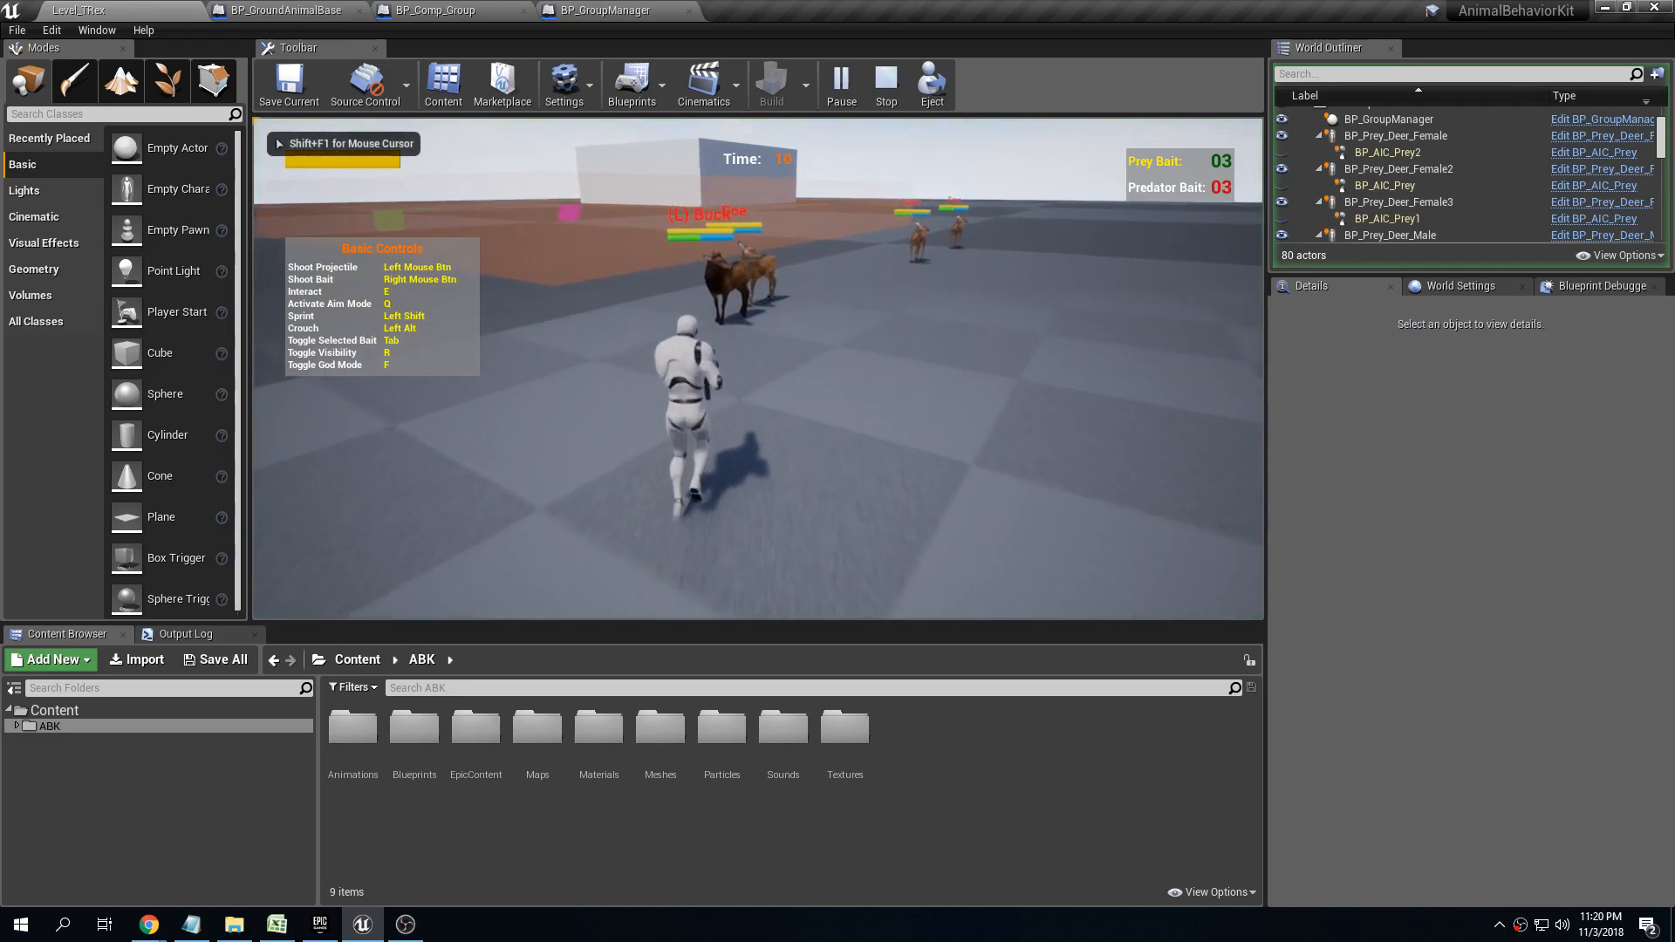
{"action": "key", "text": "d"}
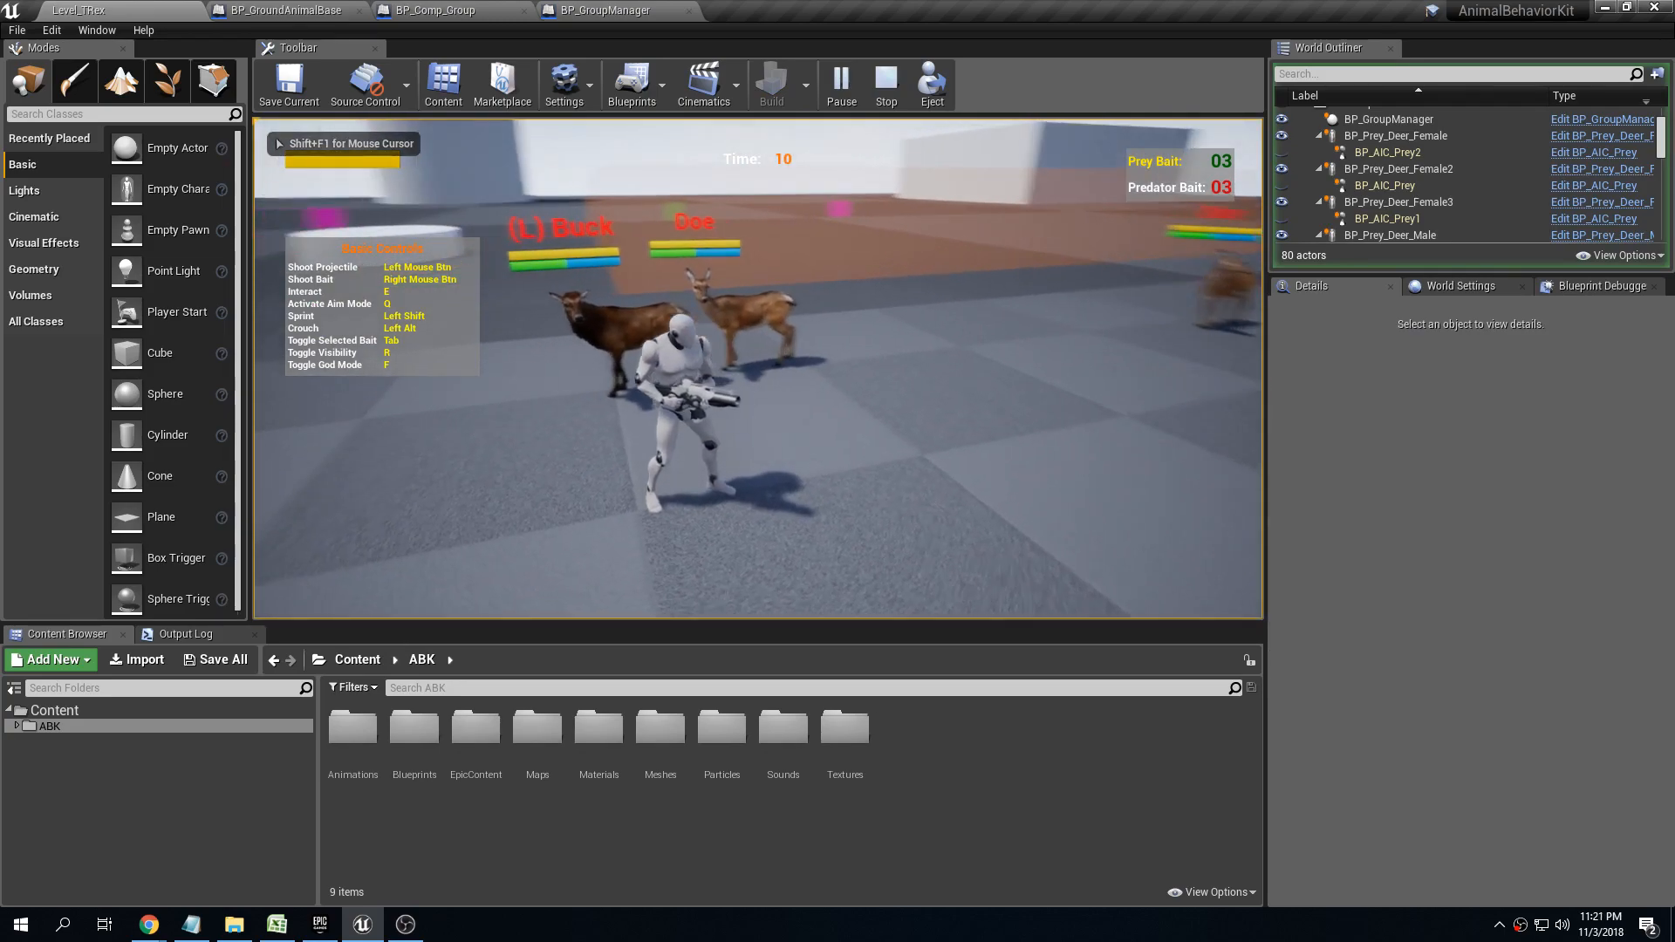
{"action": "key", "text": "d"}
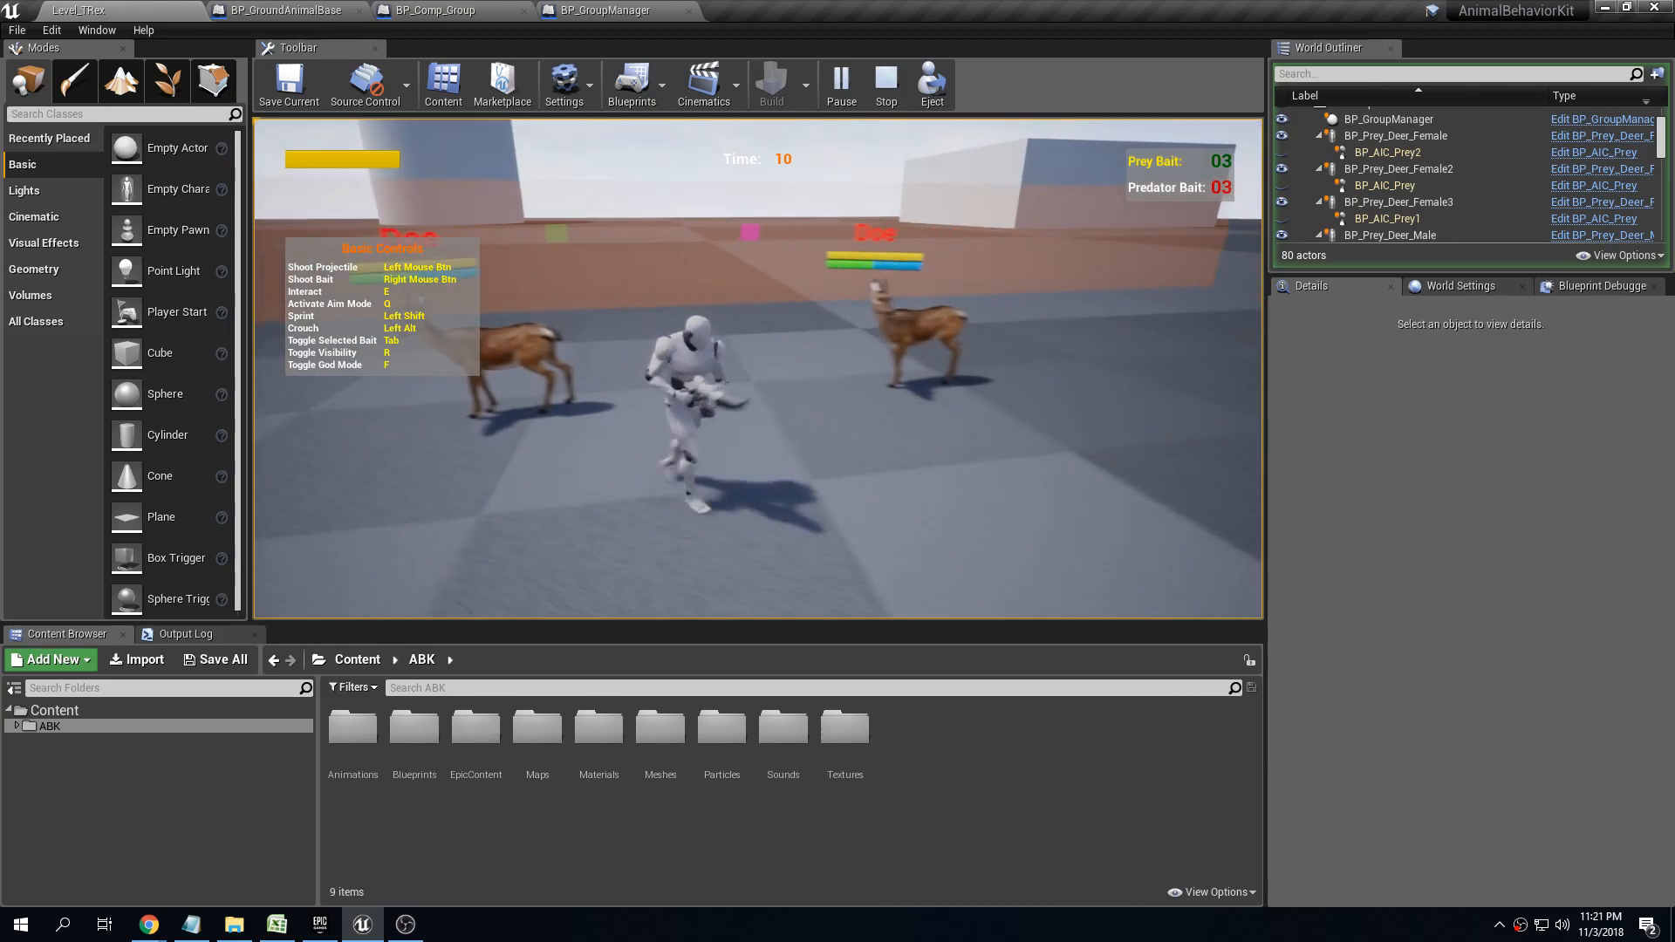
{"action": "key", "text": "Escape"}
Select the male deer in the level and inspect its Animal Details, including the Name Display Font settings
{"action": "key", "text": "s"}
{"action": "right_click_drag", "start_coordinate": [711, 260], "coordinate": [960, 263]}
{"action": "key", "text": "a"}
{"action": "key", "text": "w"}
{"action": "key", "text": "d"}
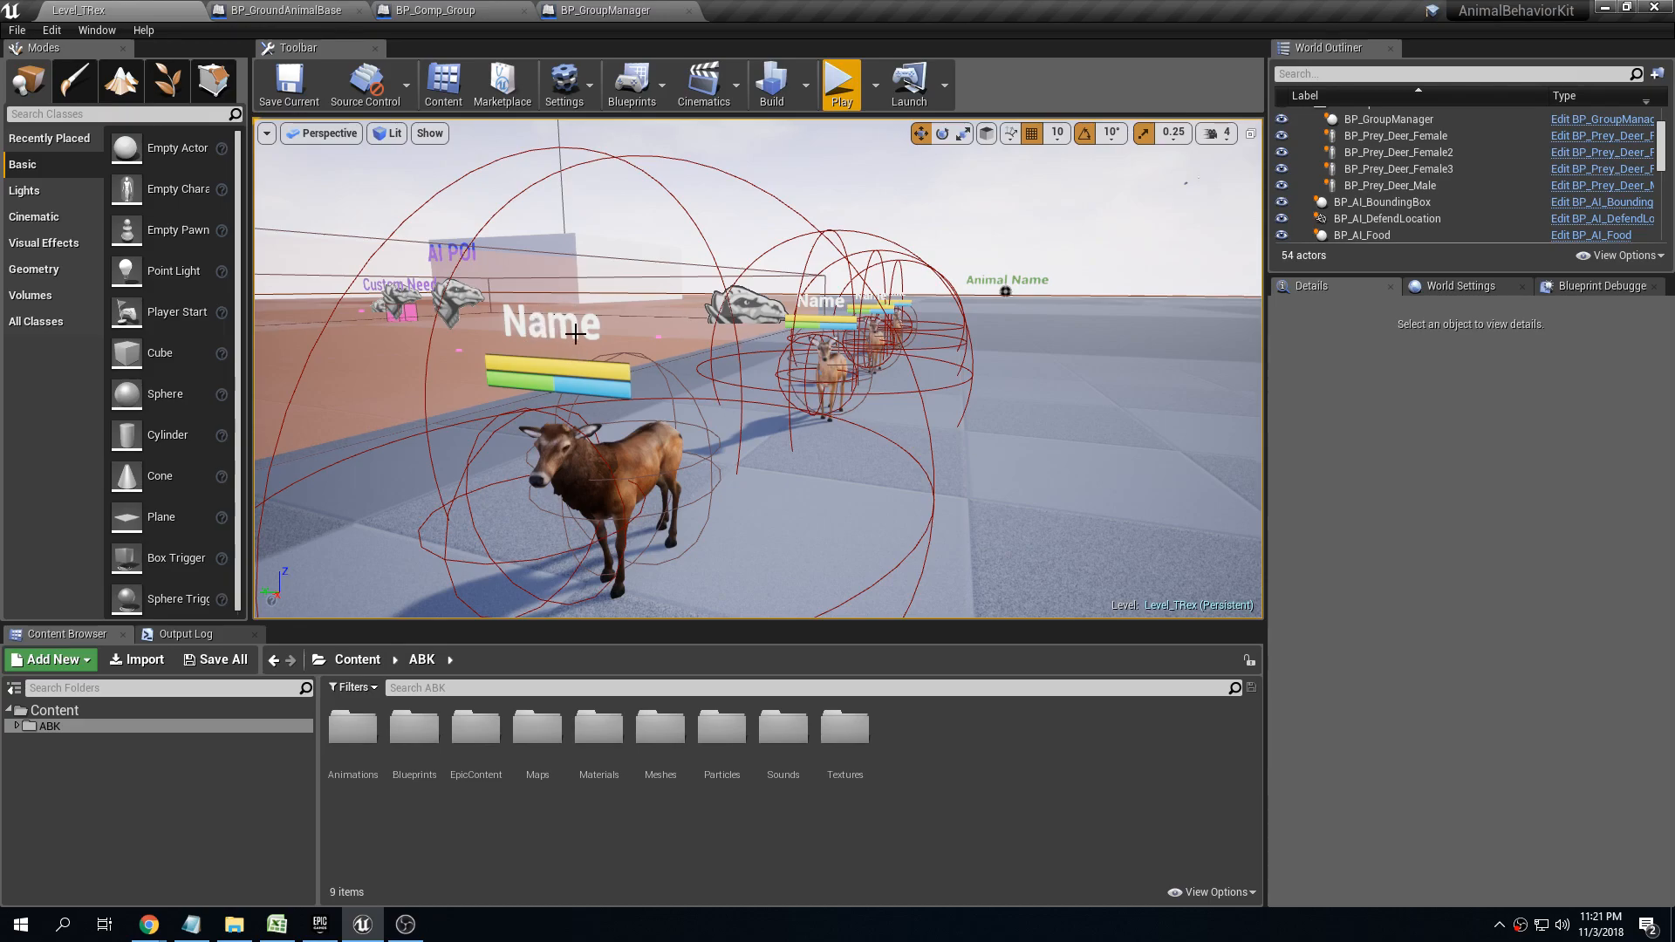
{"action": "key", "text": "s"}
{"action": "right_click_drag", "start_coordinate": [618, 322], "coordinate": [635, 323]}
{"action": "key", "text": "d"}
{"action": "key", "text": "w"}
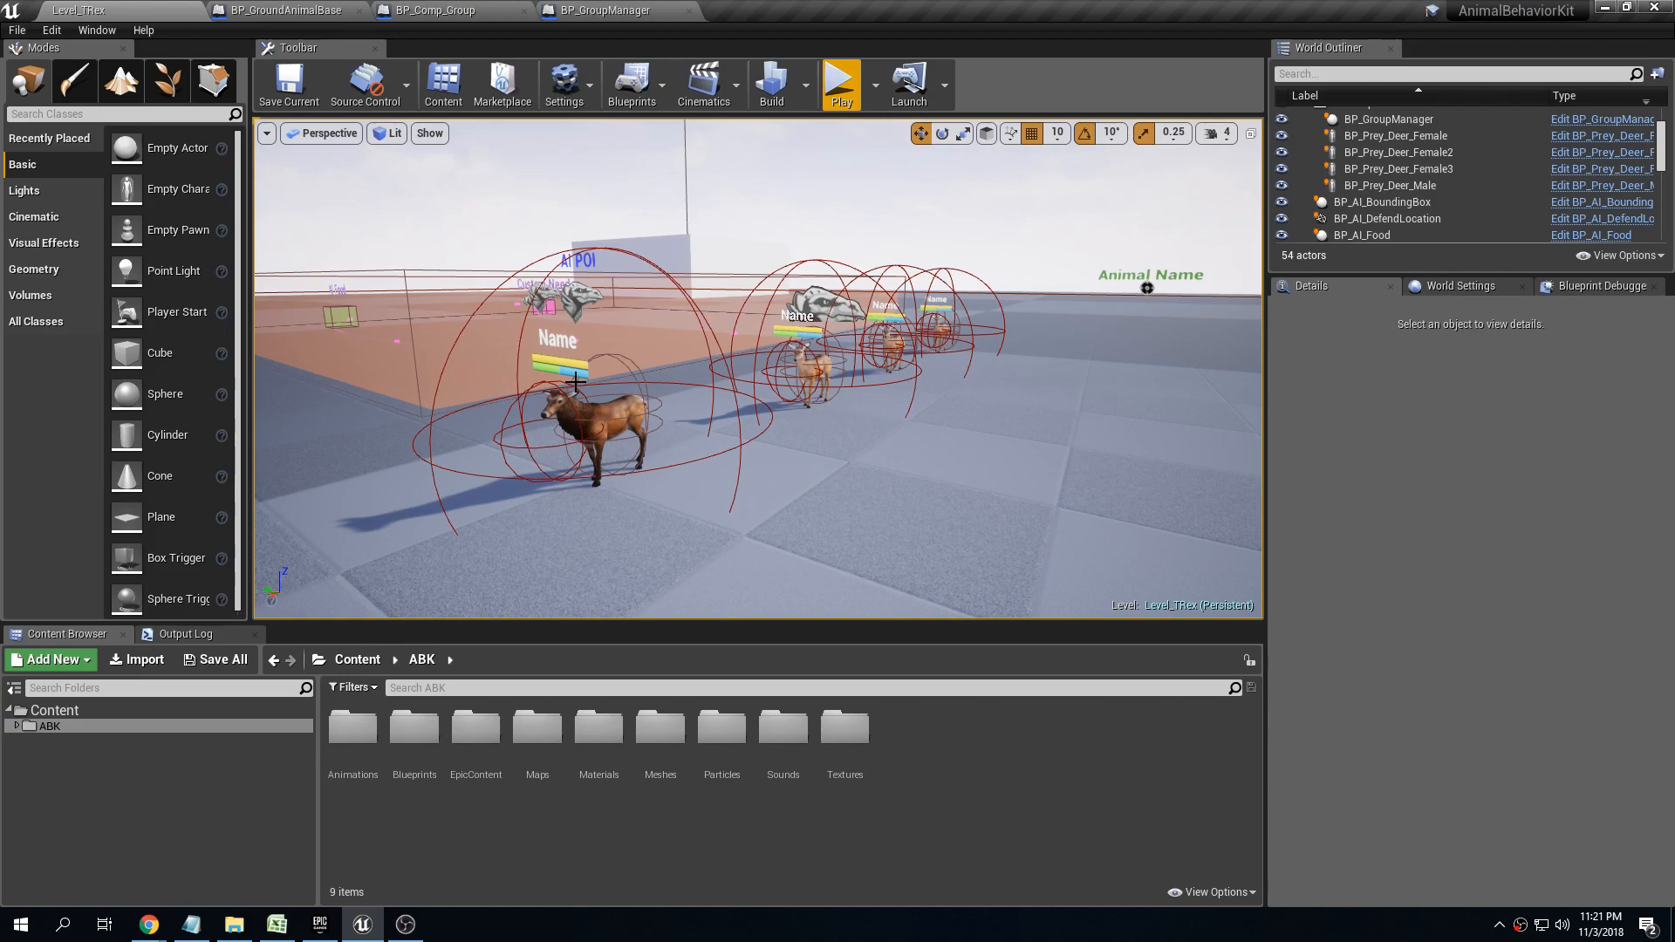
{"action": "left_click", "coordinate": [606, 417]}
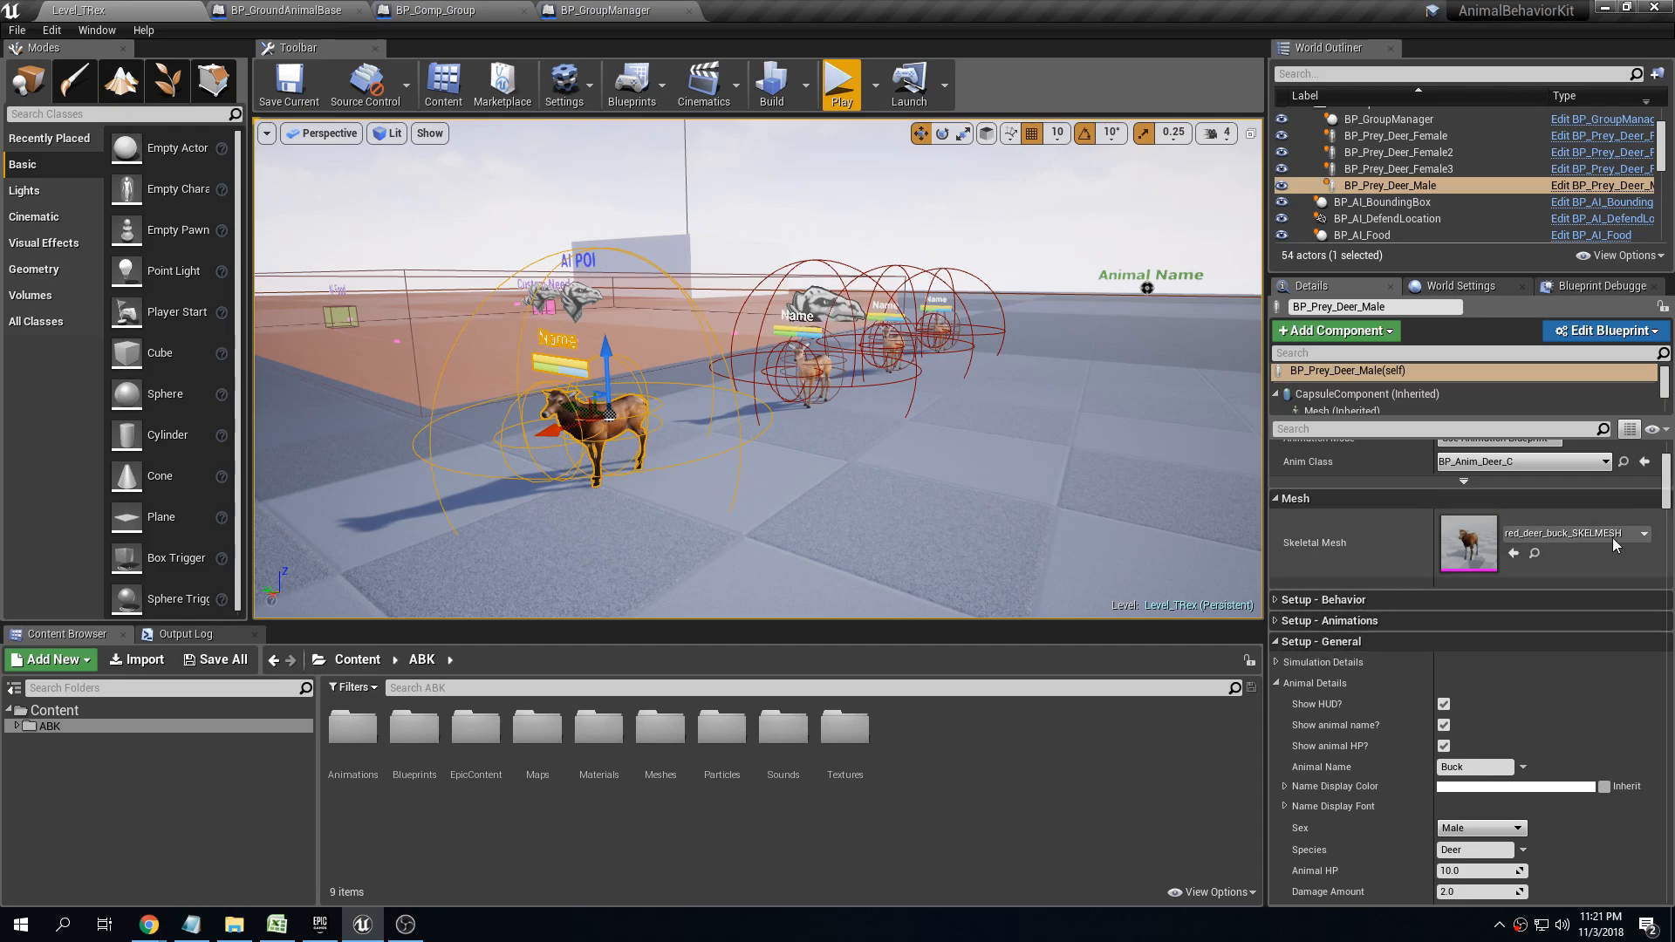
{"action": "scroll", "coordinate": [1316, 515], "scroll_direction": "down", "scroll_amount": 5}
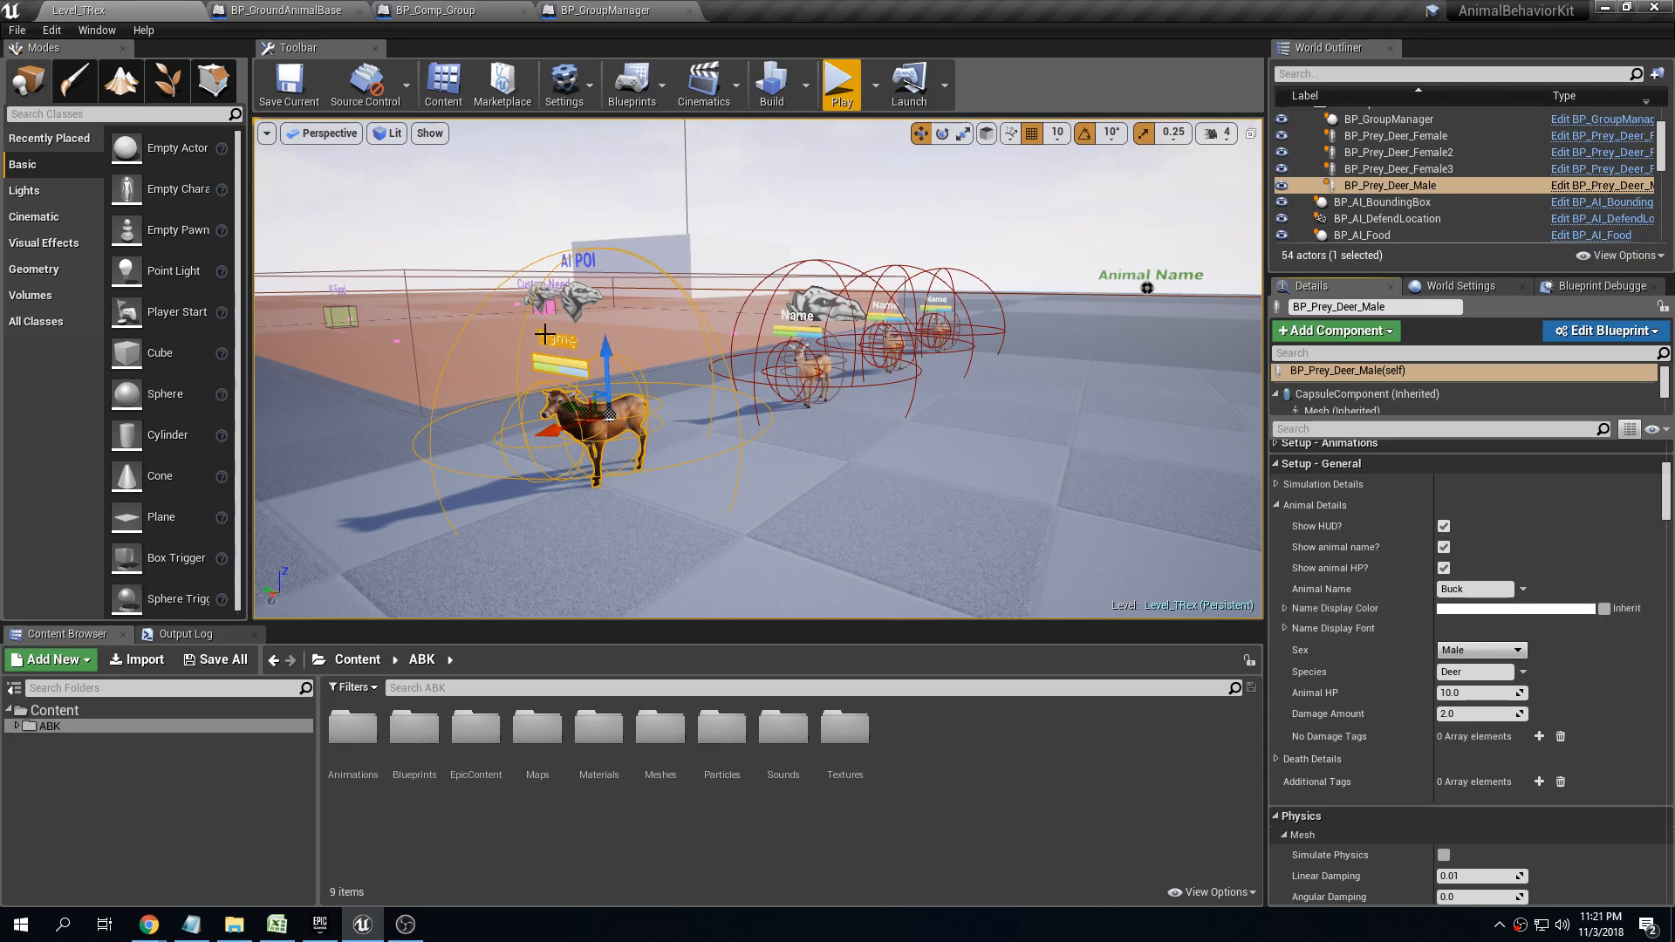
{"action": "left_click", "coordinate": [1285, 628]}
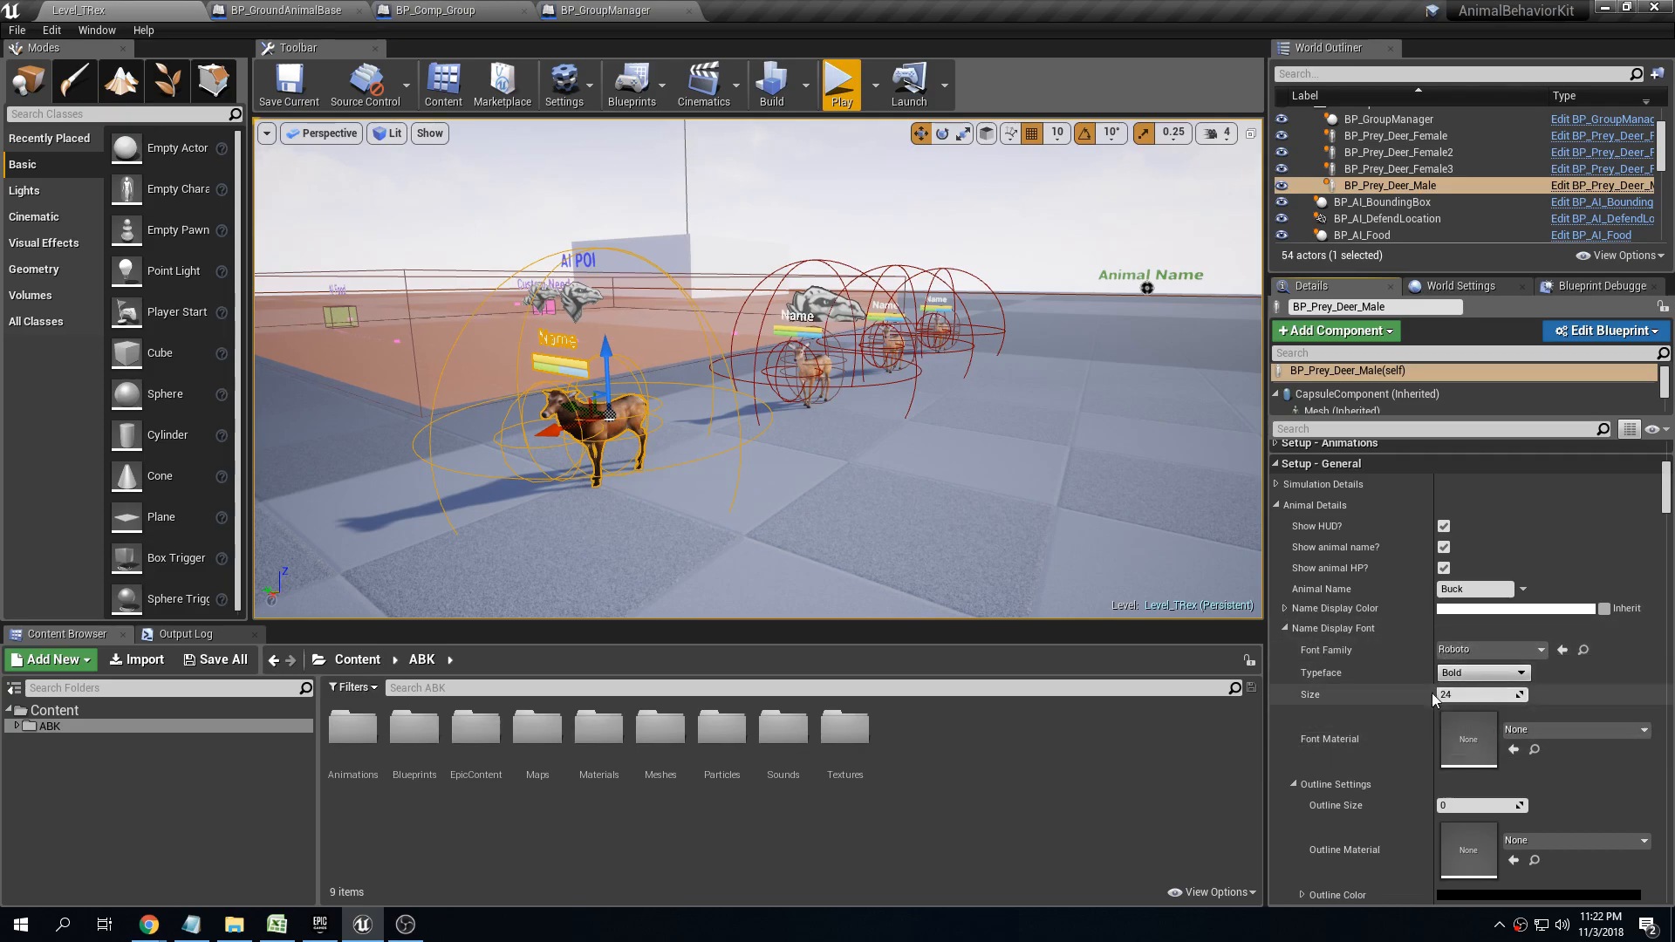
{"action": "left_click", "coordinate": [1285, 629]}
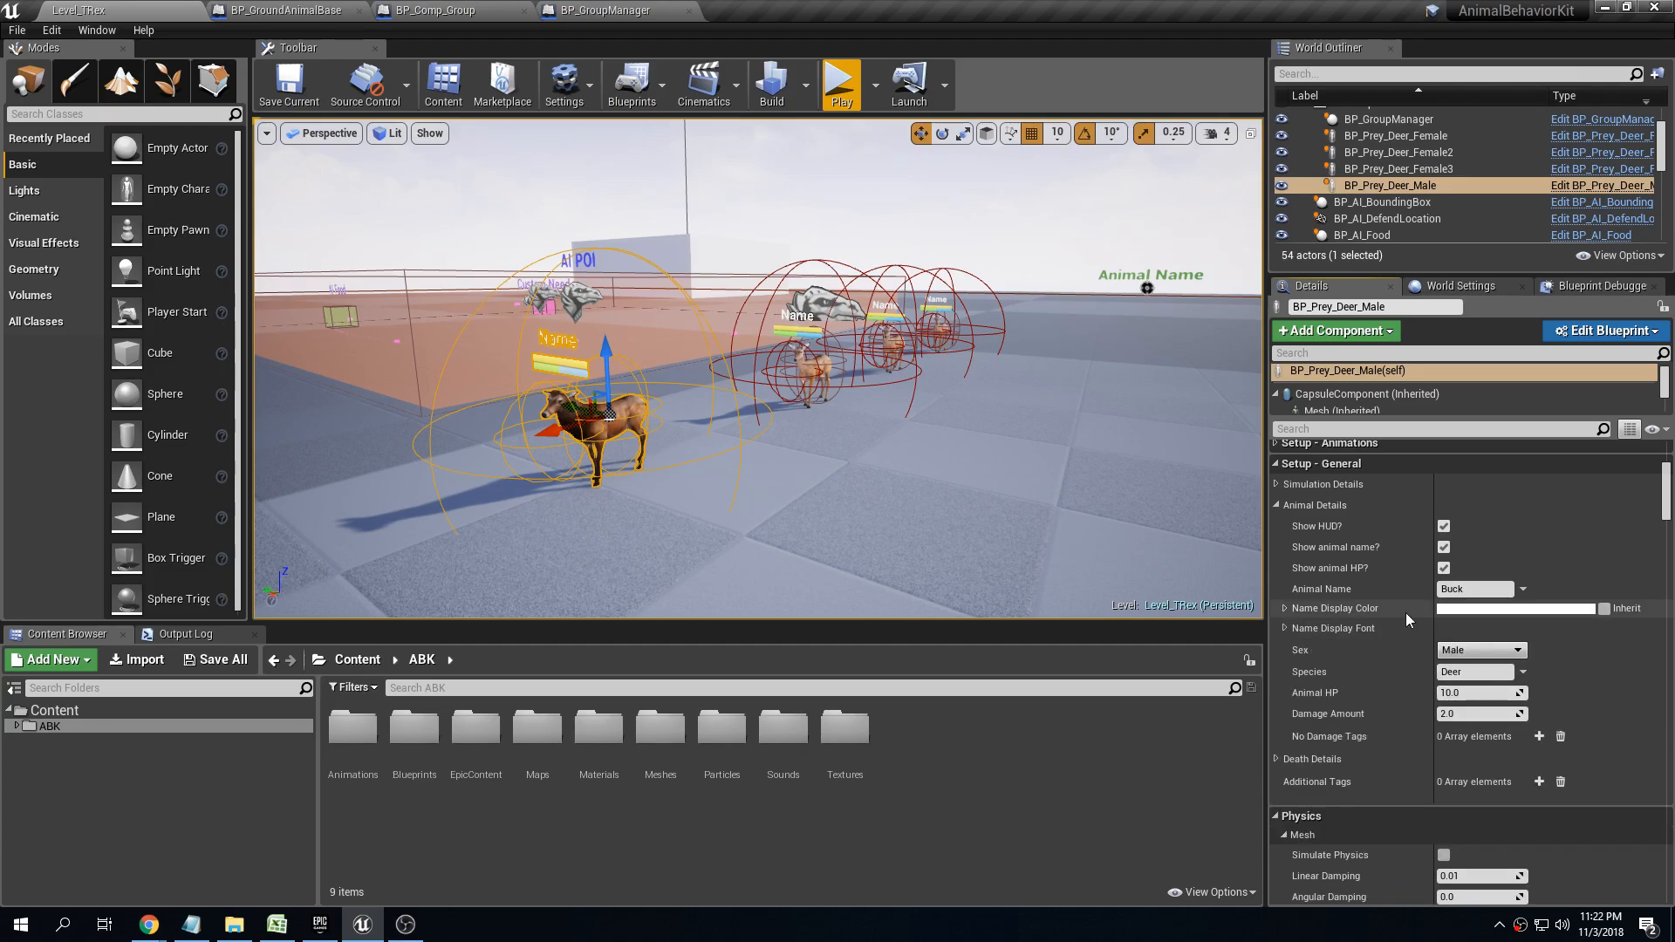
Set the male deer's Name Display Color to bright green, hex sRGB 00FF19FF
{"action": "left_click", "coordinate": [1467, 609]}
{"action": "left_click", "coordinate": [1148, 668]}
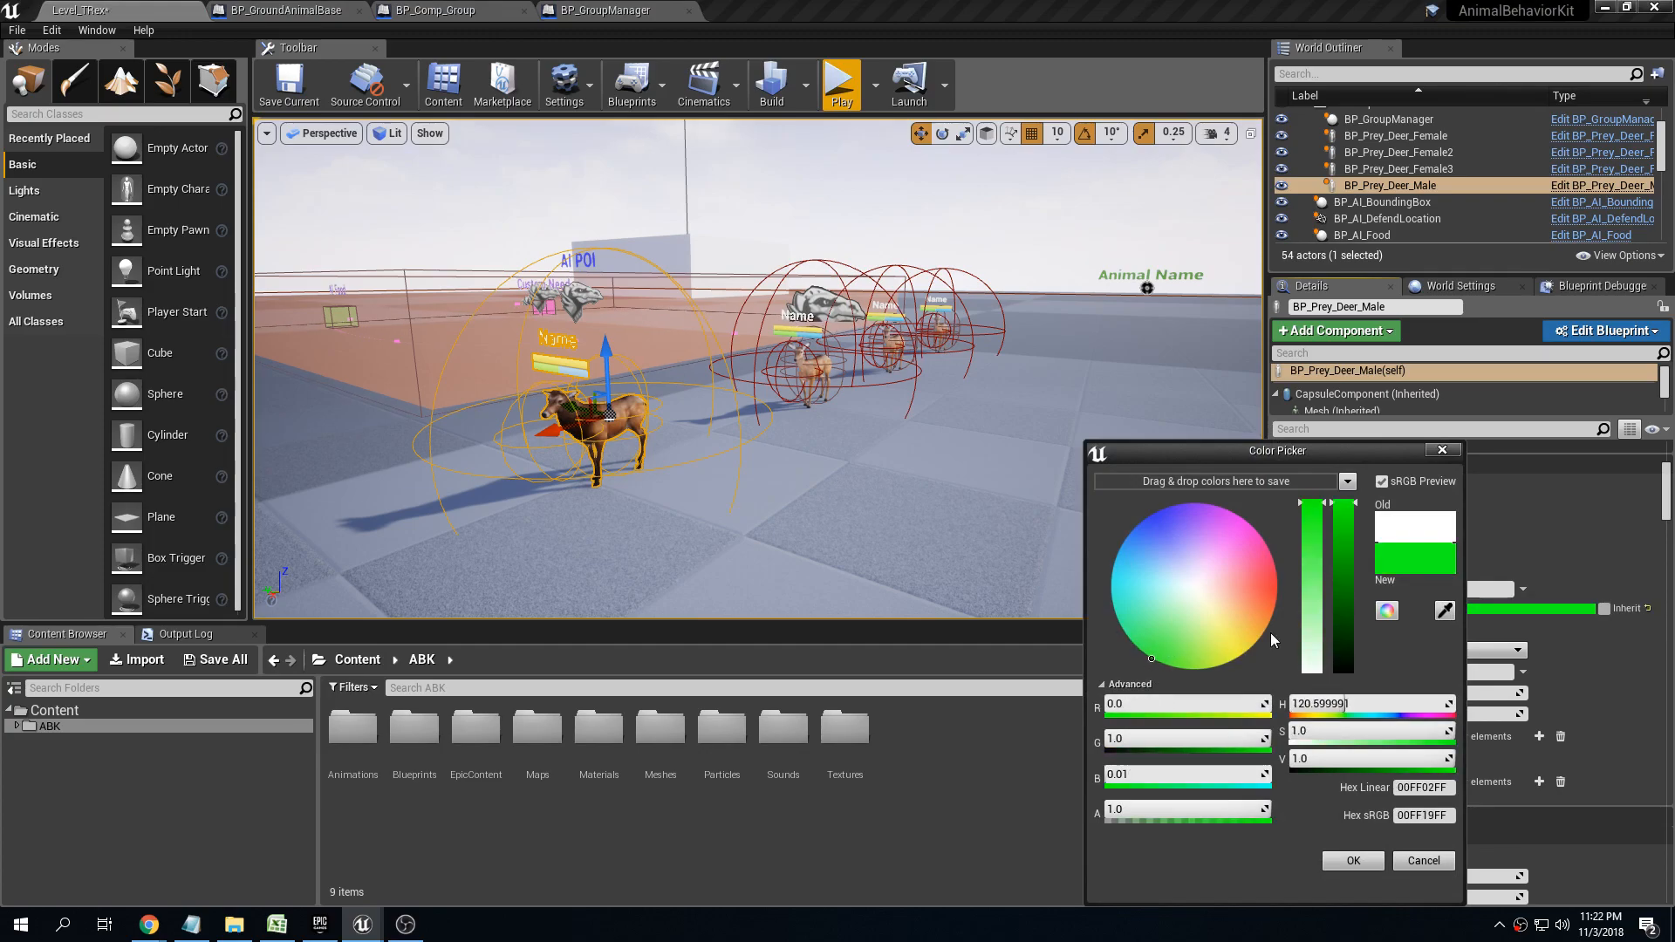
{"action": "left_click", "coordinate": [1353, 861]}
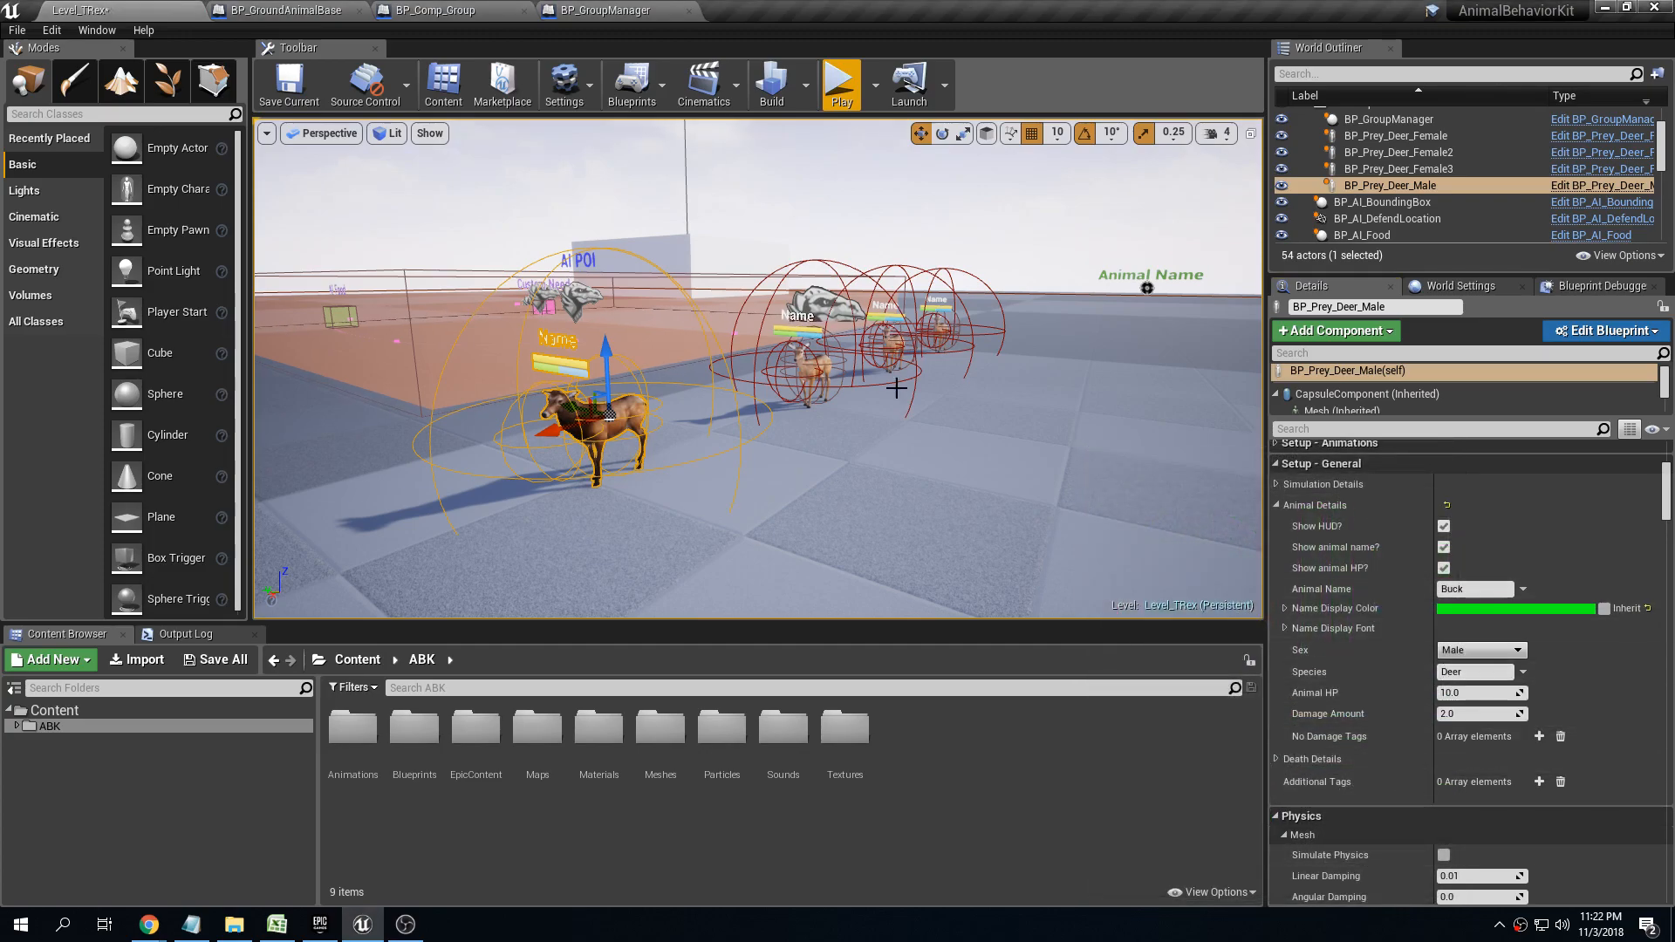
Play-test the level and approach the herd to check the buck's name colour against the does' names
{"action": "key", "text": "s"}
{"action": "mouse_move", "coordinate": [965, 319]}
{"action": "right_mouse_down"}
{"action": "mouse_move", "coordinate": [1012, 329]}
{"action": "mouse_move", "coordinate": [977, 335]}
{"action": "right_mouse_up"}
{"action": "left_click", "coordinate": [837, 85]}
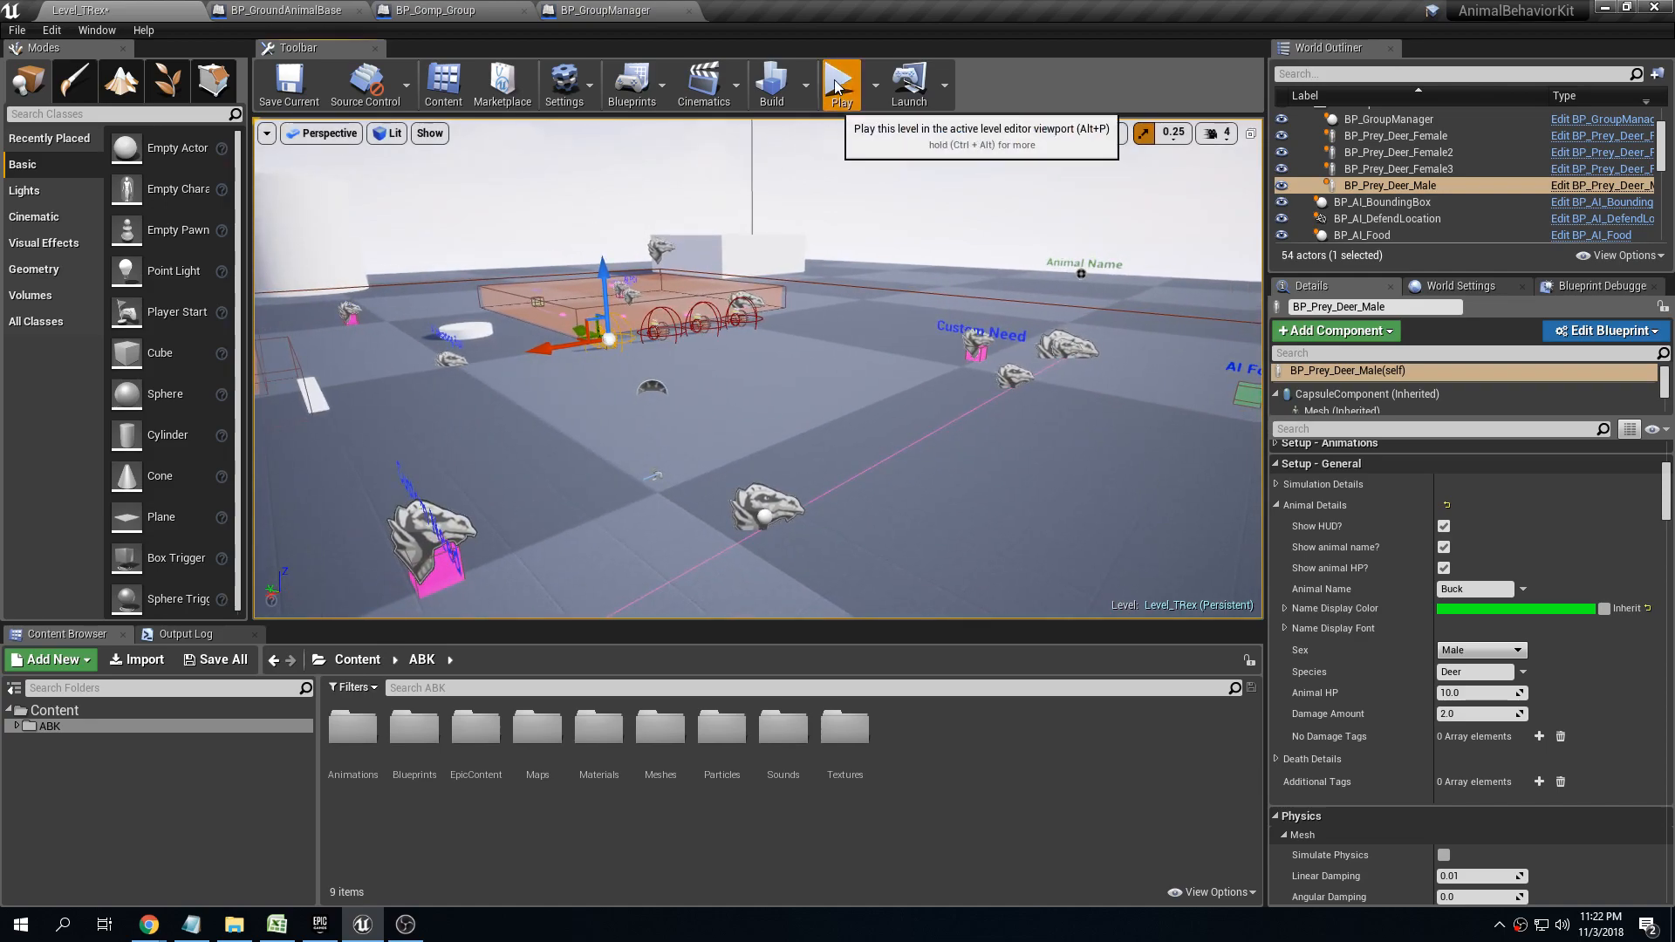
{"action": "key", "text": "w"}
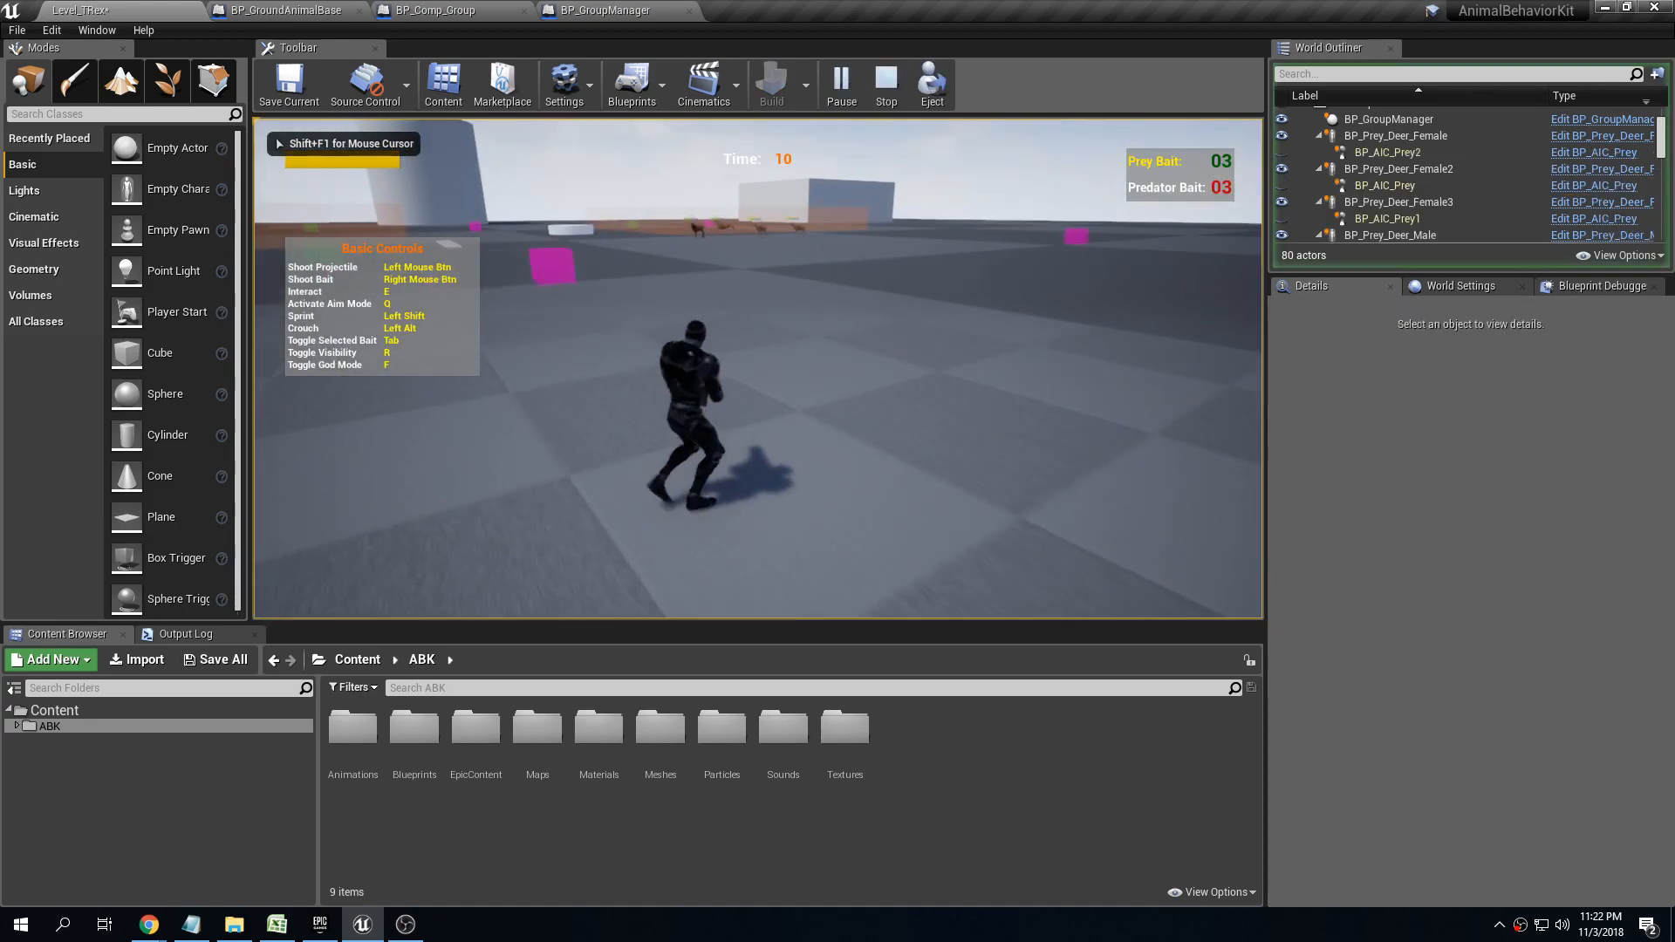
{"action": "key", "text": "w"}
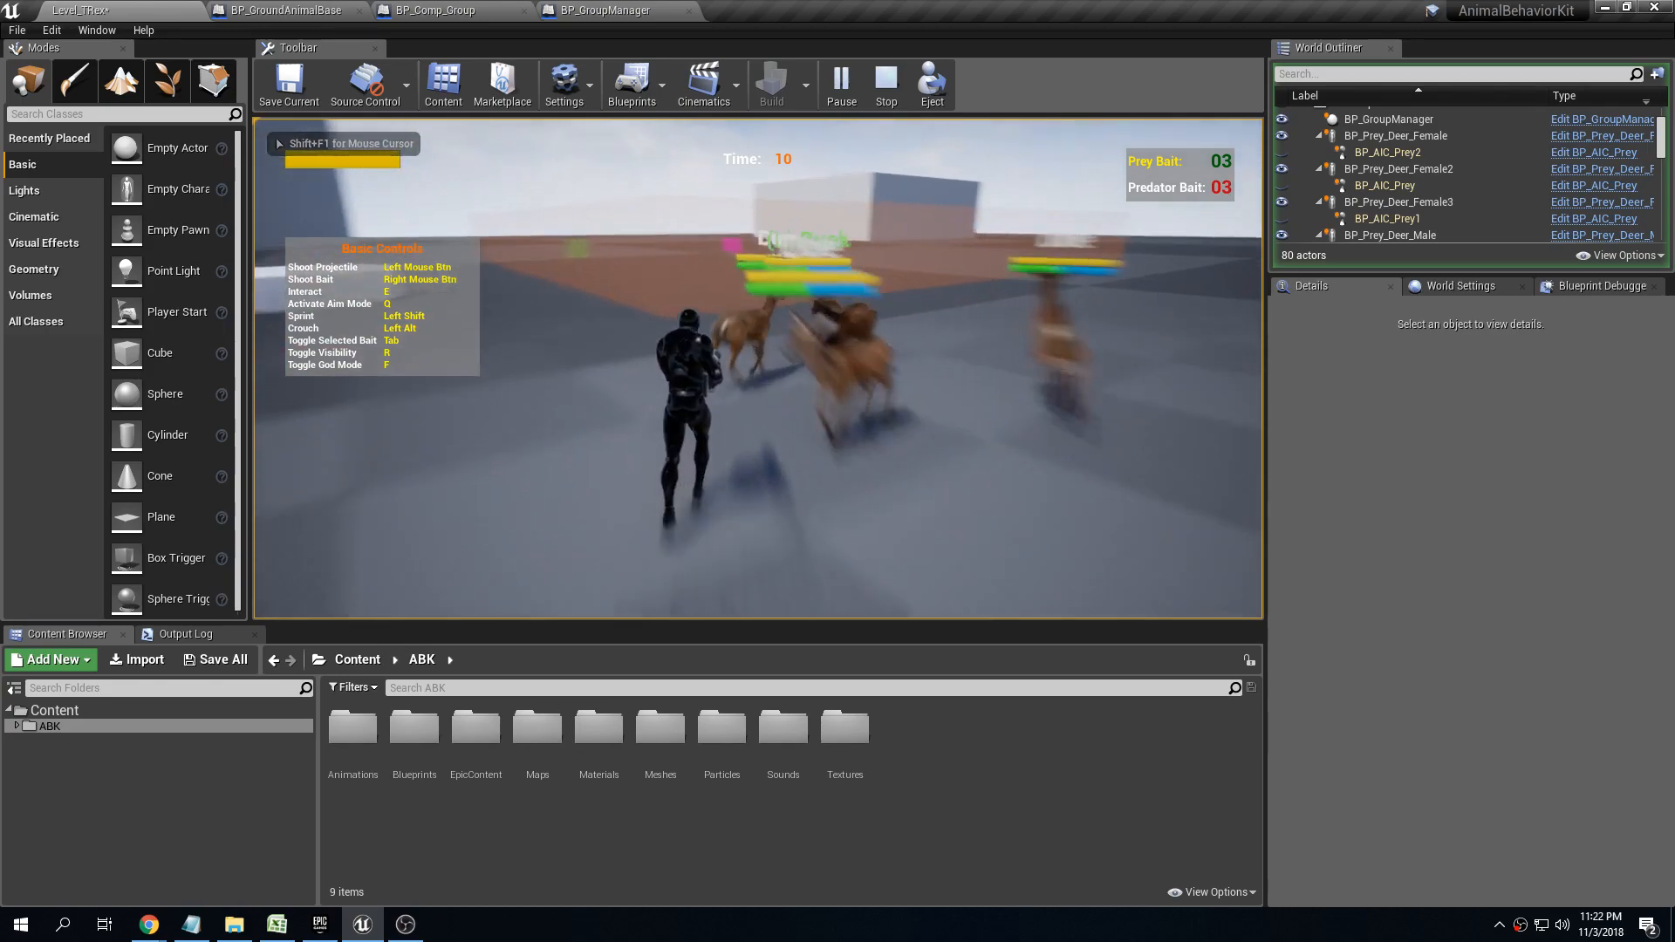
{"action": "key", "text": "w"}
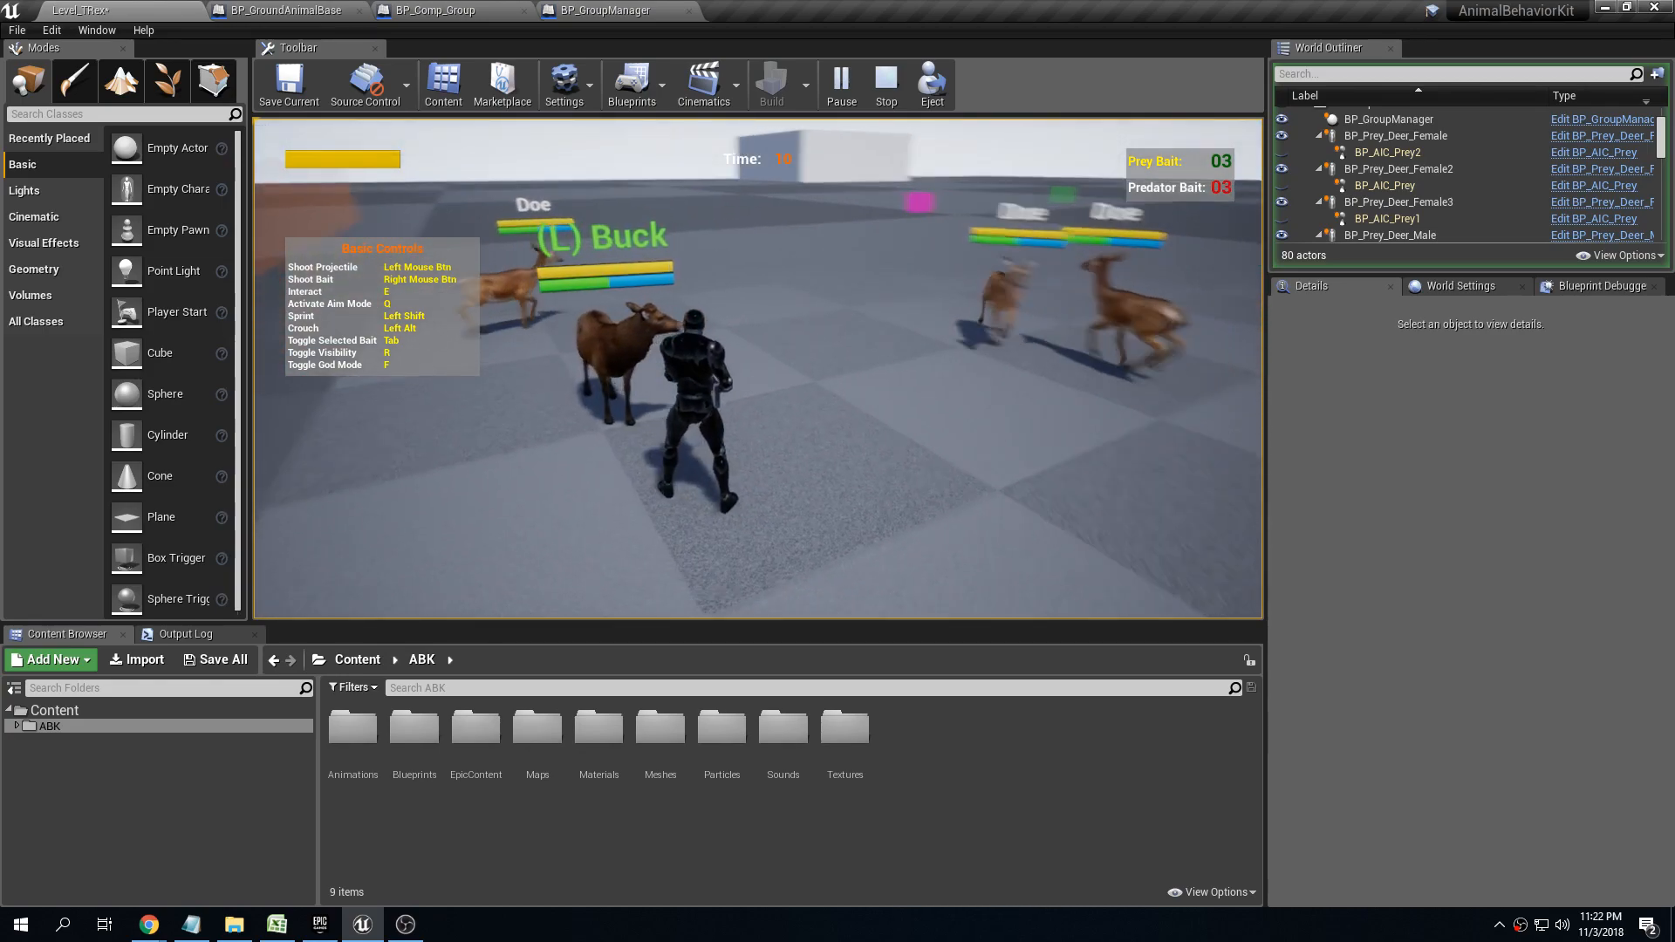
{"action": "key", "text": "w"}
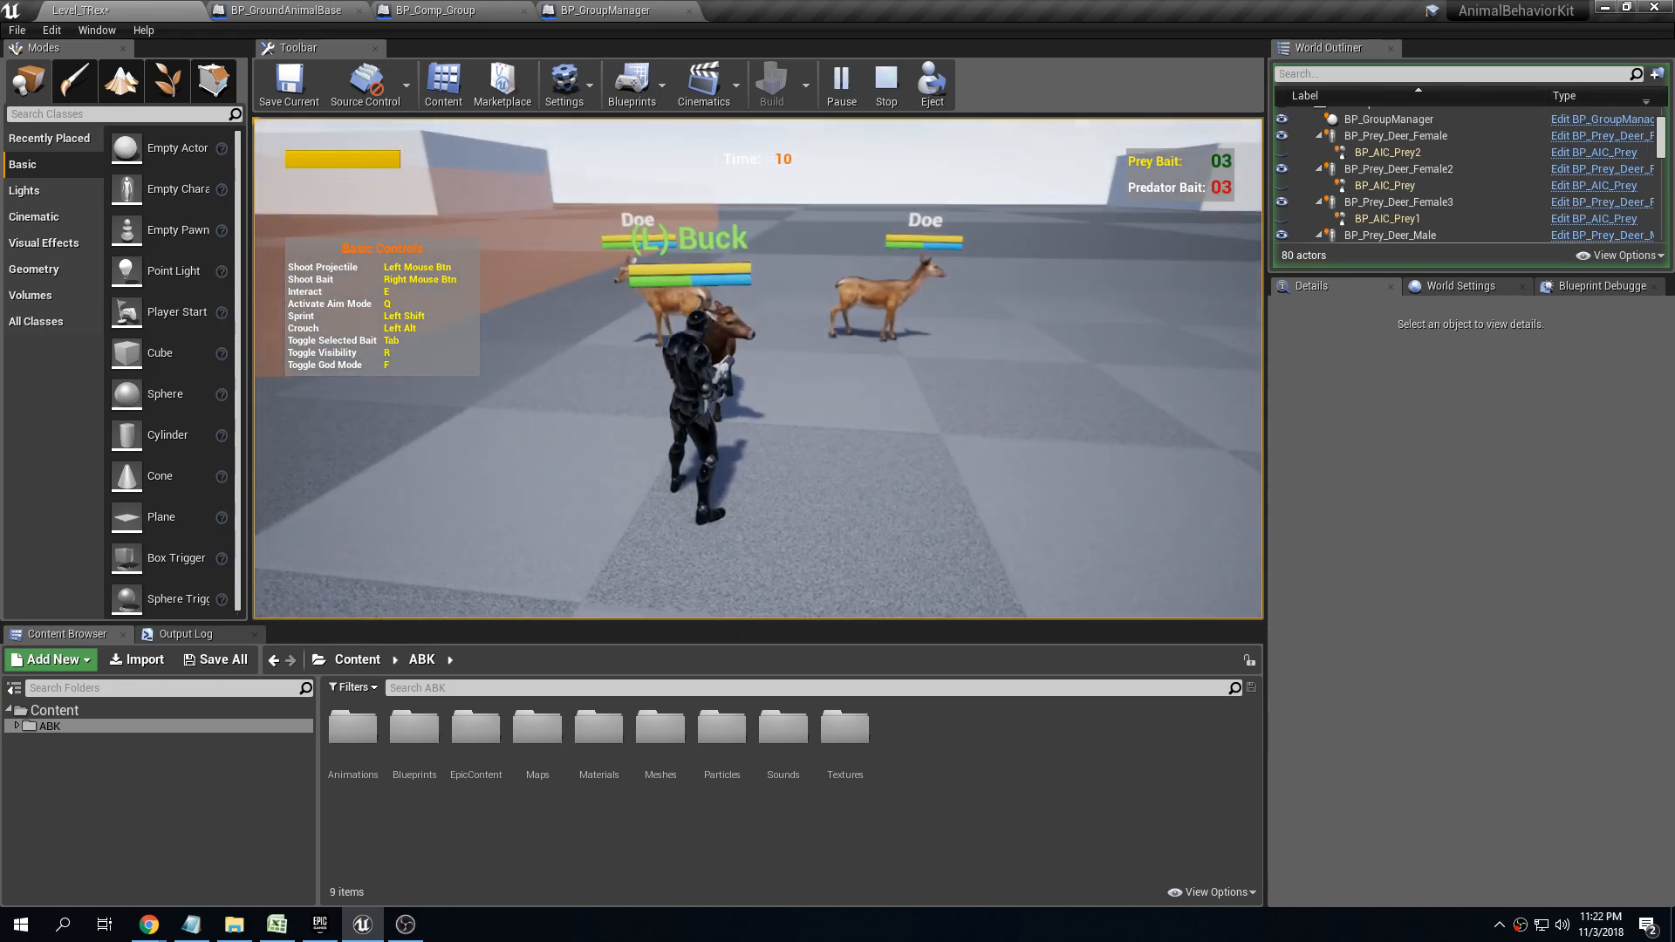
{"action": "key", "text": "s"}
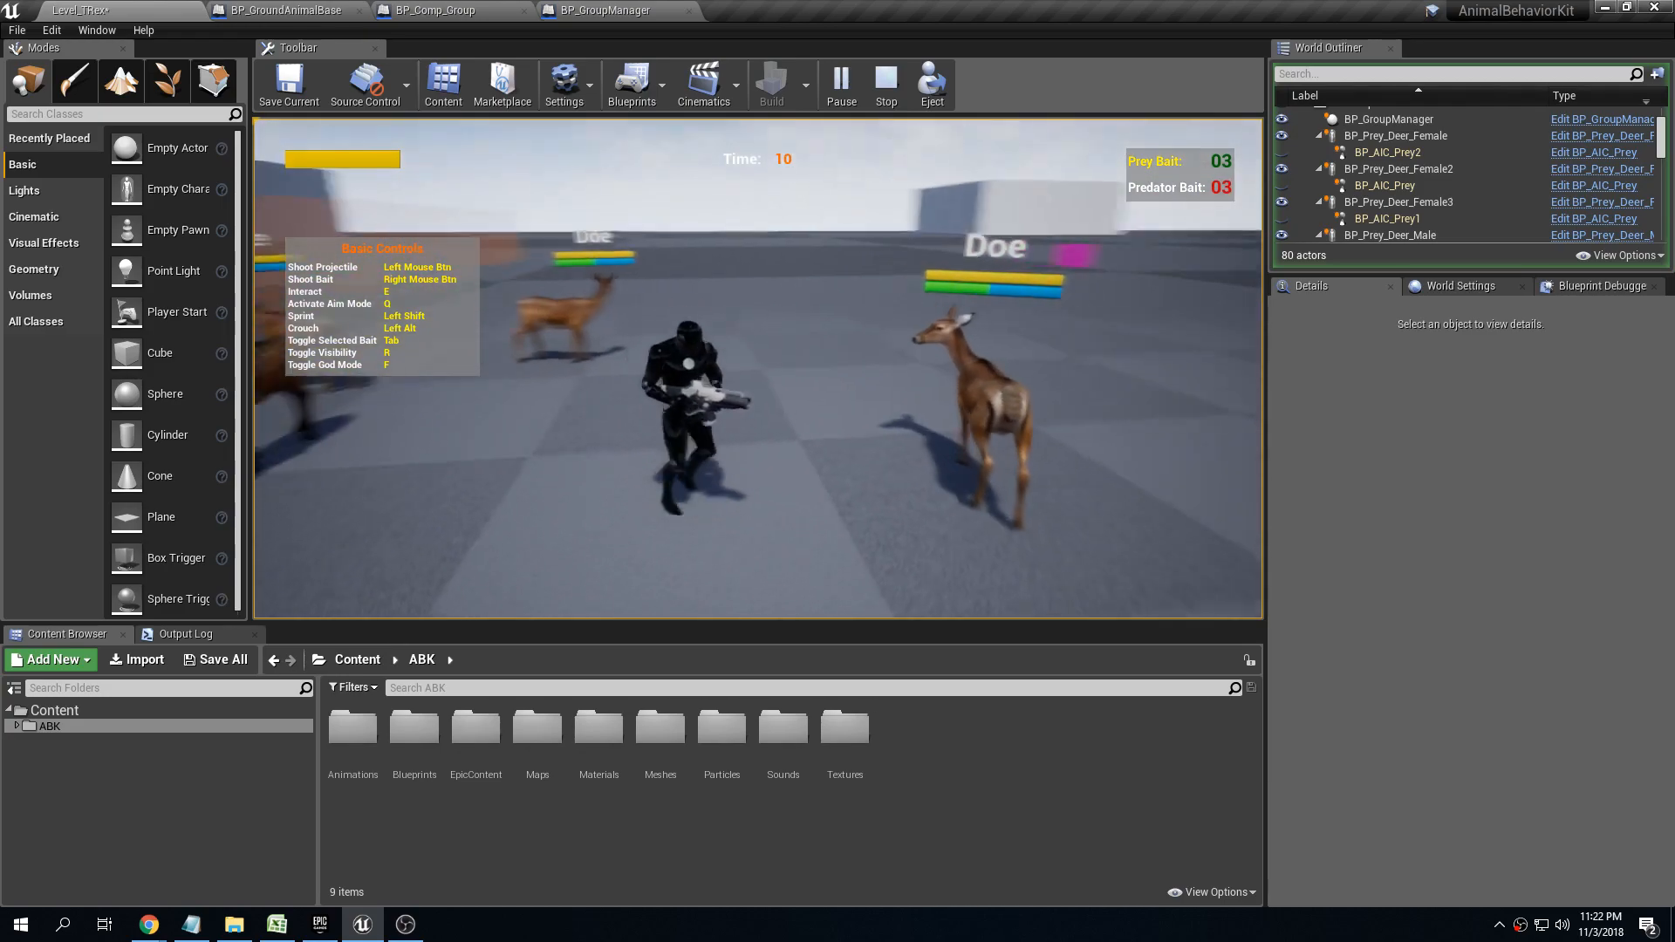
{"action": "key", "text": "Escape"}
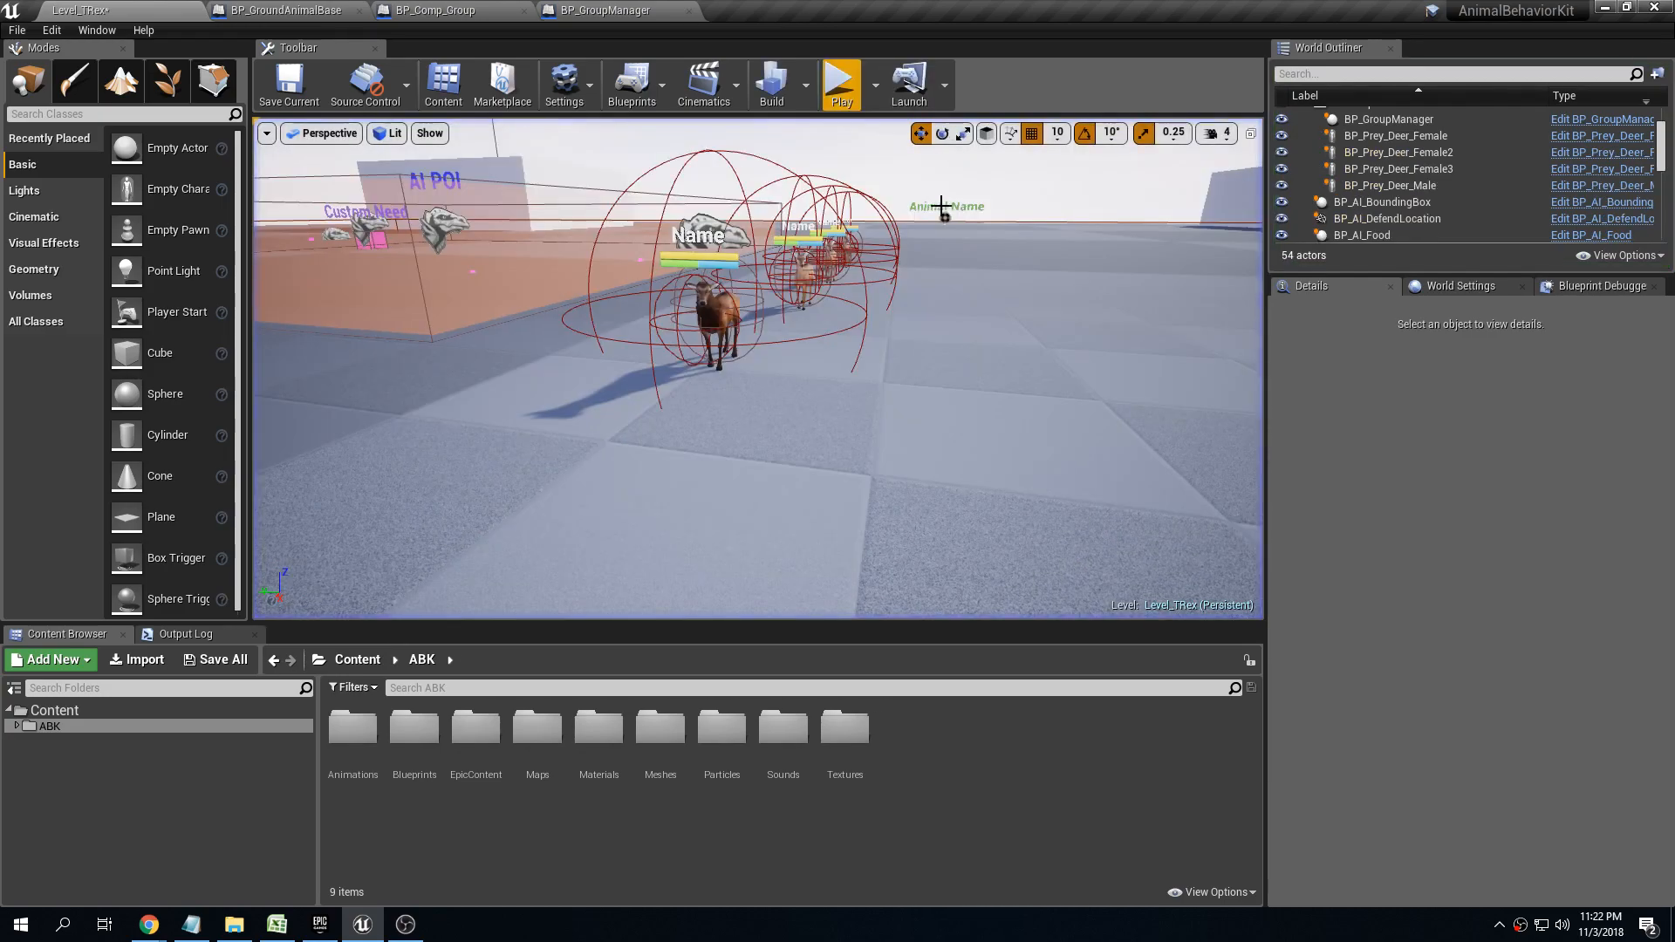
Select the female deer nearest the buck and collapse its Setup - Behavior, Setup - Animations and Simulation Details sections
{"action": "left_click", "coordinate": [765, 277]}
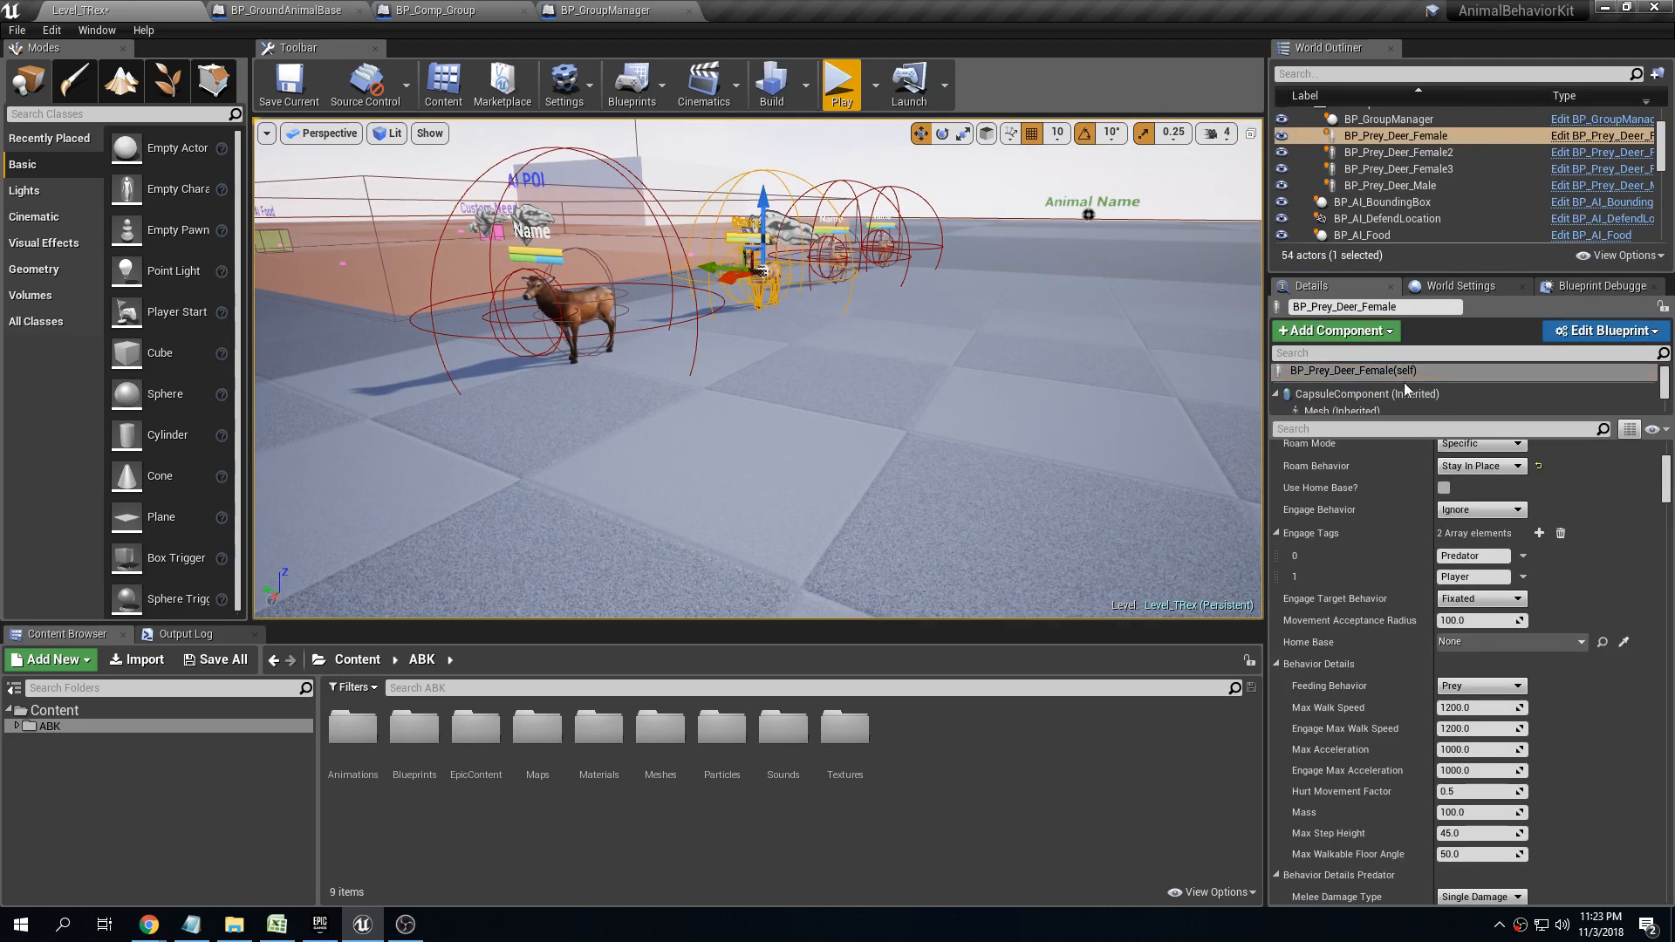
{"action": "scroll", "coordinate": [1307, 610], "scroll_direction": "up", "scroll_amount": 3}
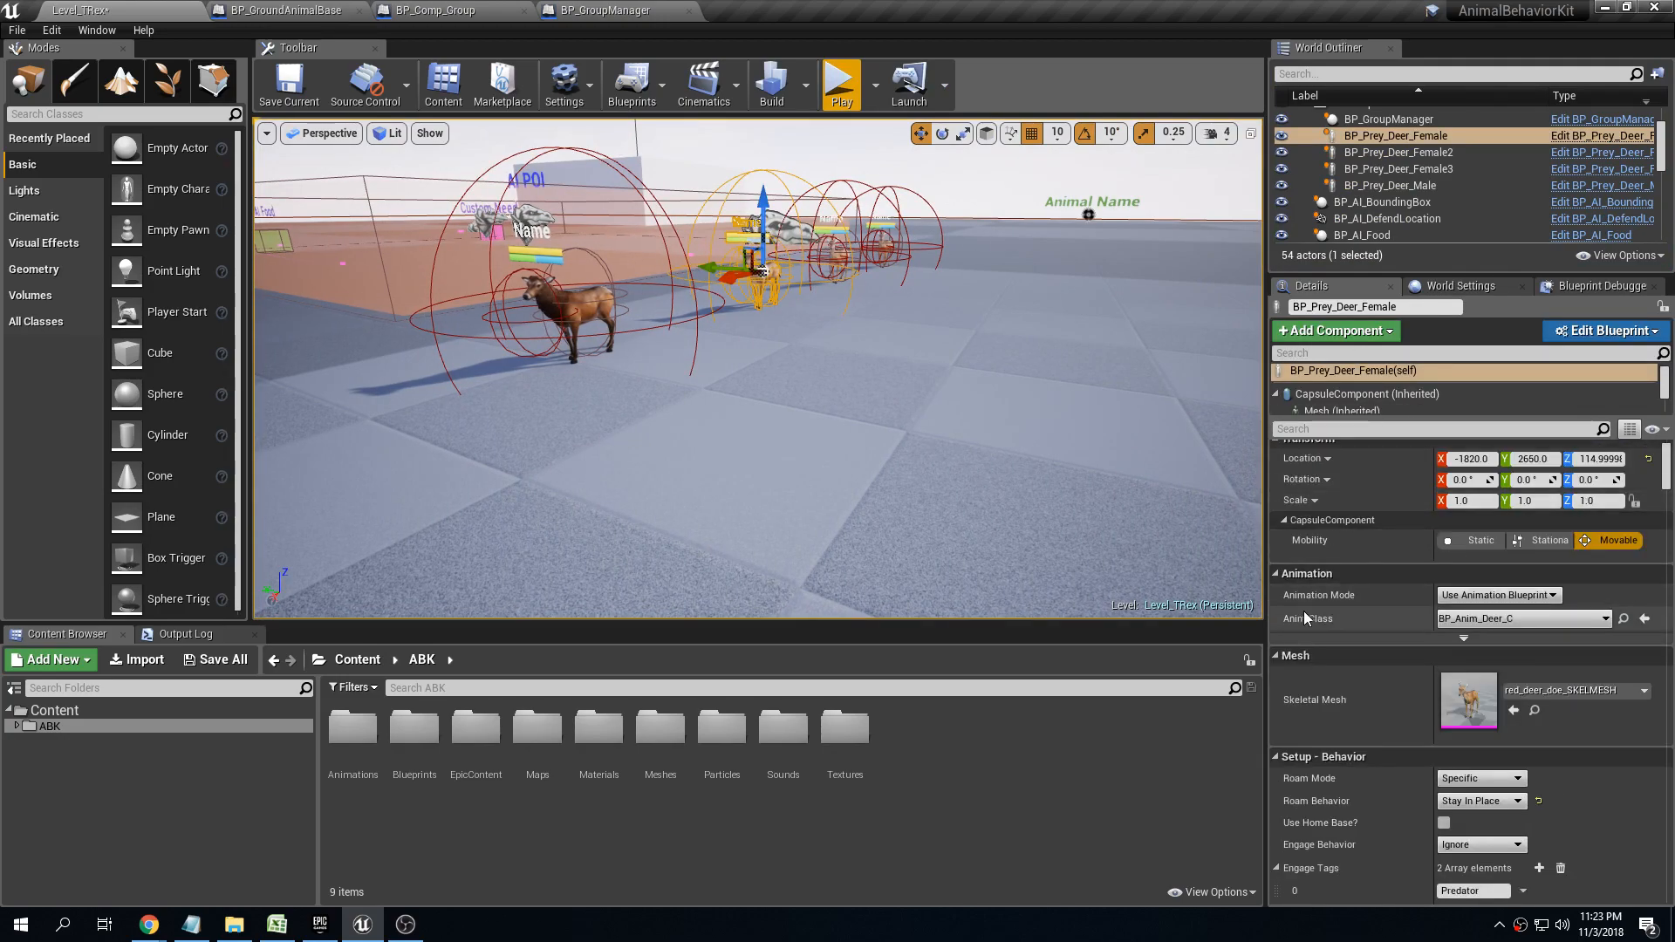
{"action": "scroll", "coordinate": [1322, 463], "scroll_direction": "down", "scroll_amount": 4}
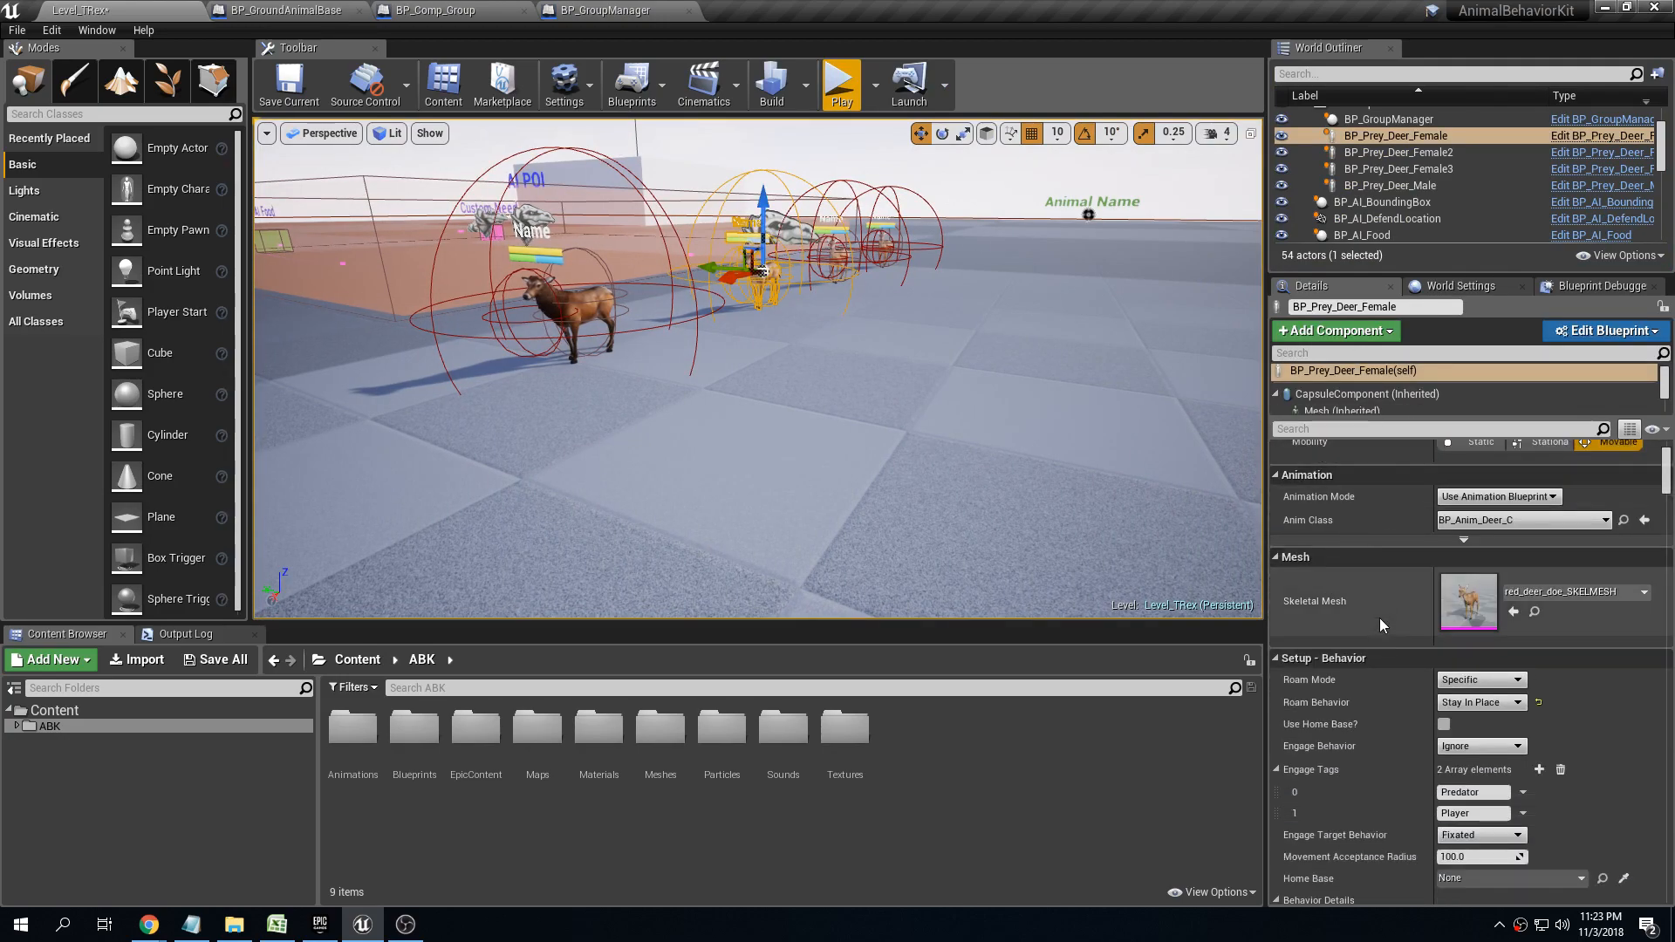
{"action": "left_click", "coordinate": [1287, 658]}
{"action": "left_click", "coordinate": [1276, 679]}
{"action": "scroll", "coordinate": [1390, 667], "scroll_direction": "down", "scroll_amount": 3}
{"action": "scroll", "coordinate": [1391, 667], "scroll_direction": "down", "scroll_amount": 3}
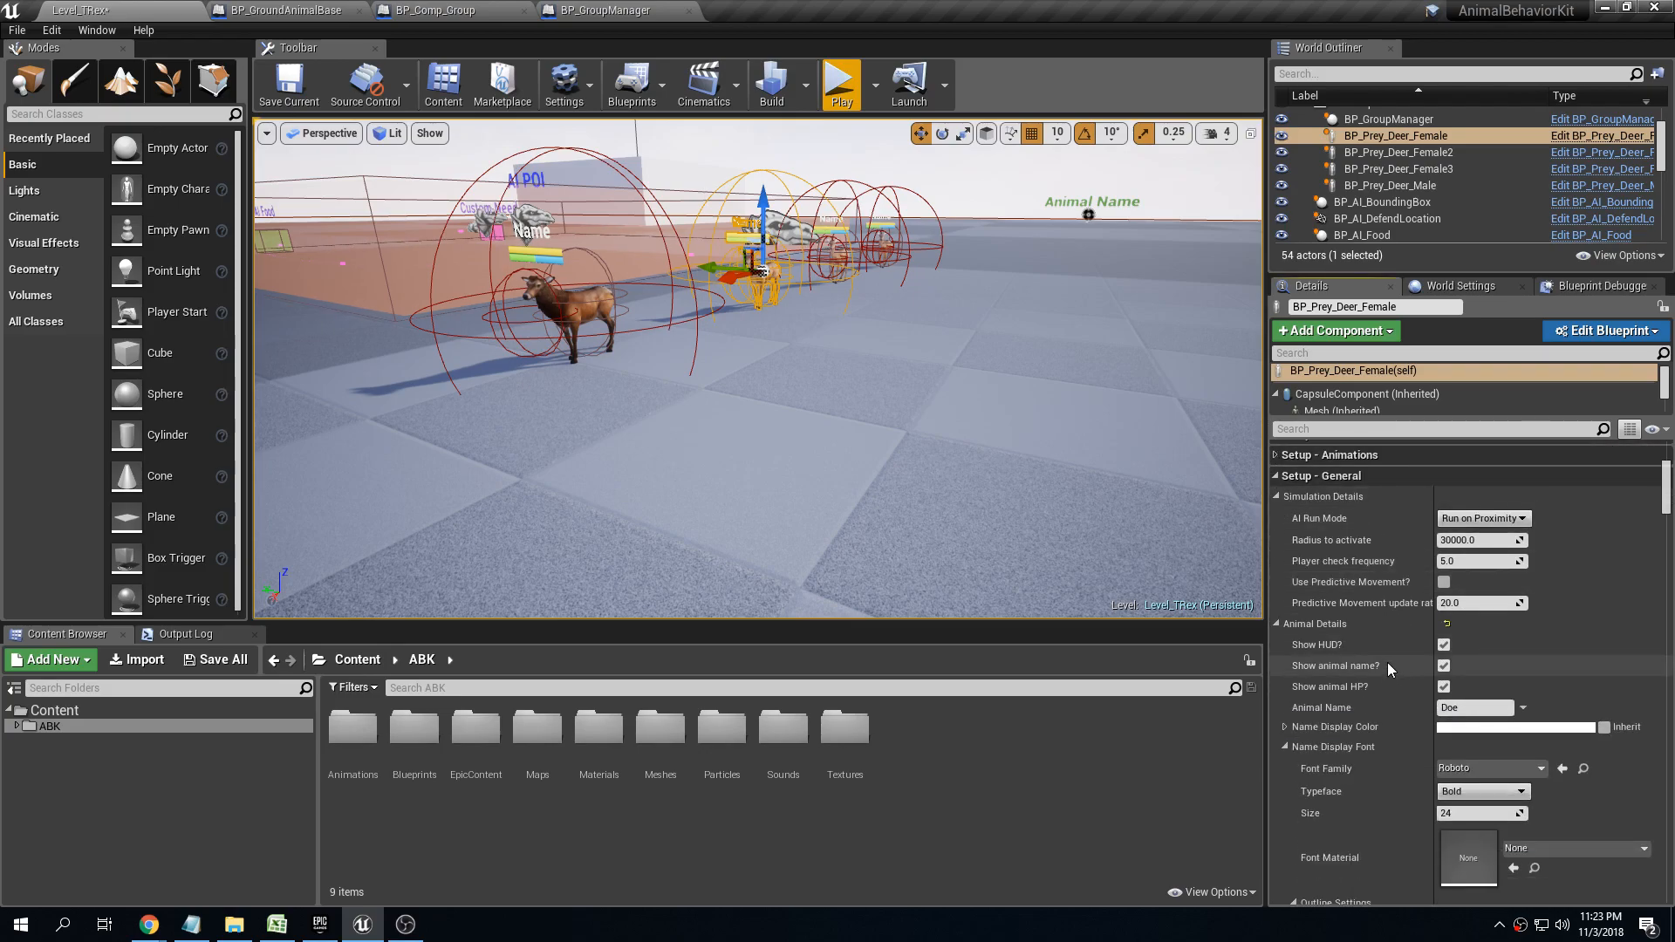
{"action": "left_click", "coordinate": [1276, 496]}
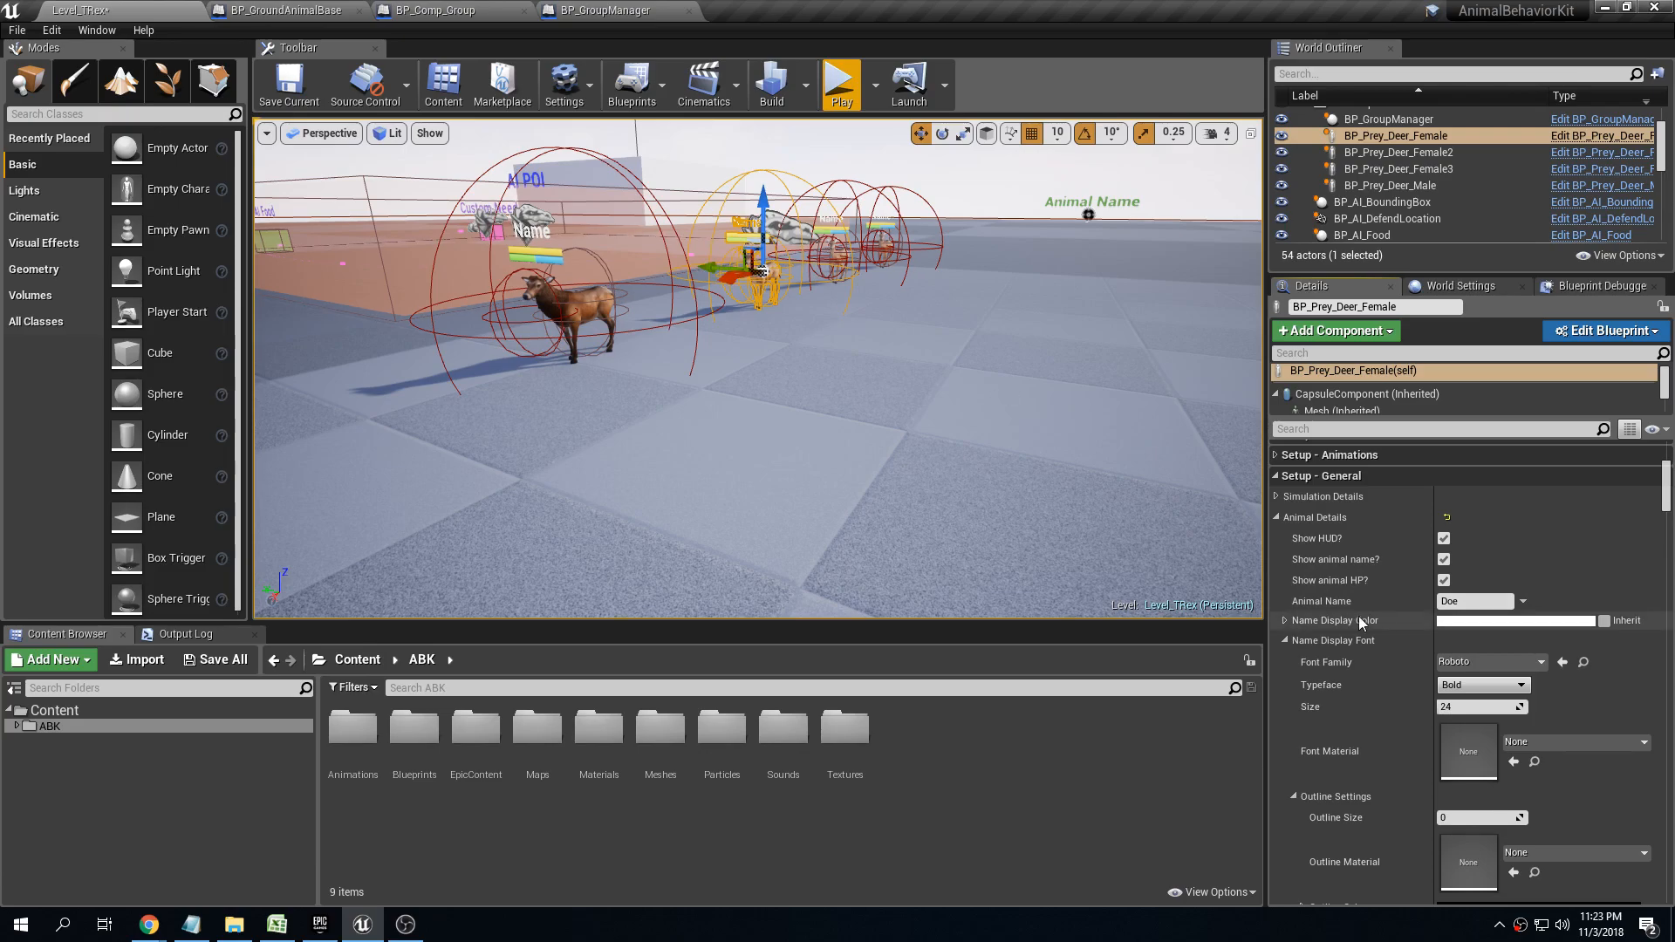
Set this female deer's Name Display Color to pink, hex sRGB FF58FAFF
{"action": "left_click", "coordinate": [1515, 620]}
{"action": "left_click_drag", "start_coordinate": [1209, 547], "coordinate": [1286, 516]}
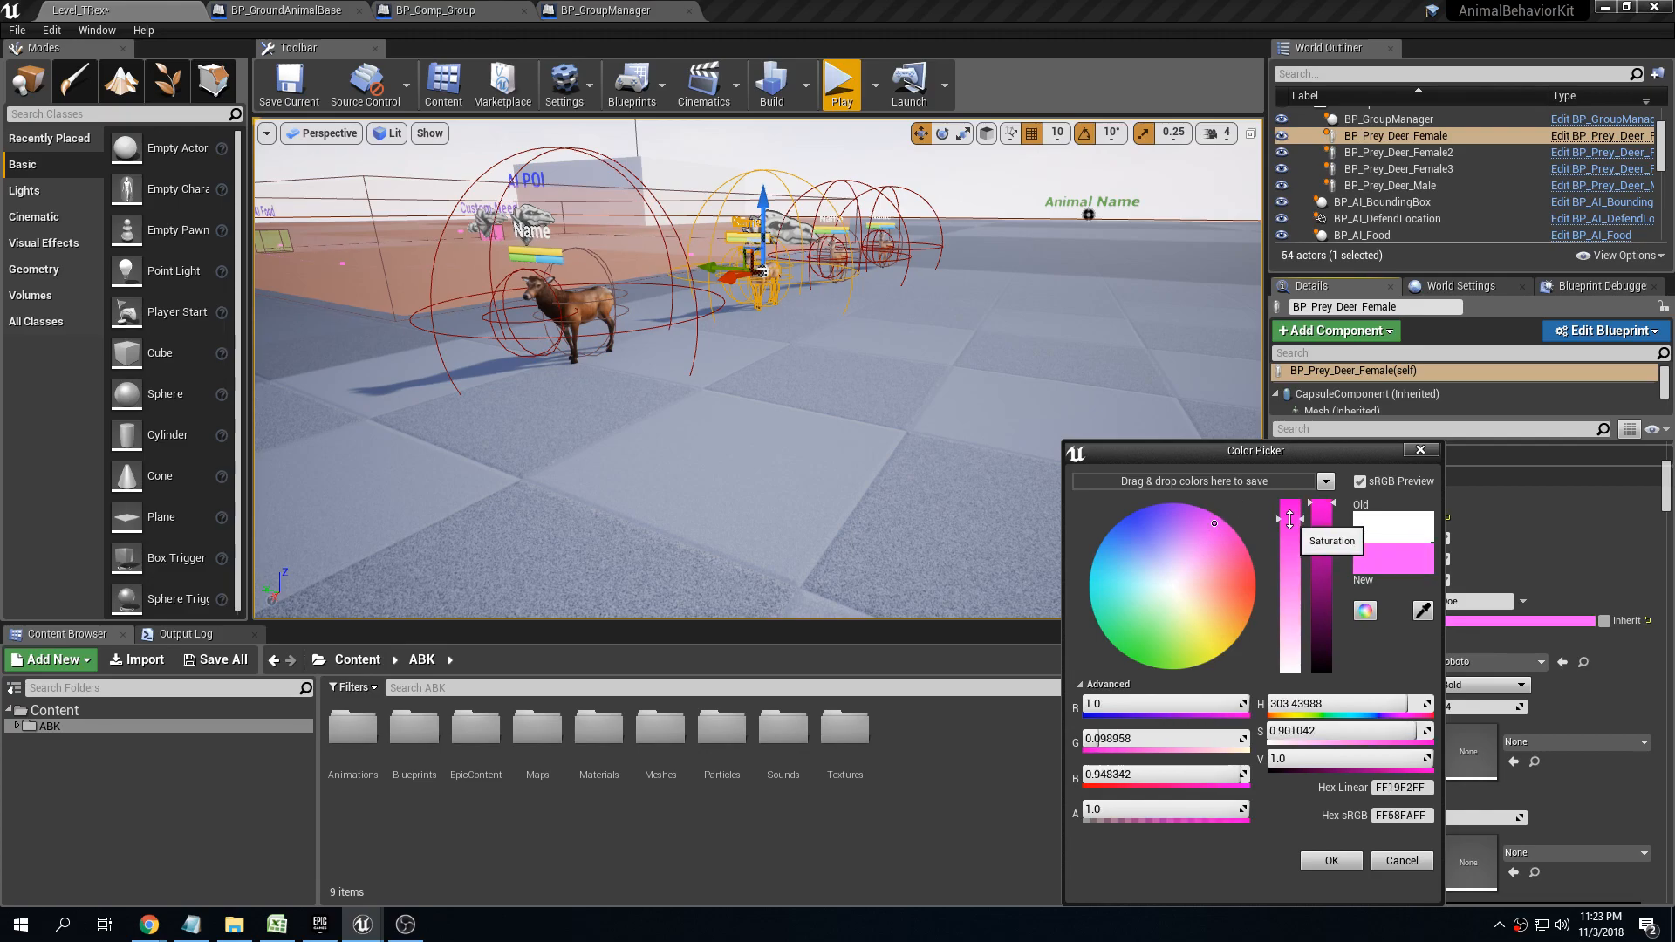
{"action": "left_click", "coordinate": [1345, 859]}
Play-test the level and walk around the herd to compare the recoloured doe's name with the buck's and other does' names
{"action": "right_click_drag", "start_coordinate": [993, 401], "coordinate": [1047, 364]}
{"action": "key", "text": "s"}
{"action": "left_click", "coordinate": [841, 82]}
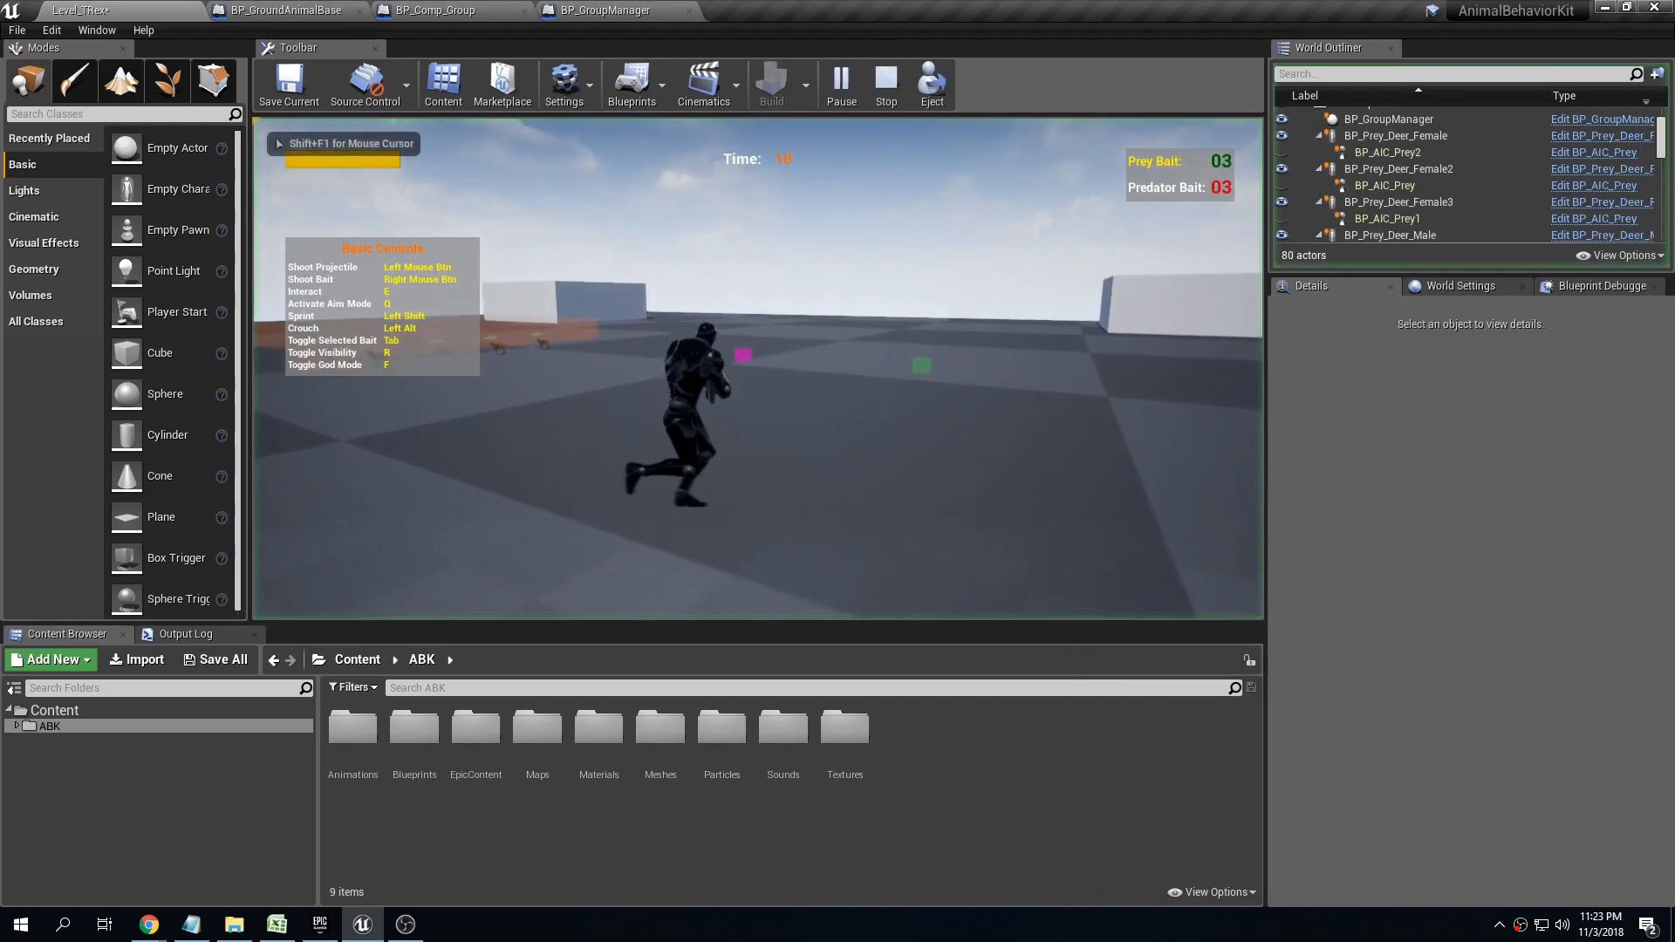
{"action": "key", "text": "w"}
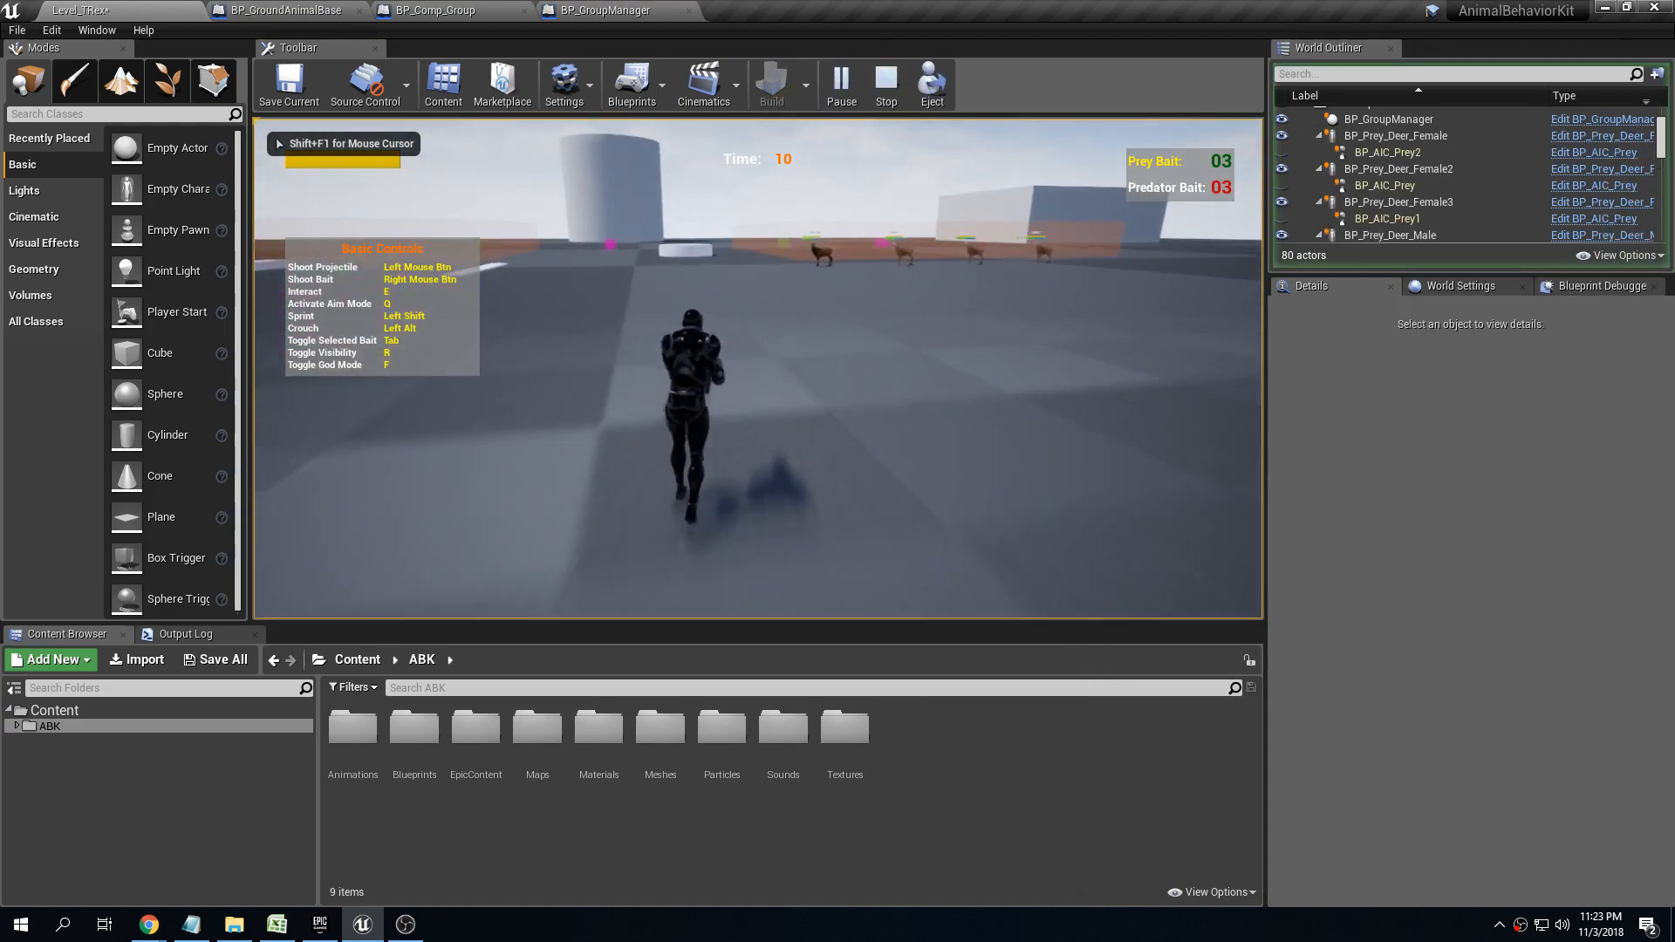
{"action": "key", "text": "d"}
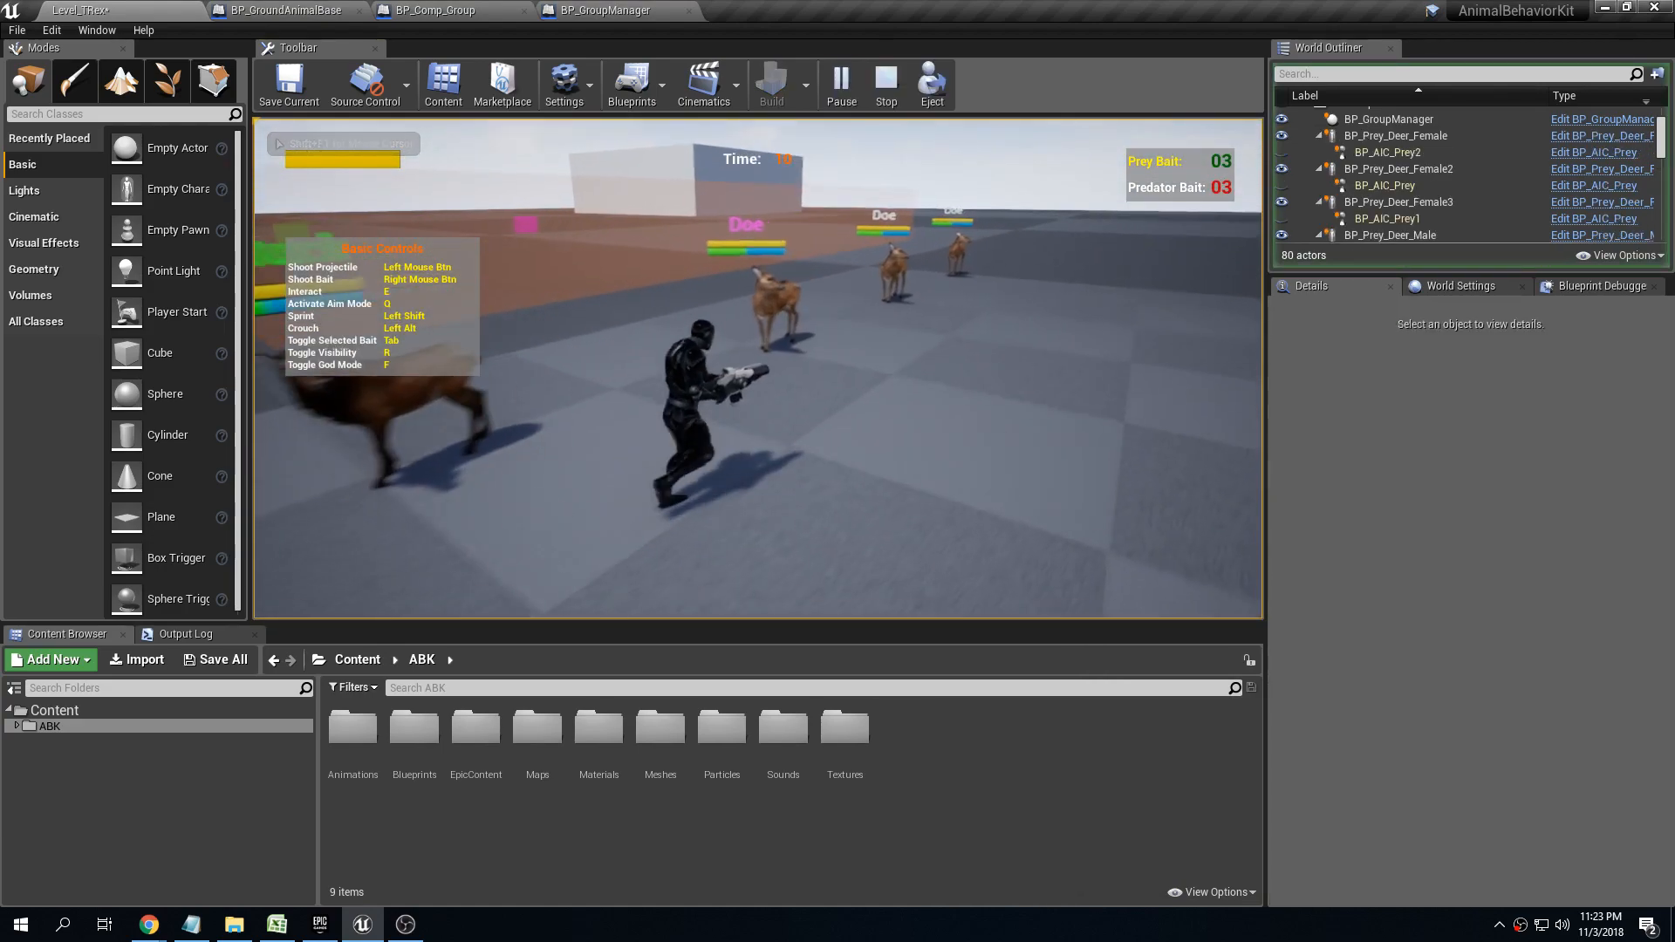
{"action": "key", "text": "w"}
{"action": "key", "text": "a"}
{"action": "key", "text": "w"}
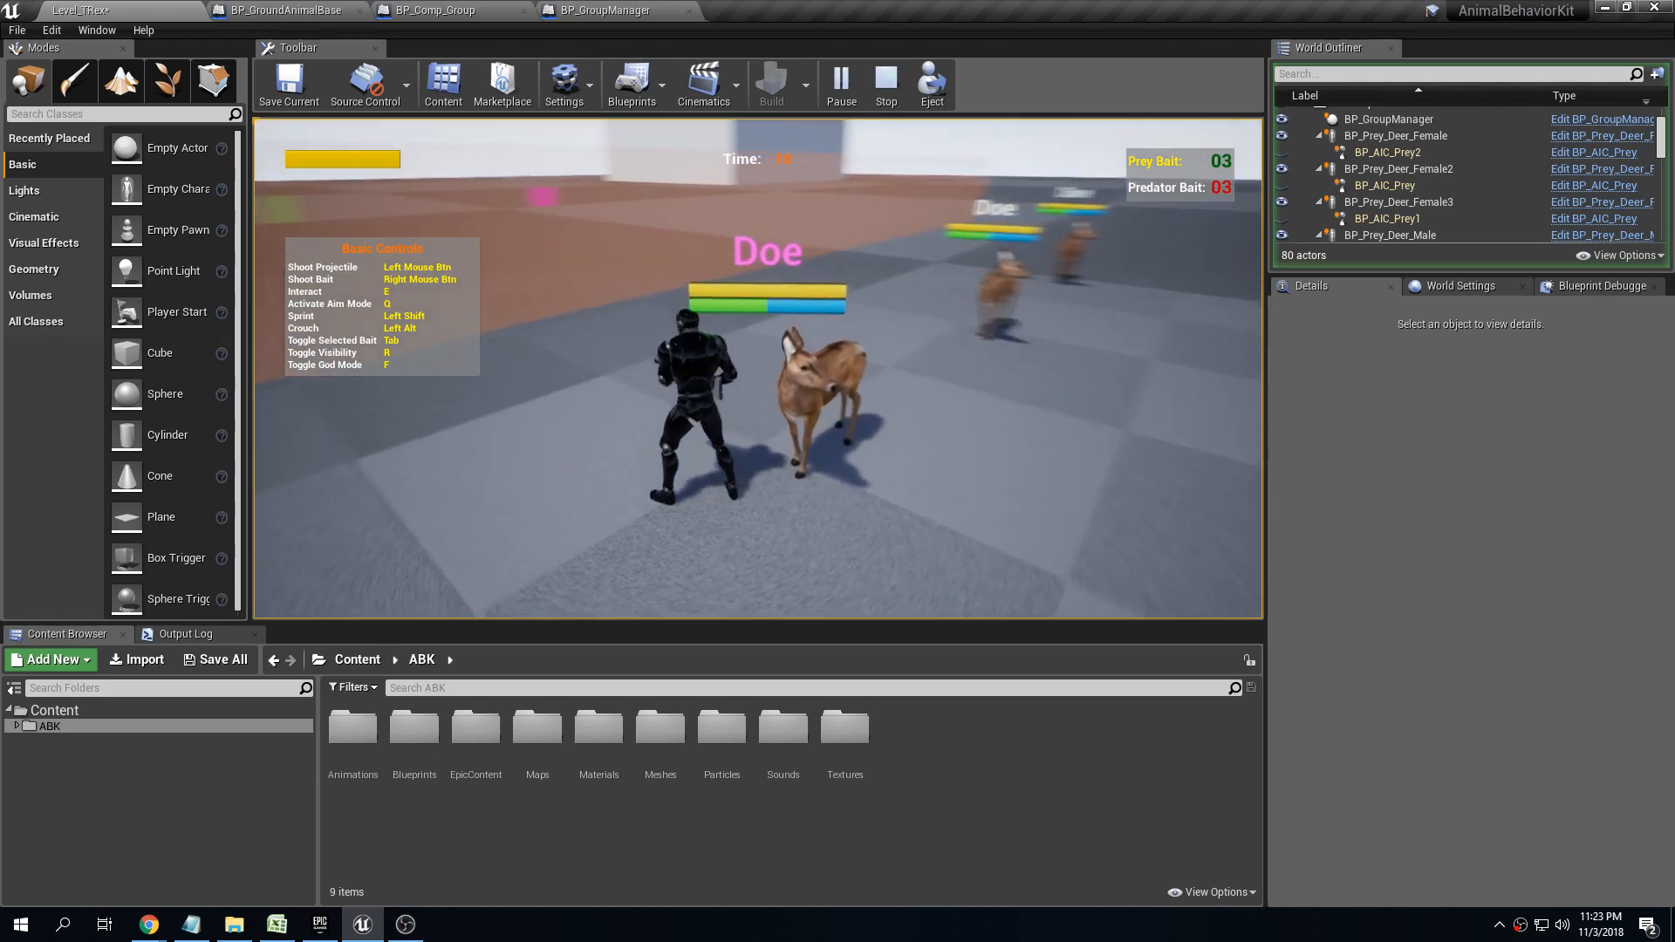
{"action": "key", "text": "w"}
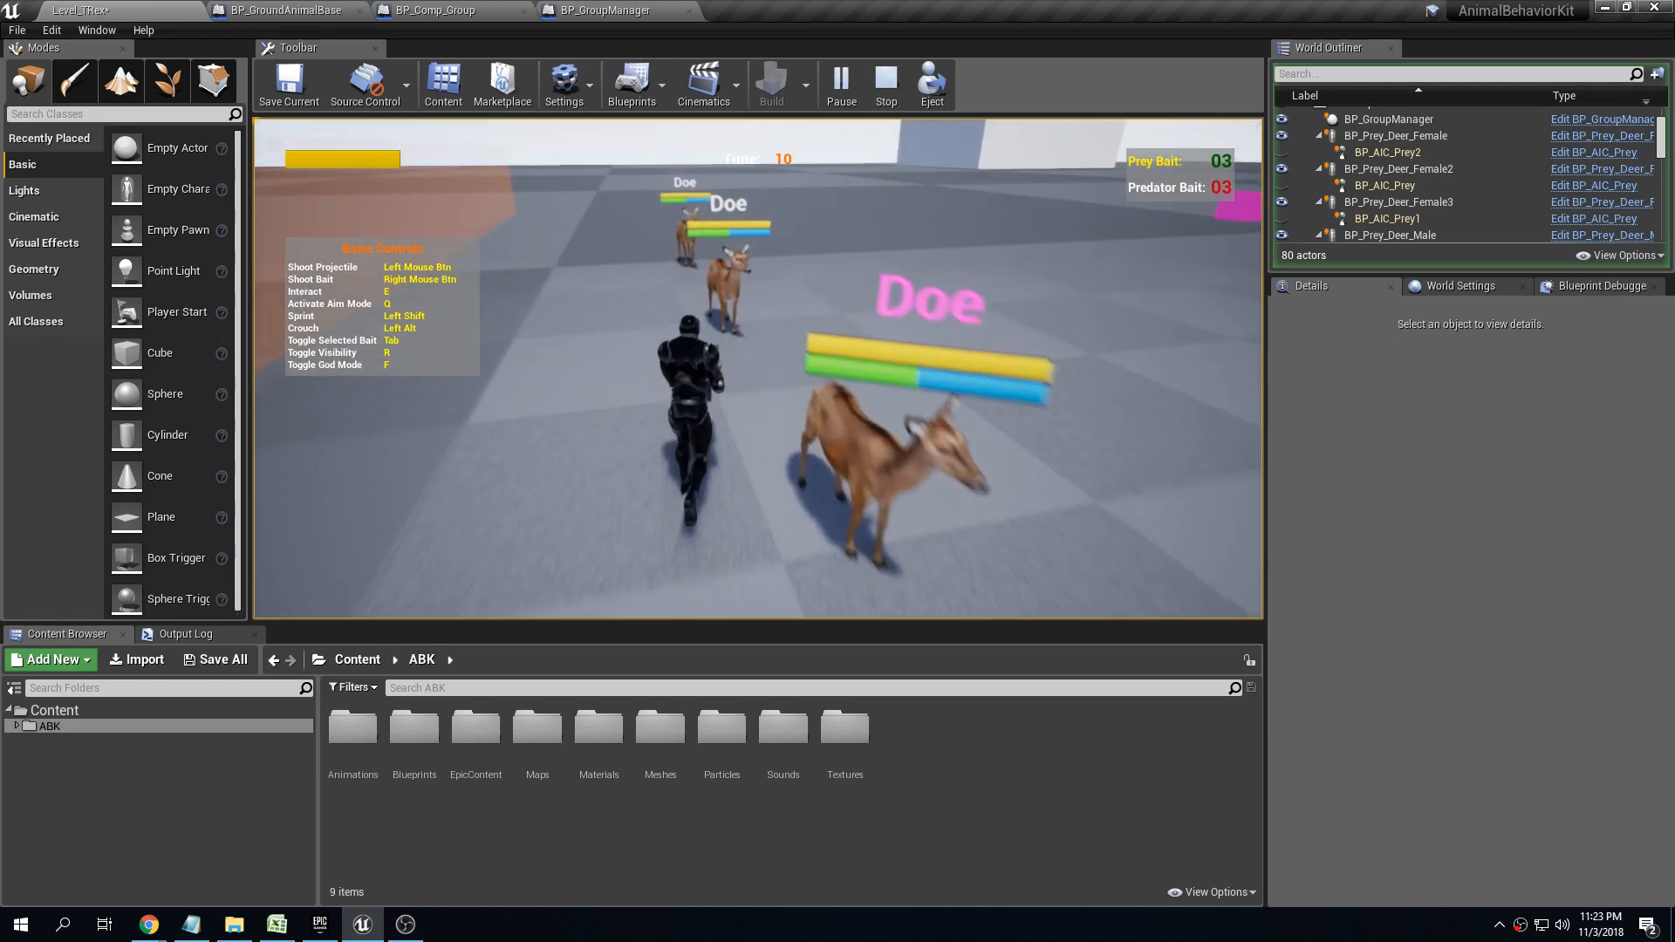
{"action": "key", "text": "w"}
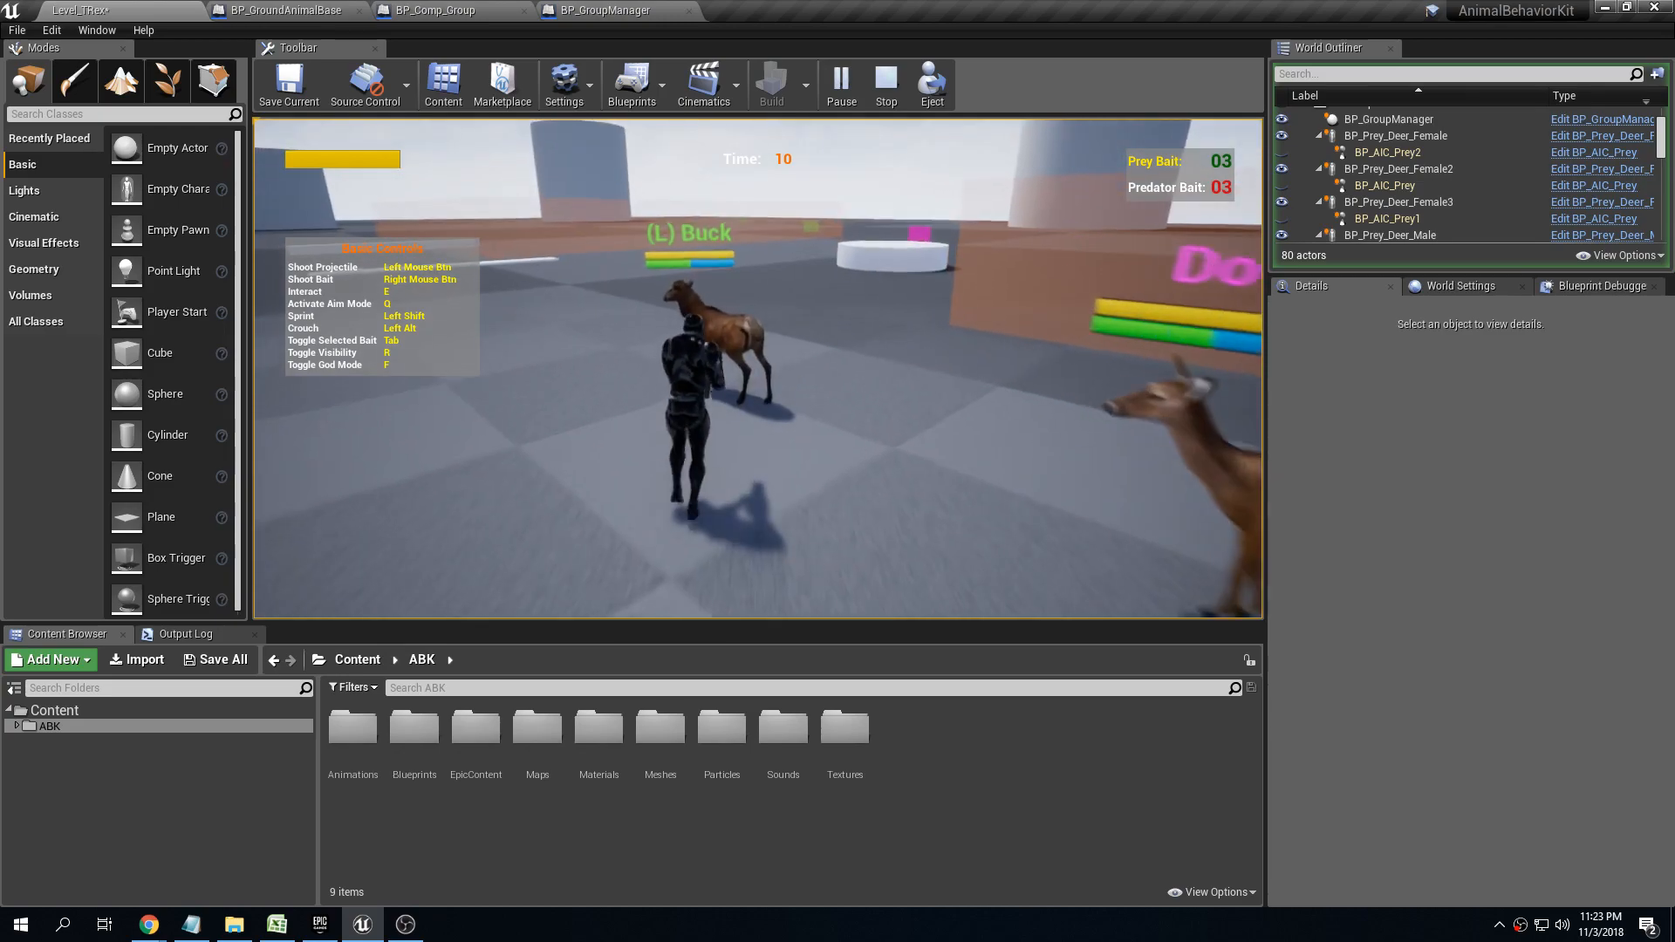
{"action": "key", "text": "a"}
{"action": "key", "text": "s"}
{"action": "key", "text": "d"}
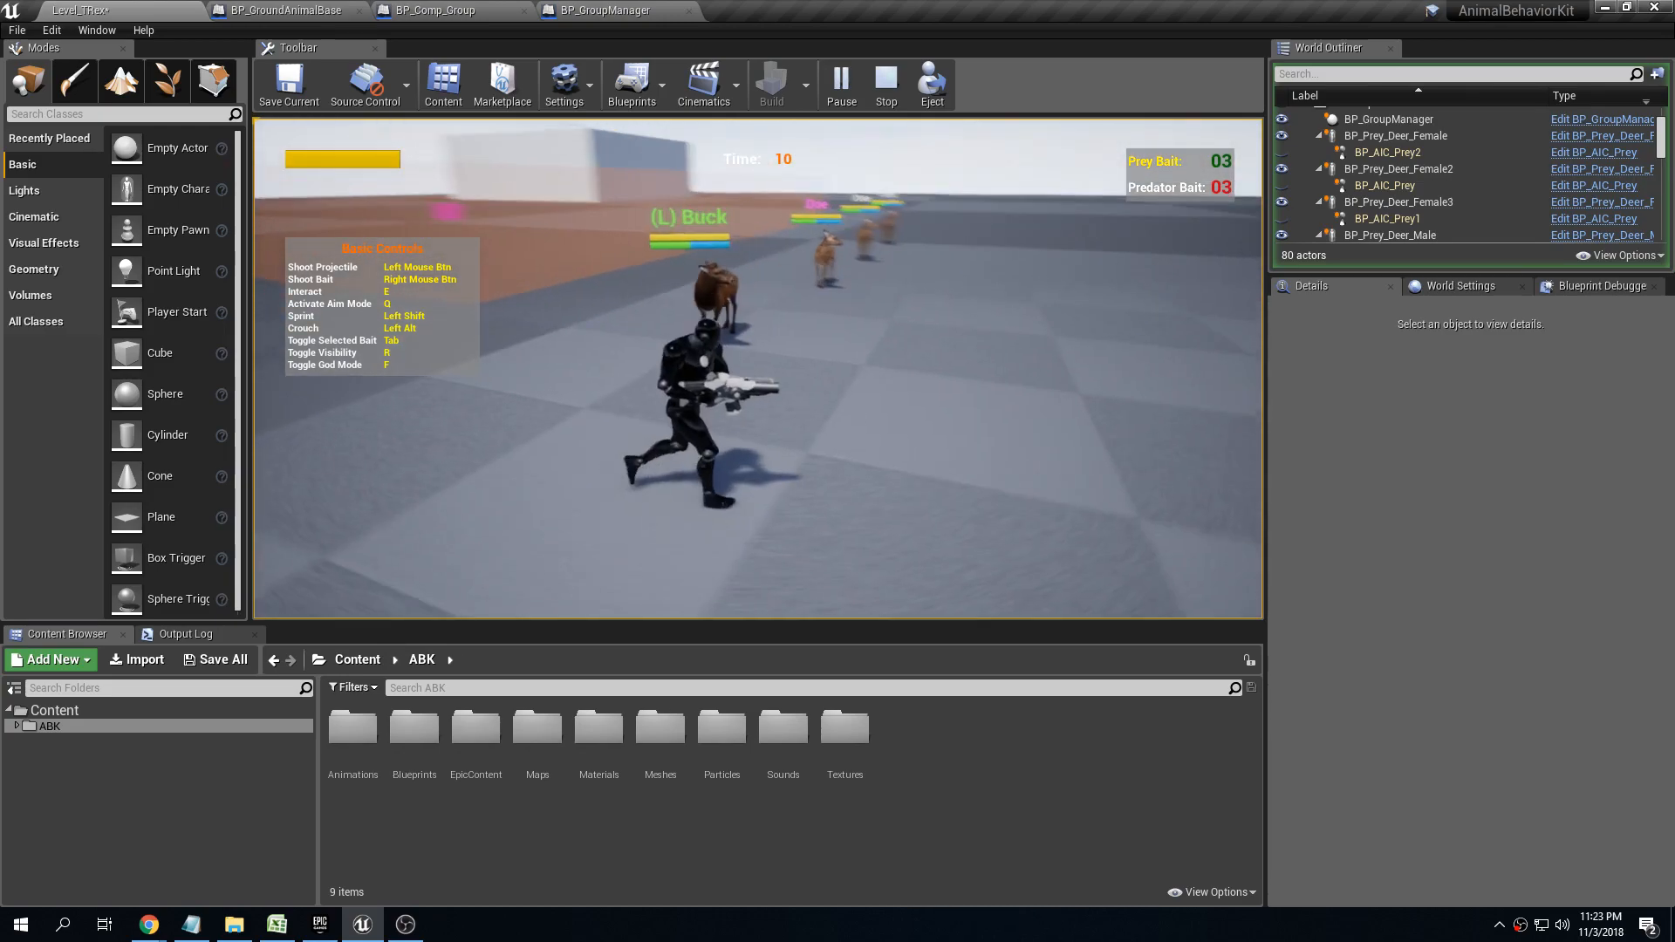
{"action": "key", "text": "d"}
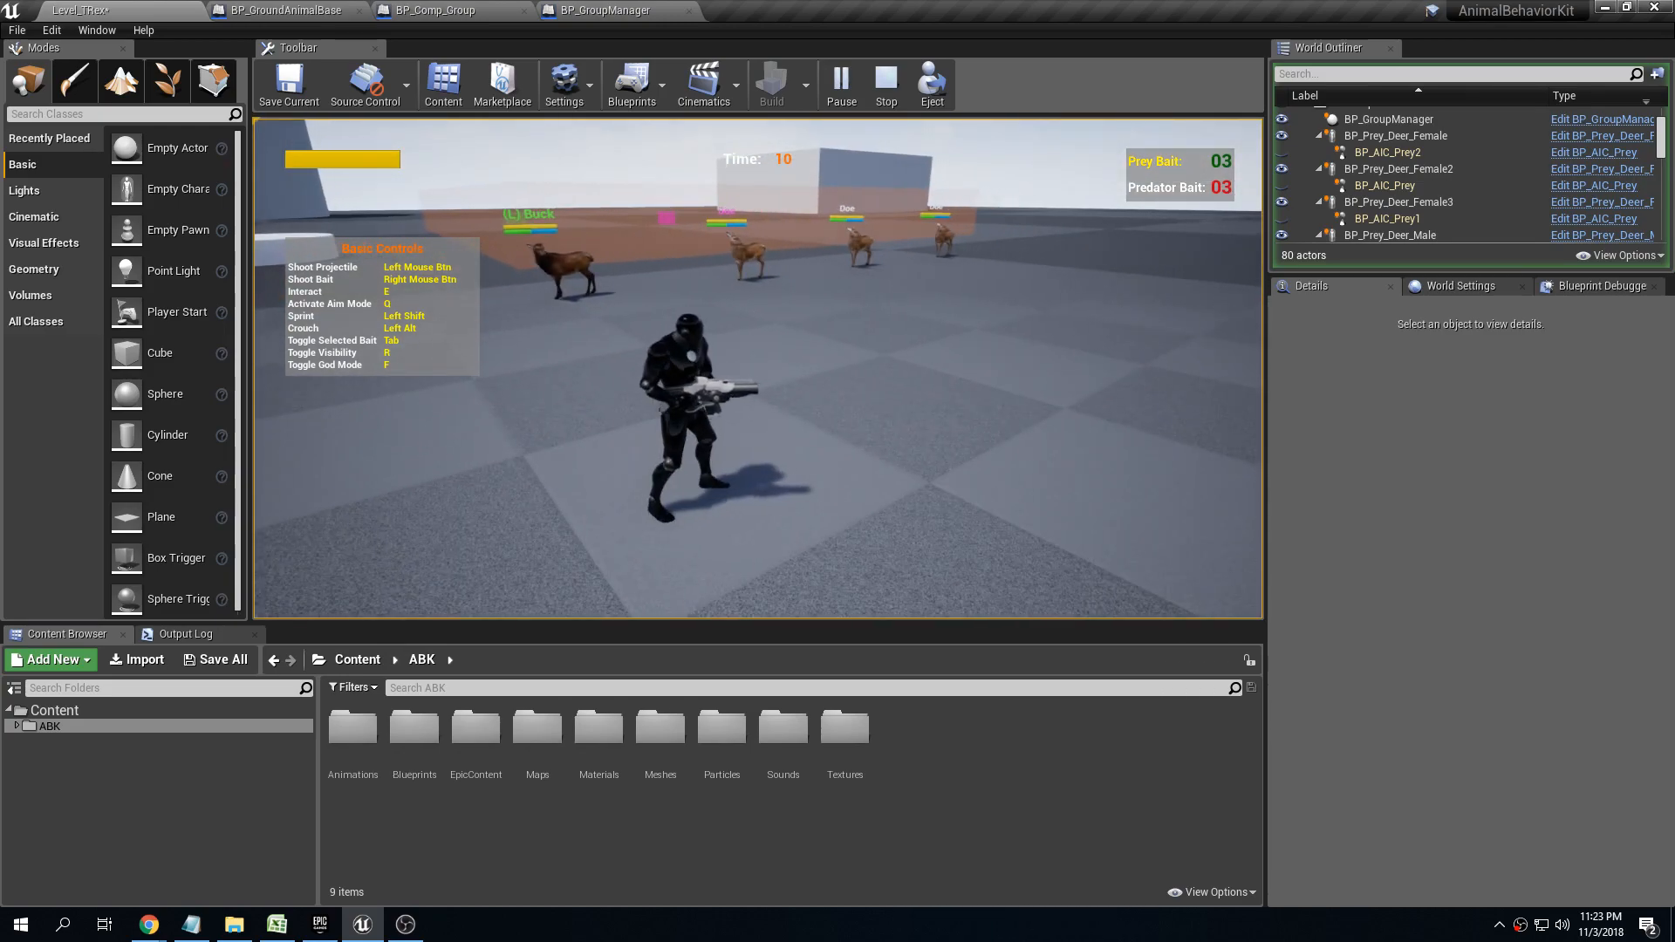
{"action": "key", "text": "Escape"}
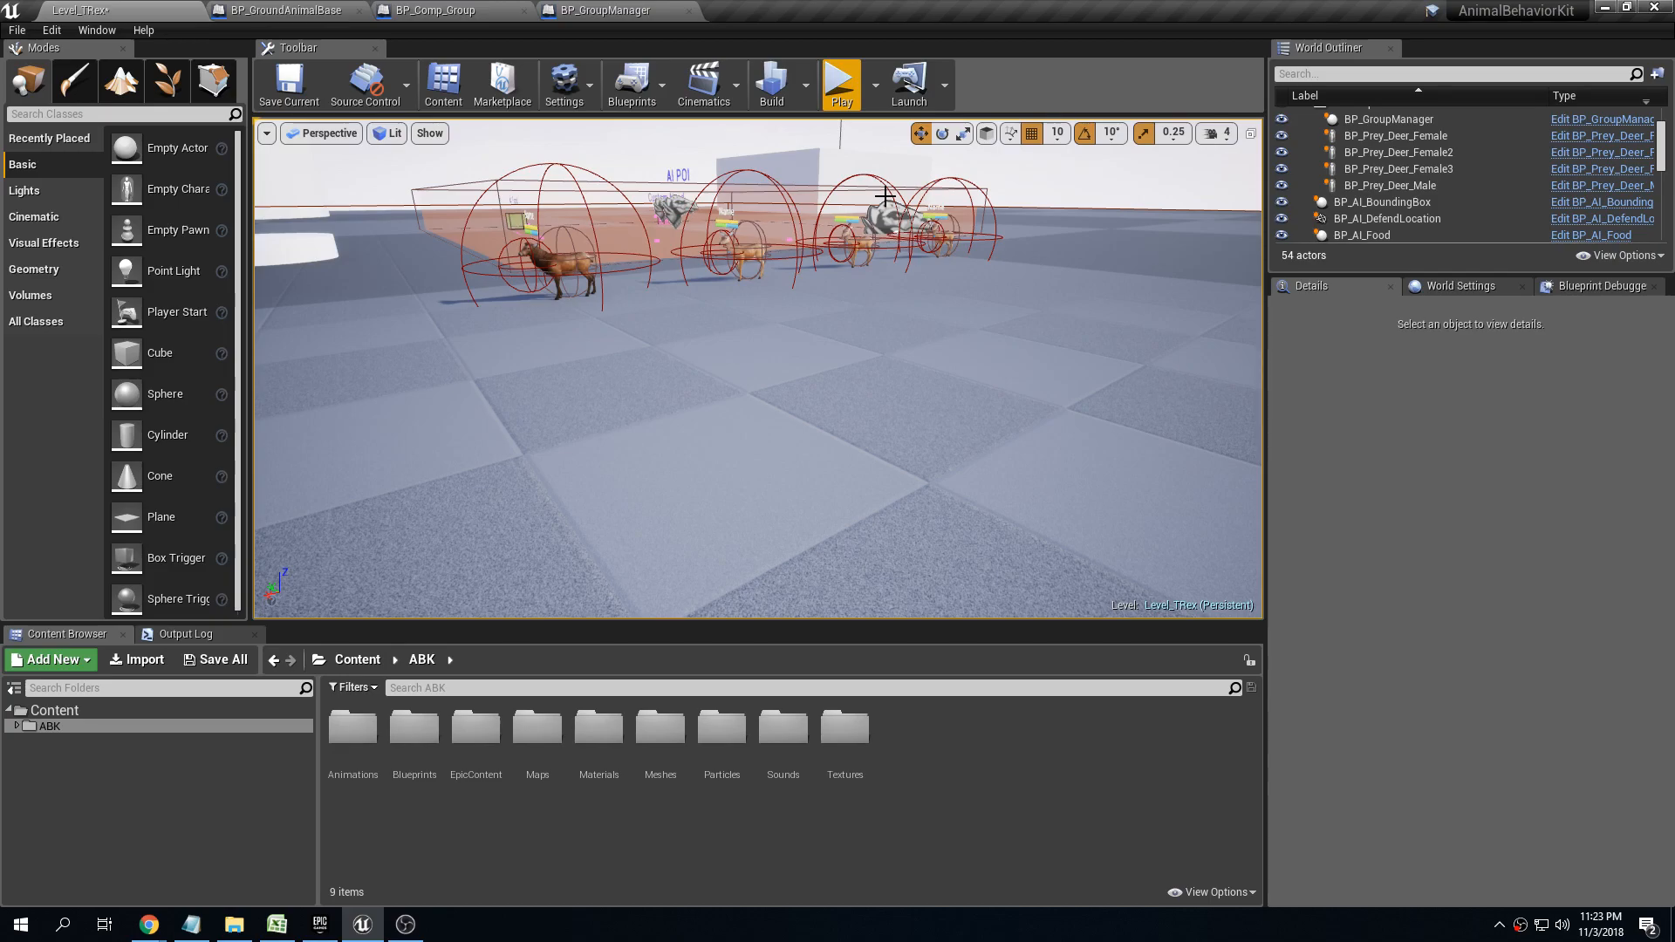
Select the male deer, collapse its Name Display Font and Animal Details sections, and save the current level
{"action": "left_click", "coordinate": [558, 272]}
{"action": "key", "text": "f"}
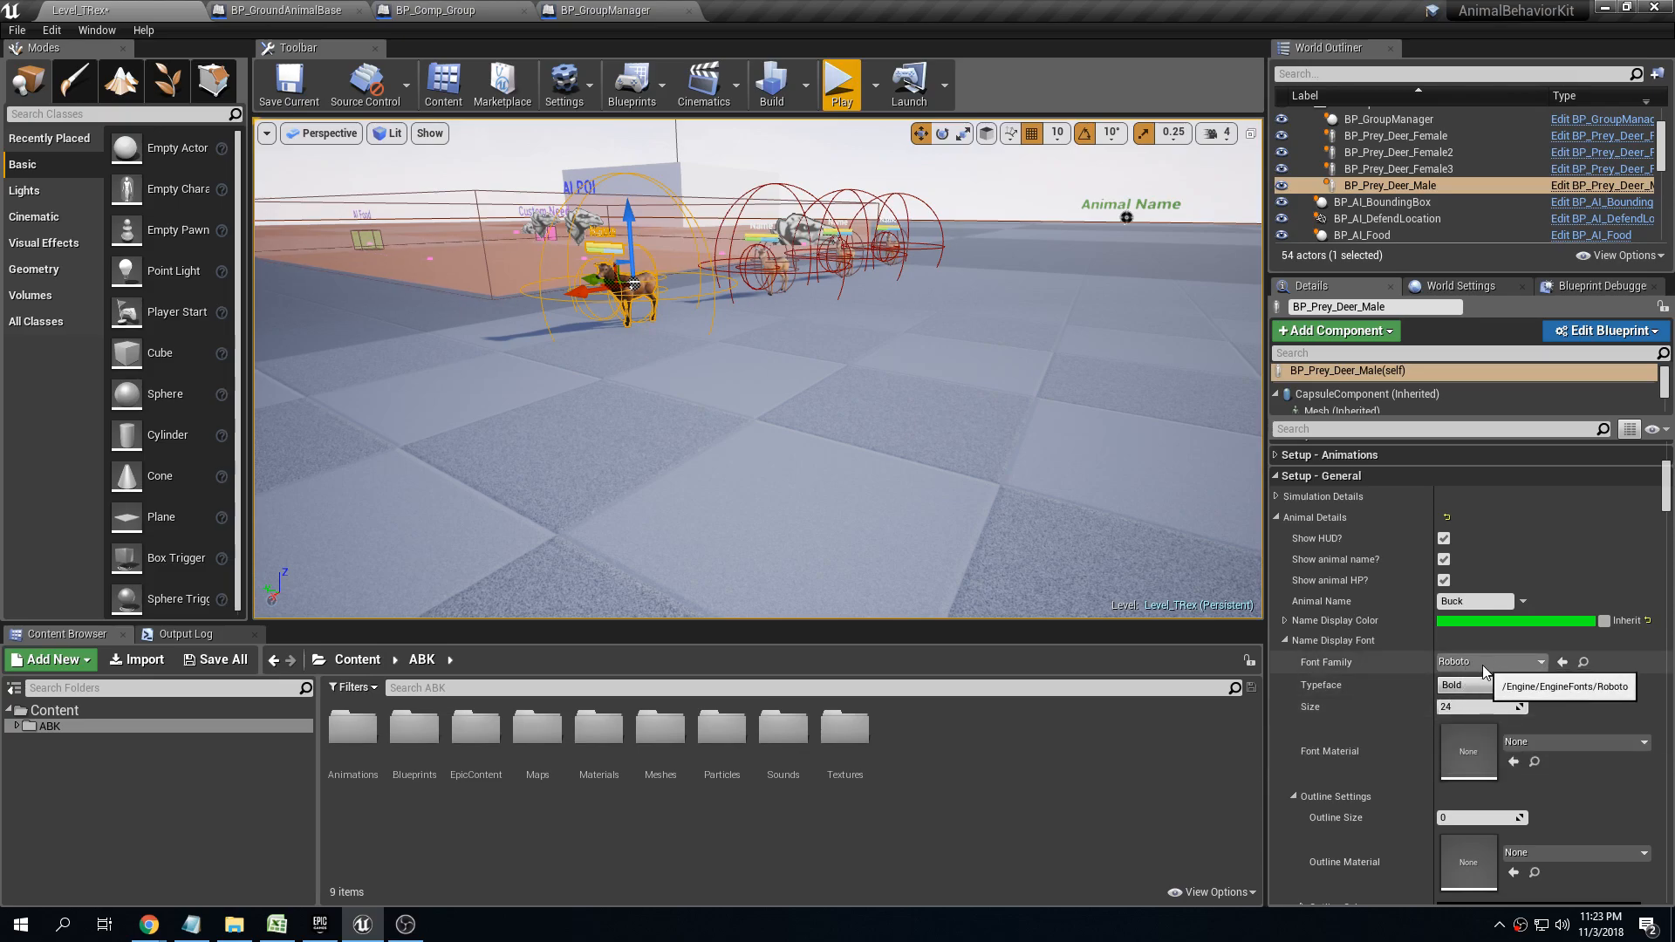
{"action": "left_click", "coordinate": [1285, 641]}
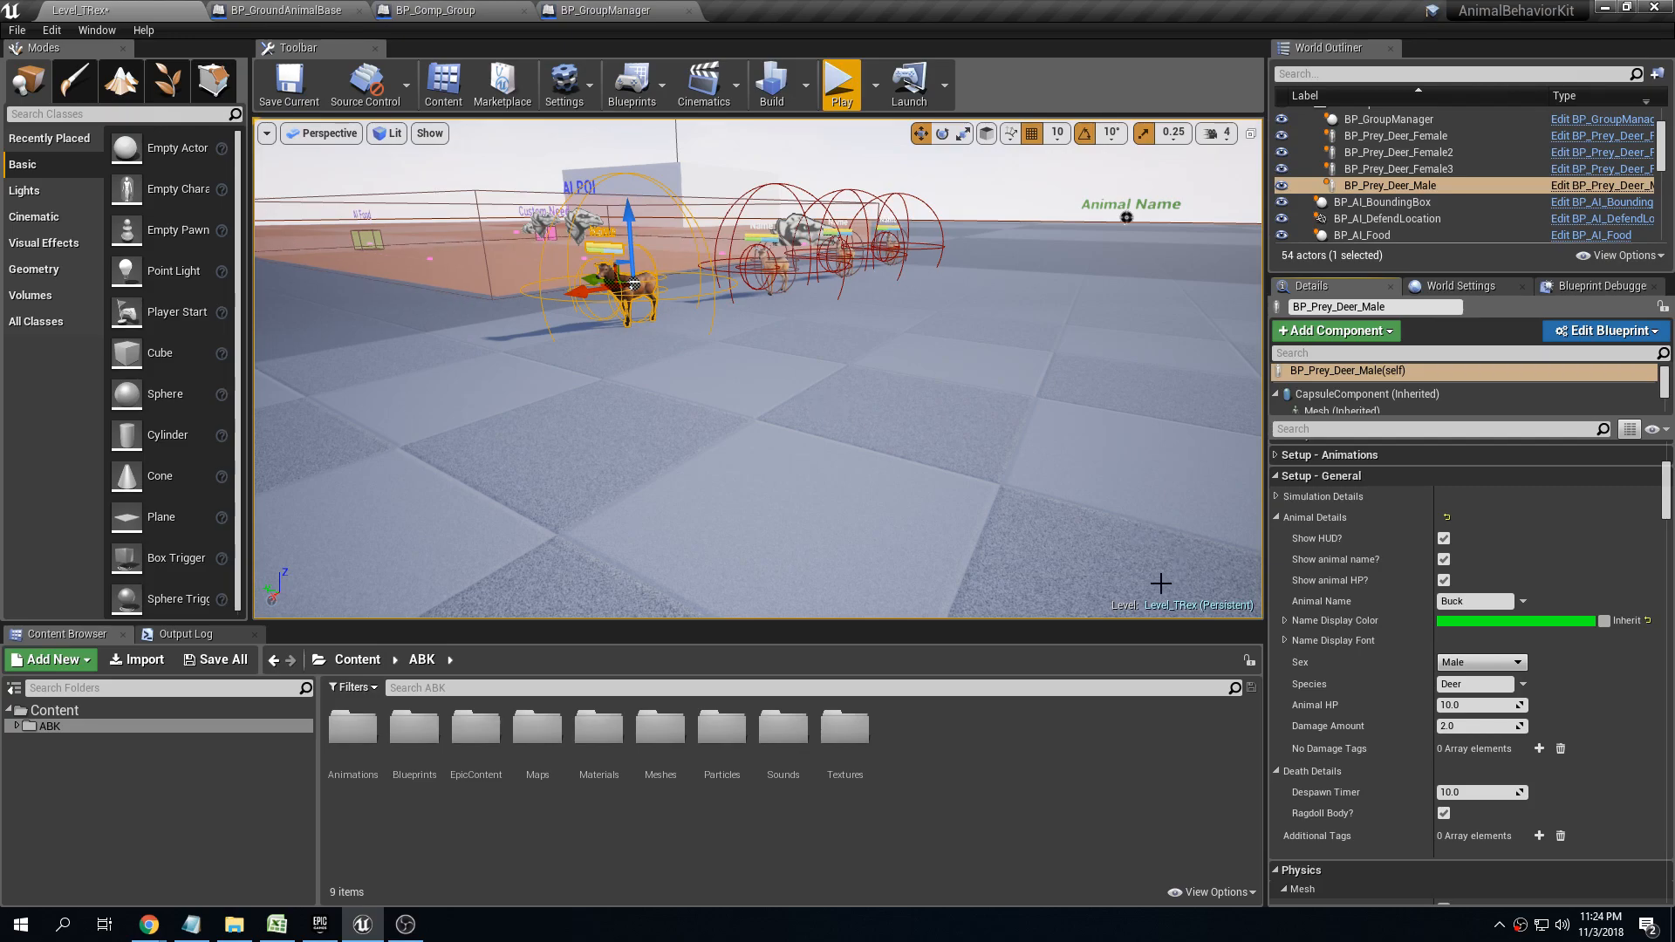
{"action": "left_click", "coordinate": [1277, 516]}
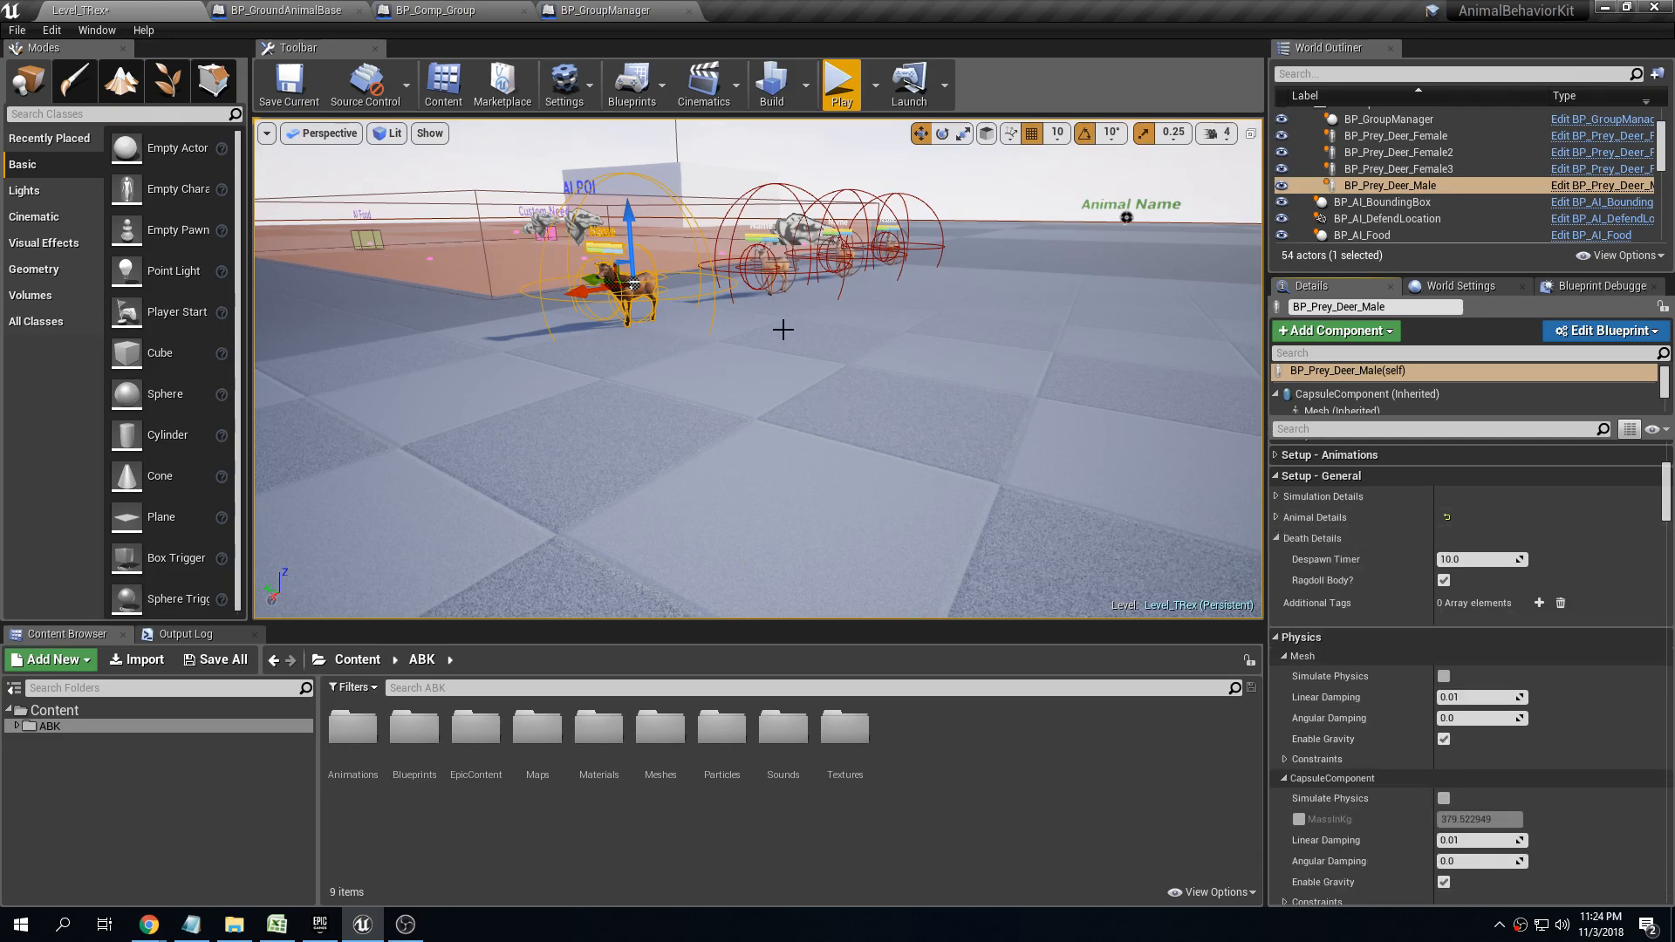
{"action": "left_click", "coordinate": [286, 80]}
Select the group manager above the deer herd and look over its settings and surroundings
{"action": "right_click_drag", "start_coordinate": [800, 315], "coordinate": [800, 315]}
{"action": "key", "text": "e"}
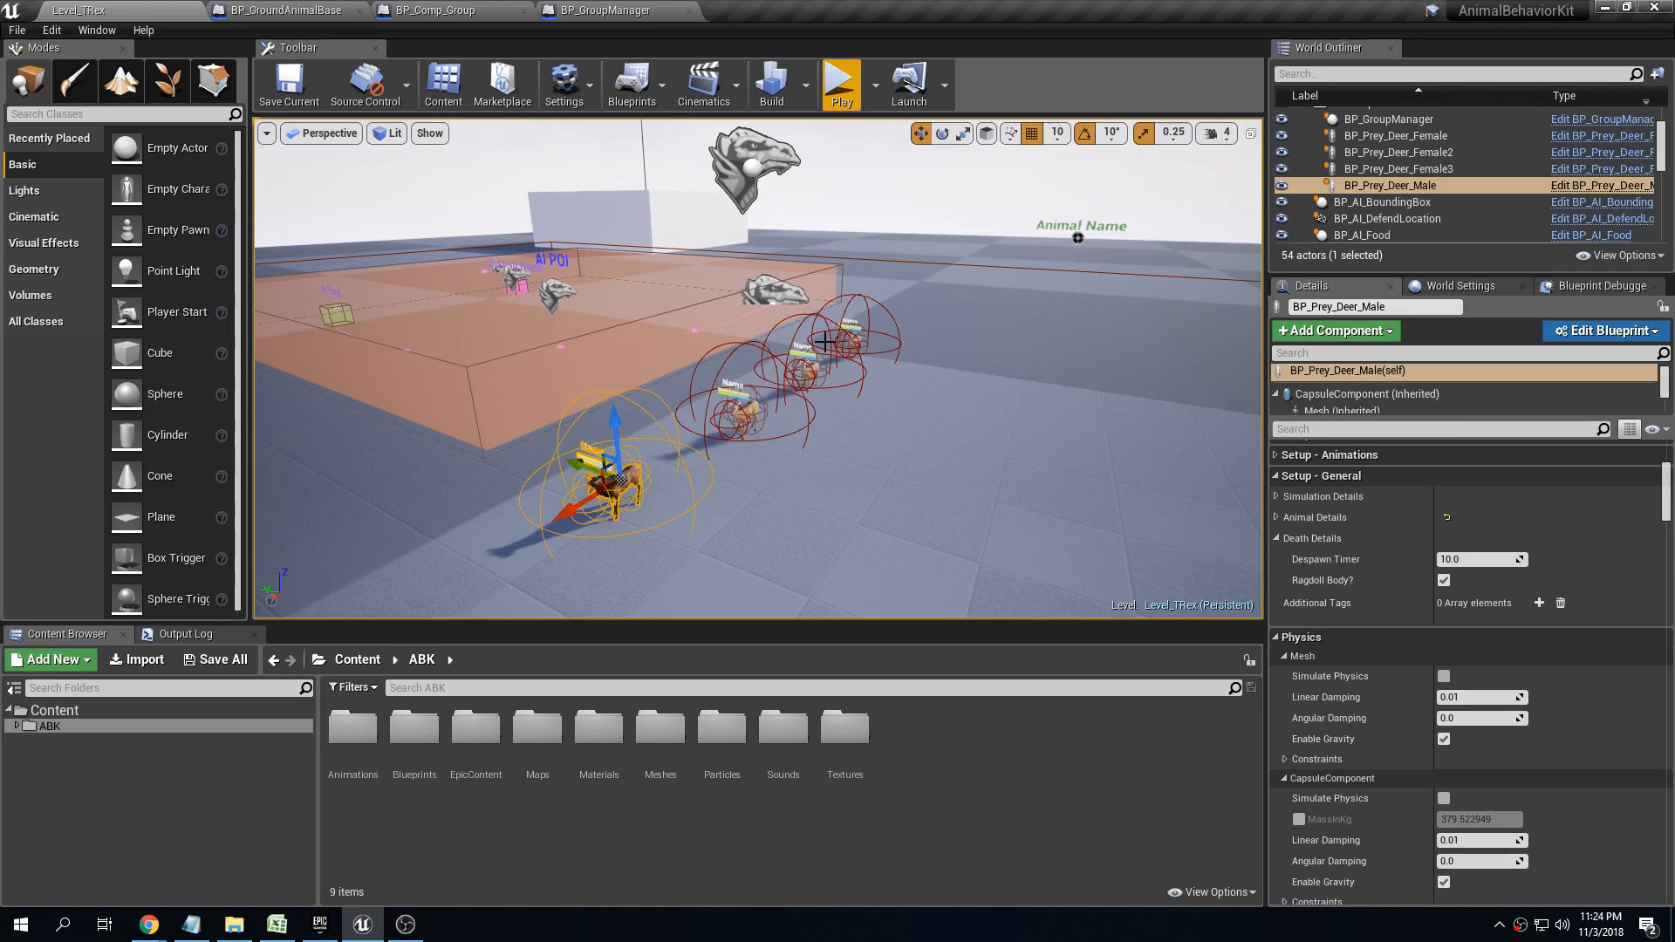
{"action": "left_click", "coordinate": [744, 153]}
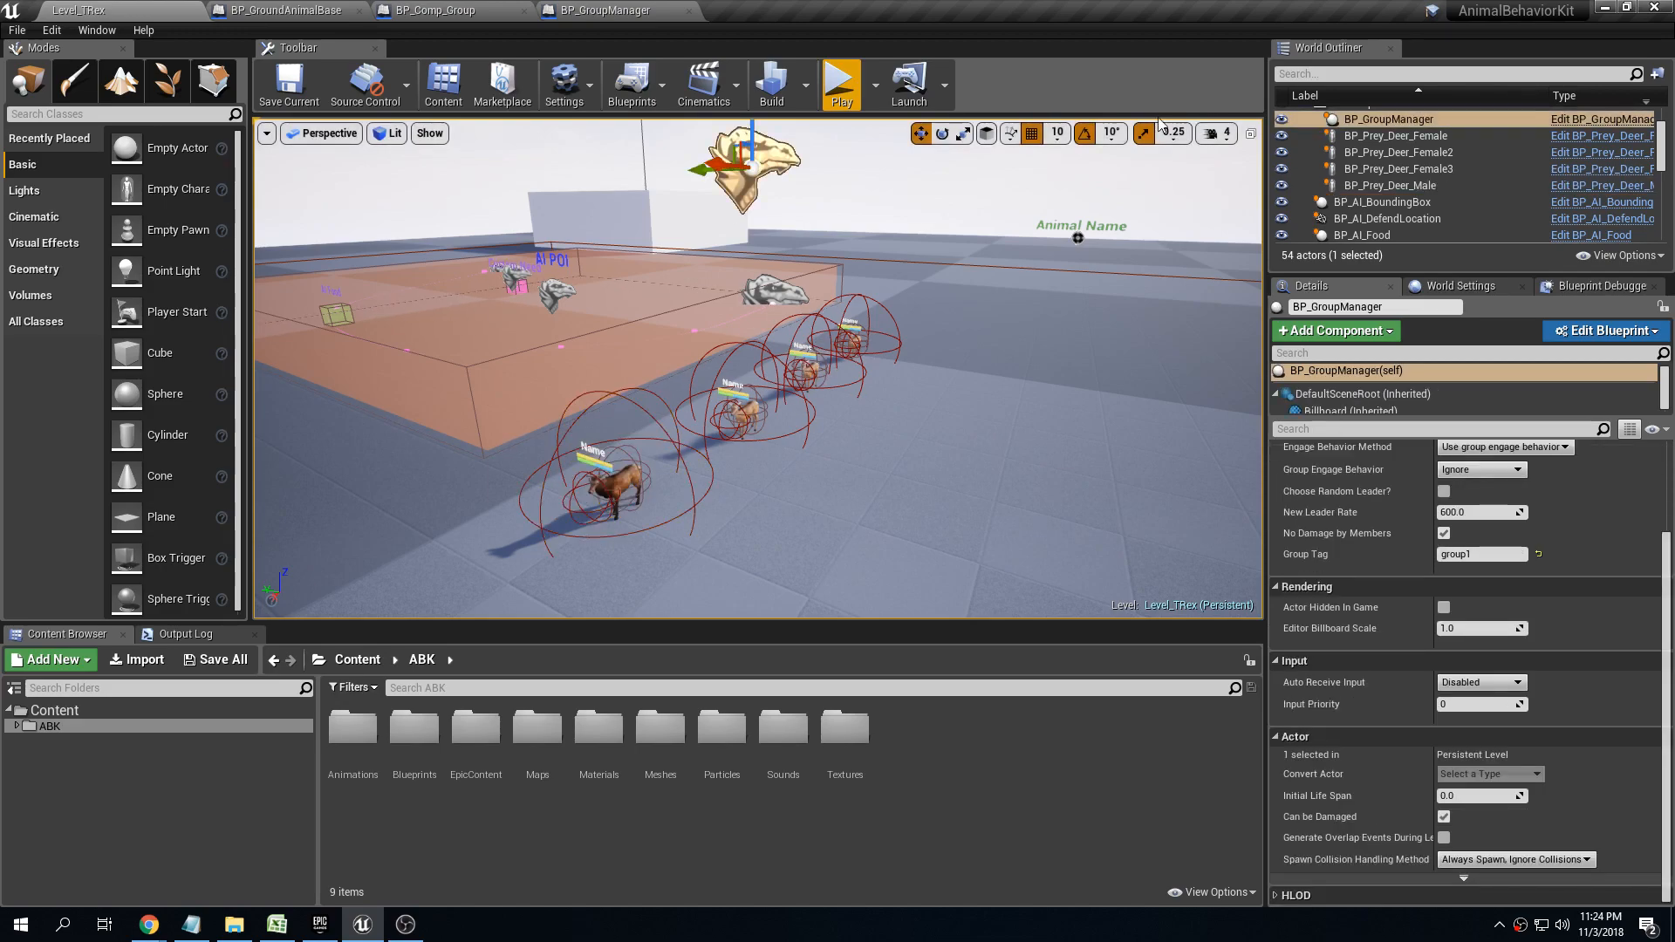
{"action": "right_click_drag", "start_coordinate": [803, 250], "coordinate": [801, 206]}
{"action": "right_click_drag", "start_coordinate": [867, 285], "coordinate": [914, 272]}
{"action": "left_click", "coordinate": [910, 272]}
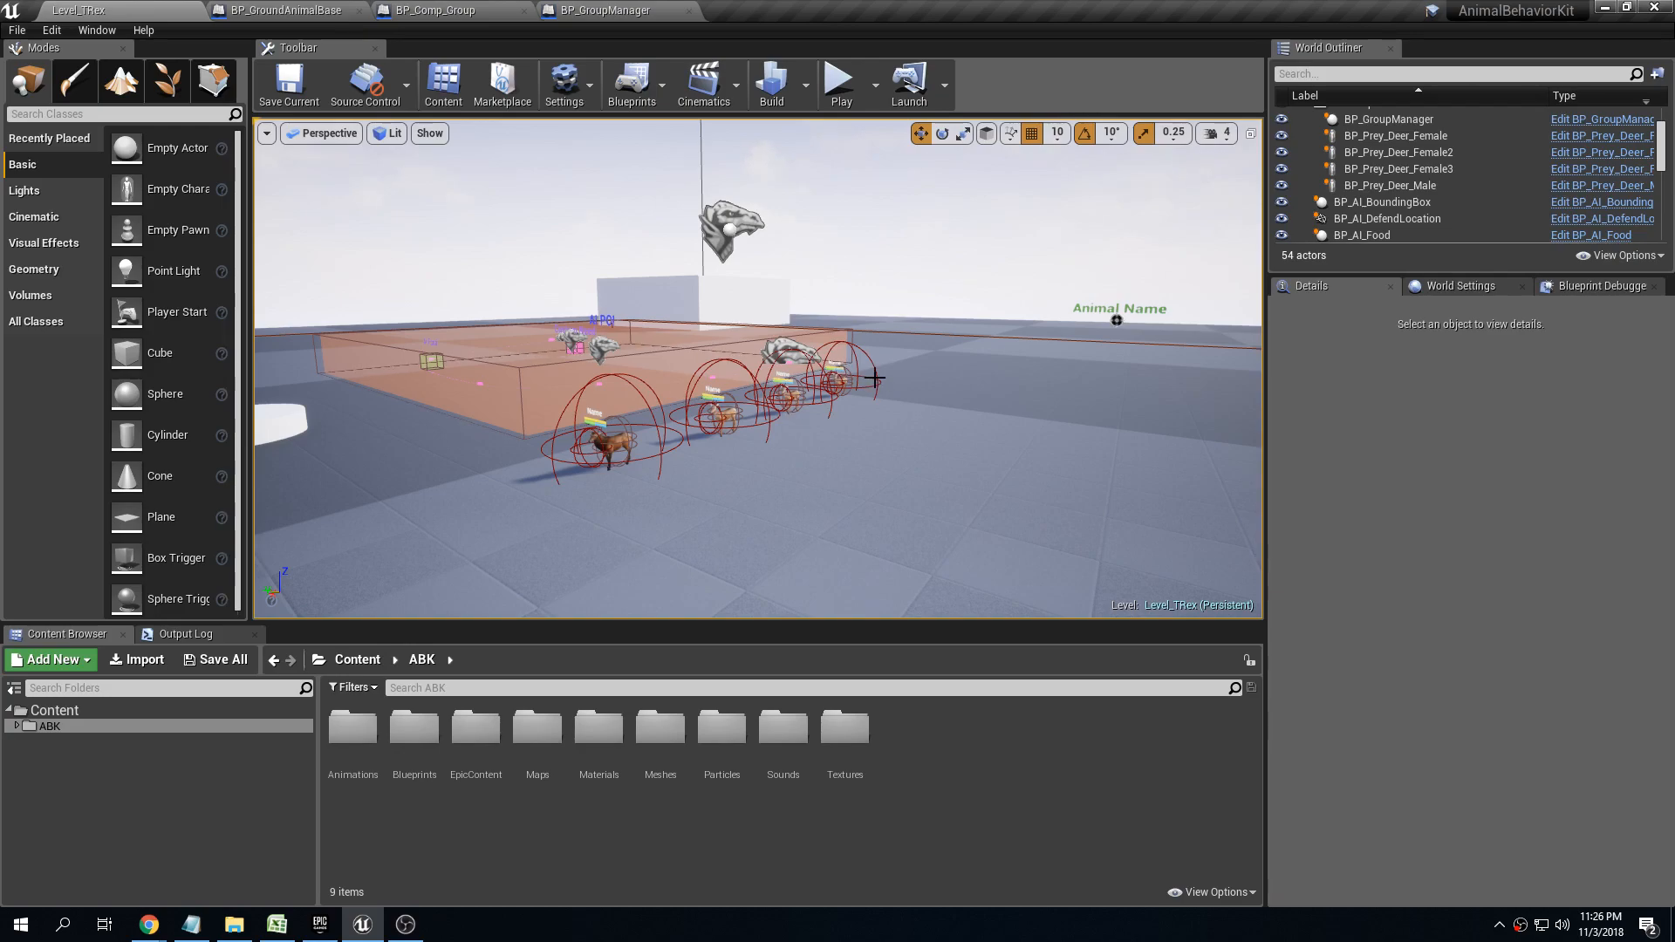
Select the herd's group manager and examine the available Engage Behavior Method options in its Setup section
{"action": "left_click", "coordinate": [731, 223]}
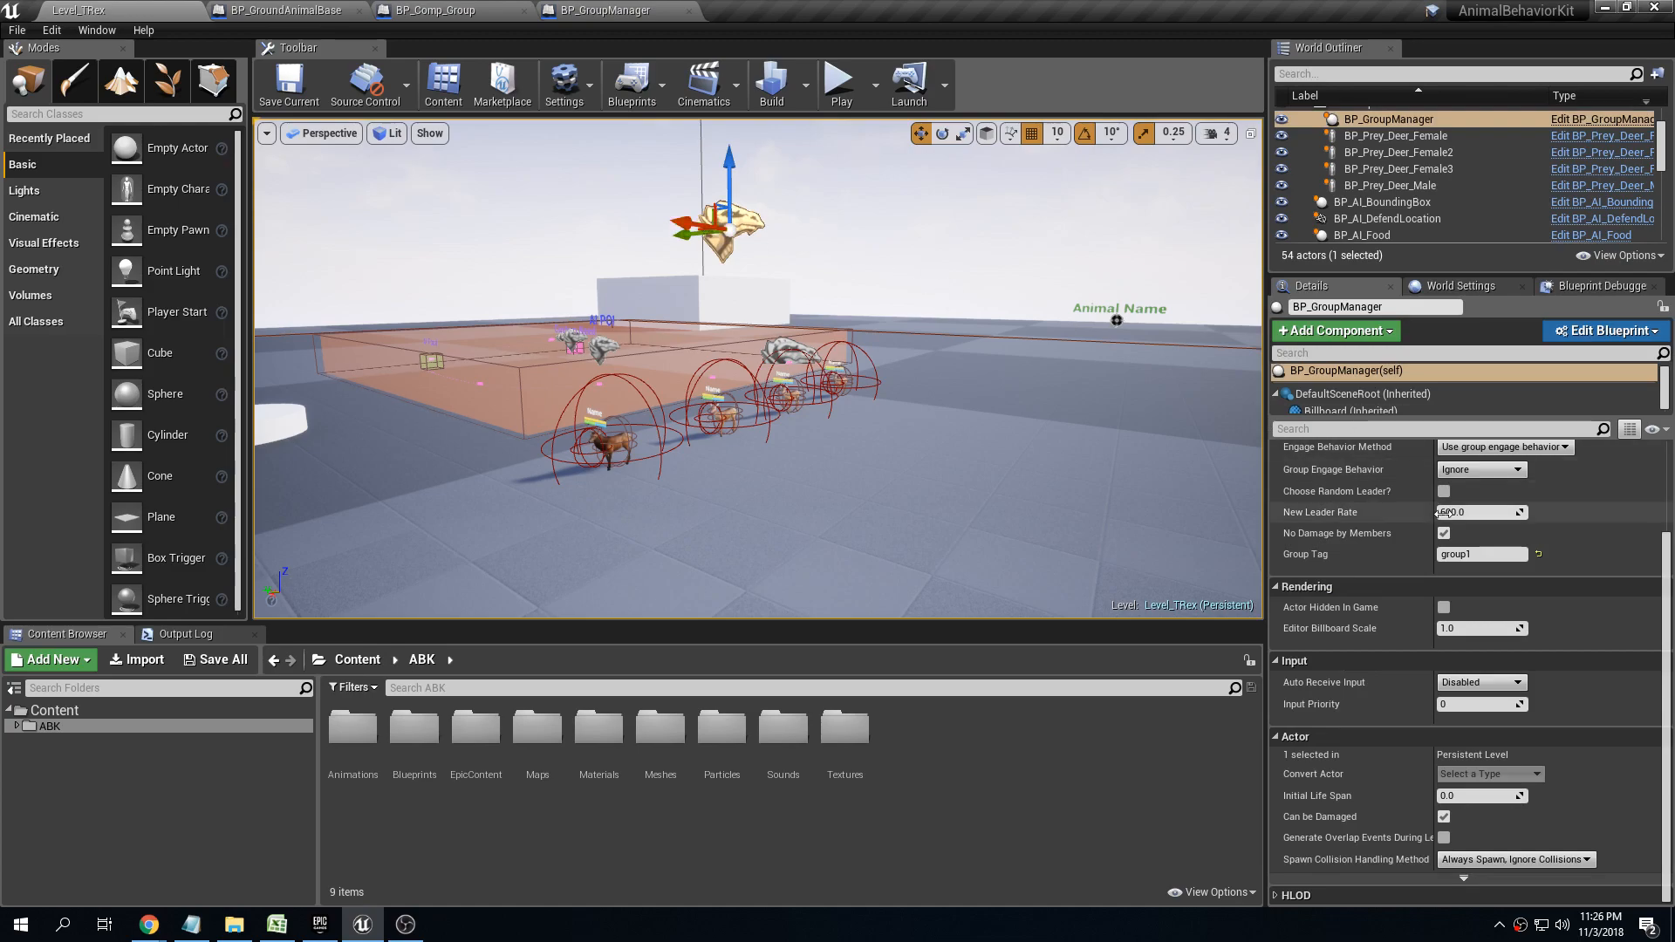
{"action": "scroll", "coordinate": [1321, 563], "scroll_direction": "up", "scroll_amount": 3}
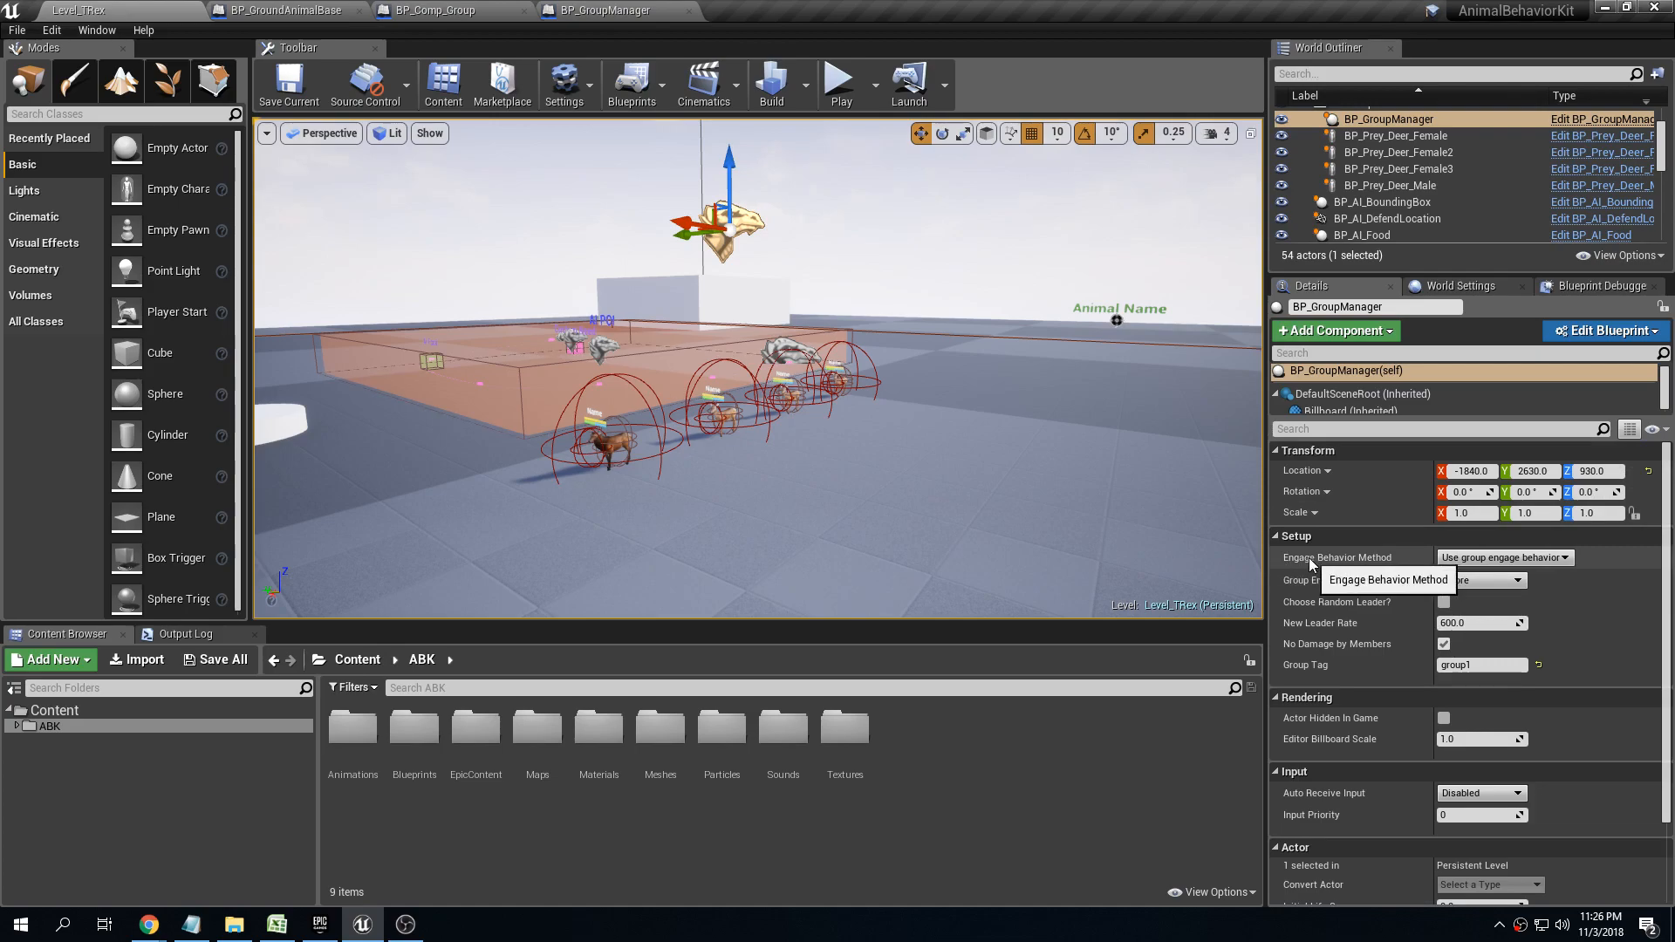
{"action": "left_click", "coordinate": [1564, 559]}
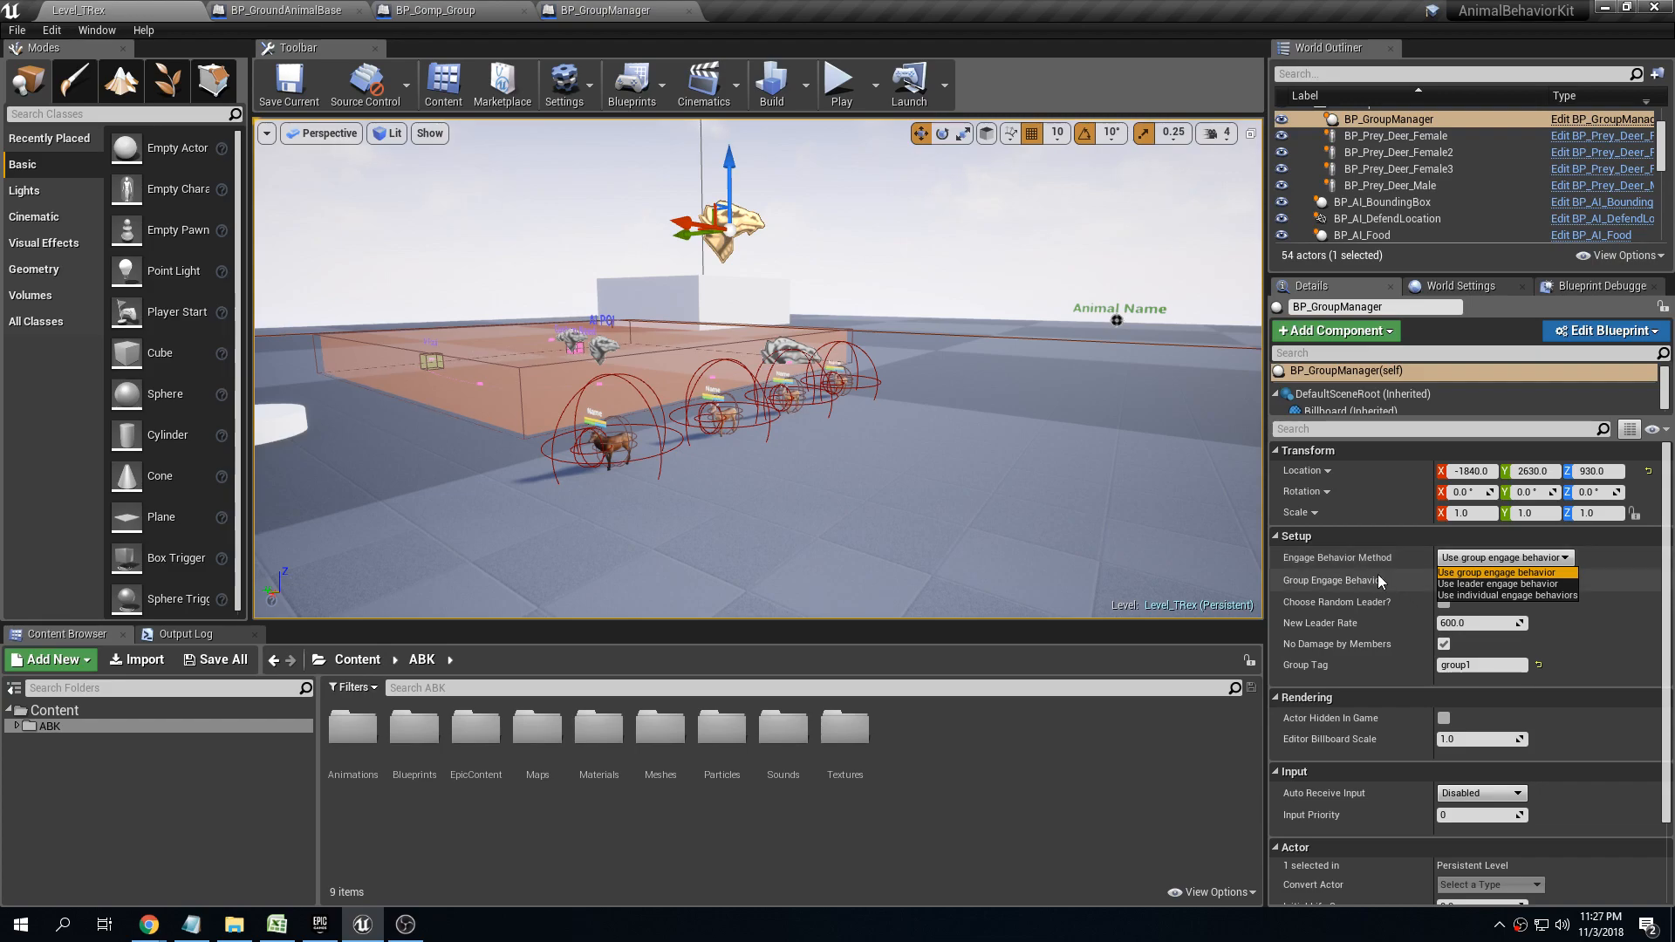
{"action": "right_click_drag", "start_coordinate": [1169, 488], "coordinate": [1168, 489]}
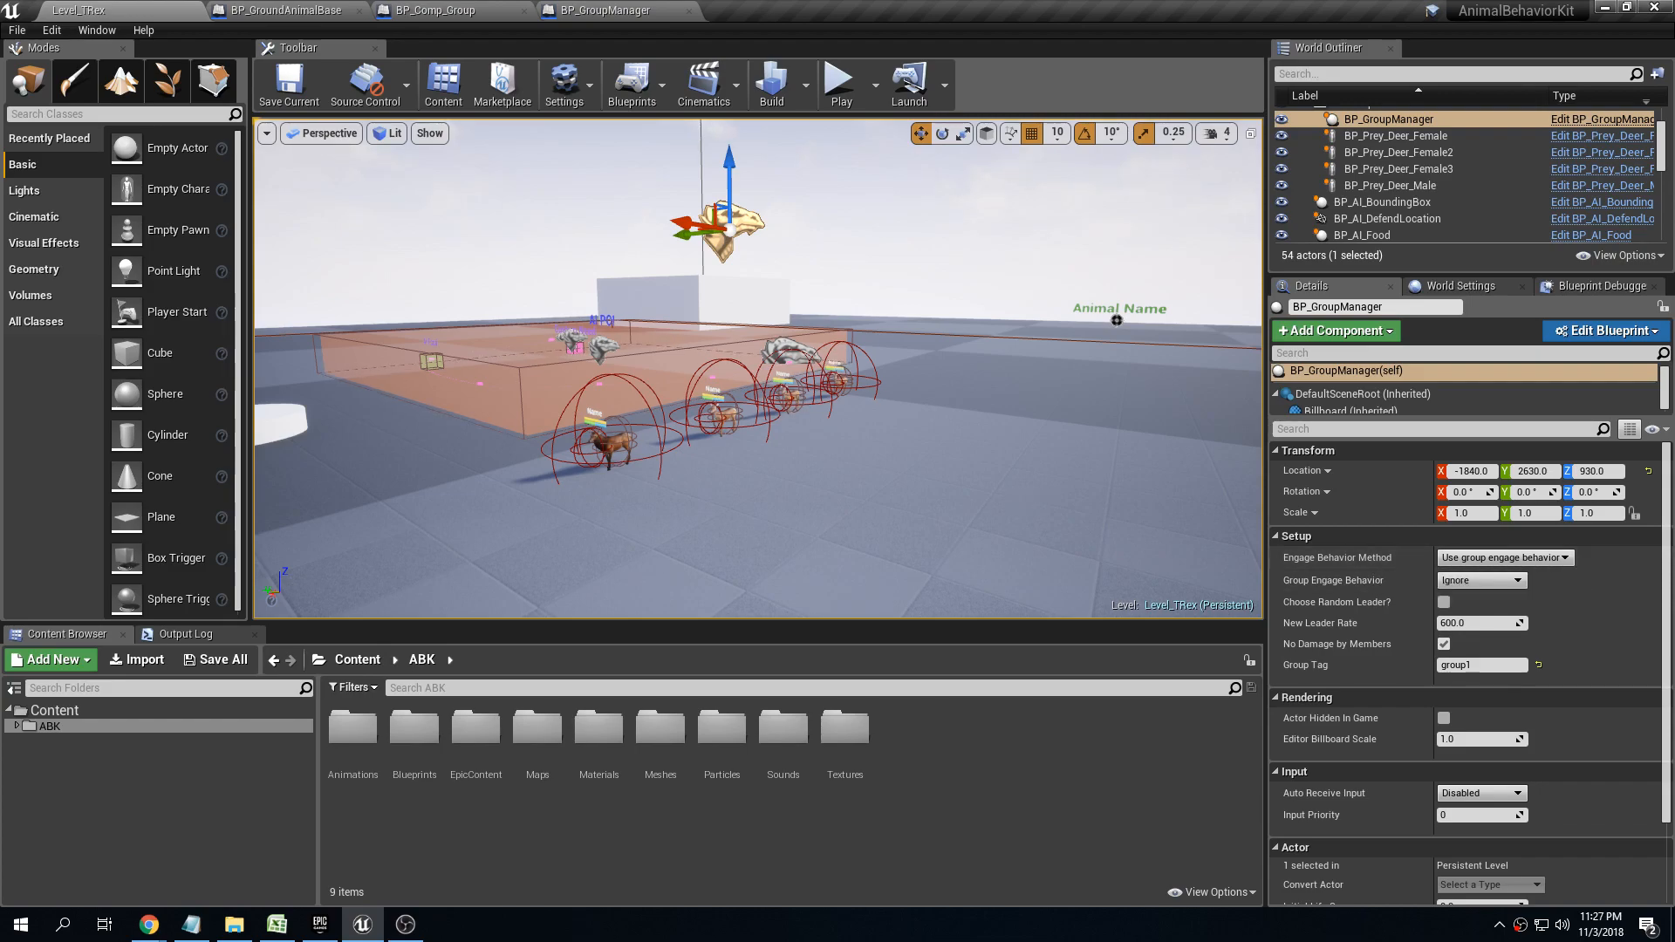
{"action": "left_click", "coordinate": [1011, 504]}
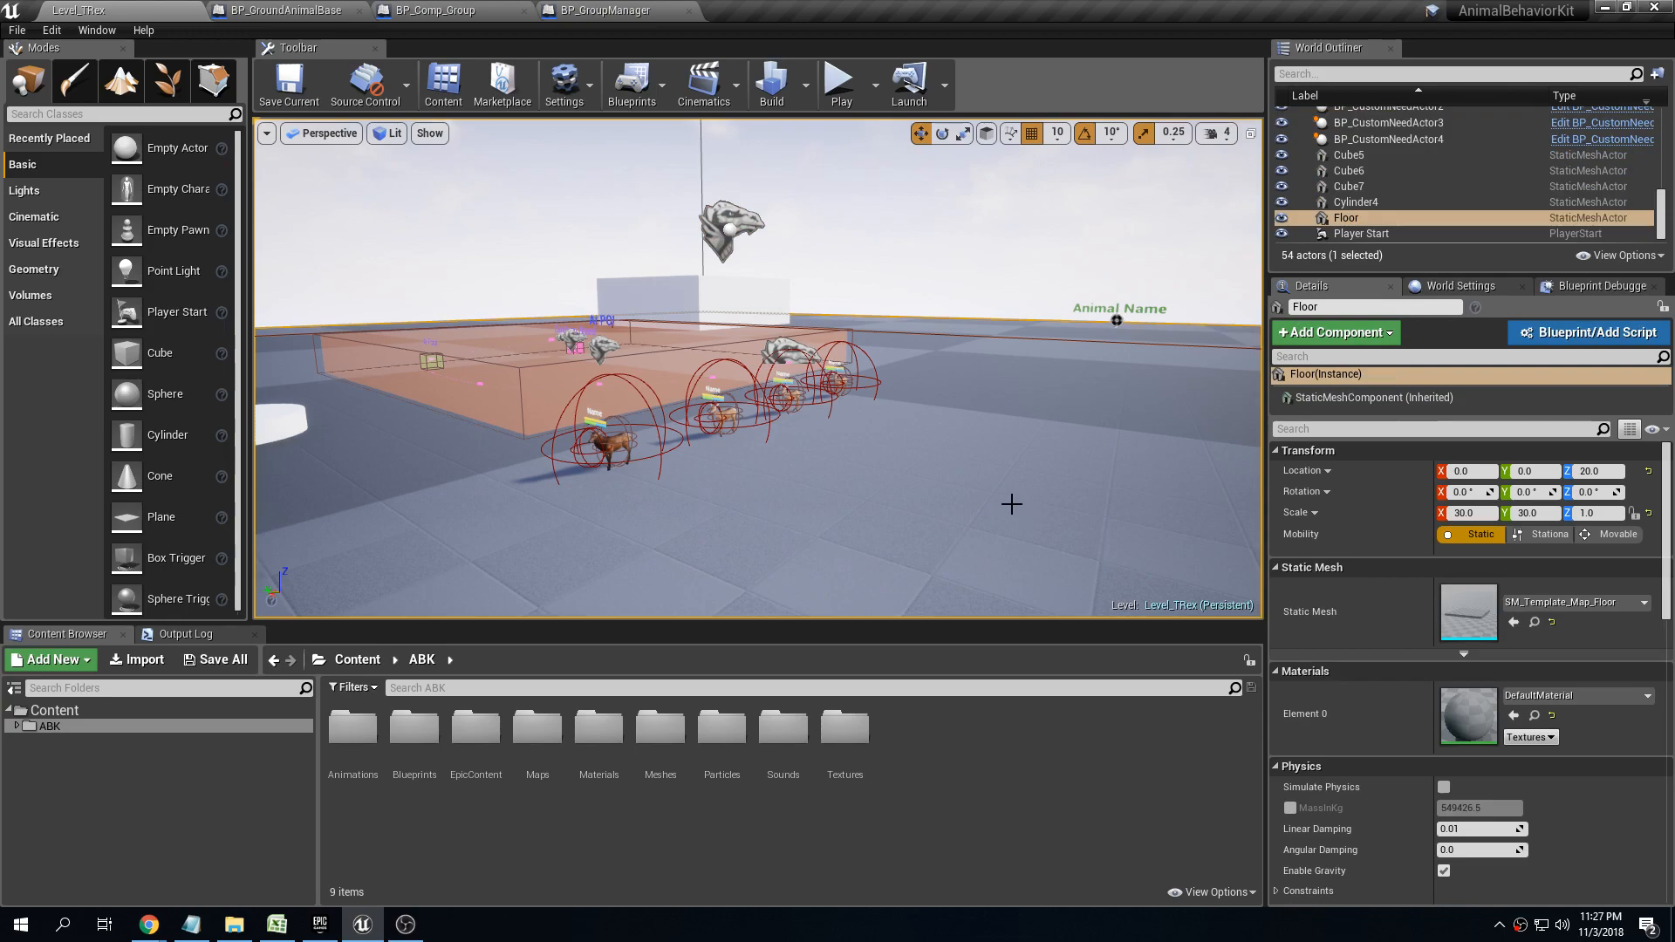
Expand Setup - Behavior on the deer and compare the Engage Behavior of the male and each of the three females
{"action": "left_click", "coordinate": [607, 442]}
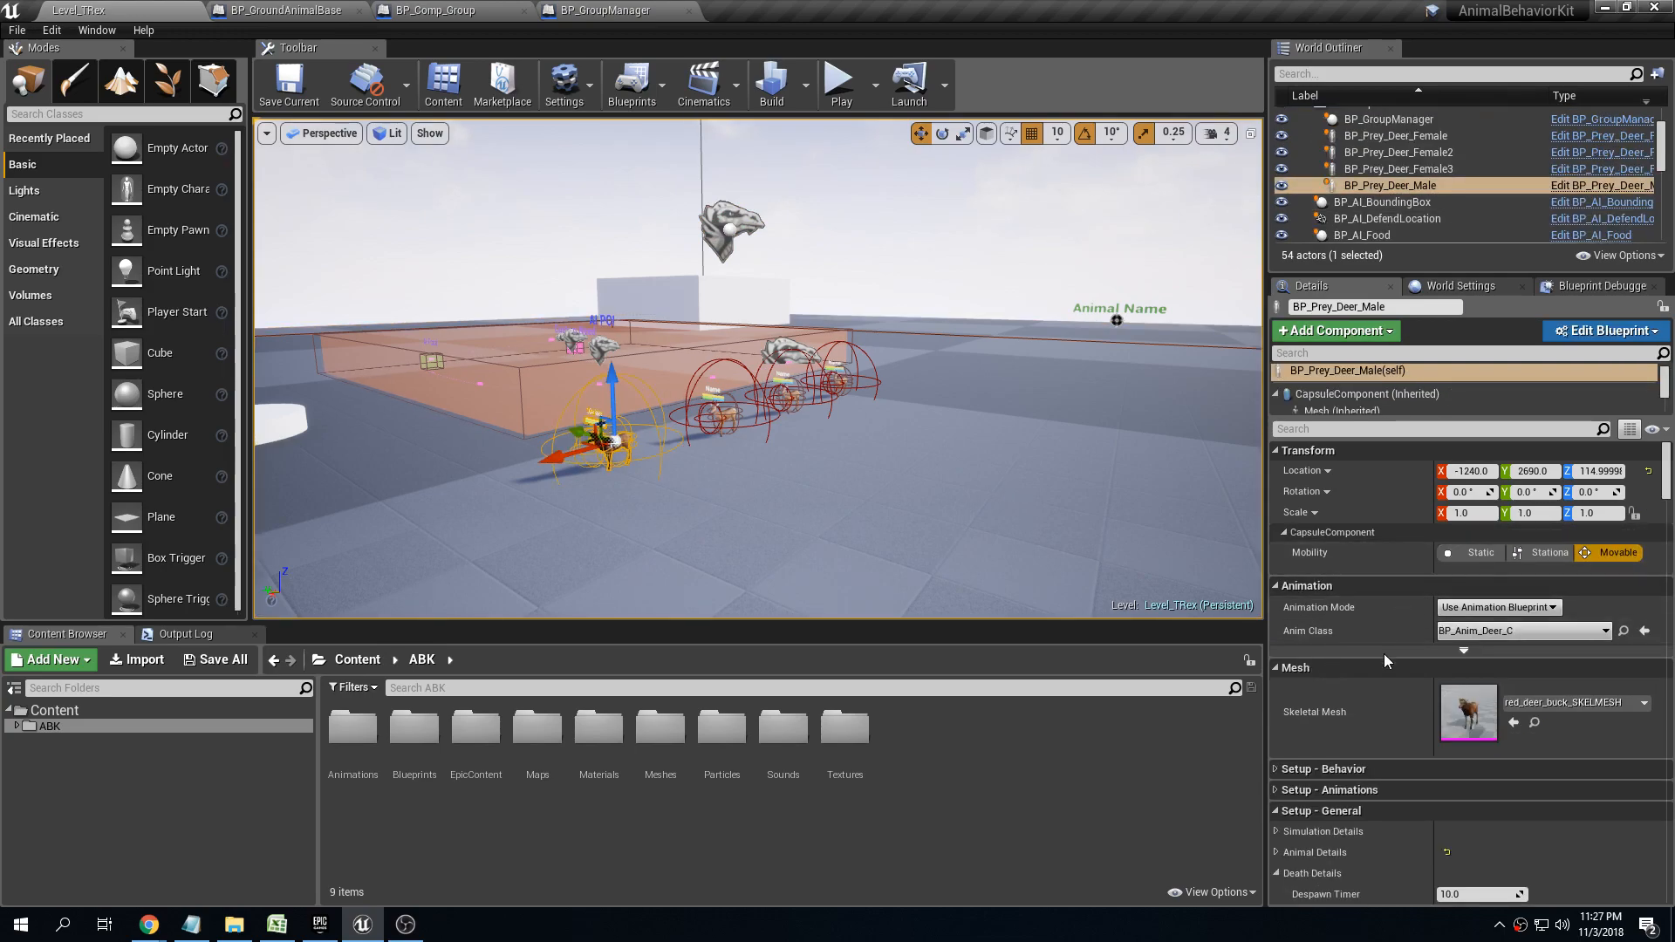
{"action": "scroll", "coordinate": [1379, 655], "scroll_direction": "down", "scroll_amount": 3}
{"action": "left_click", "coordinate": [1277, 630]}
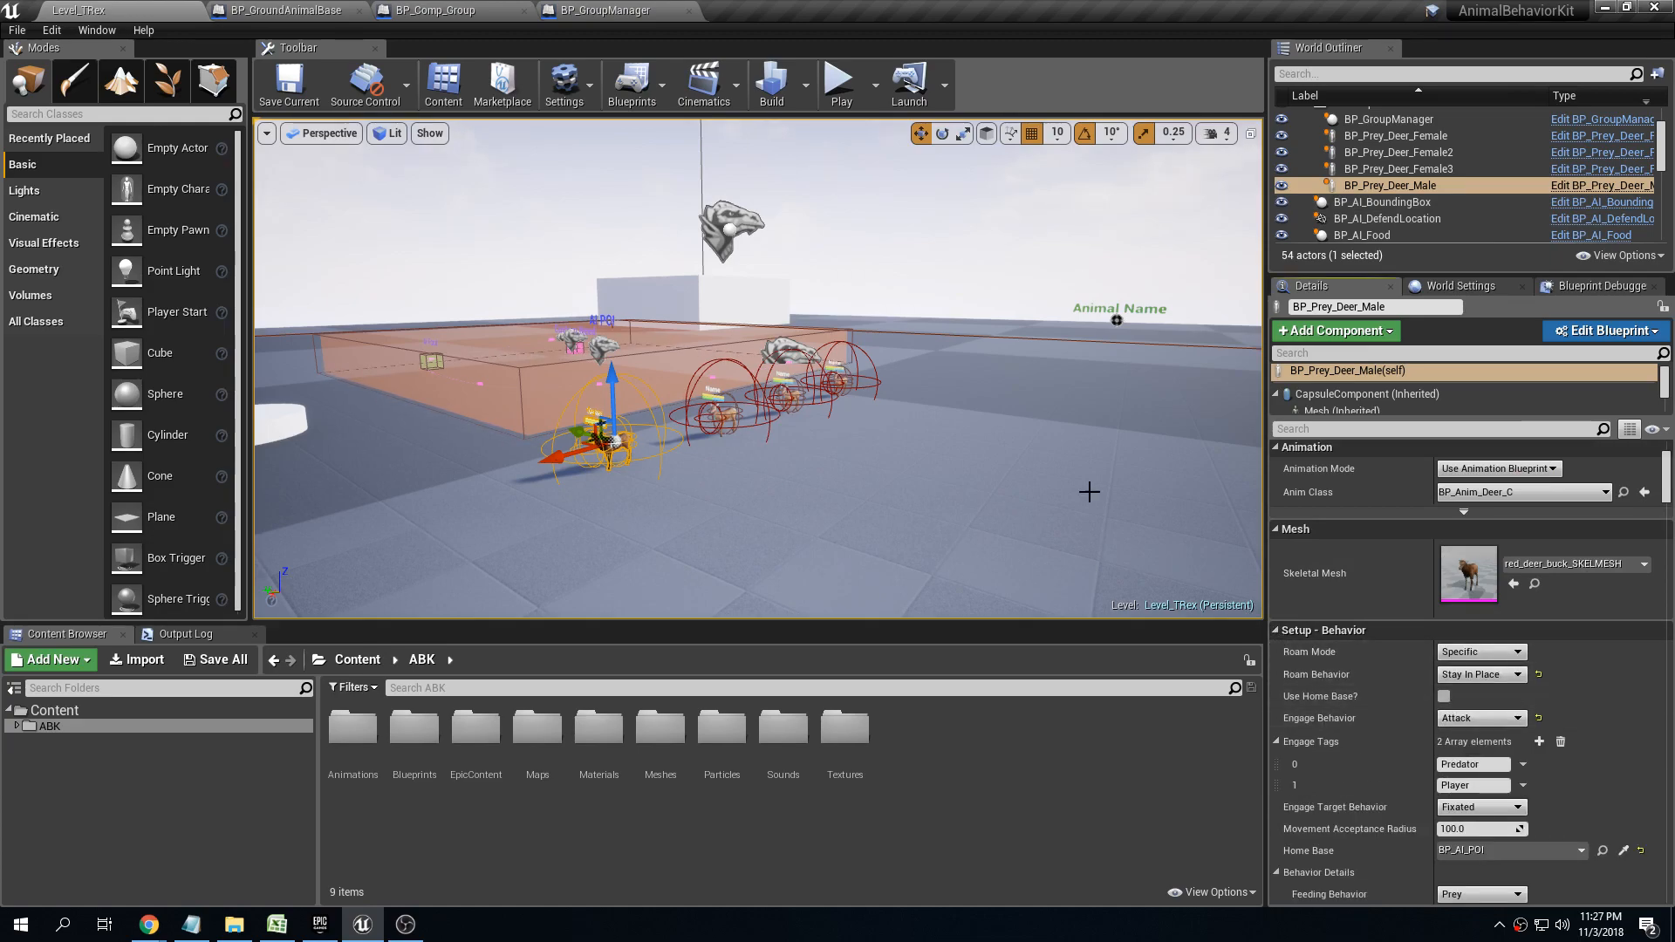
{"action": "left_click", "coordinate": [1420, 137]}
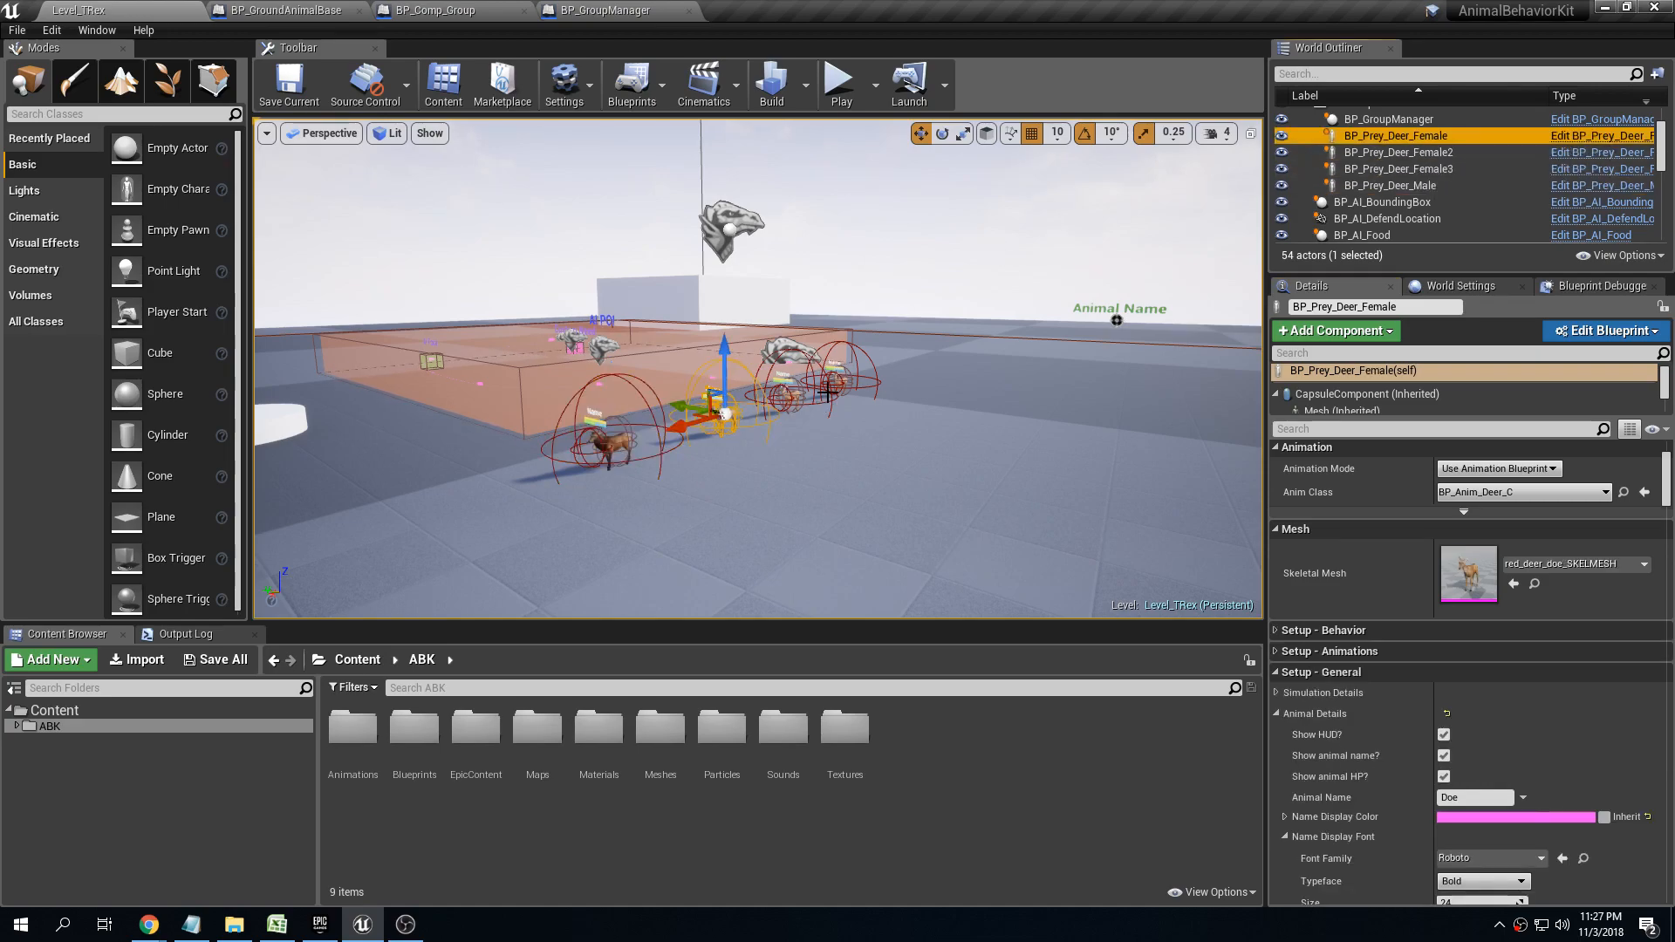
{"action": "left_click", "coordinate": [1274, 632]}
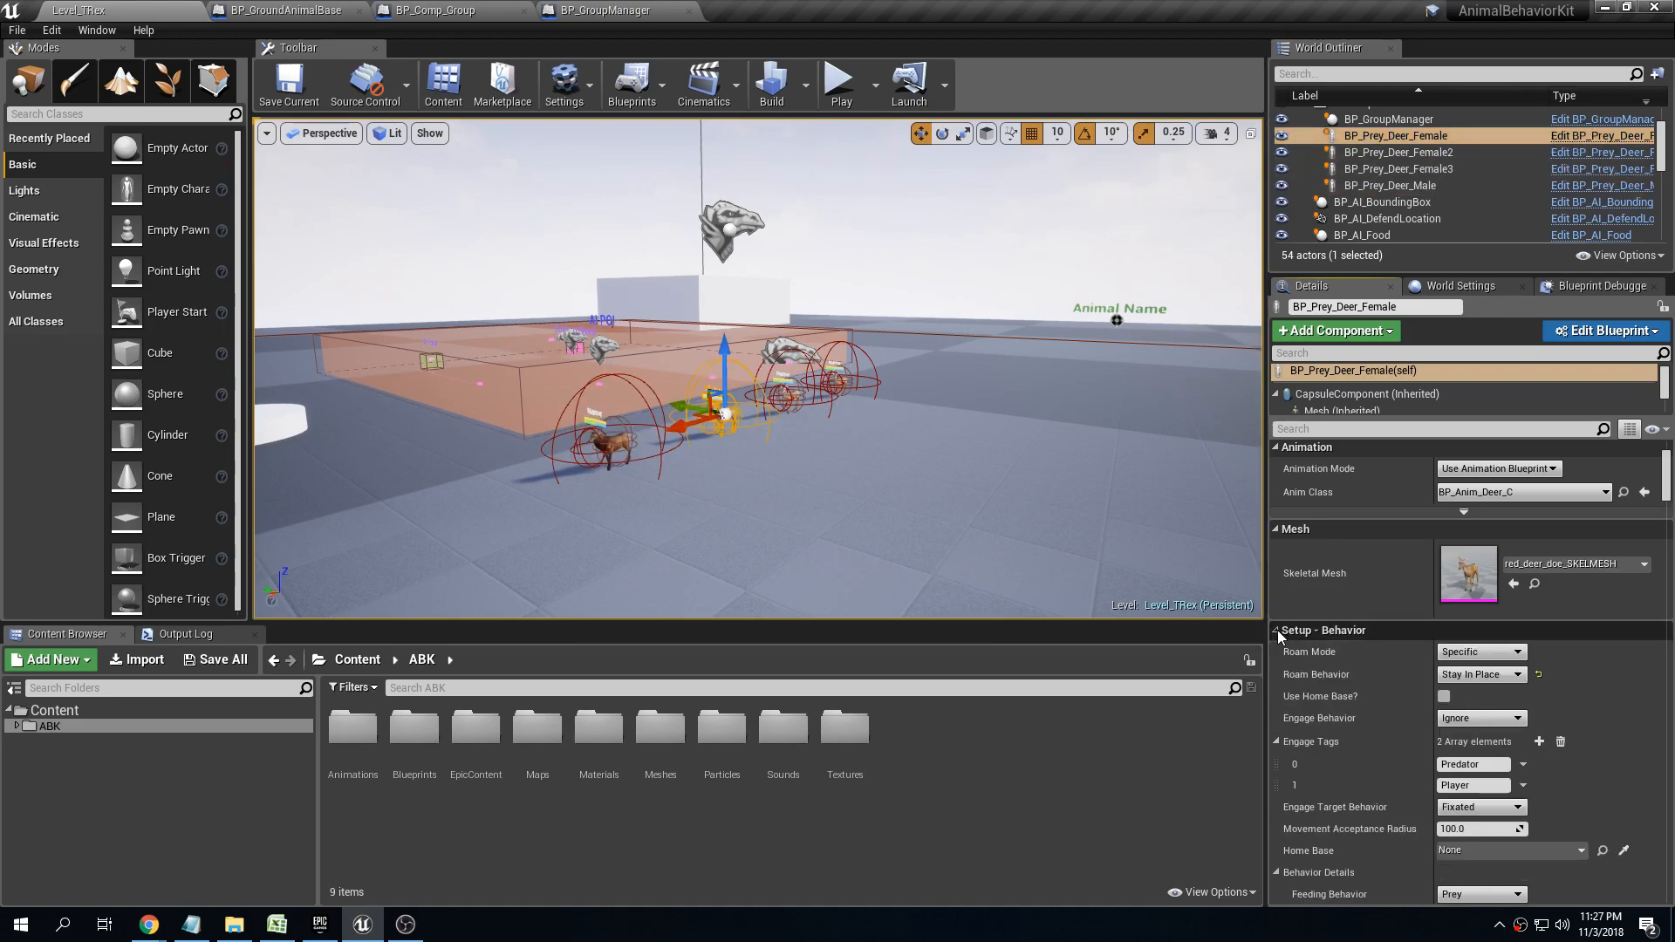
{"action": "left_click", "coordinate": [1431, 152]}
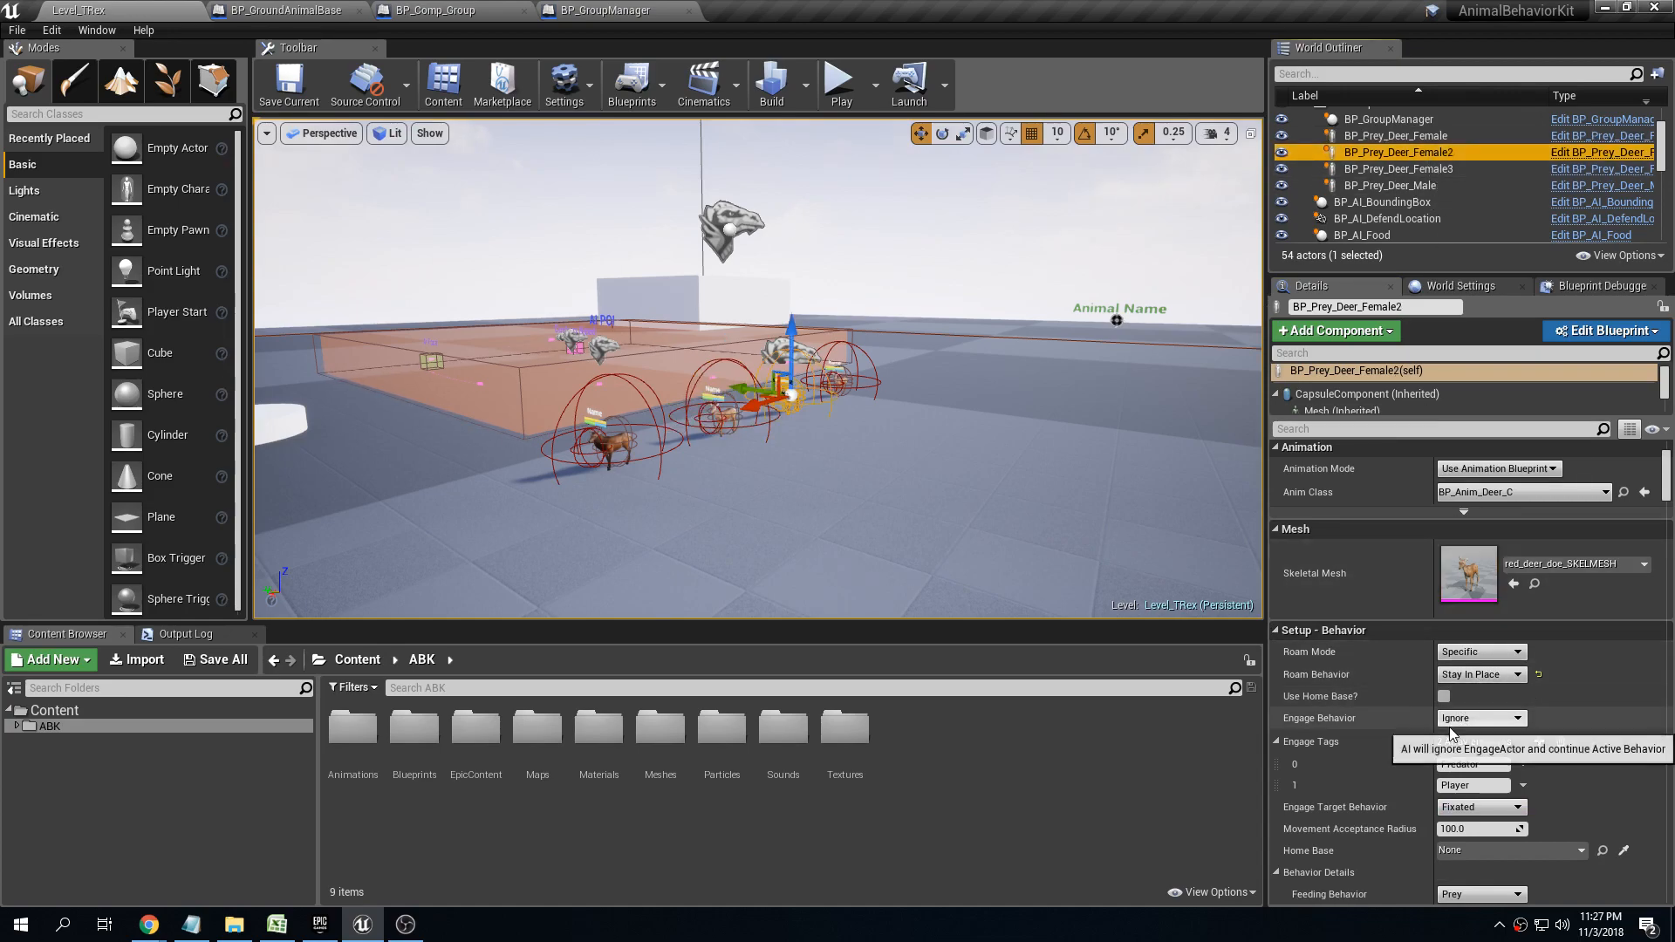
{"action": "left_click", "coordinate": [1448, 169]}
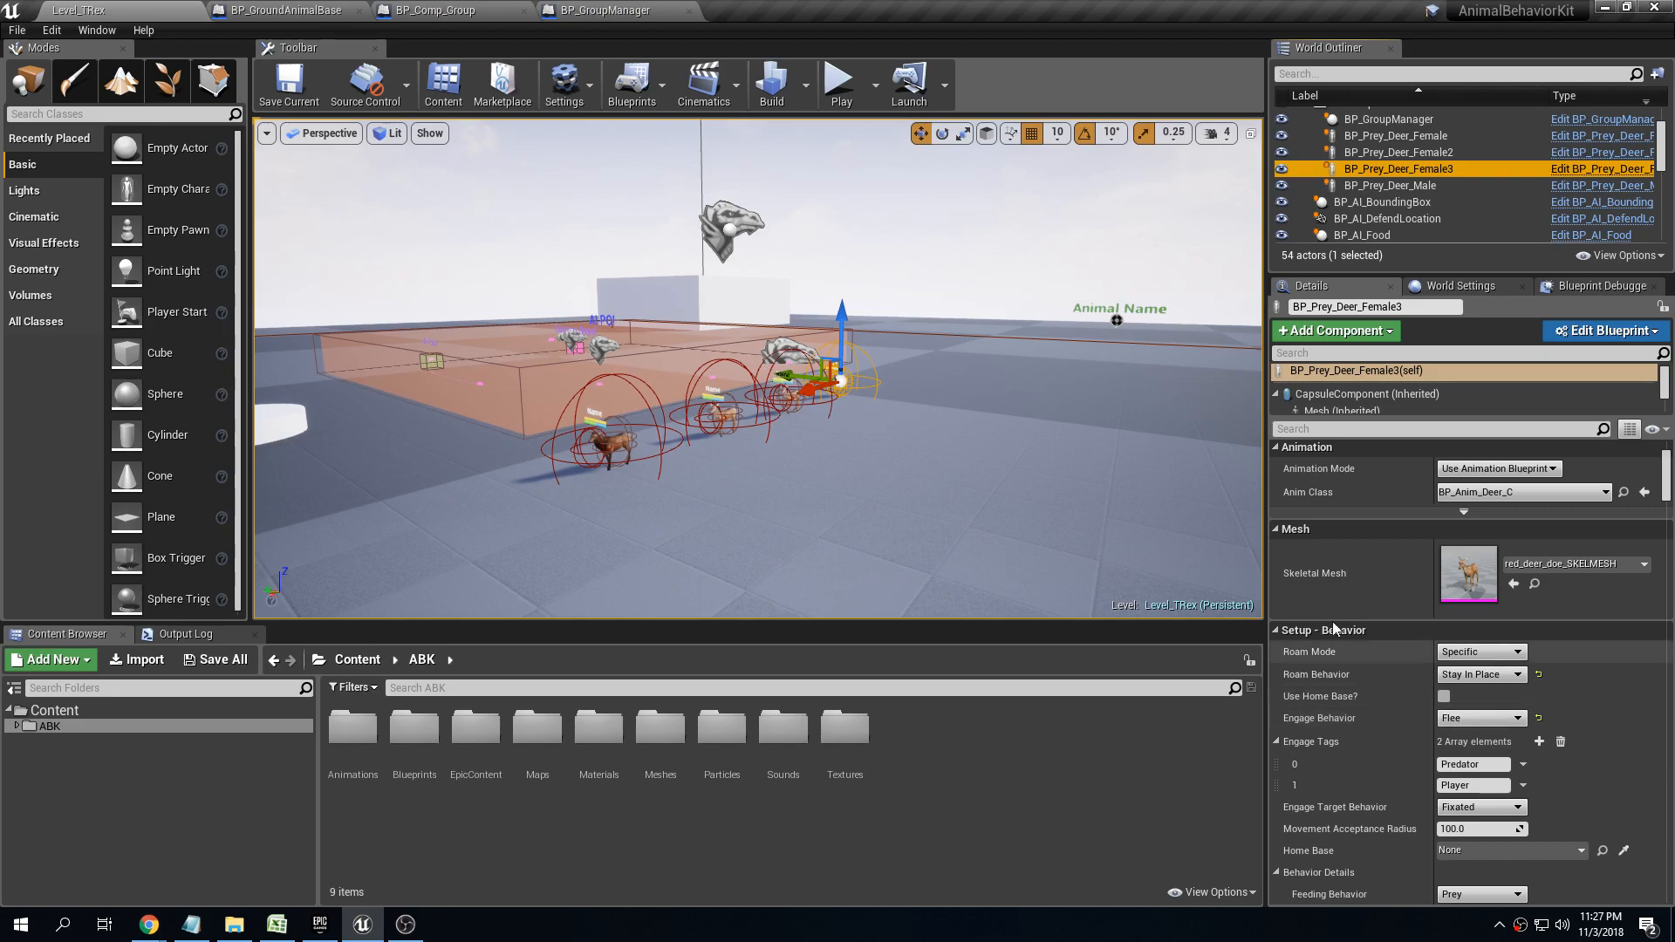
Set the group manager's Group Engage Behavior to Flee and save all changes
{"action": "left_click", "coordinate": [731, 222]}
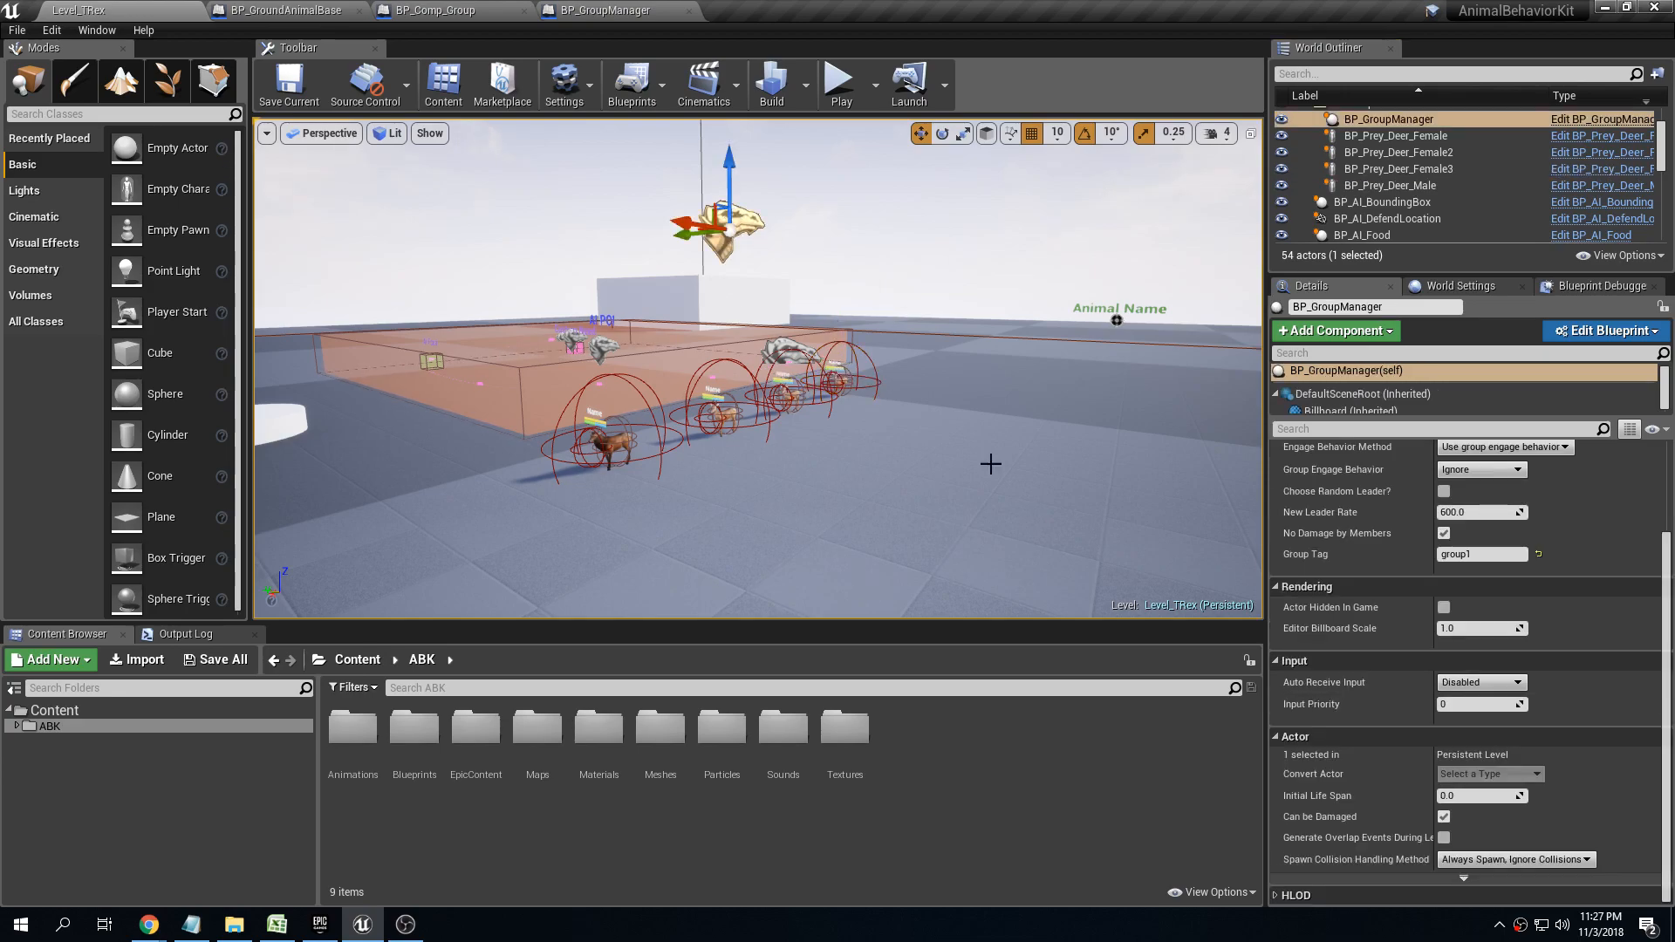
{"action": "scroll", "coordinate": [1339, 648], "scroll_direction": "up", "scroll_amount": 4}
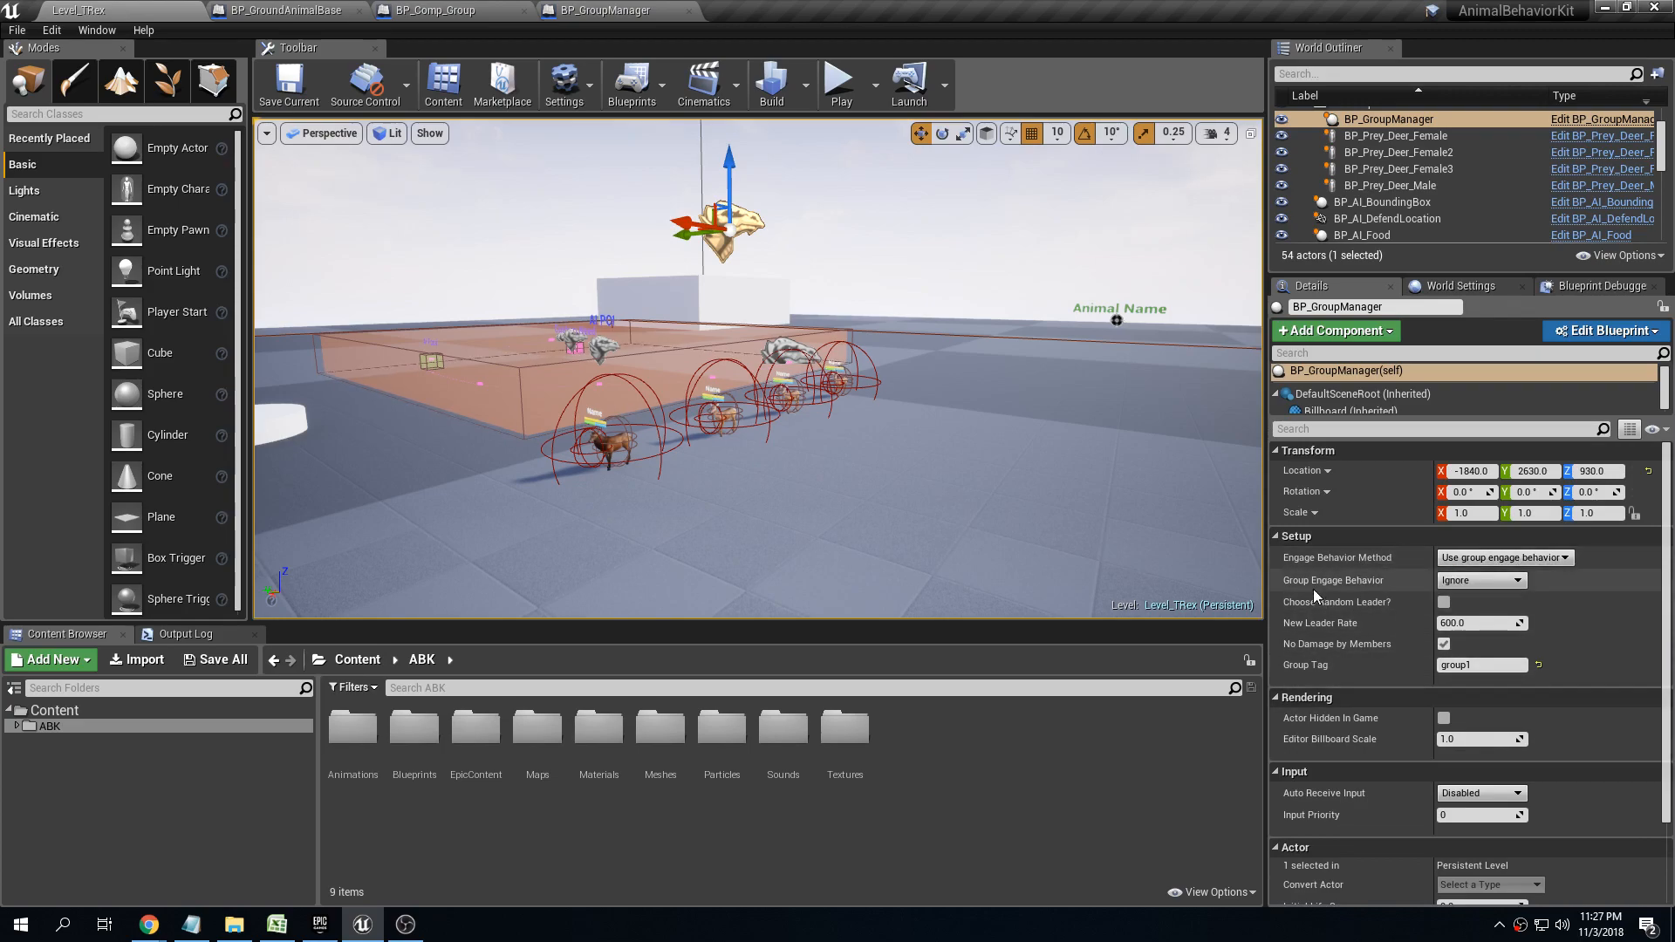
{"action": "left_click", "coordinate": [1492, 584]}
{"action": "left_click", "coordinate": [1486, 602]}
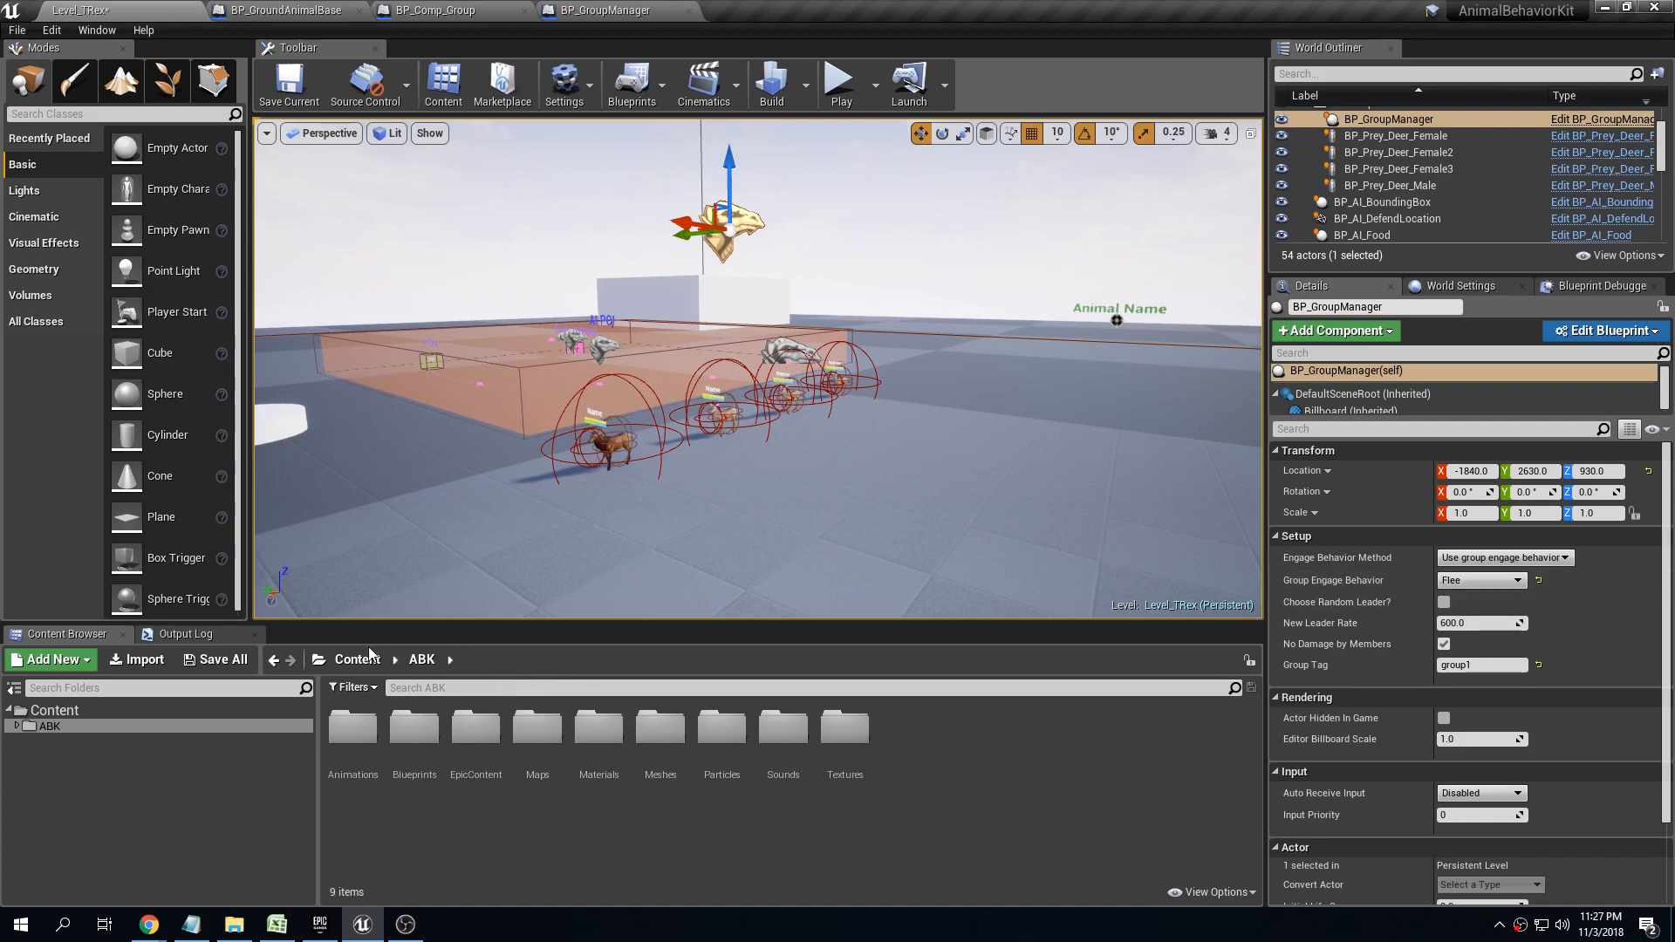
{"action": "left_click", "coordinate": [214, 659]}
Play-test the level and run at the herd to check how it reacts to the group engage behavior
{"action": "left_click", "coordinate": [988, 618]}
{"action": "key", "text": "s"}
{"action": "right_click_drag", "start_coordinate": [984, 375], "coordinate": [698, 384]}
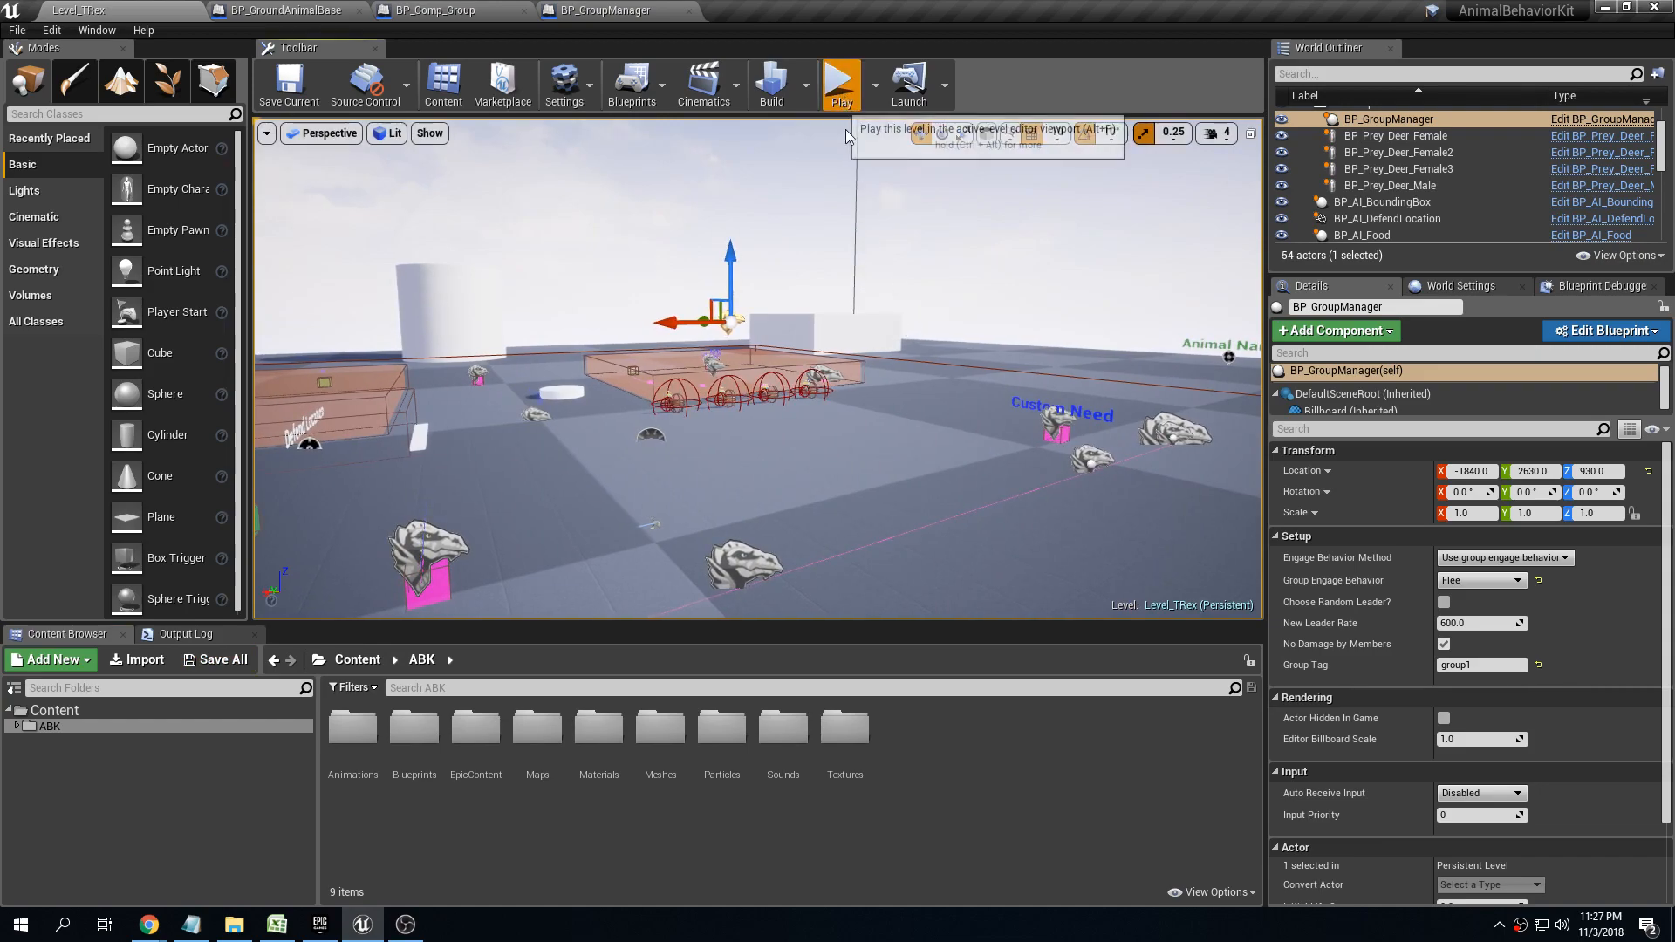
{"action": "left_click", "coordinate": [839, 83]}
{"action": "key", "text": "w"}
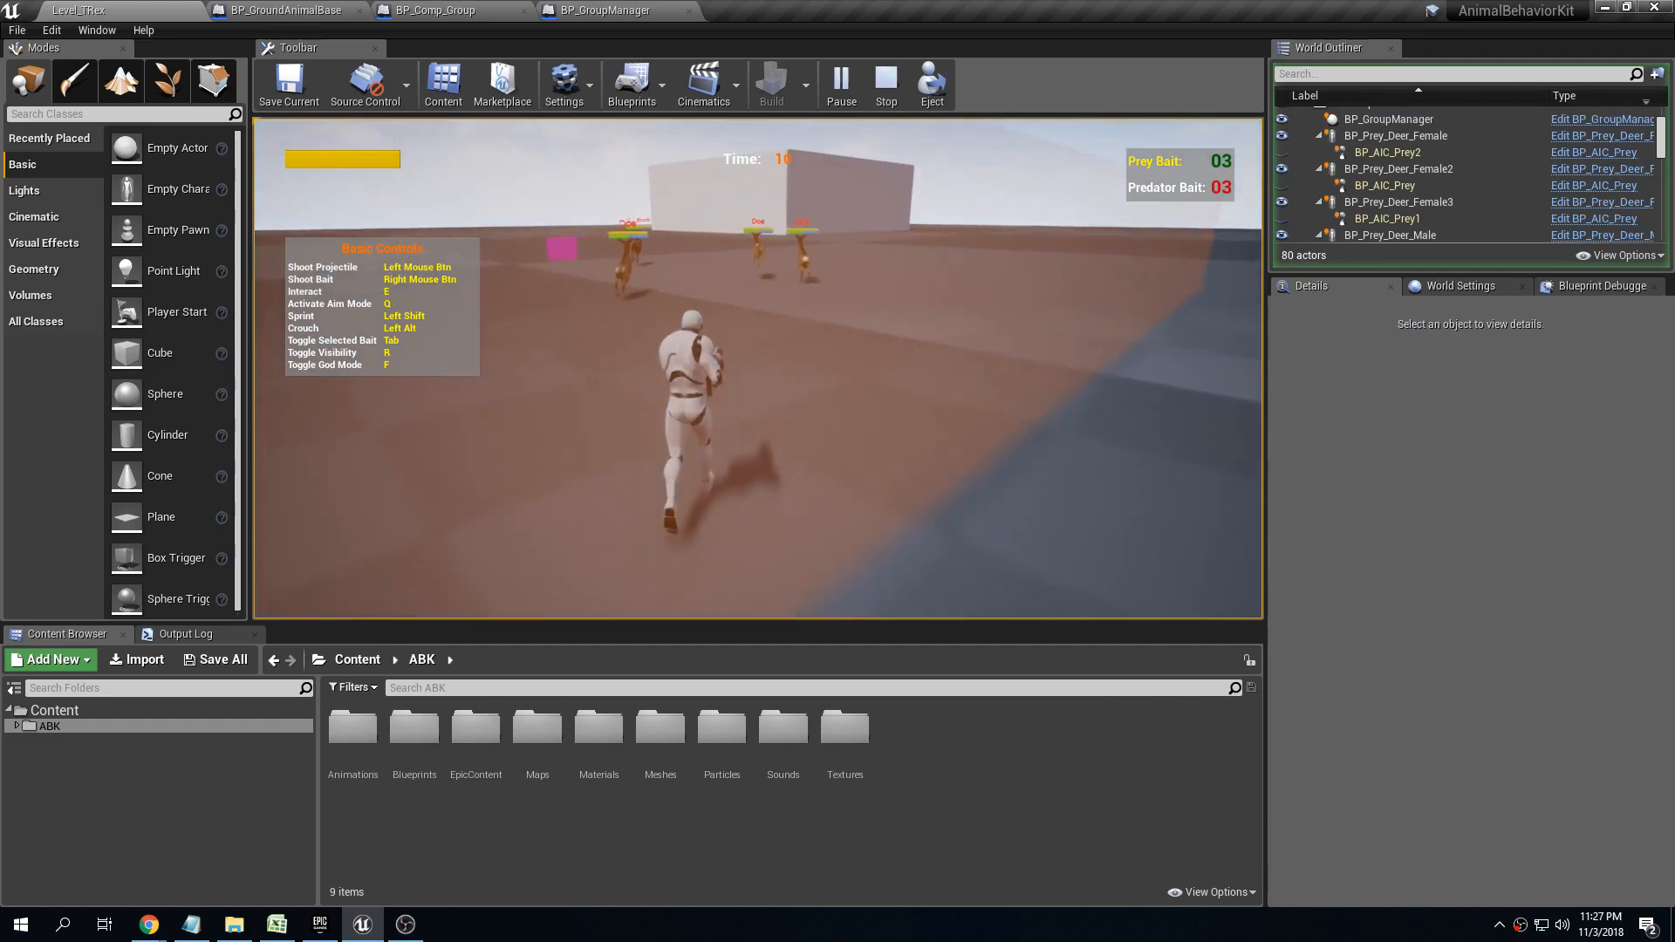
{"action": "key", "text": "d"}
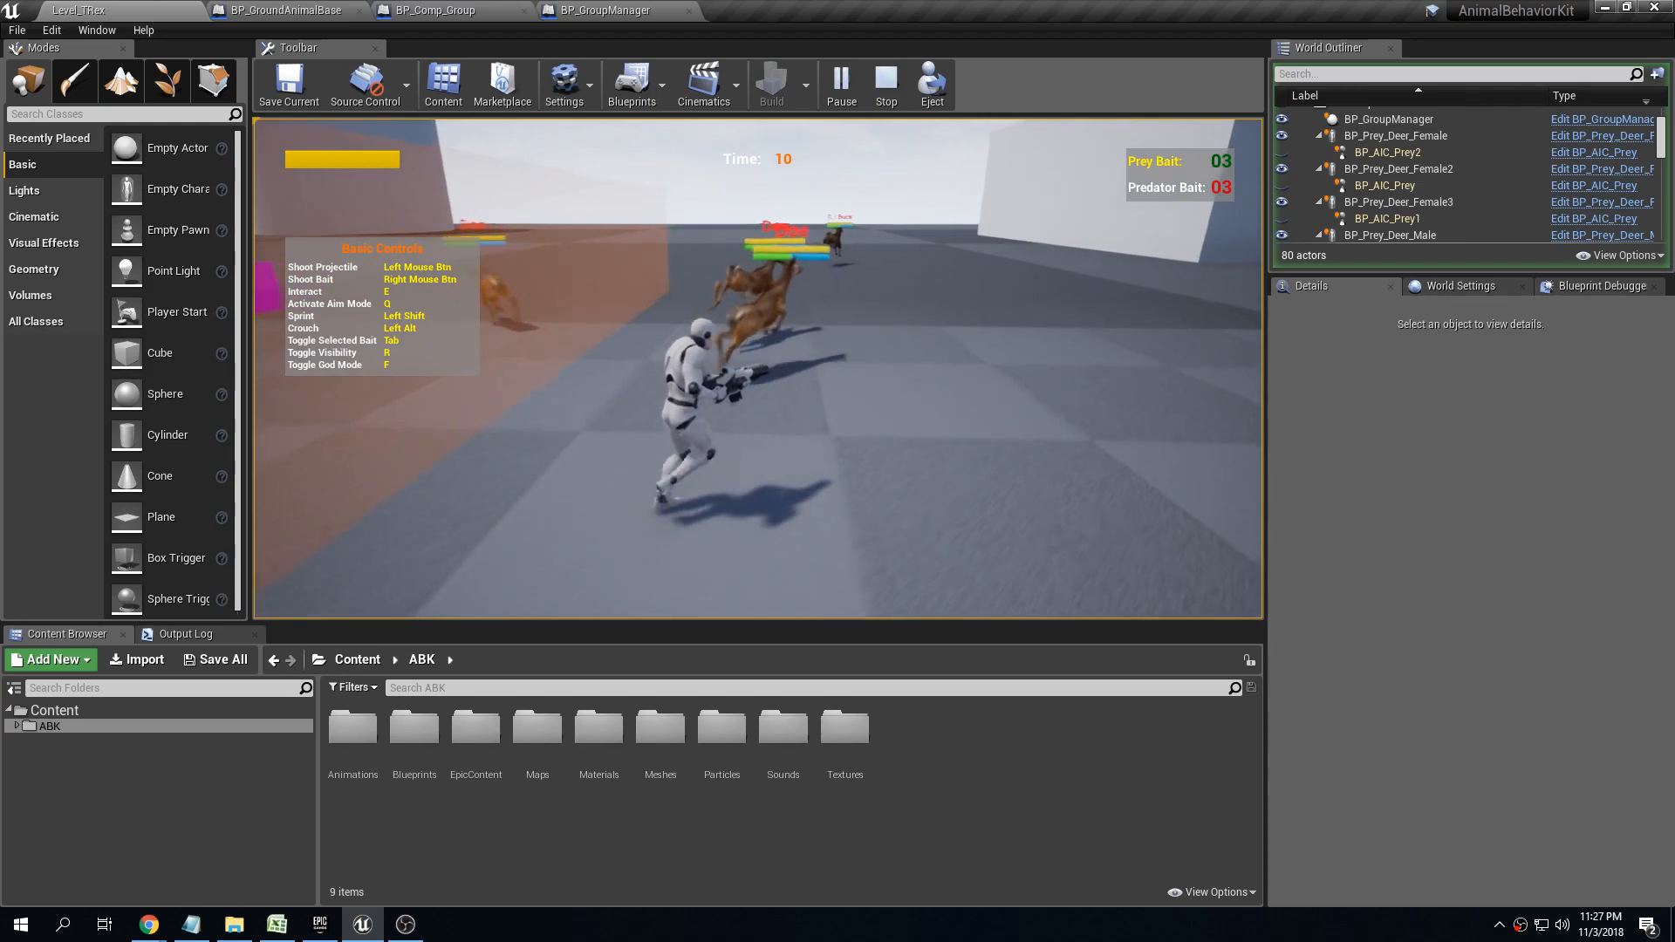
{"action": "key", "text": "a"}
{"action": "key", "text": "Escape"}
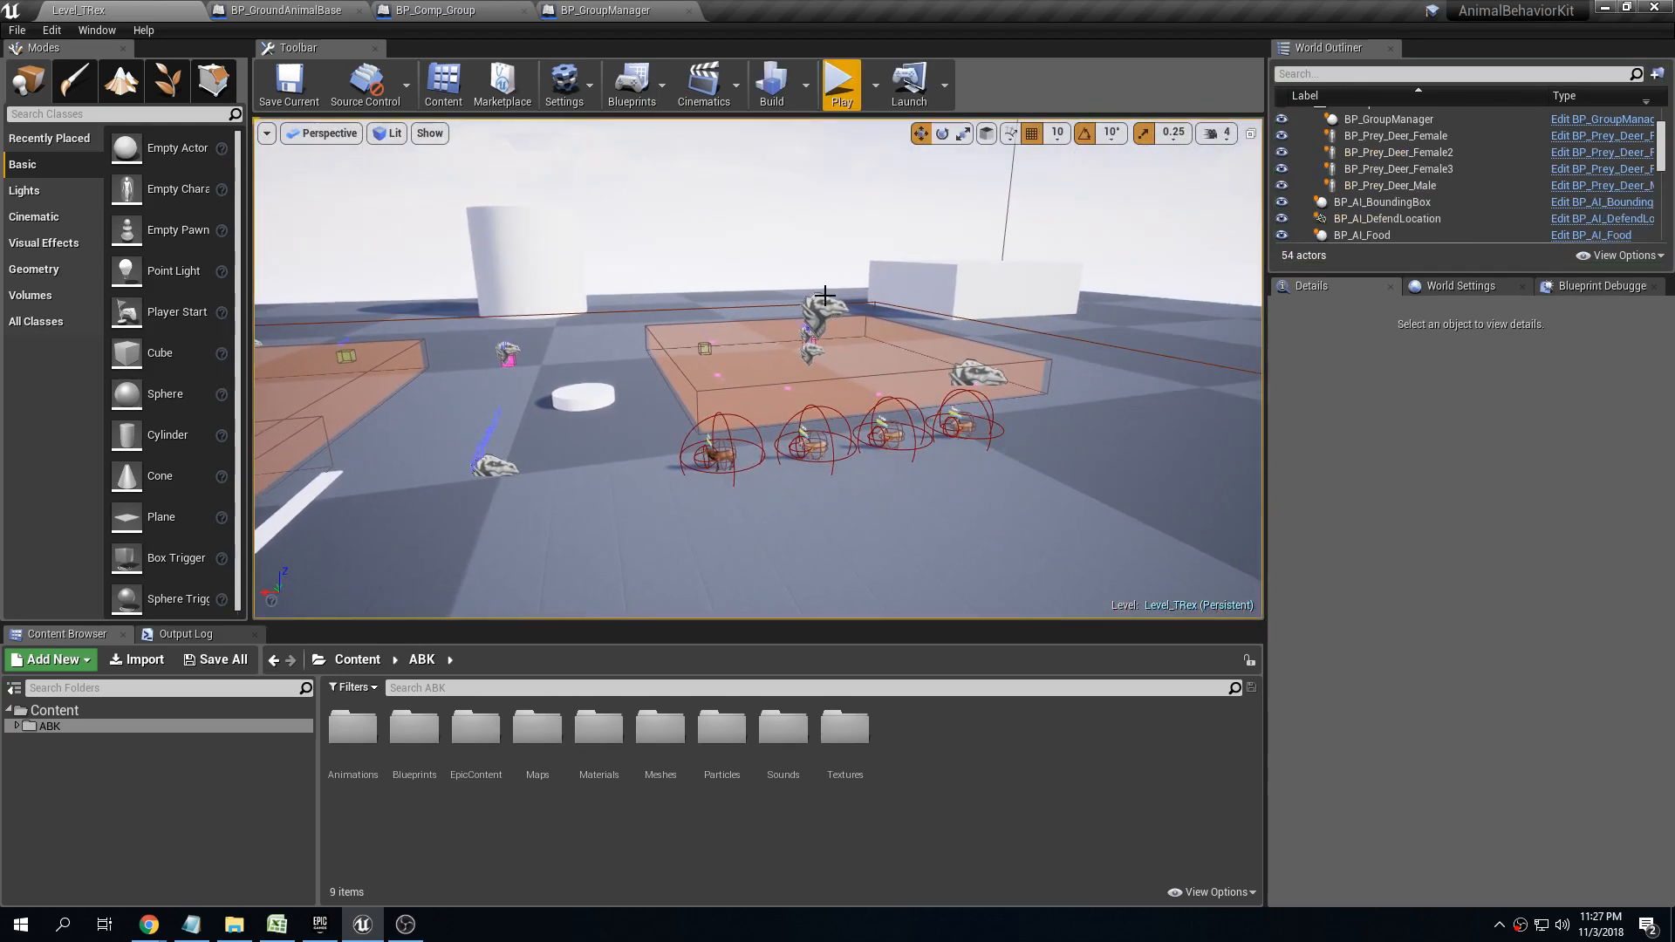
Set the group manager's Engage Behavior Method to Use leader engage behavior
{"action": "left_click", "coordinate": [1388, 119]}
{"action": "left_click", "coordinate": [1501, 557]}
{"action": "left_click", "coordinate": [1498, 583]}
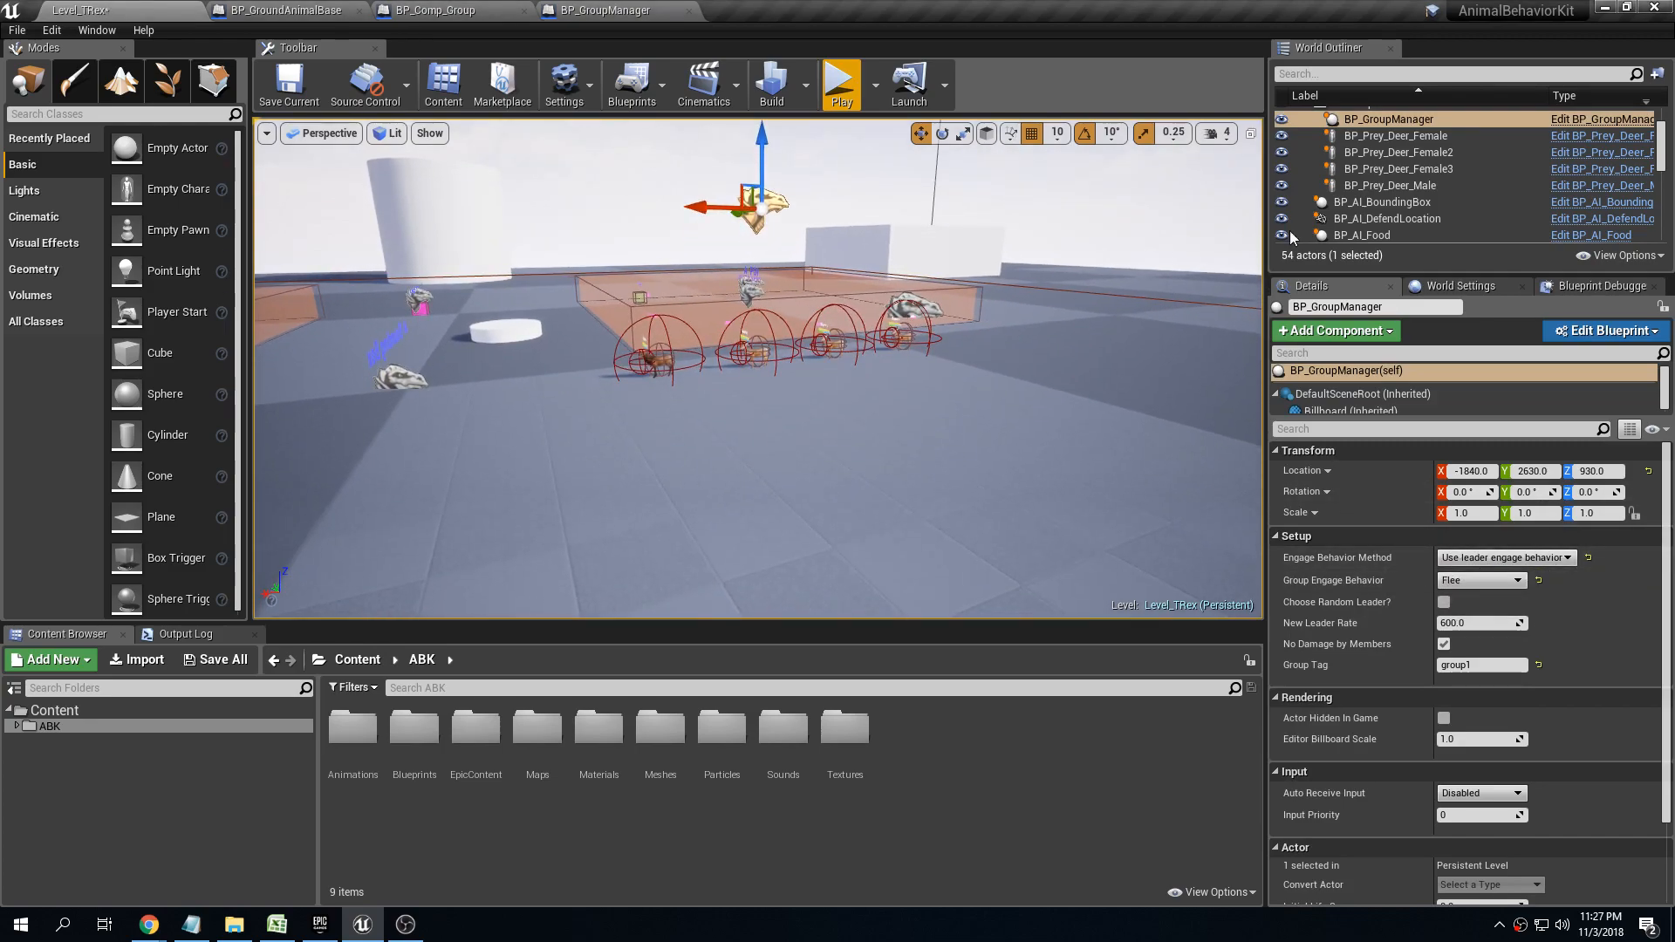
Check the Engage Behavior of the male deer against that of BP_Prey_Deer_Female2
{"action": "left_click", "coordinate": [1462, 185]}
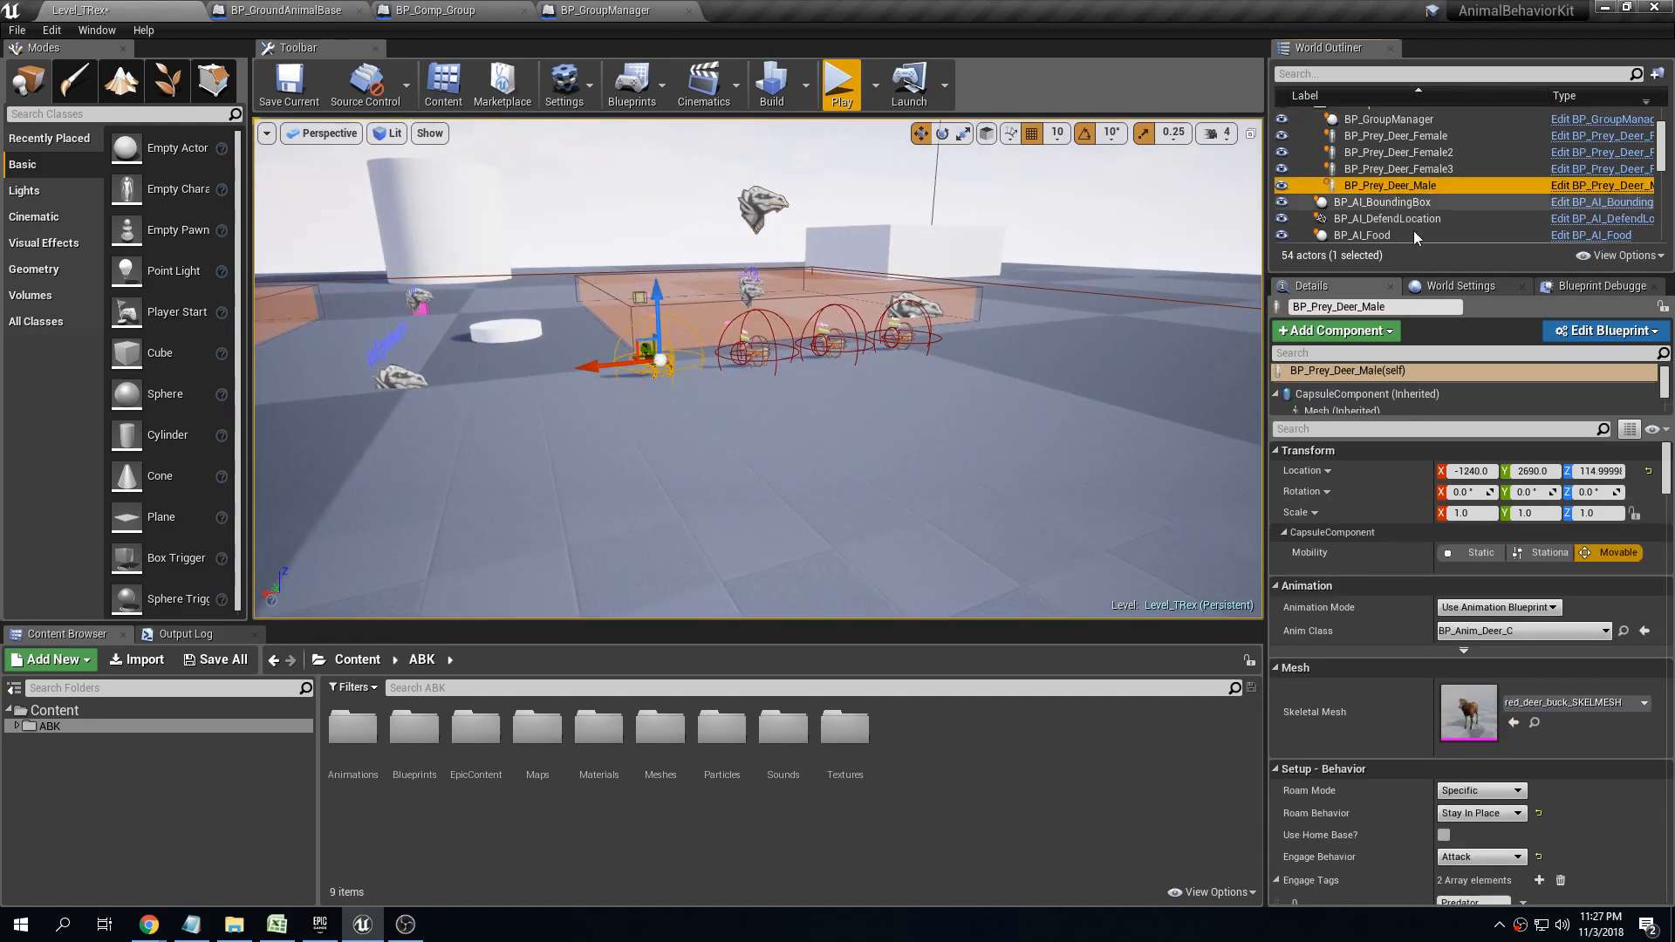
{"action": "scroll", "coordinate": [1396, 681], "scroll_direction": "down", "scroll_amount": 2}
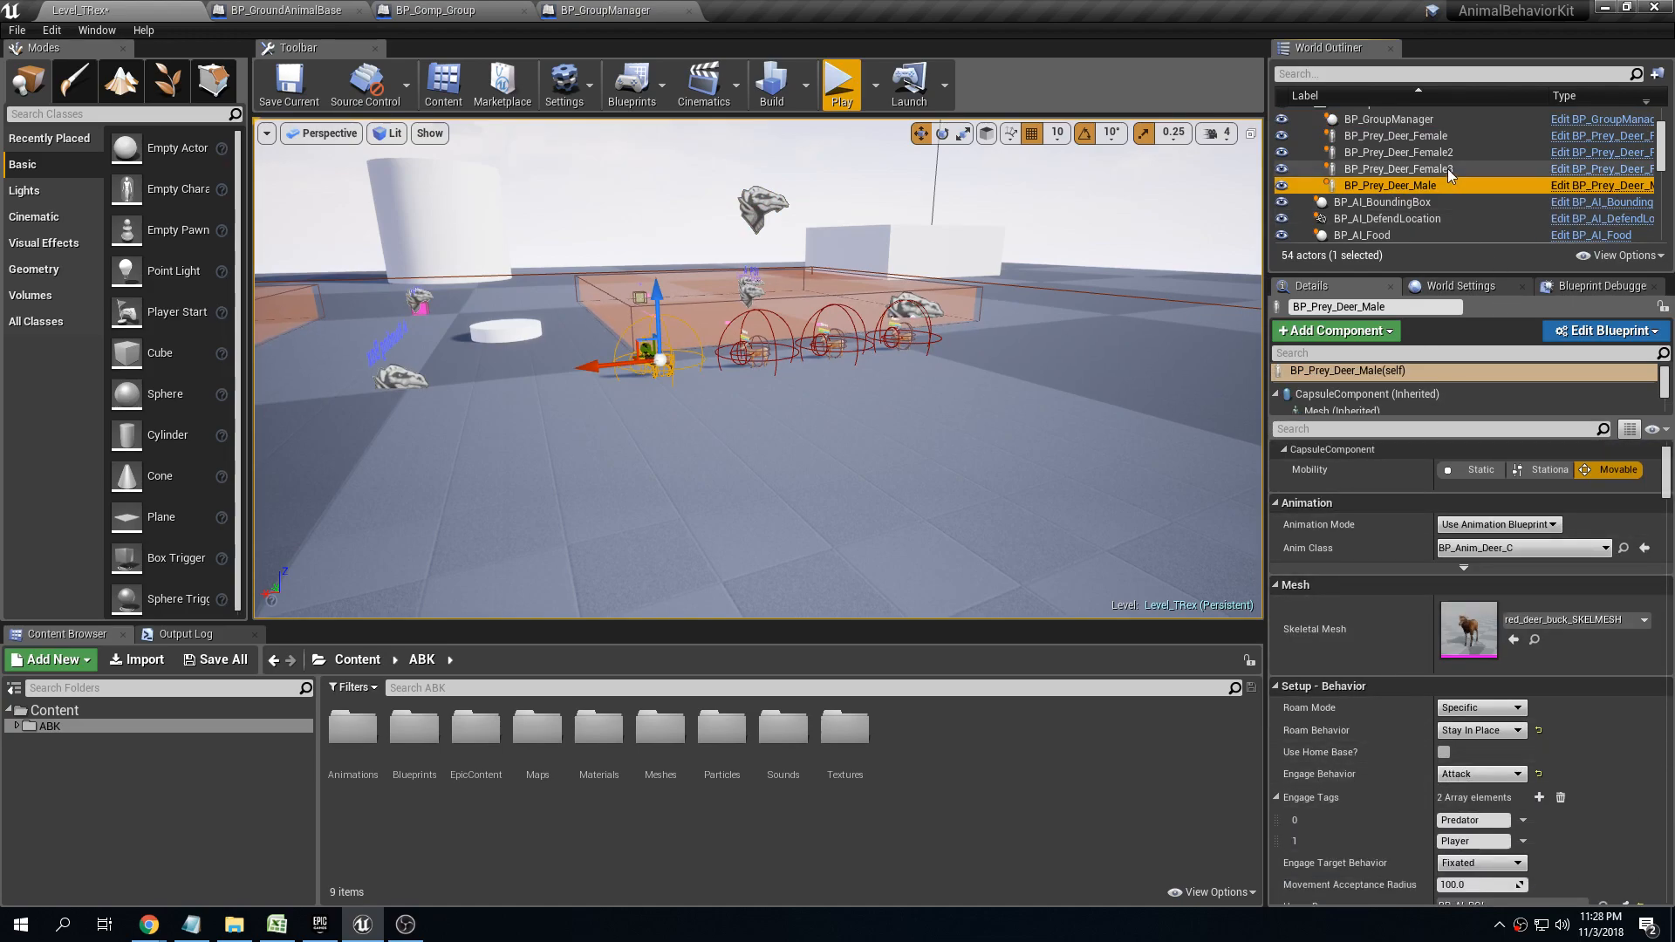
{"action": "left_click", "coordinate": [1439, 153]}
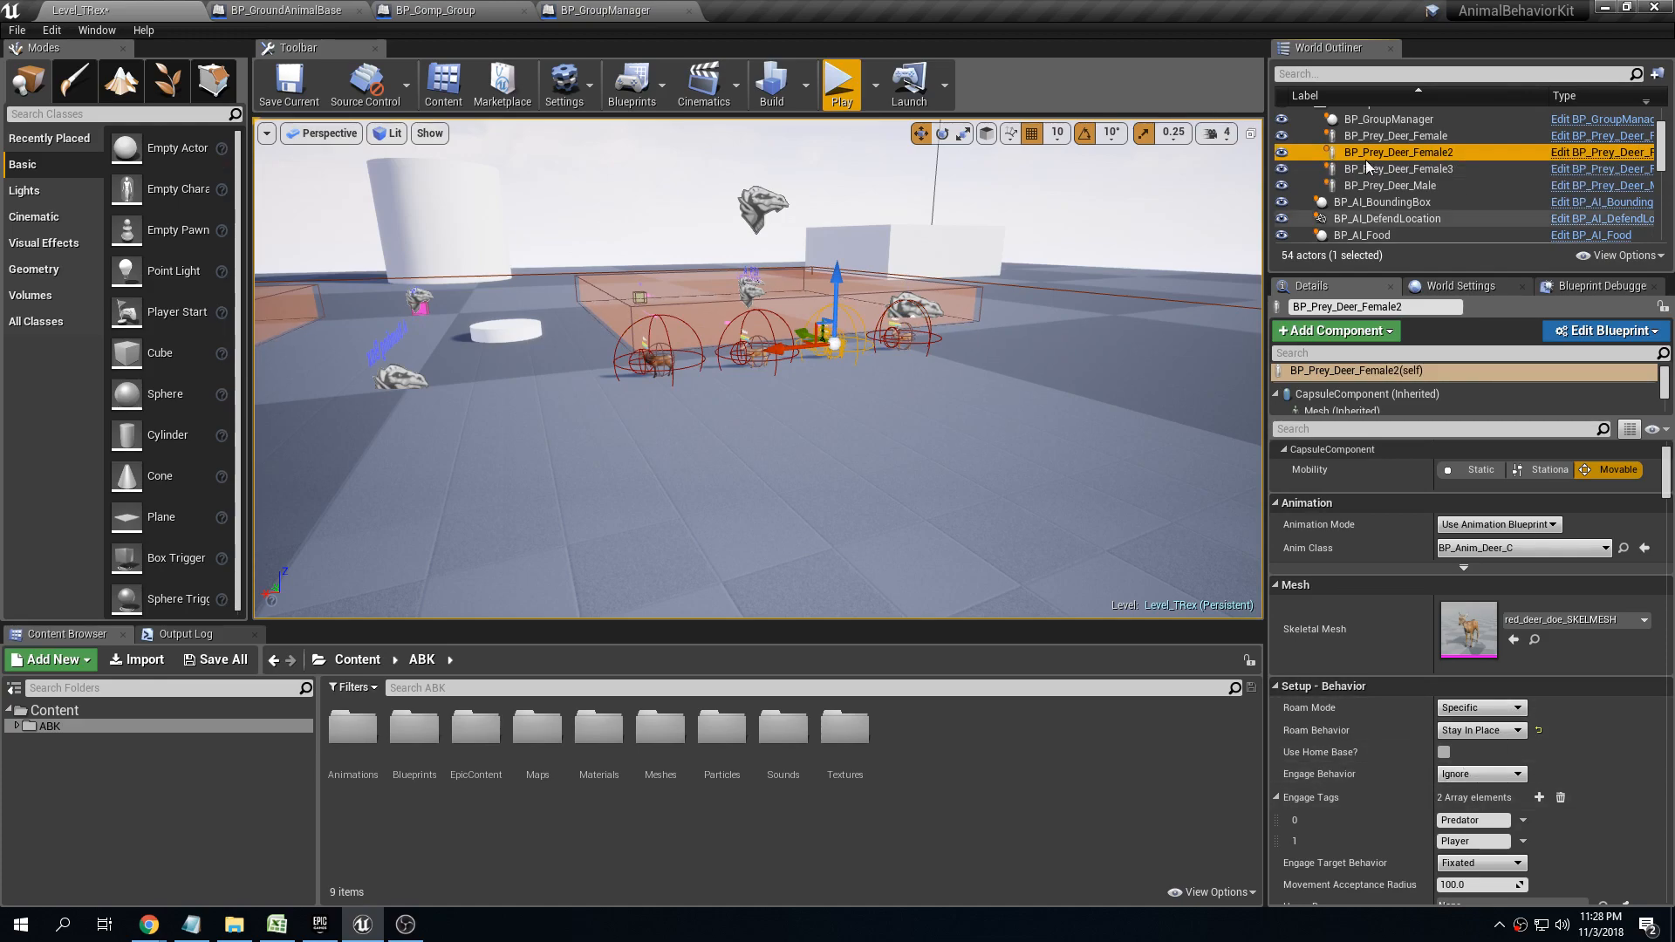
Play-test the level and approach the herd to check whether the does follow the buck's engage behavior
{"action": "key", "text": "s"}
{"action": "right_click_drag", "start_coordinate": [1042, 276], "coordinate": [1042, 276]}
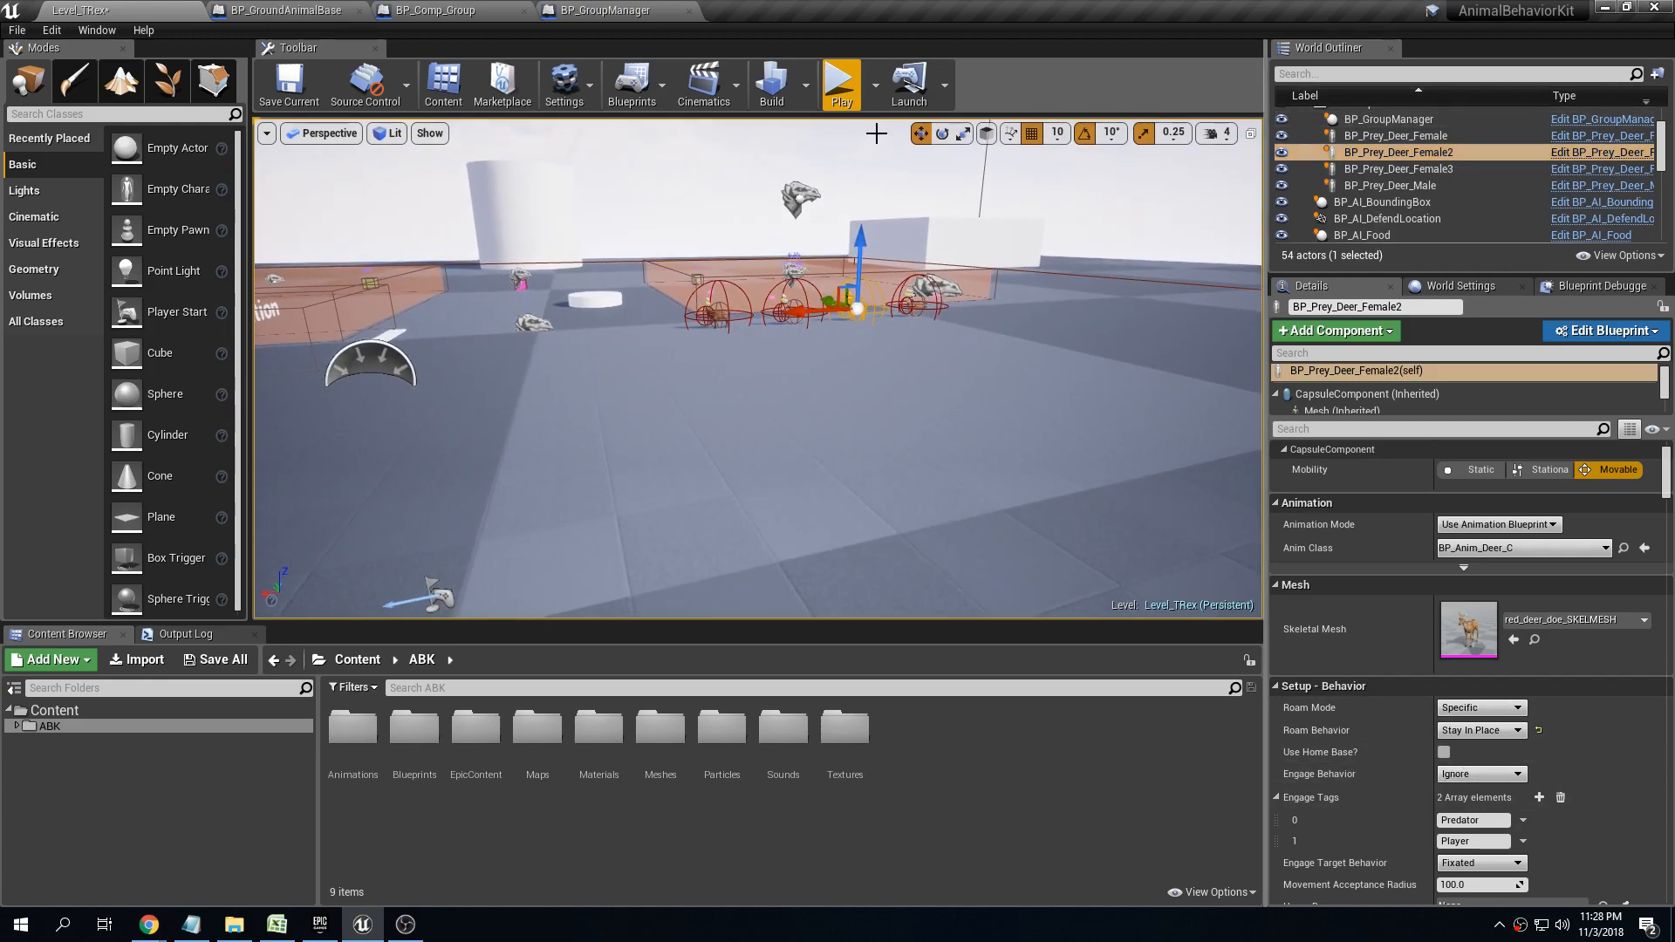
{"action": "left_click", "coordinate": [841, 84]}
{"action": "key", "text": "w"}
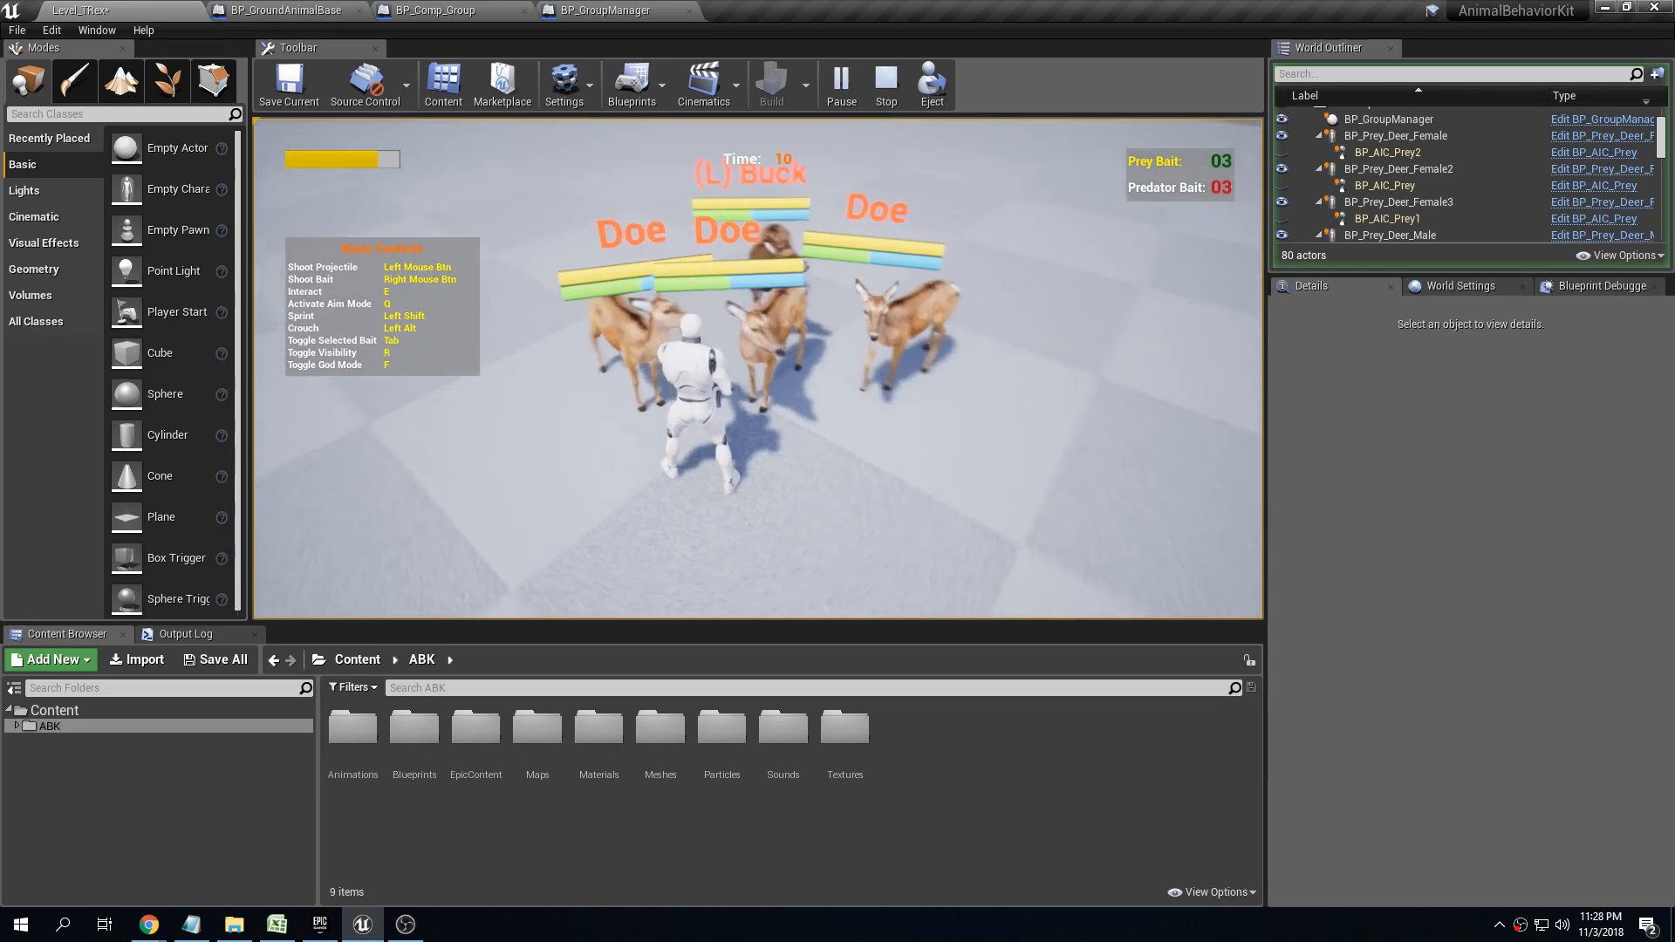
{"action": "key", "text": "s"}
{"action": "key", "text": "s"}
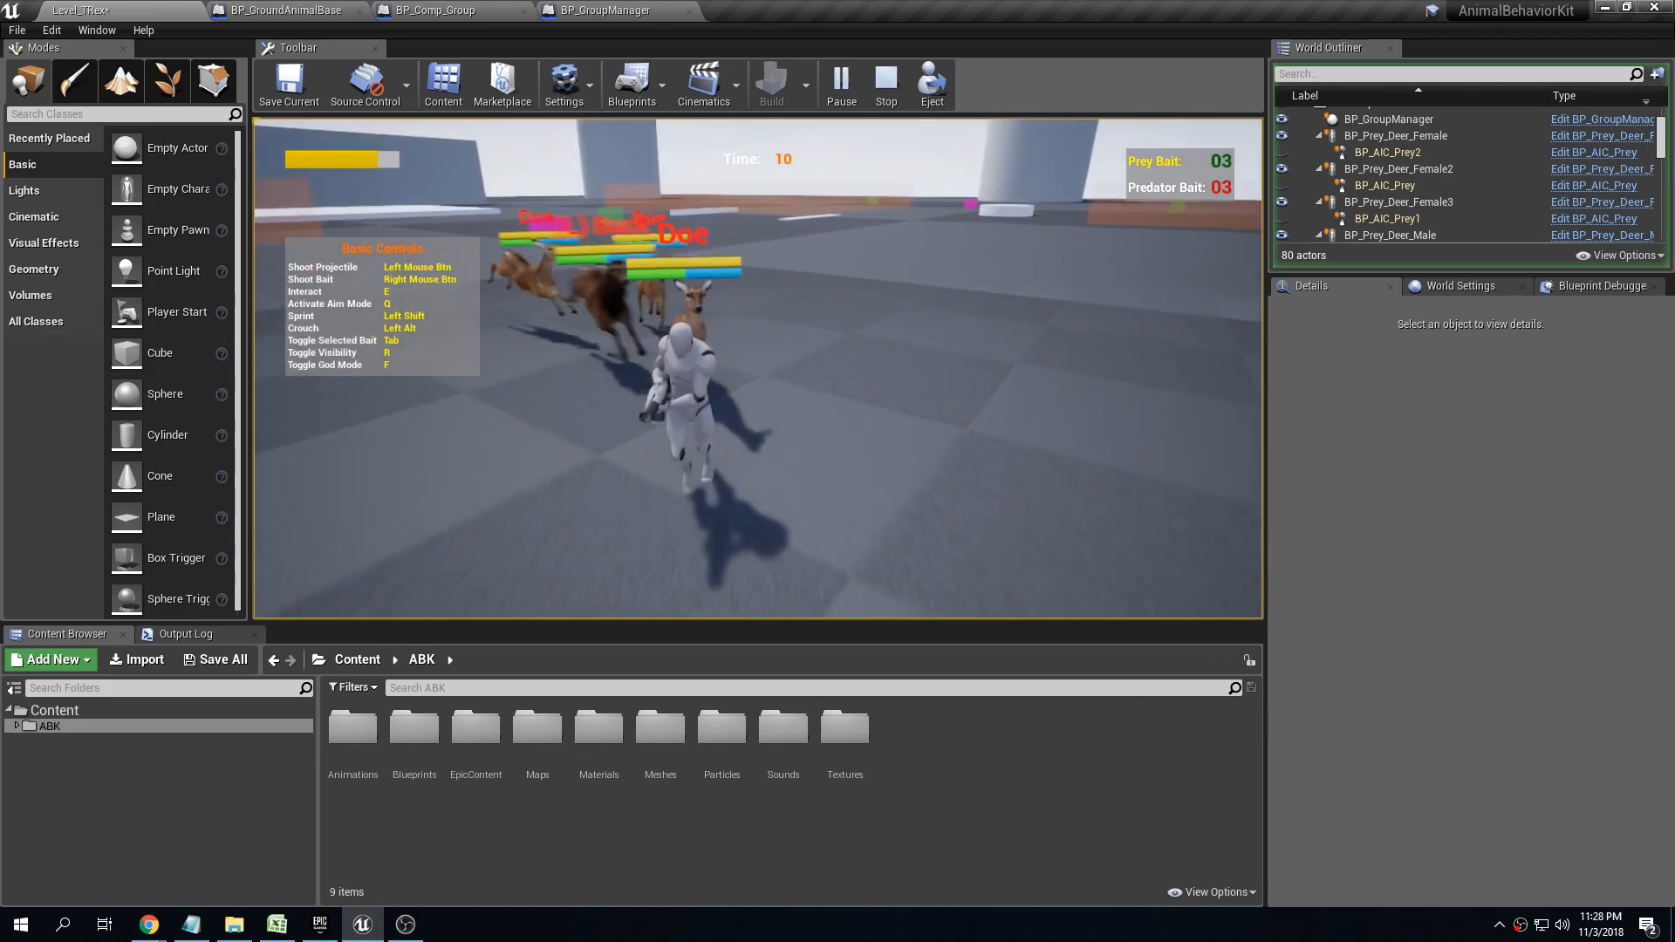
{"action": "key", "text": "a"}
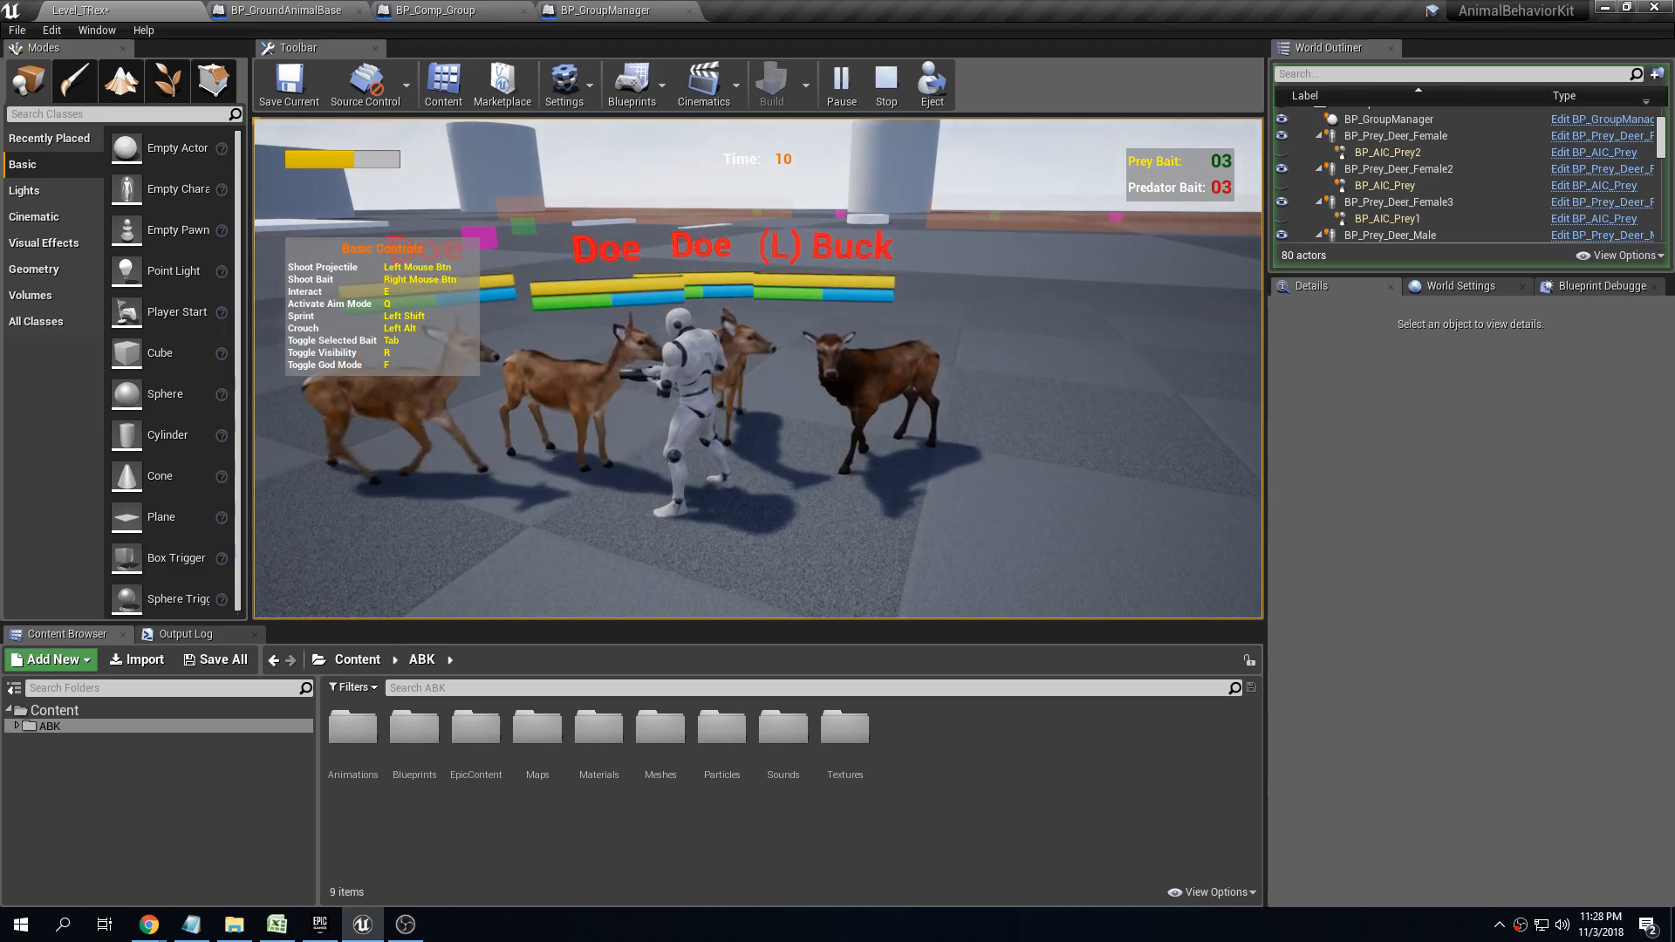
{"action": "key", "text": "Escape"}
Set the group manager's Engage Behavior Method to Use individual engage behaviors
{"action": "right_click_drag", "start_coordinate": [846, 220], "coordinate": [934, 218]}
{"action": "left_click", "coordinate": [782, 181]}
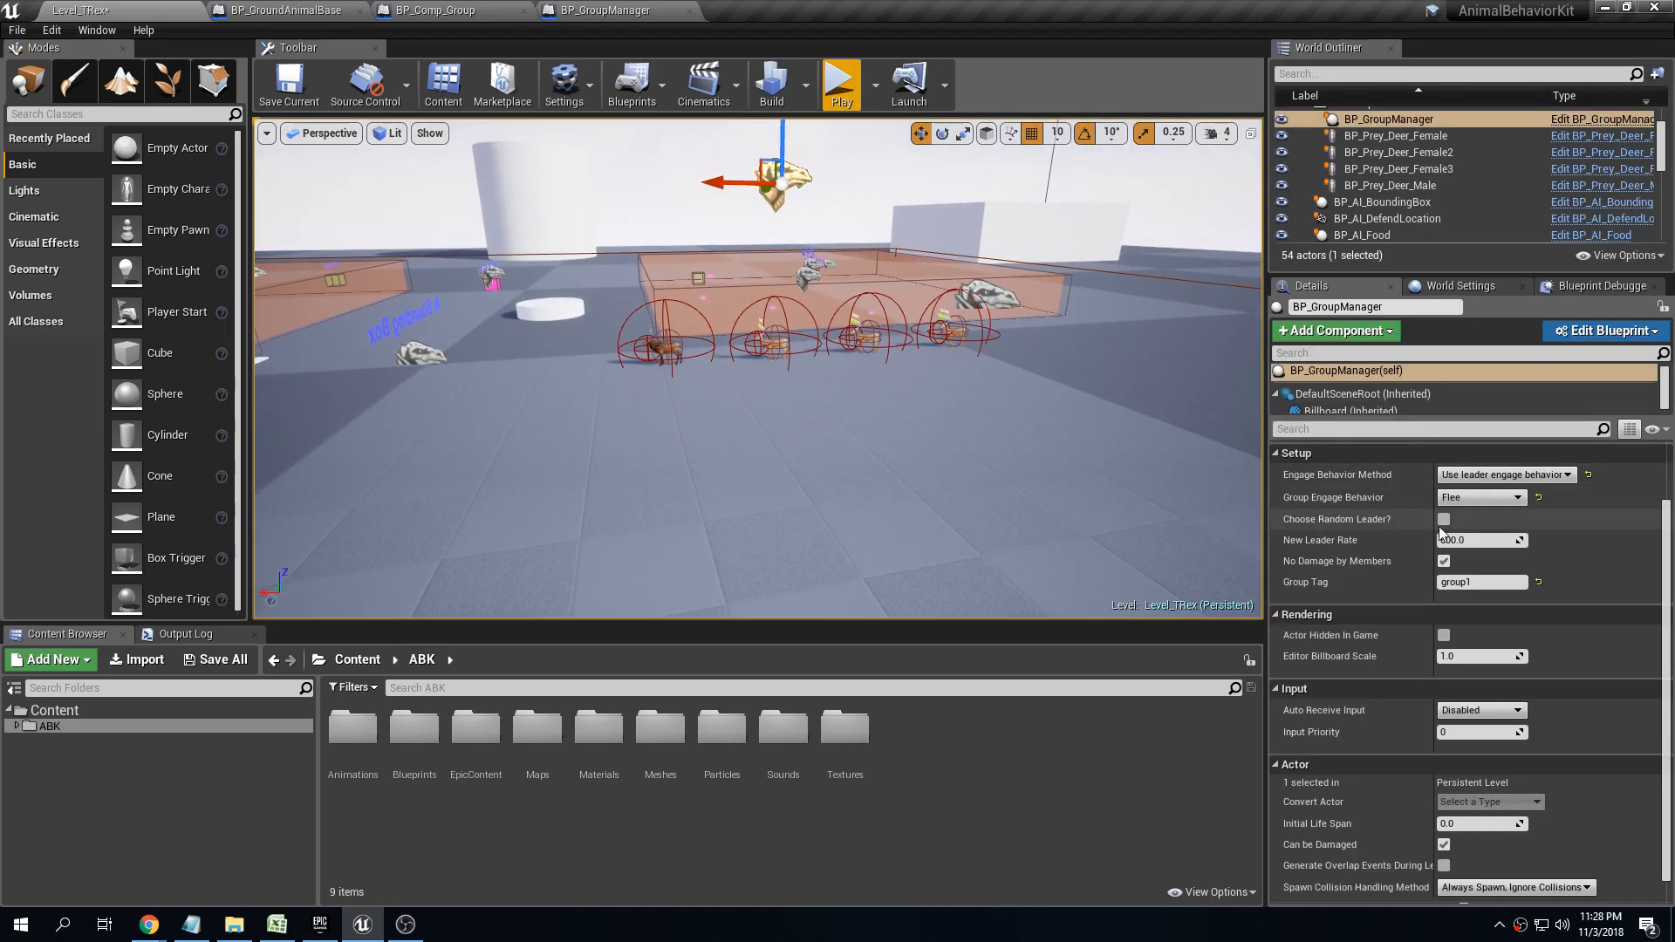
{"action": "left_click", "coordinate": [1484, 497]}
{"action": "left_click", "coordinate": [1504, 477]}
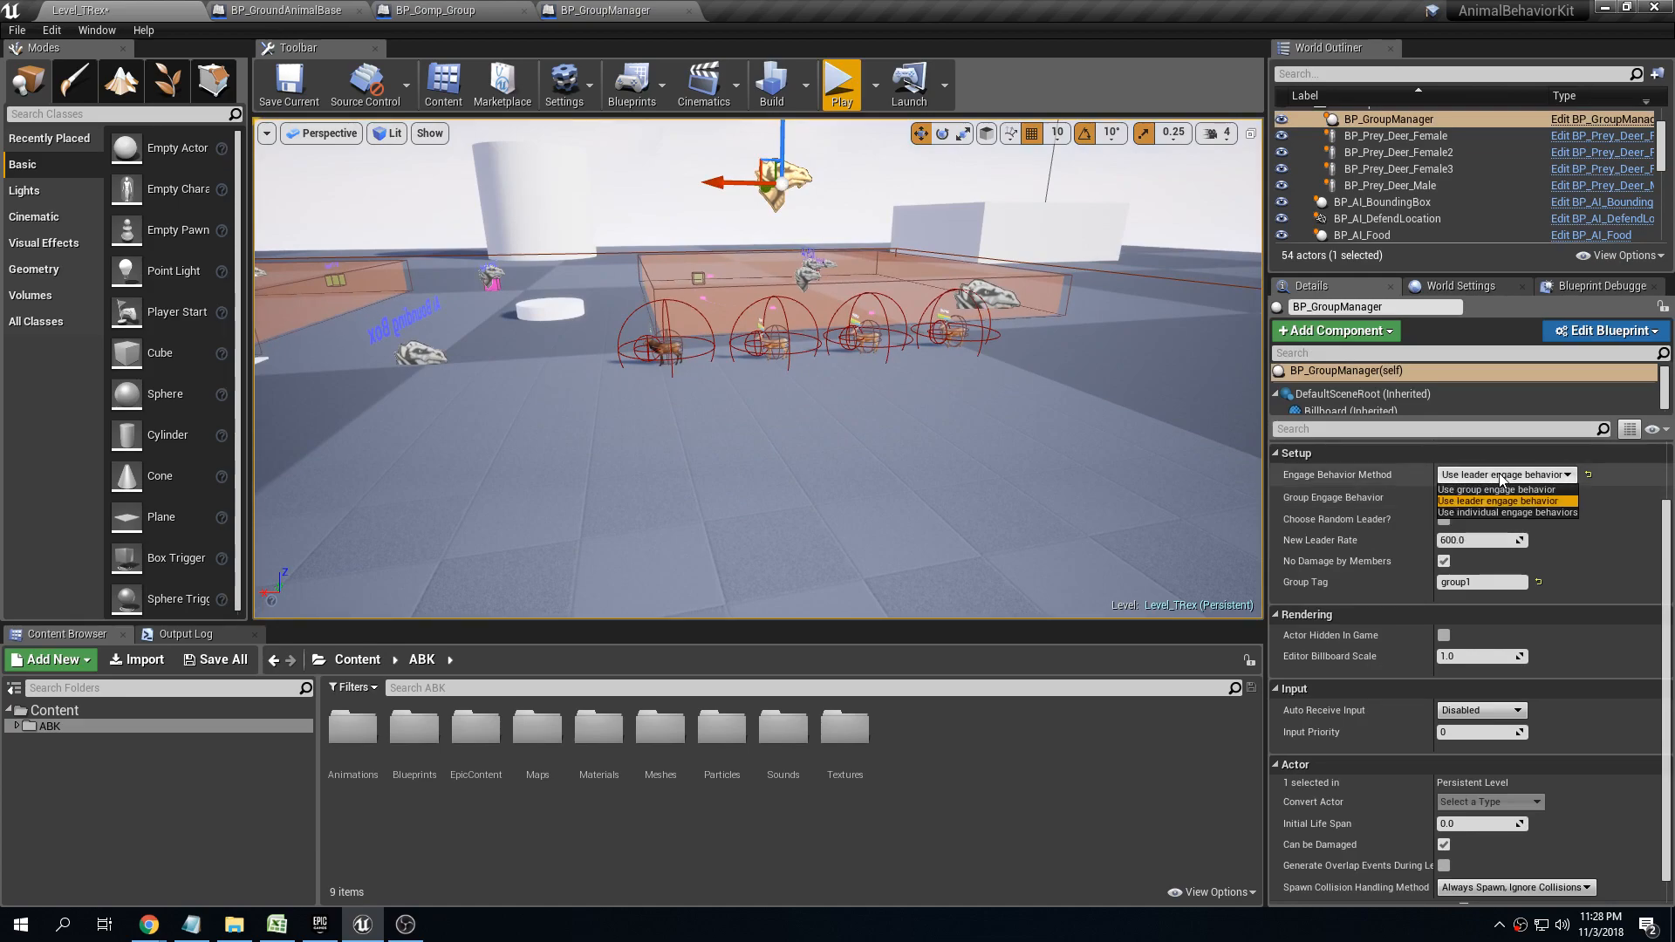
{"action": "left_click", "coordinate": [1508, 512]}
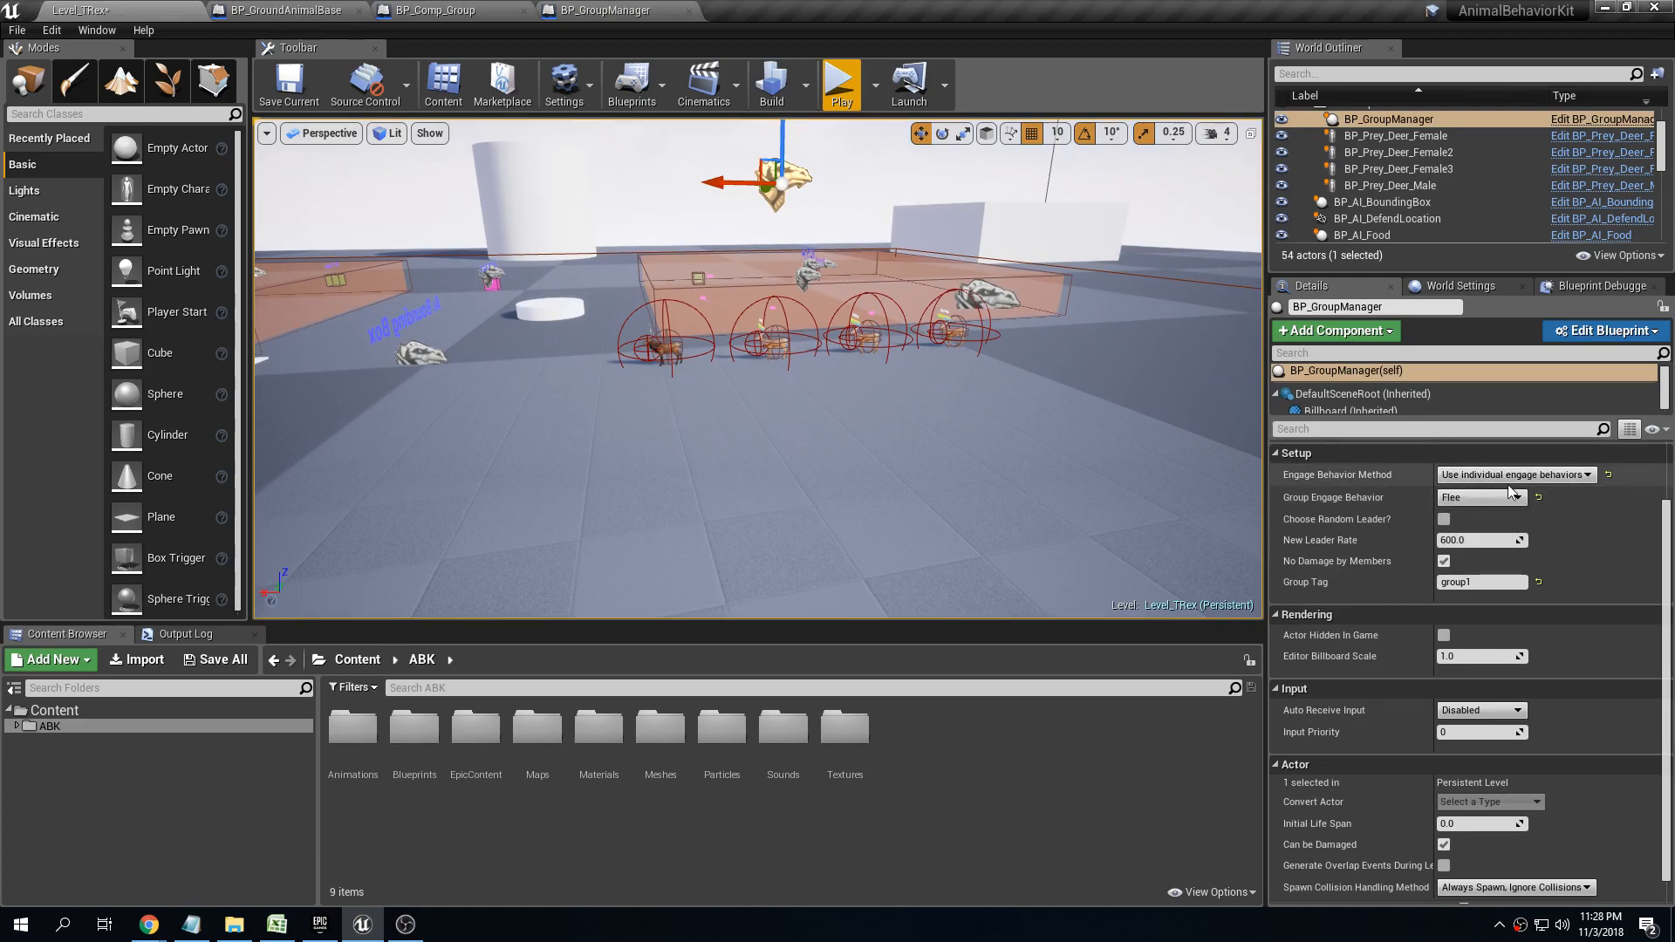
Save all changes, and play-test the level by approaching the herd to check each deer's individual engage behavior
{"action": "left_click", "coordinate": [217, 660]}
{"action": "left_click", "coordinate": [993, 619]}
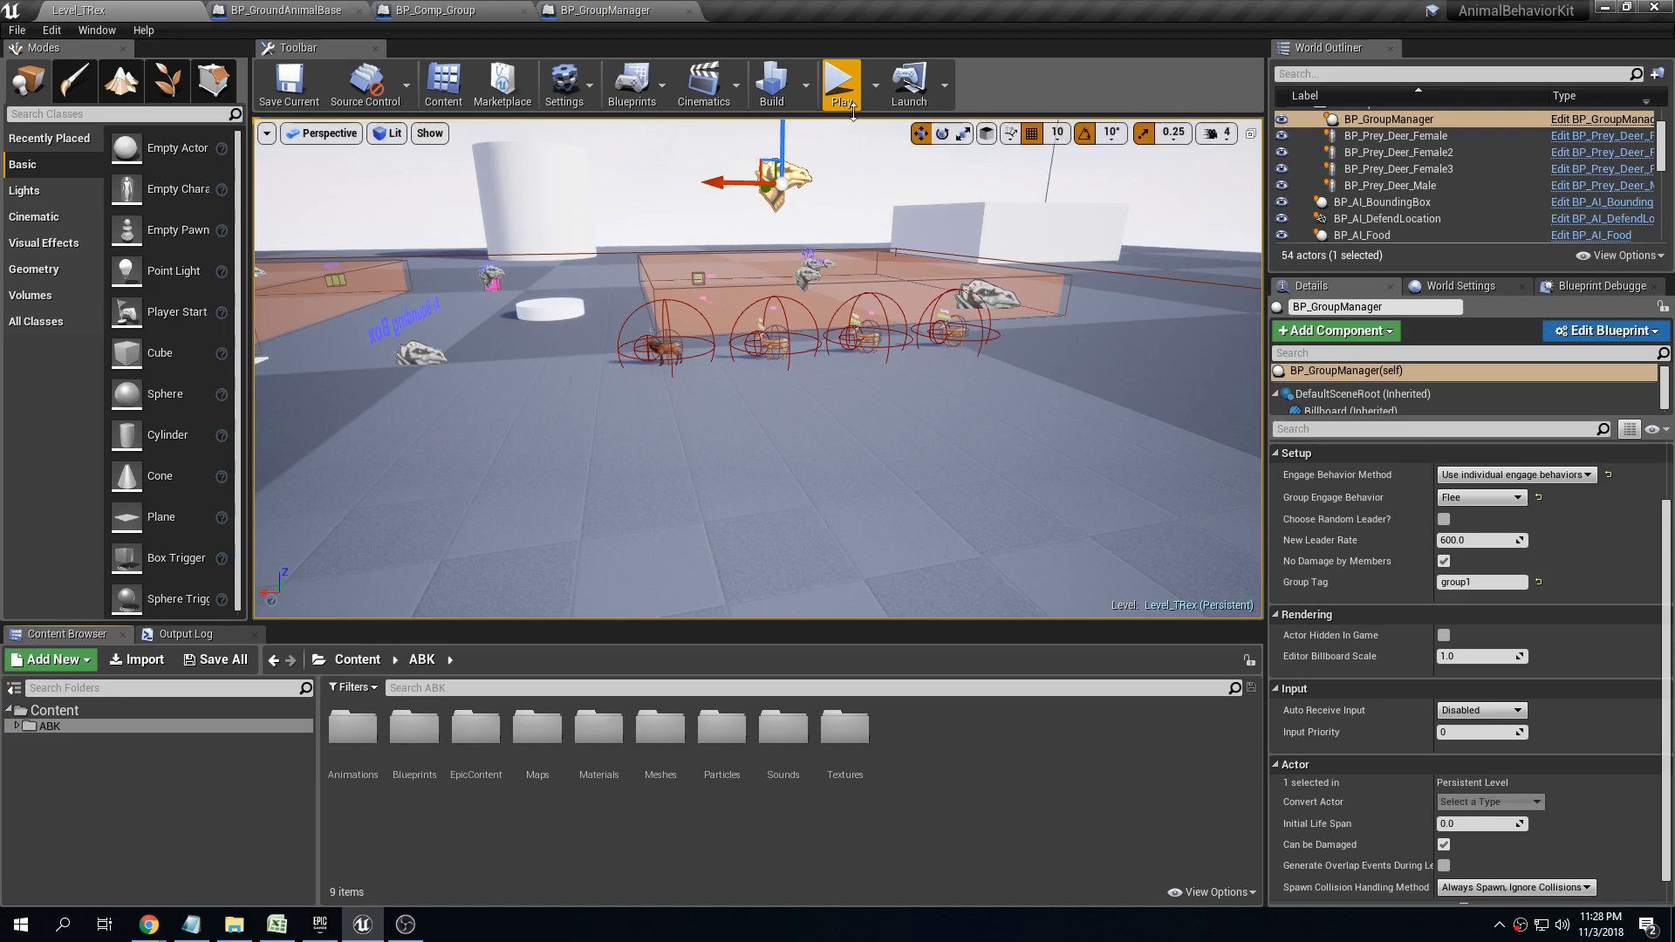
{"action": "left_click", "coordinate": [842, 85]}
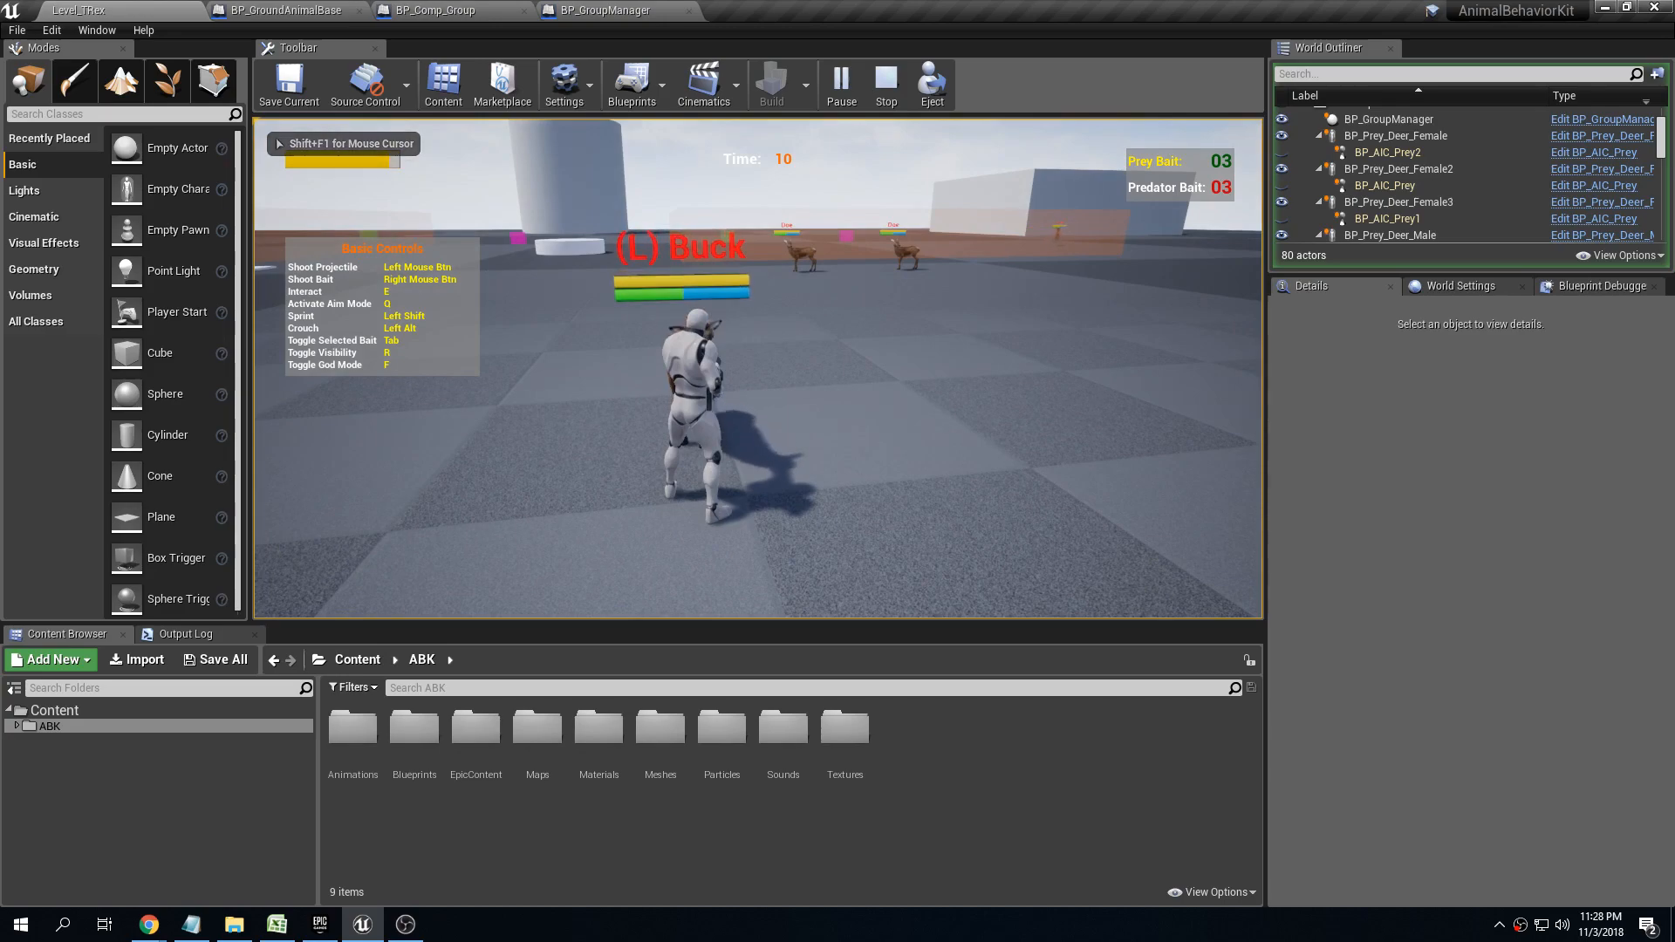
{"action": "key", "text": "w"}
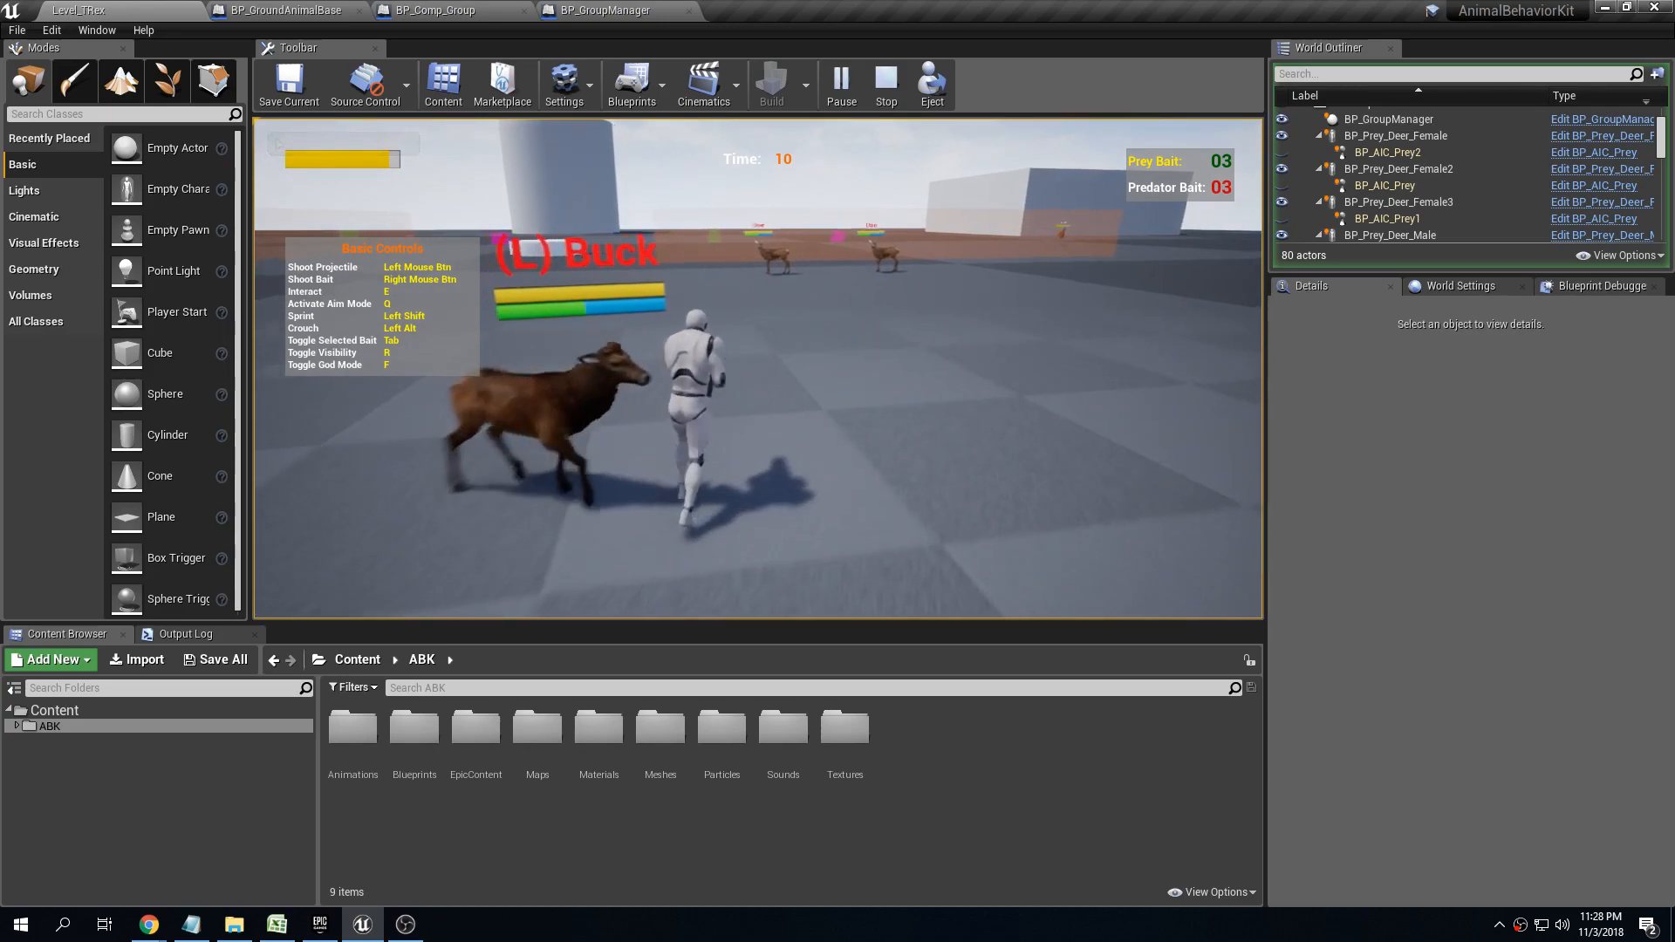
{"action": "key", "text": "d"}
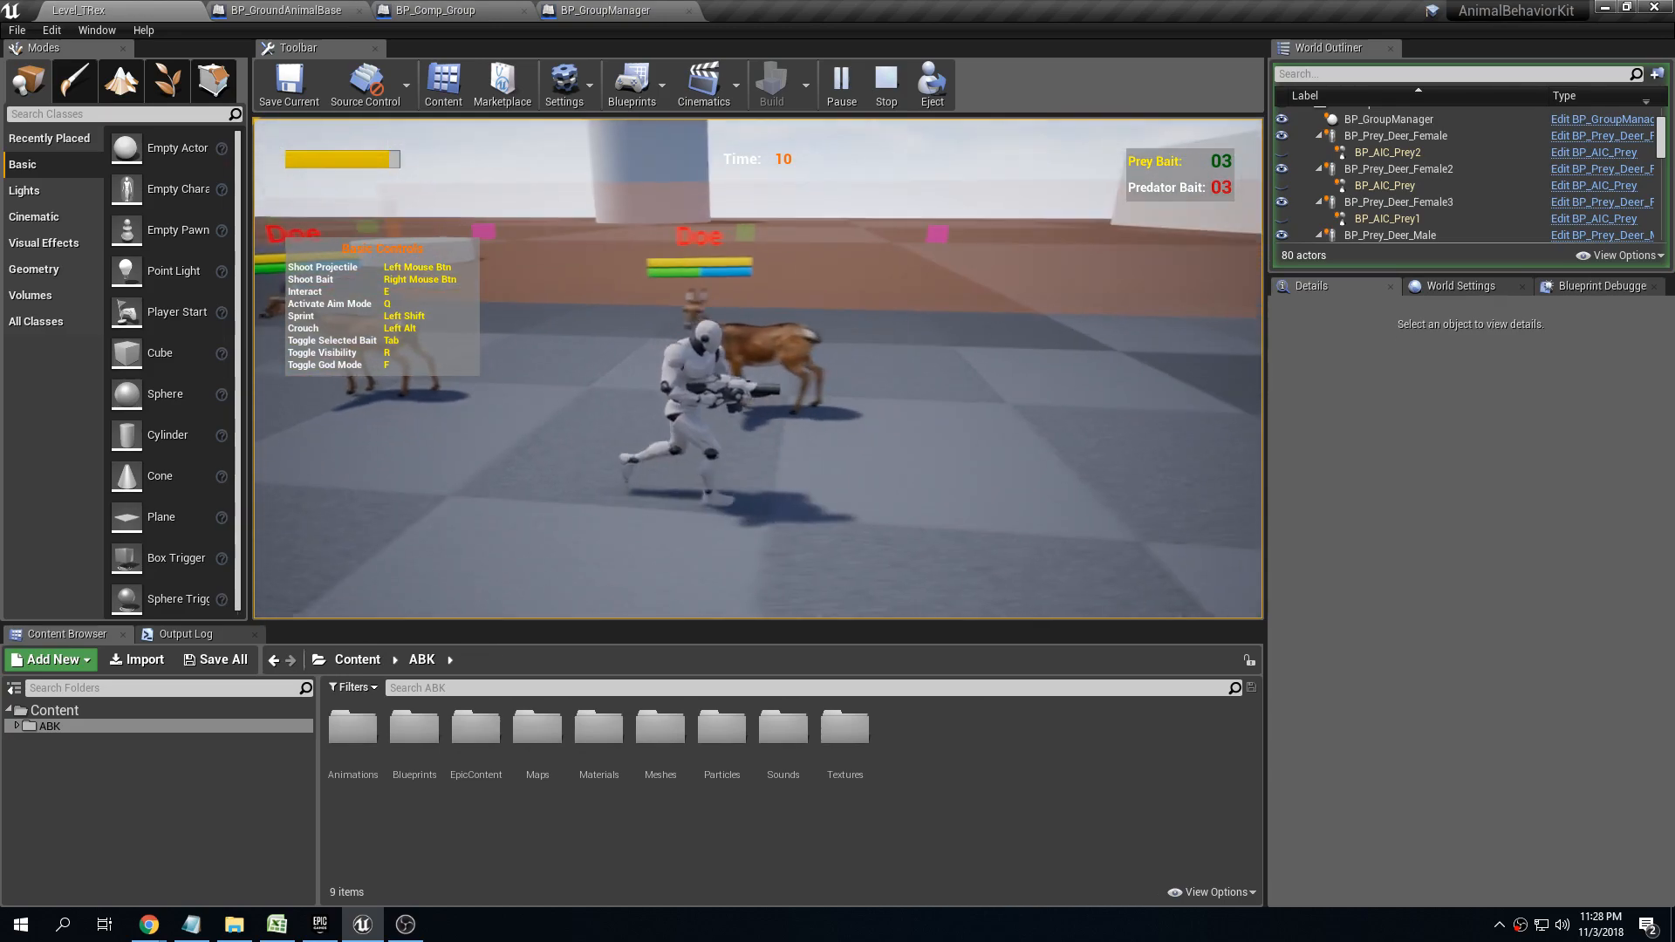
{"action": "key", "text": "a"}
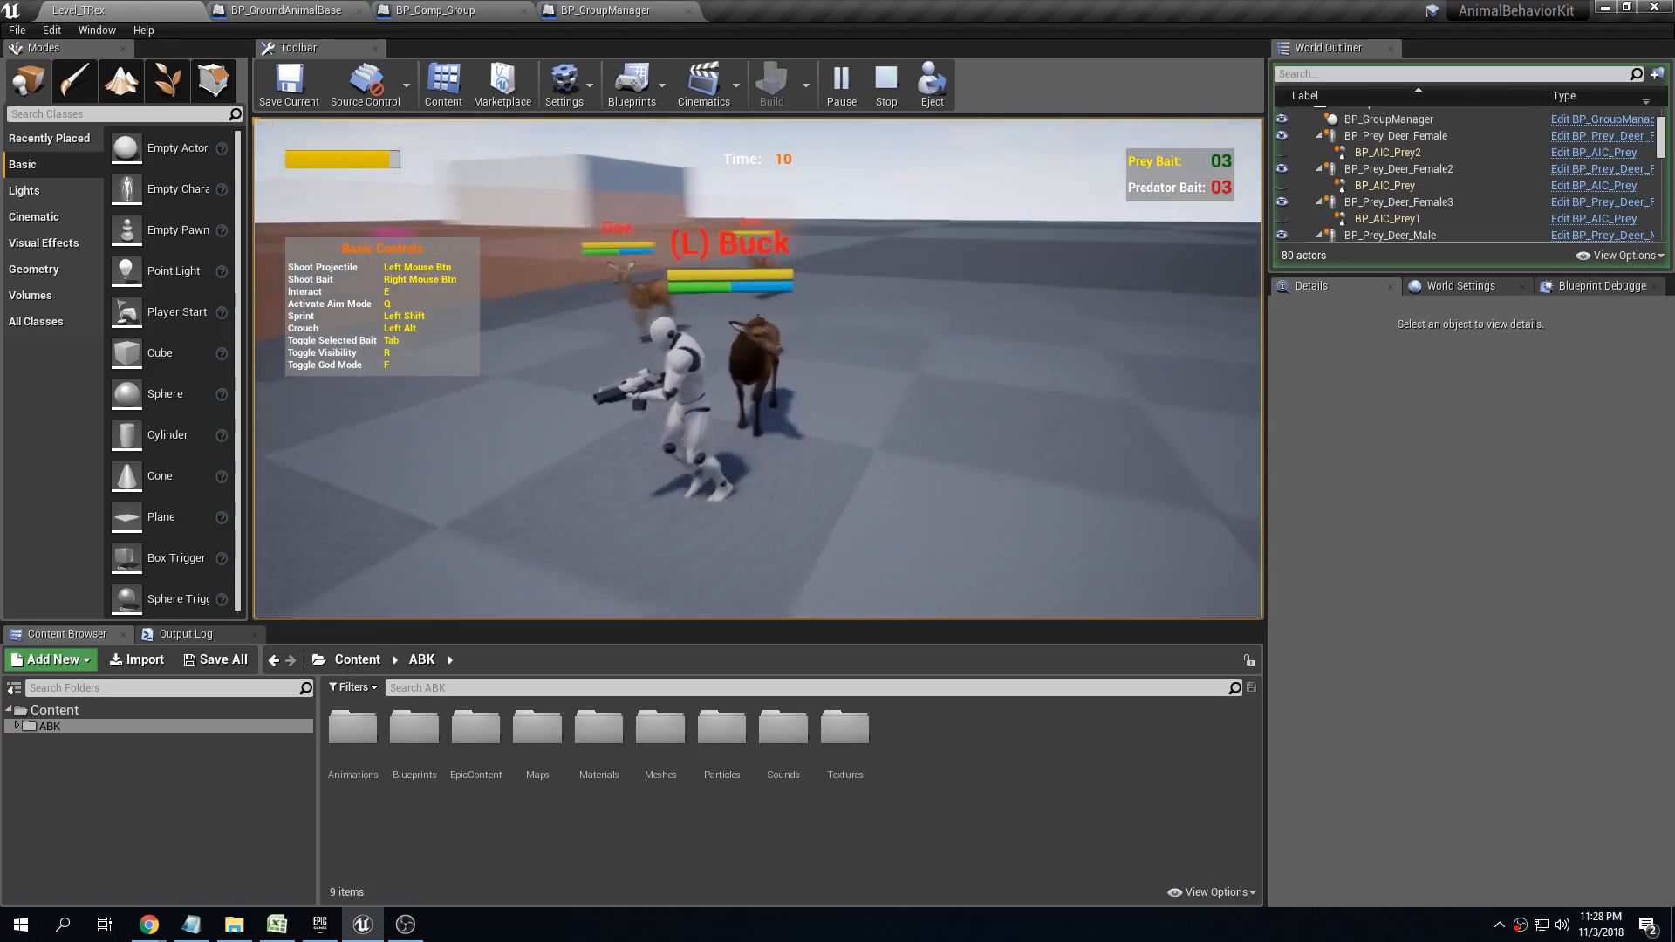
{"action": "key", "text": "w"}
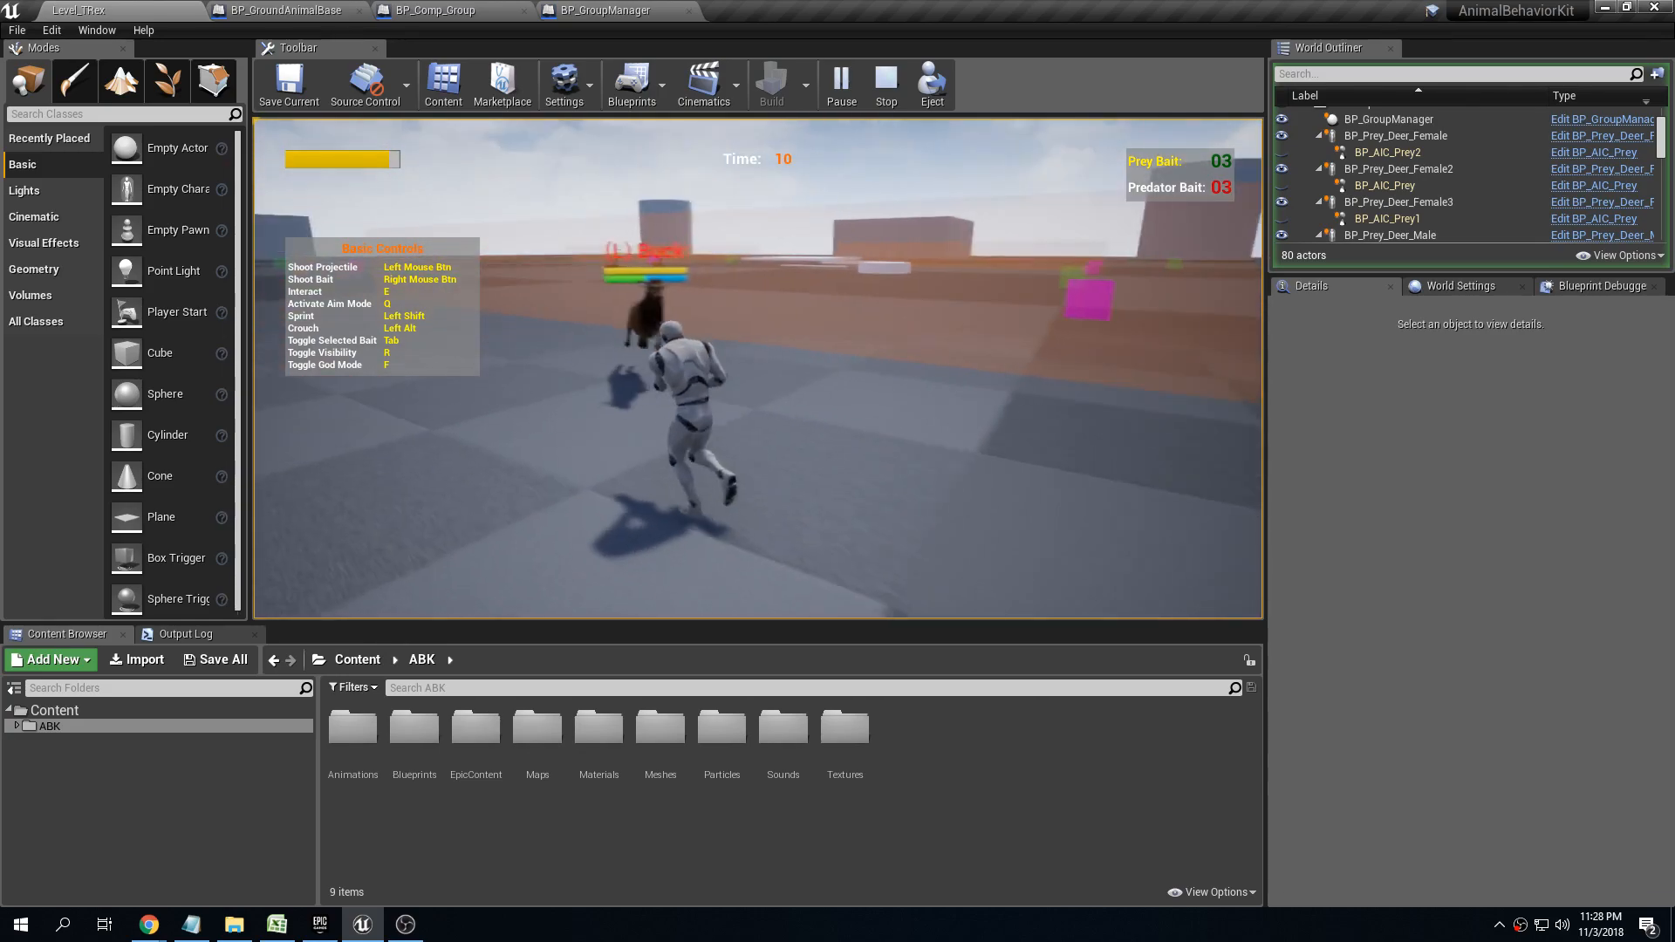
{"action": "key", "text": "a"}
{"action": "key", "text": "Escape"}
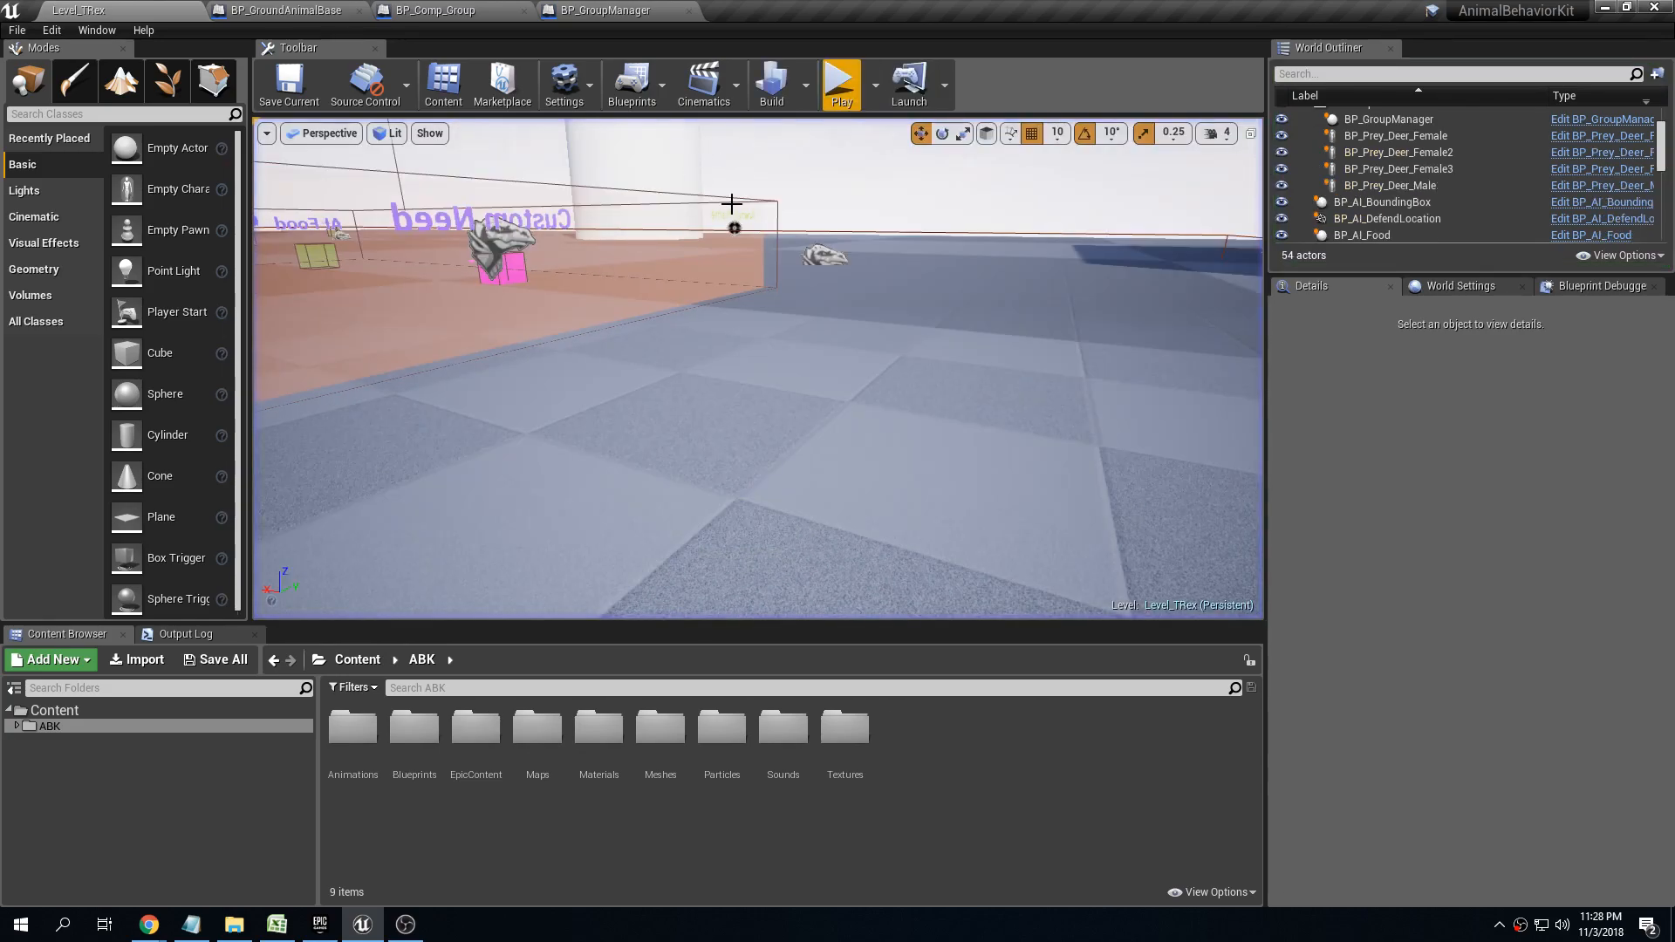
Turn off No Damage by Members on the group manager and set its Engage Behavior Method to Use leader engage behavior
{"action": "right_click_drag", "start_coordinate": [758, 368], "coordinate": [811, 324]}
{"action": "right_click_drag", "start_coordinate": [790, 223], "coordinate": [820, 225]}
{"action": "key", "text": "e"}
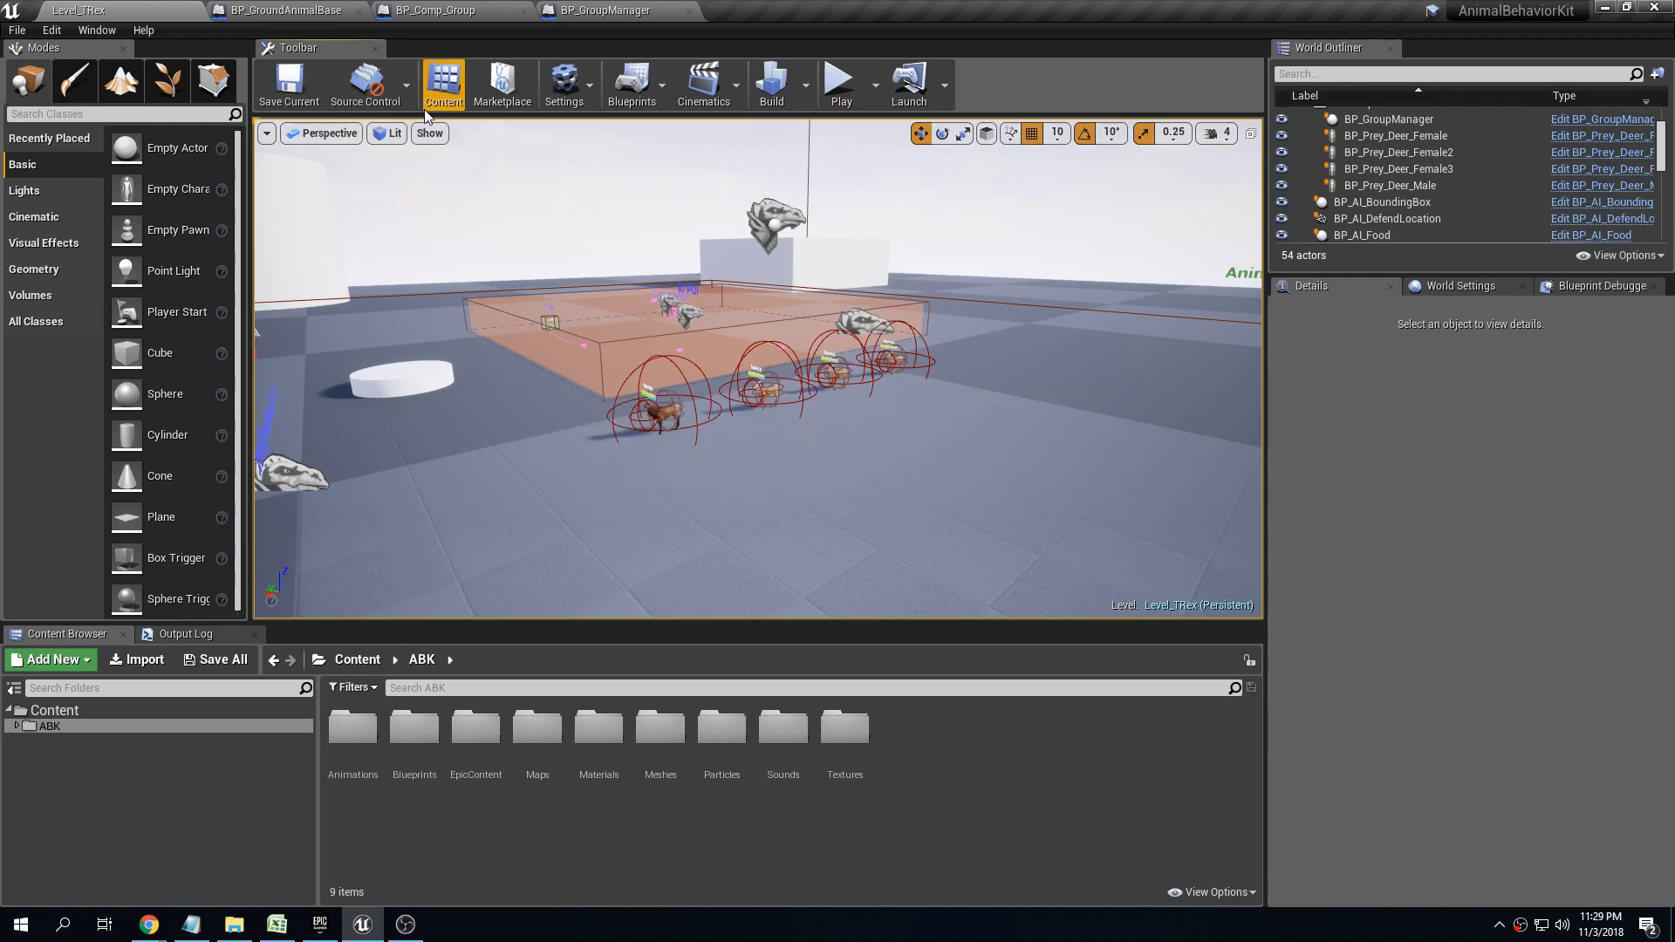
{"action": "left_click", "coordinate": [775, 220]}
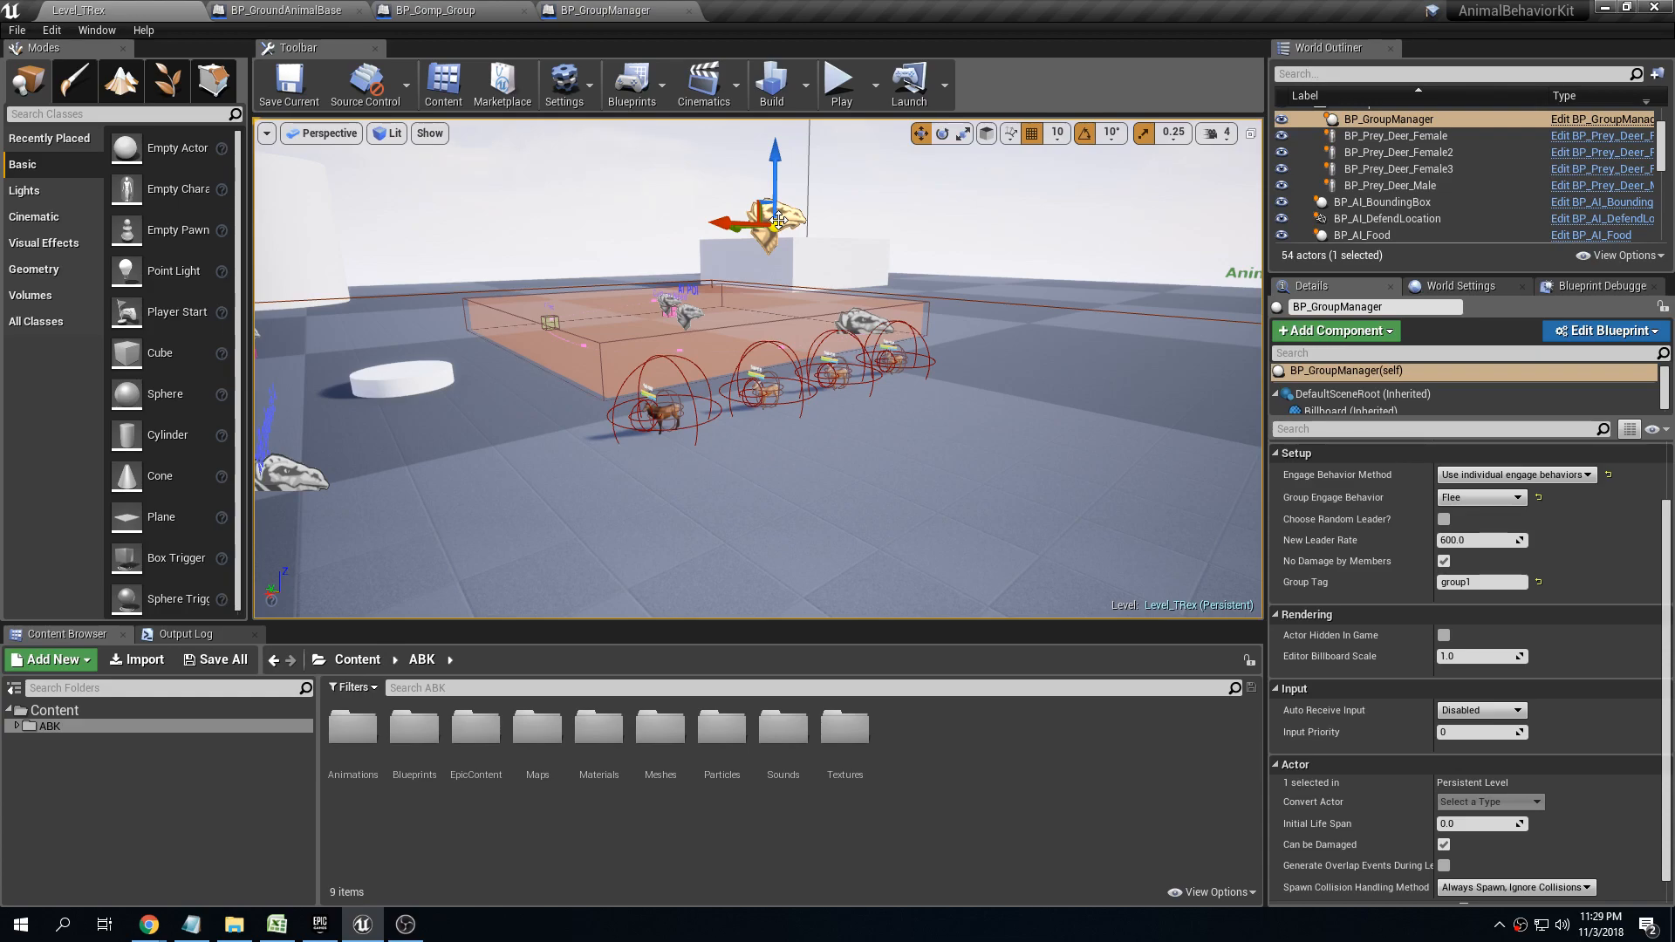
{"action": "scroll", "coordinate": [1450, 644], "scroll_direction": "up", "scroll_amount": 3}
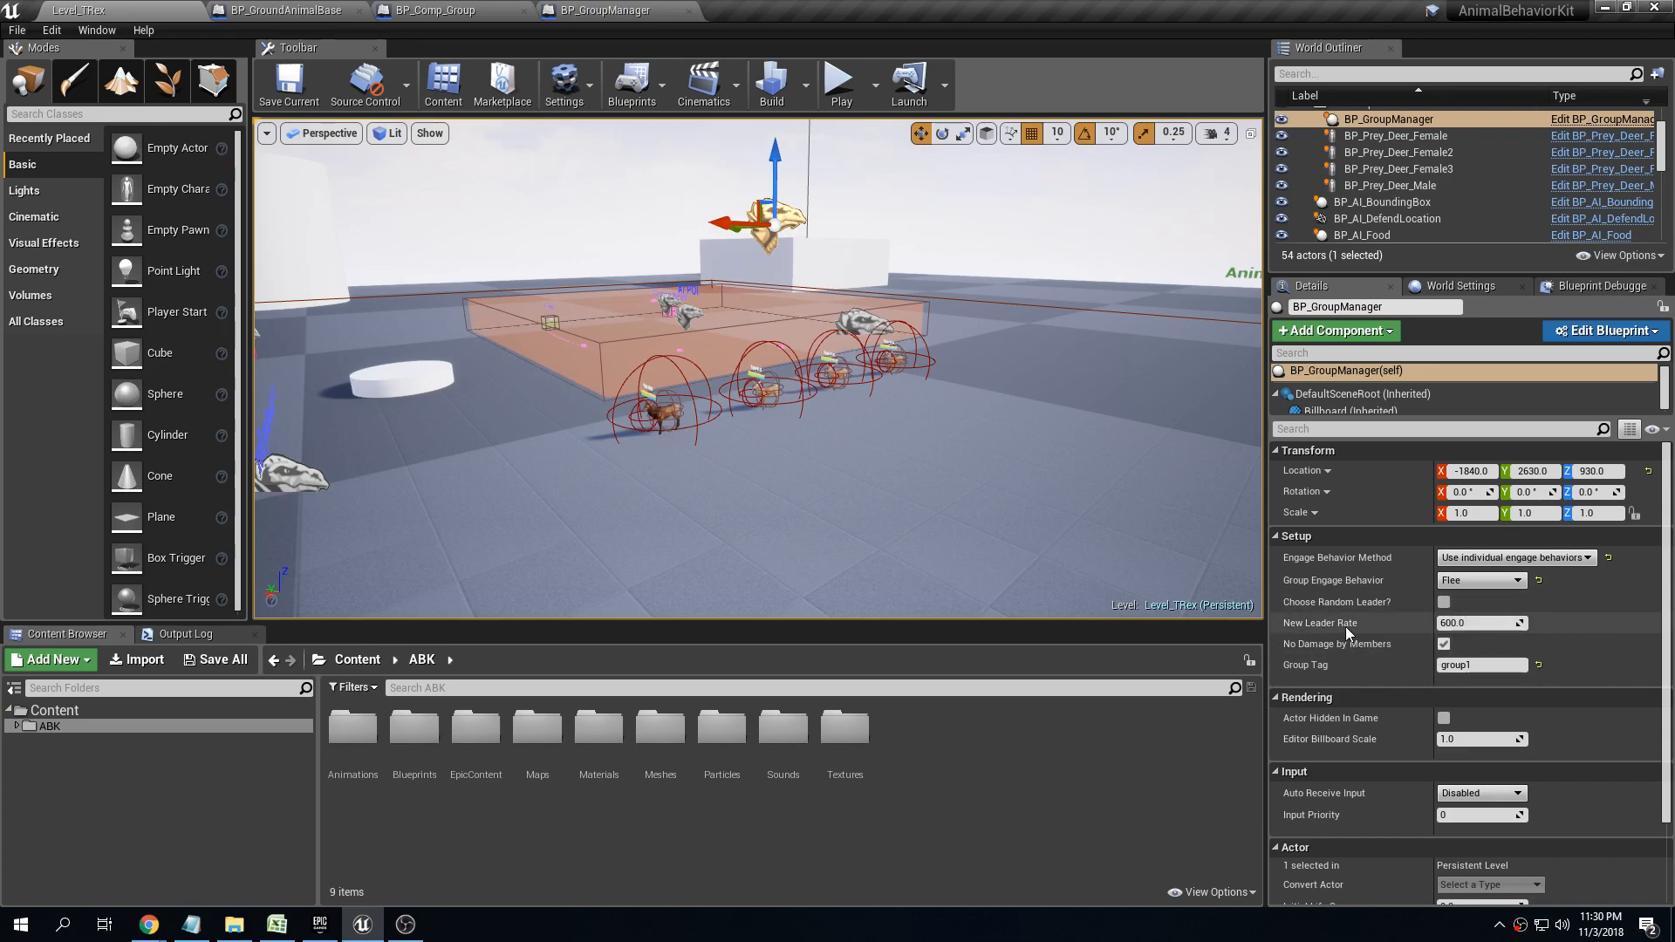
{"action": "mouse_move", "coordinate": [1311, 633]}
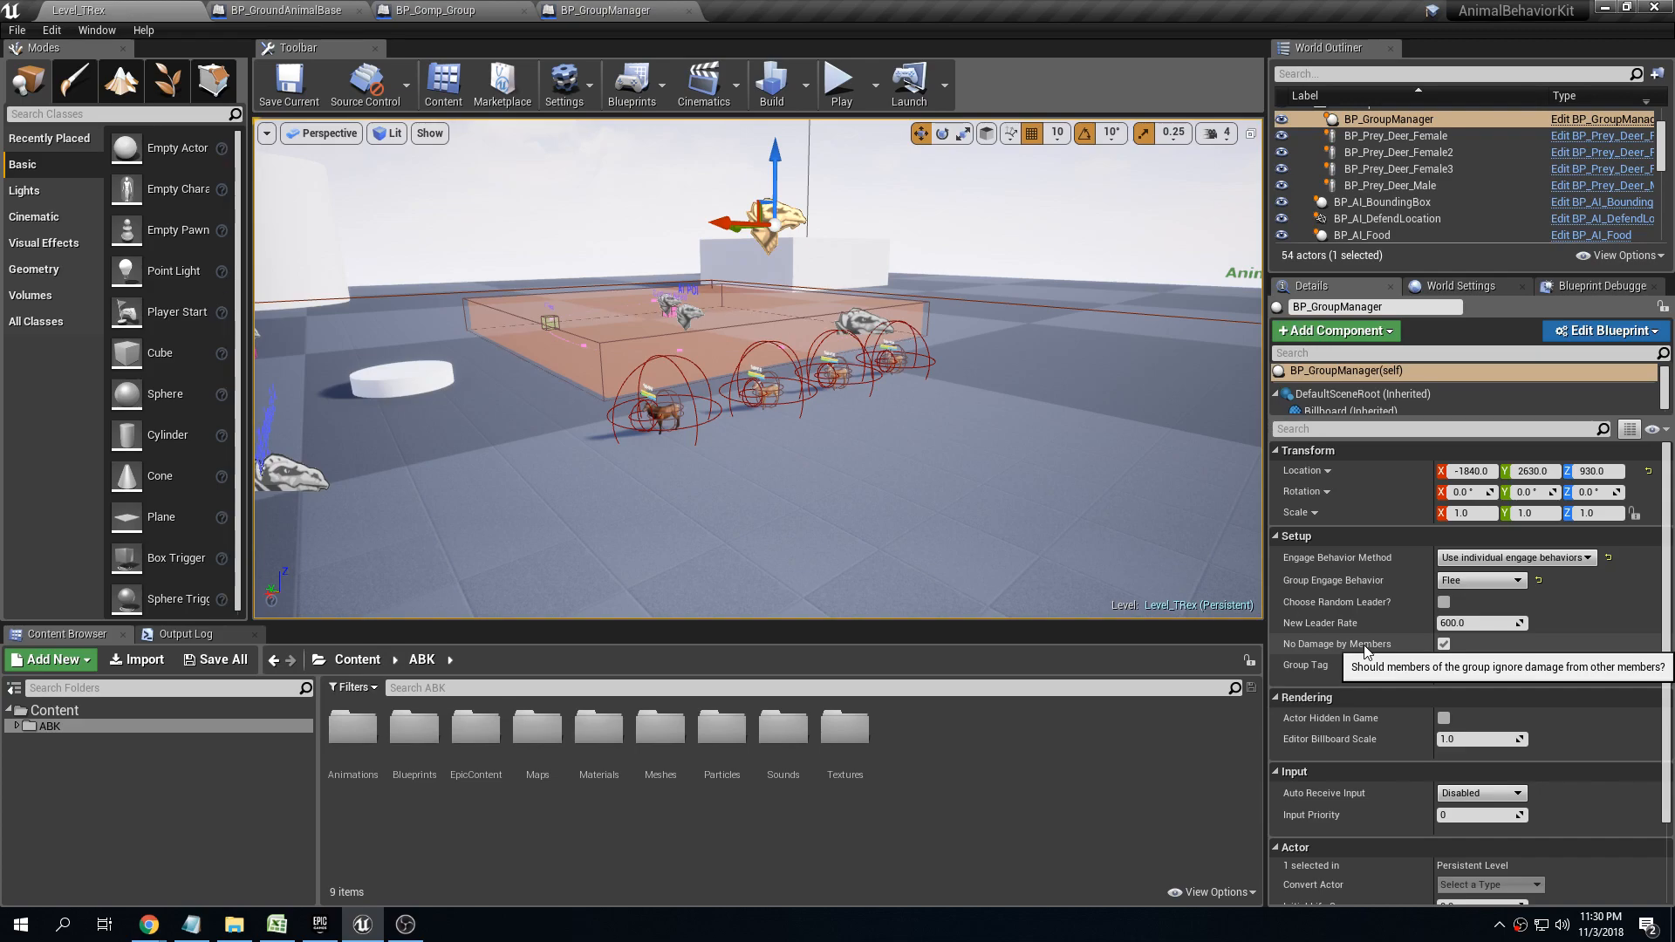
{"action": "left_click", "coordinate": [1443, 643]}
{"action": "left_click", "coordinate": [1490, 559]}
{"action": "left_click", "coordinate": [1493, 583]}
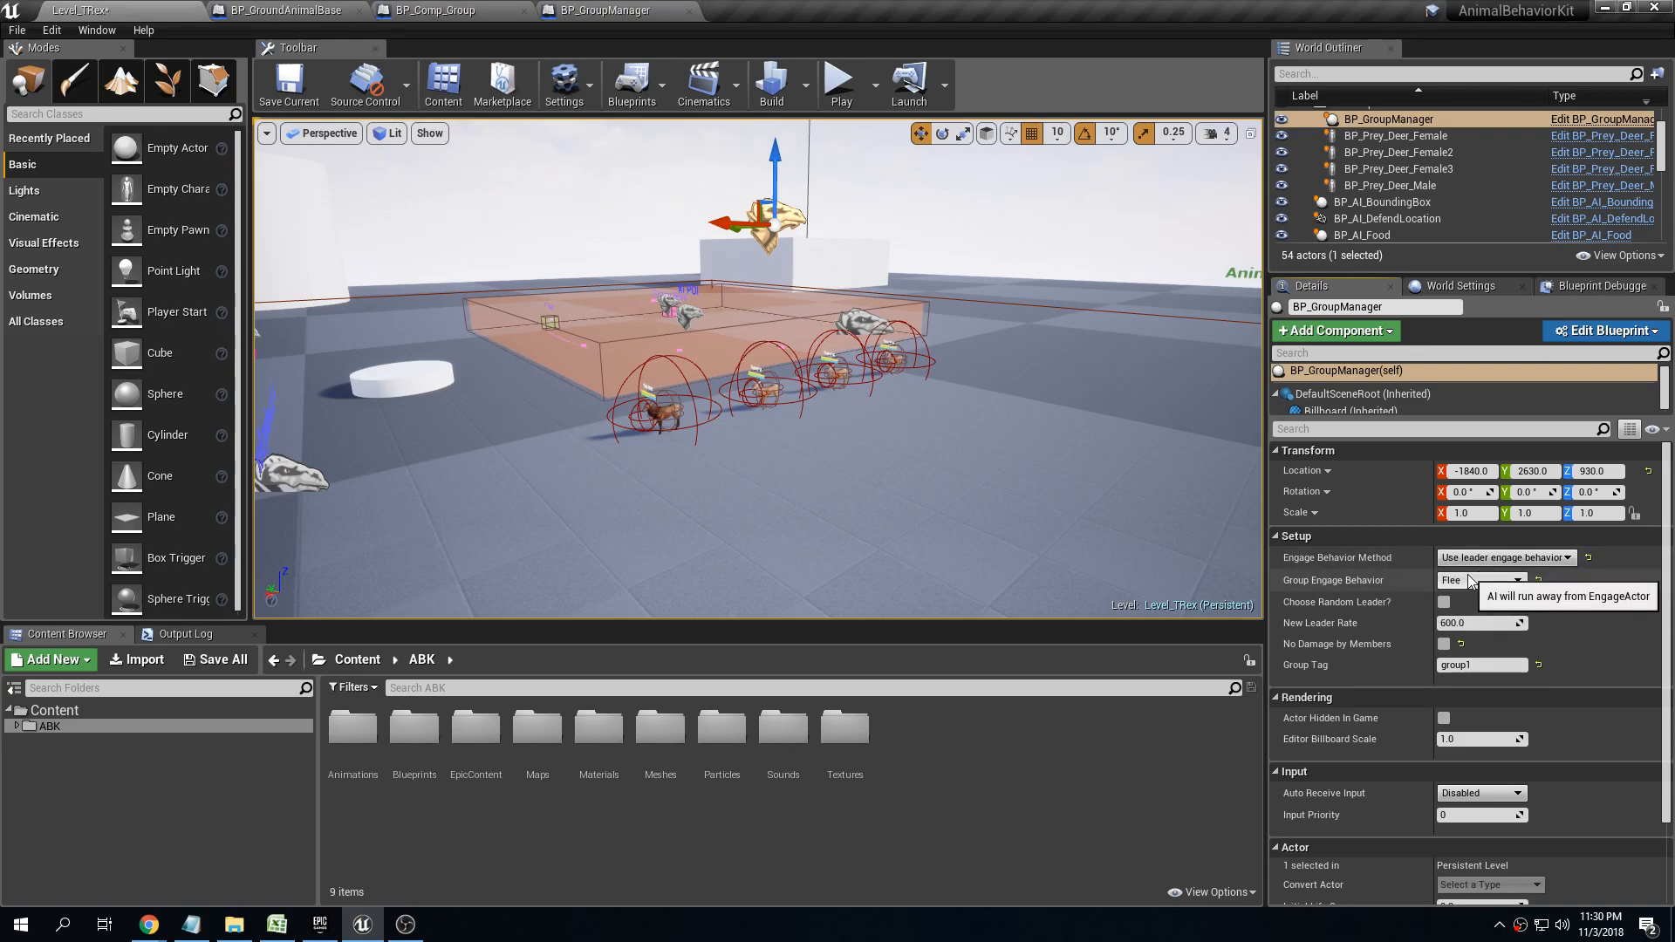
Play-test the level and let the herd attack the character to check whether group members damage each other
{"action": "scroll", "coordinate": [897, 249], "scroll_direction": "down", "scroll_amount": 5}
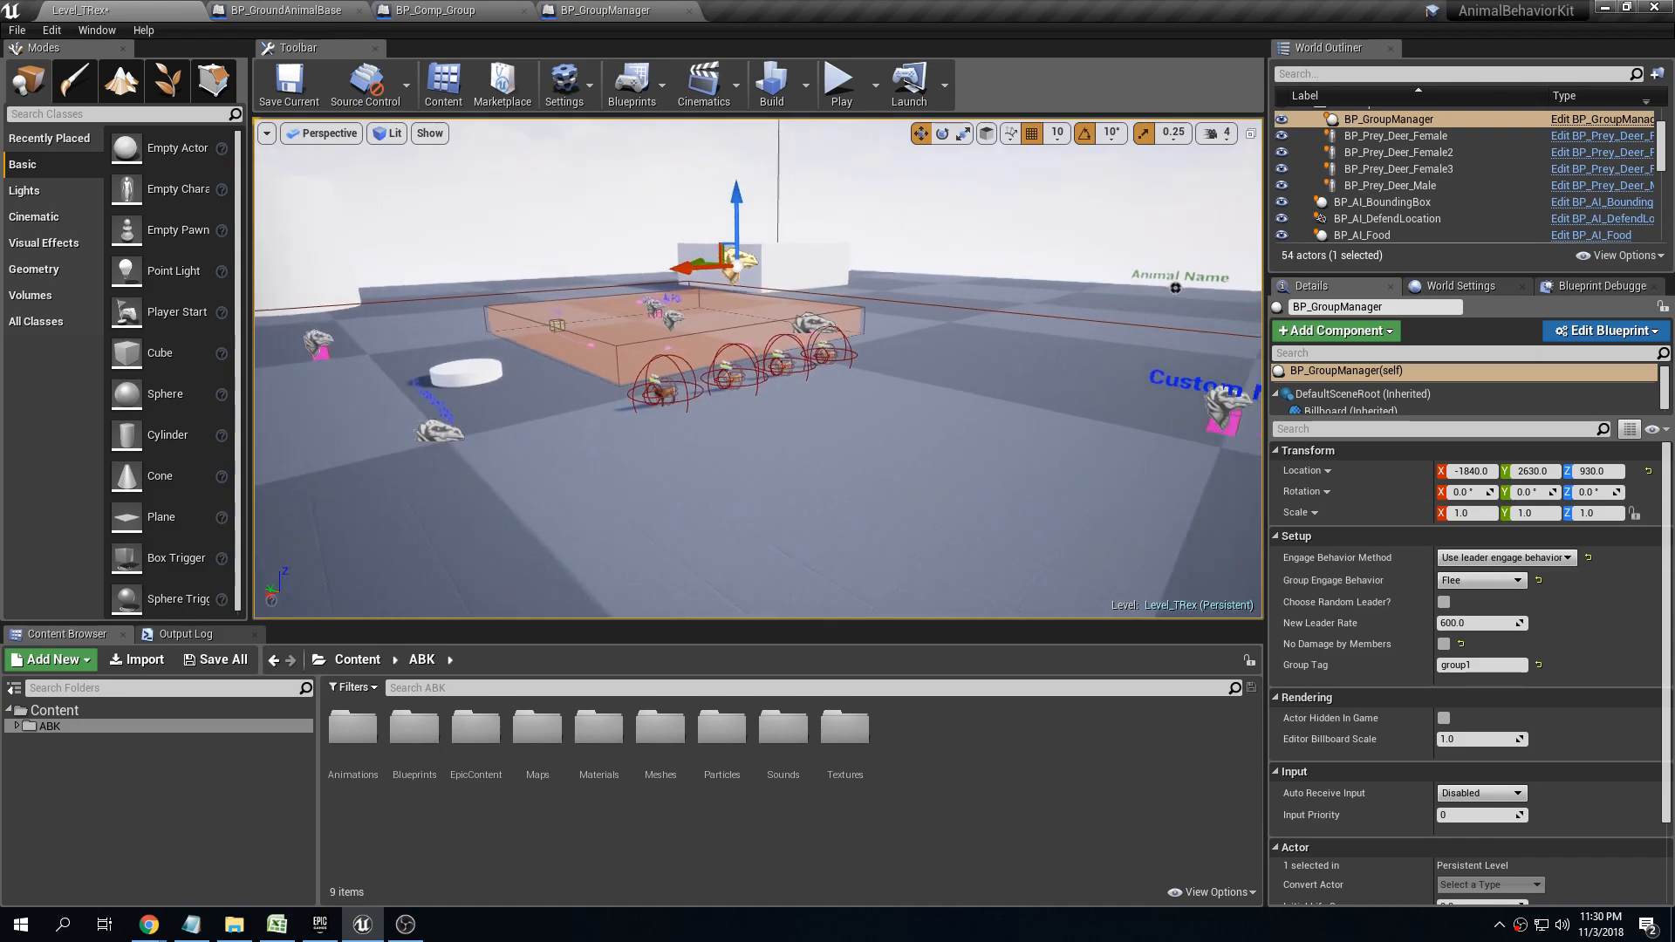
{"action": "left_click", "coordinate": [841, 83]}
{"action": "key", "text": "w"}
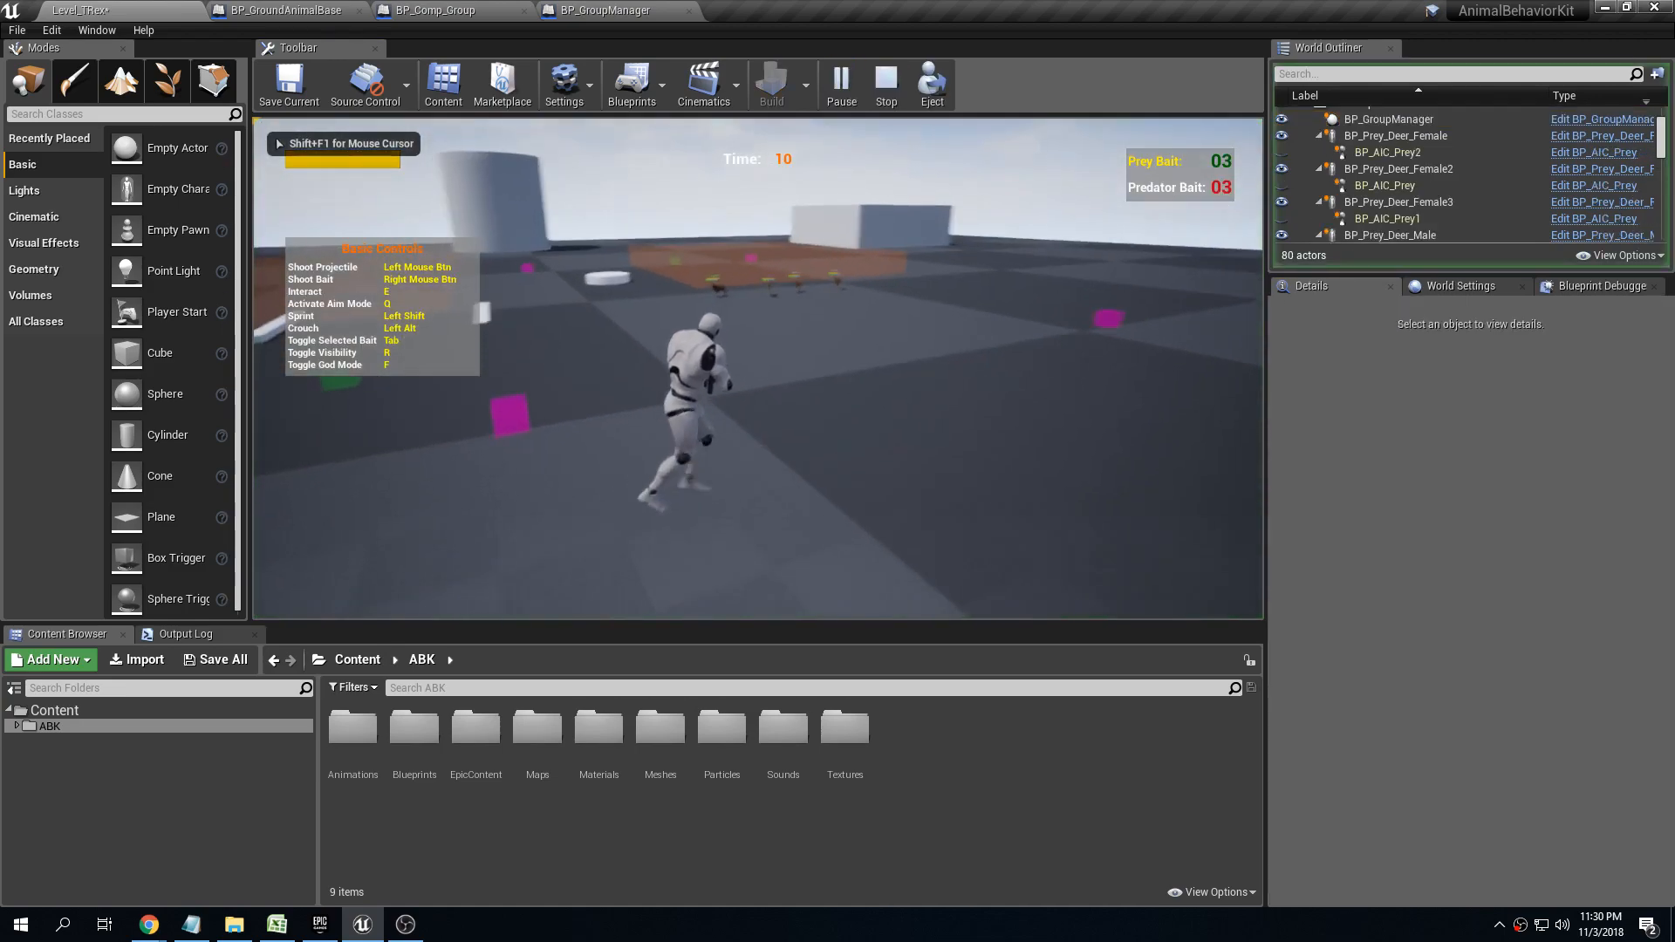
{"action": "key", "text": "w"}
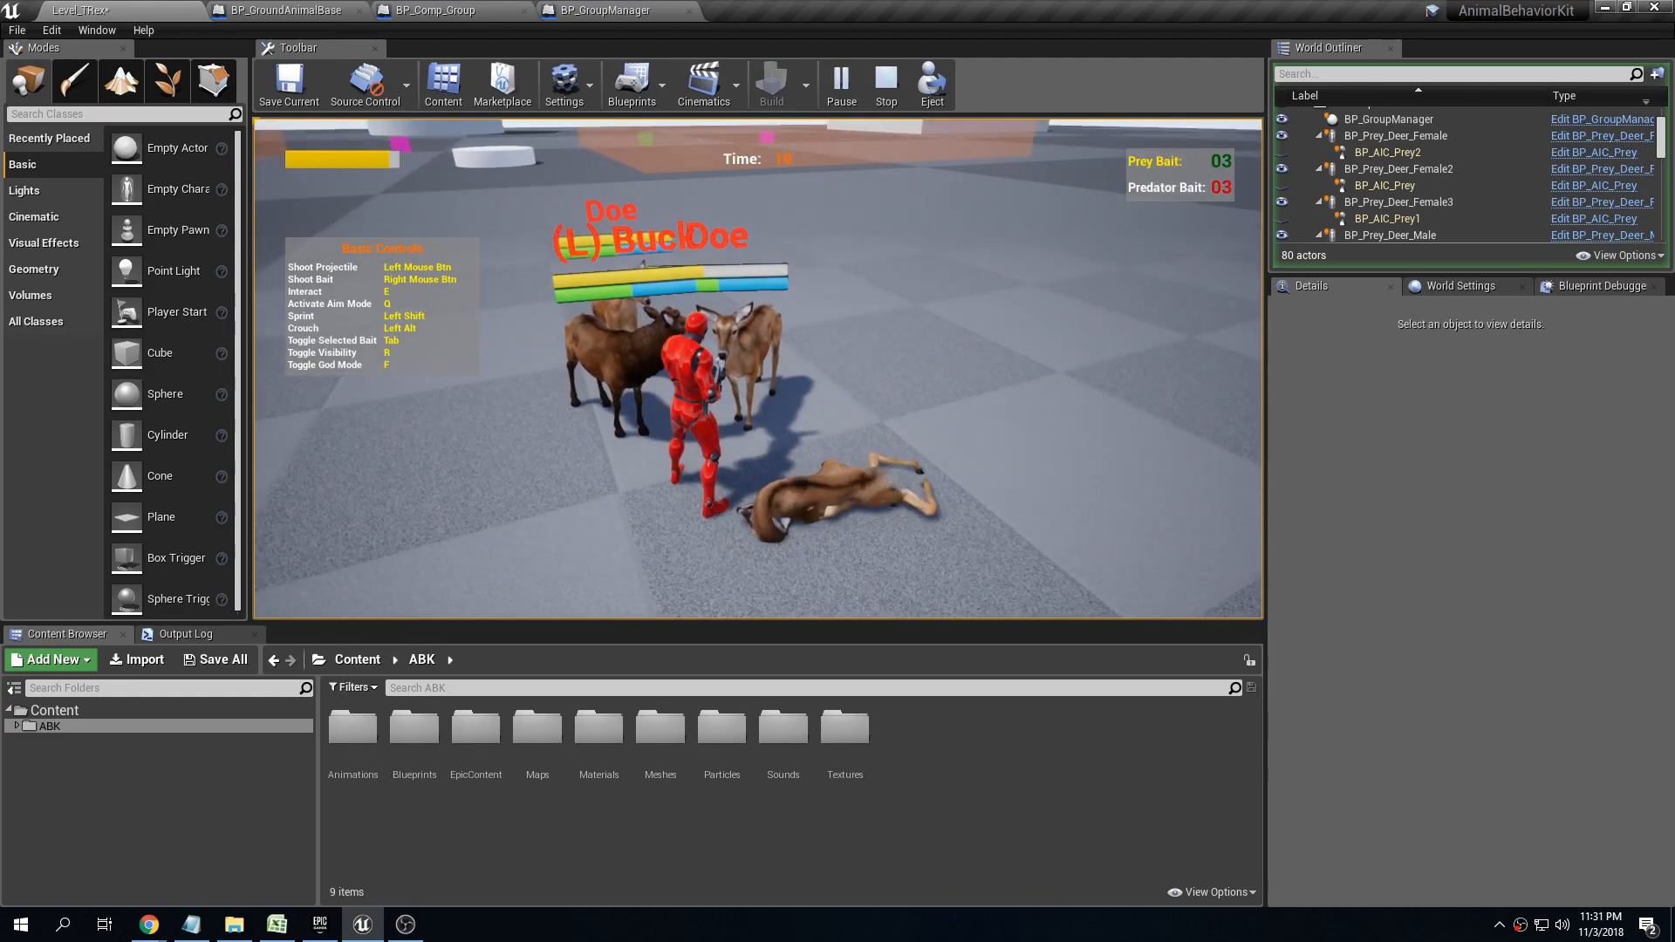
{"action": "key", "text": "space"}
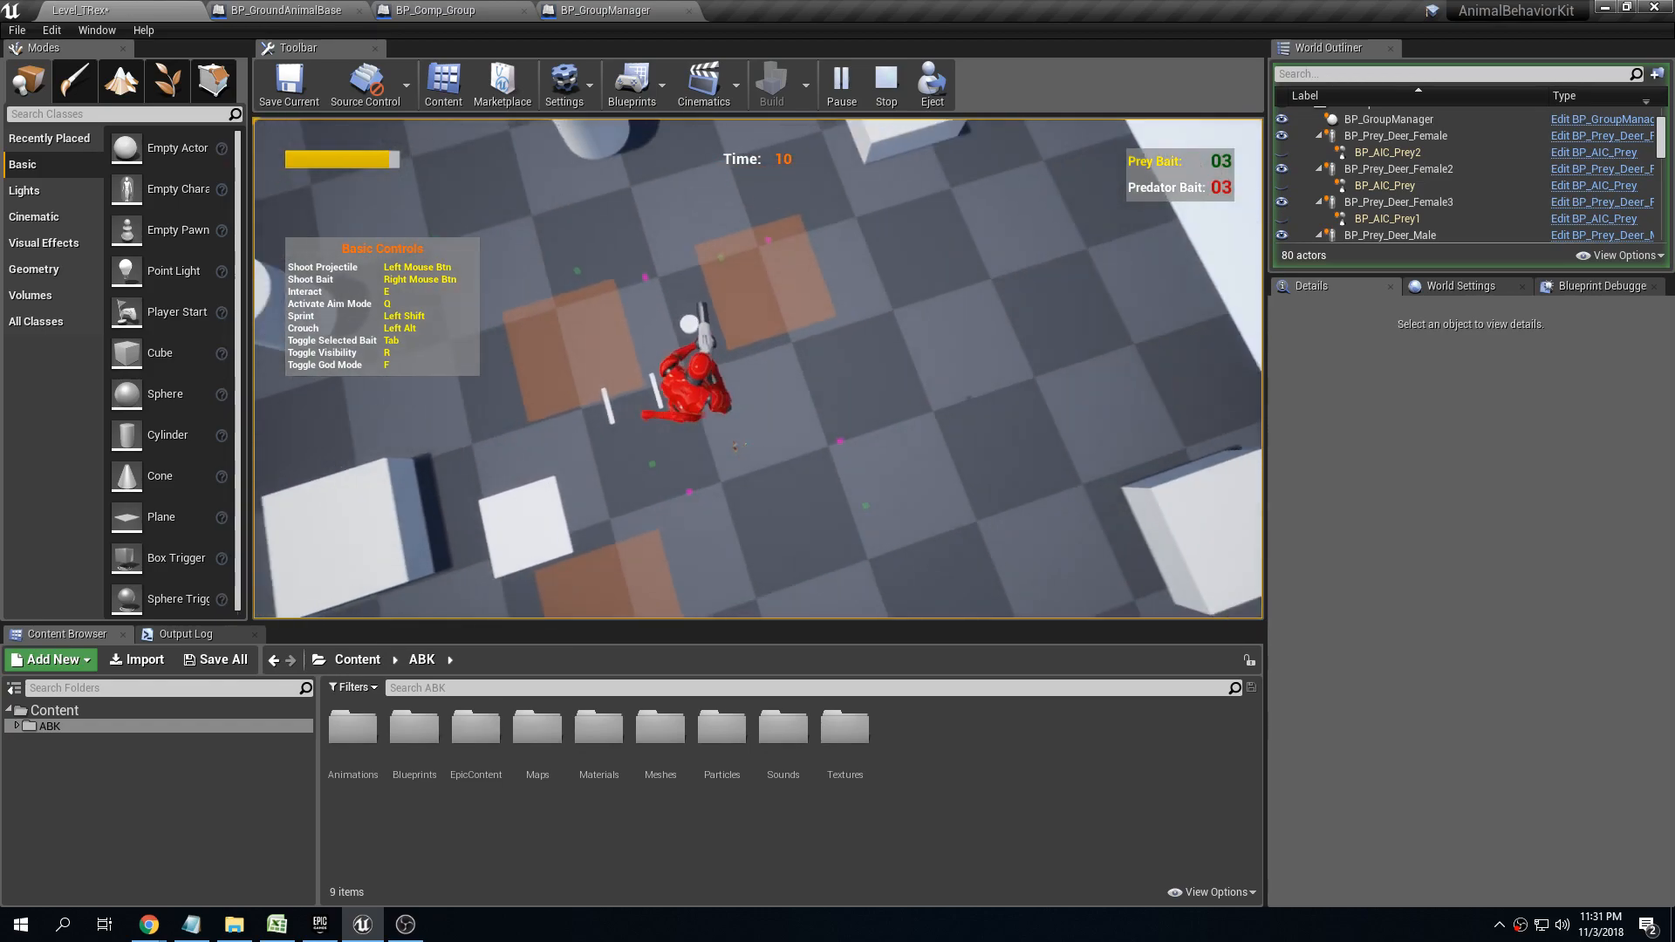
{"action": "key", "text": "Escape"}
Turn No Damage by Members back on for the group manager
{"action": "key", "text": "w"}
{"action": "right_click_drag", "start_coordinate": [759, 369], "coordinate": [769, 210]}
{"action": "key", "text": "s"}
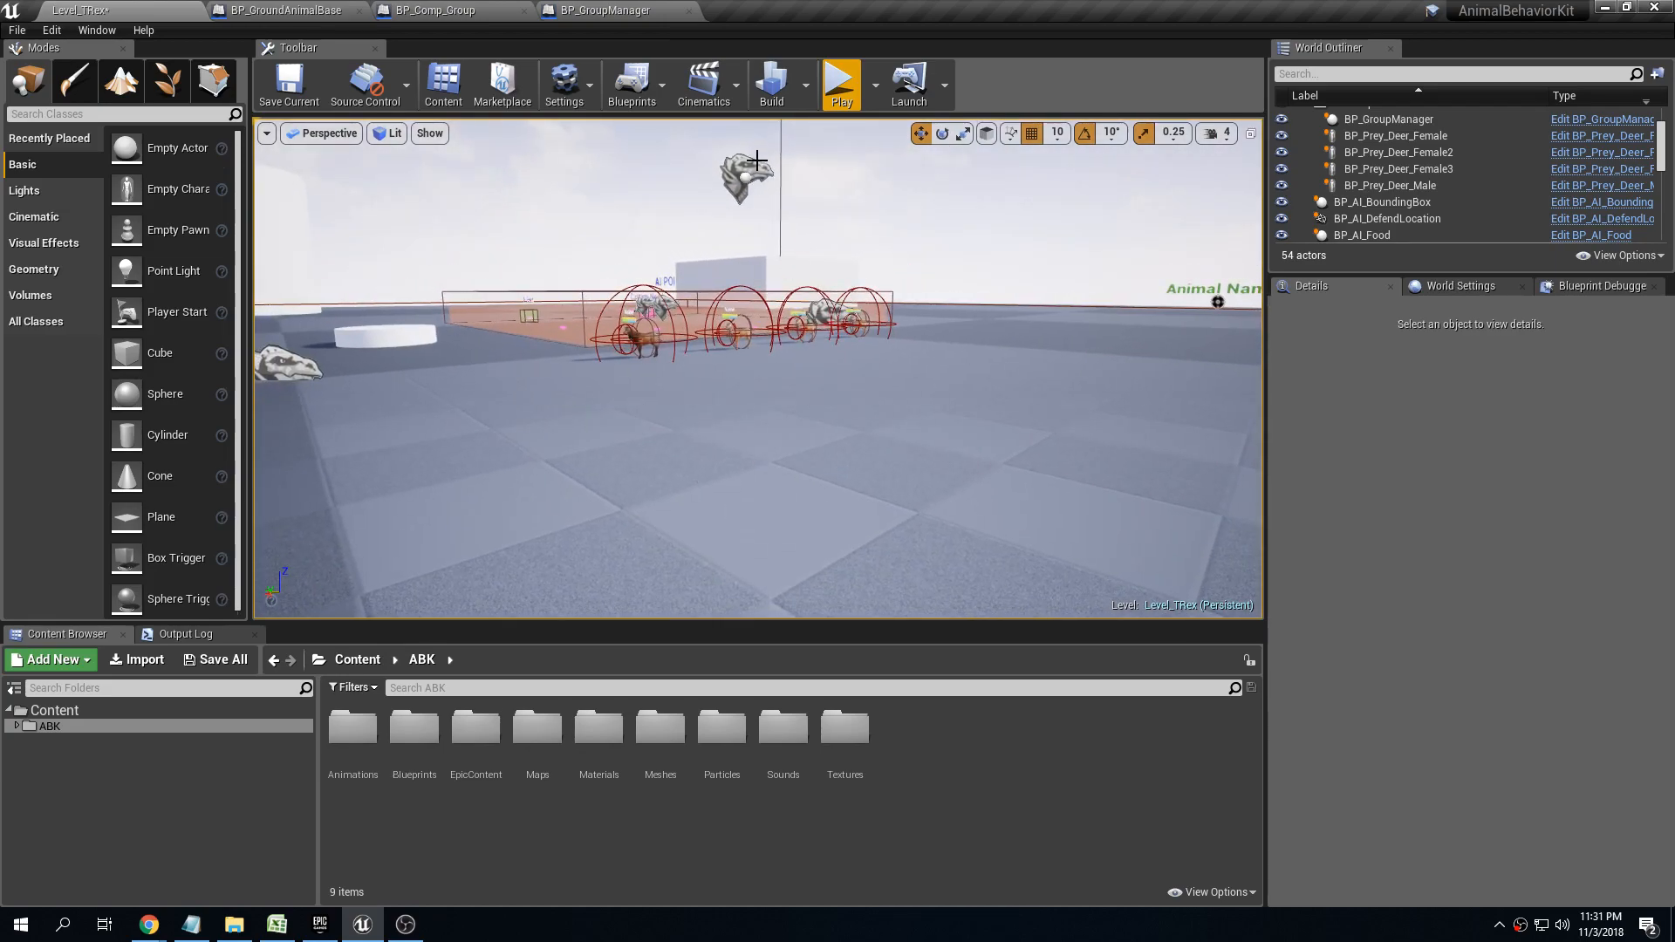
{"action": "left_click", "coordinate": [756, 159]}
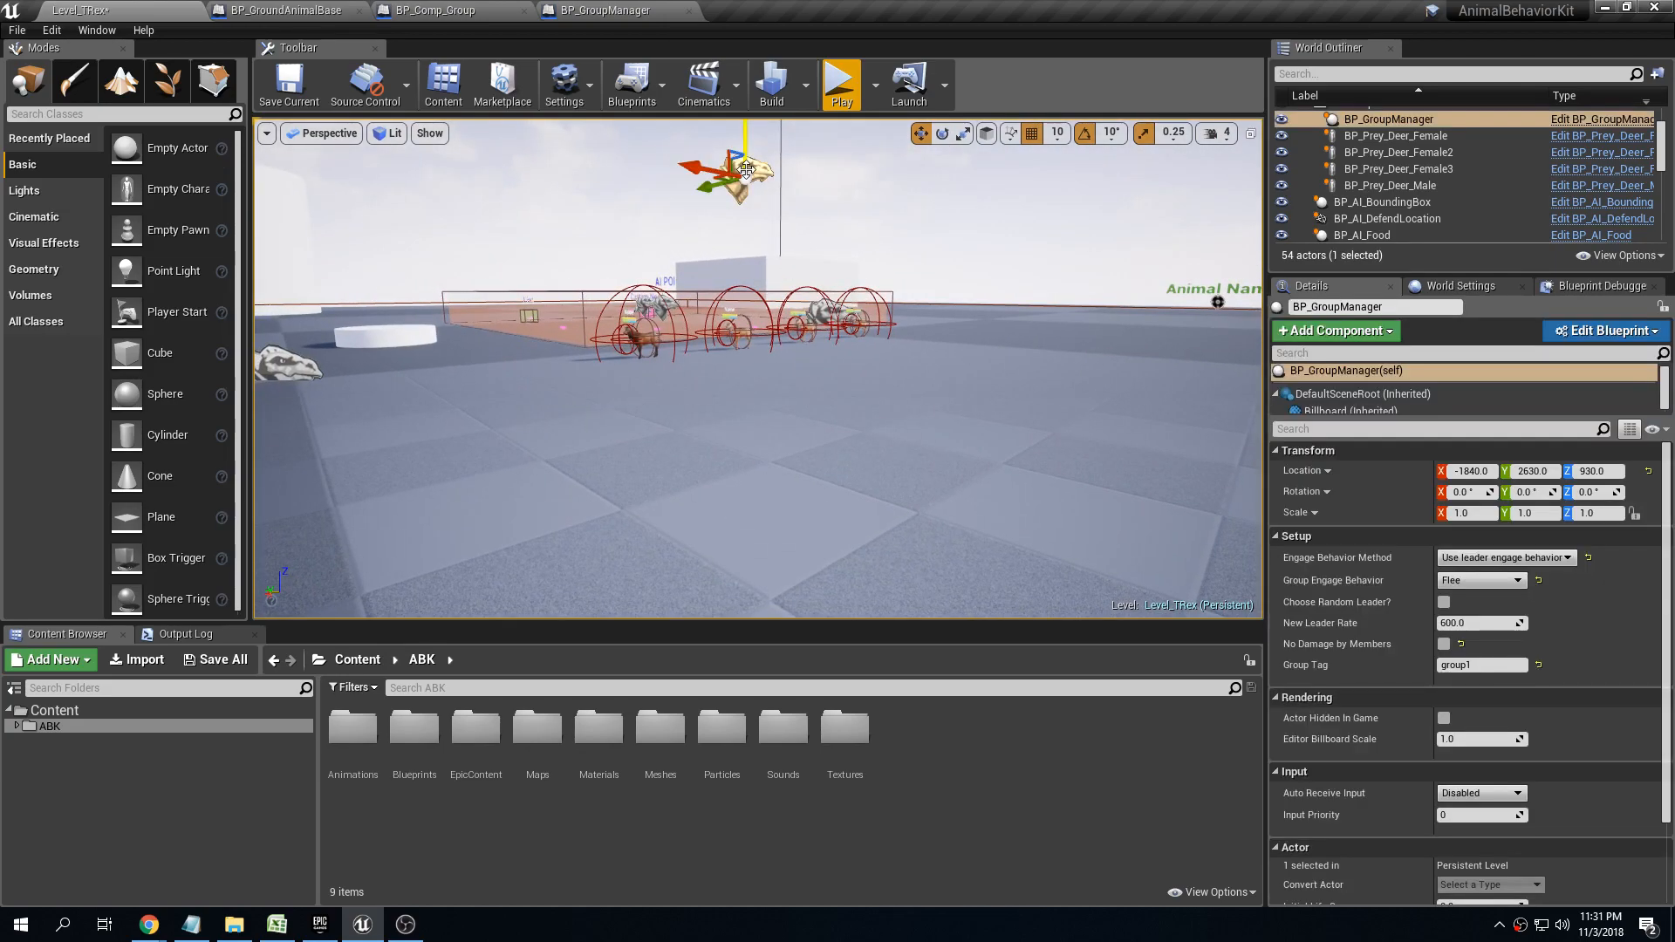
{"action": "left_click", "coordinate": [1444, 644]}
Play-test the level and approach the herd again to check whether attacking members ignore damage from each other
{"action": "left_click", "coordinate": [841, 85]}
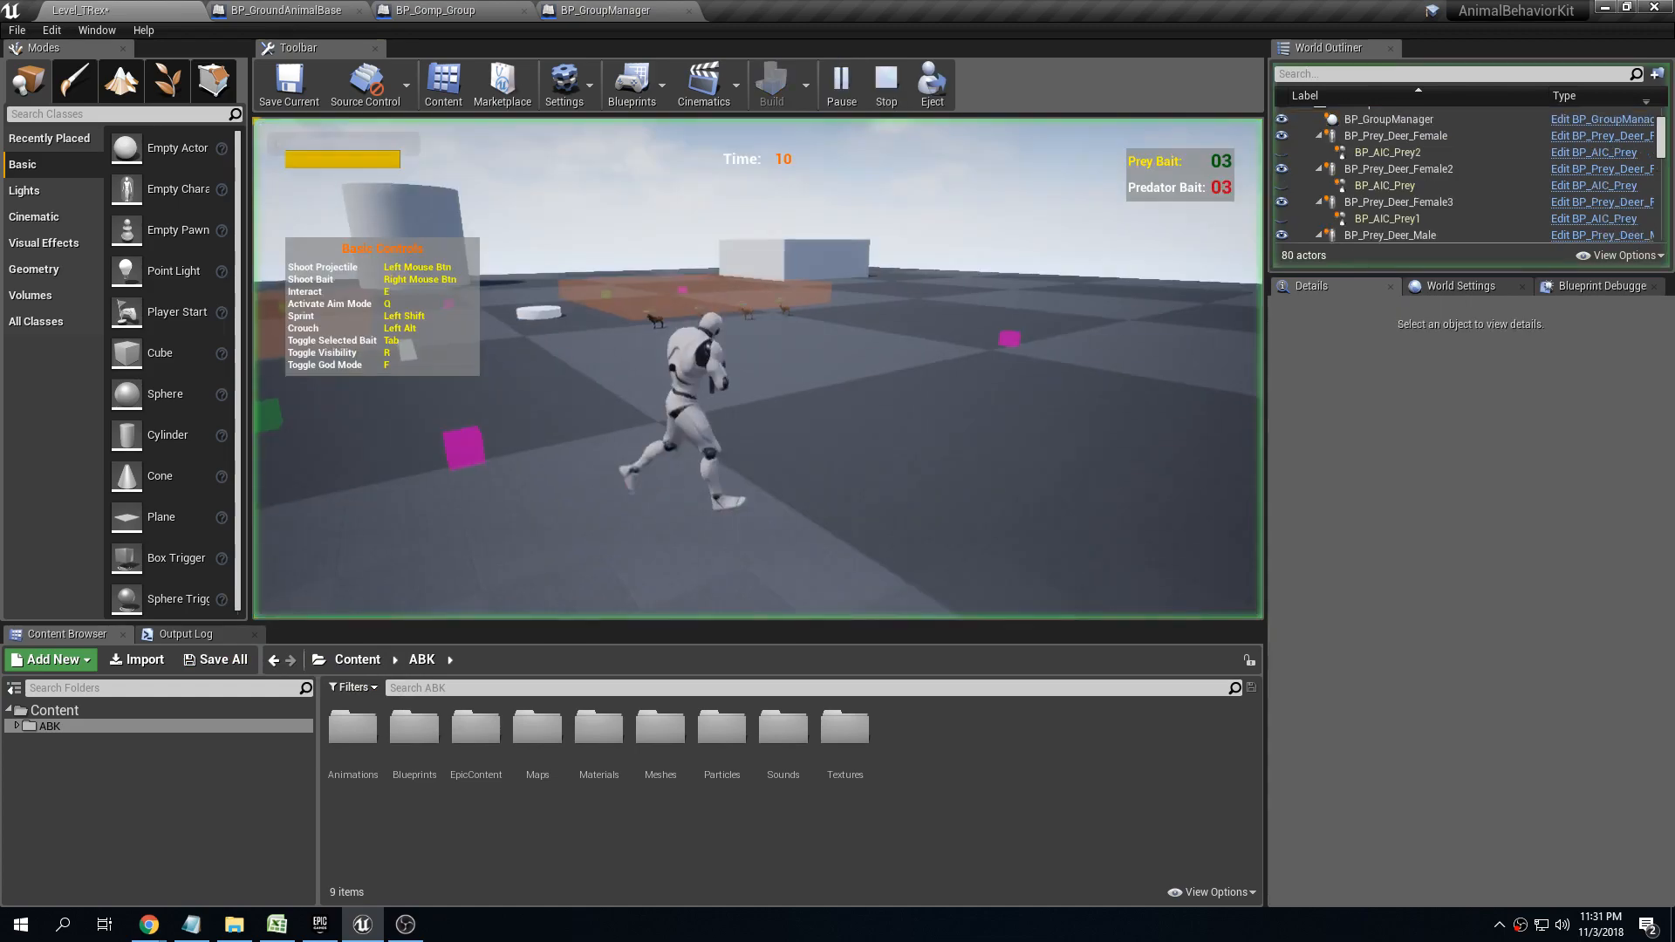
{"action": "key", "text": "w"}
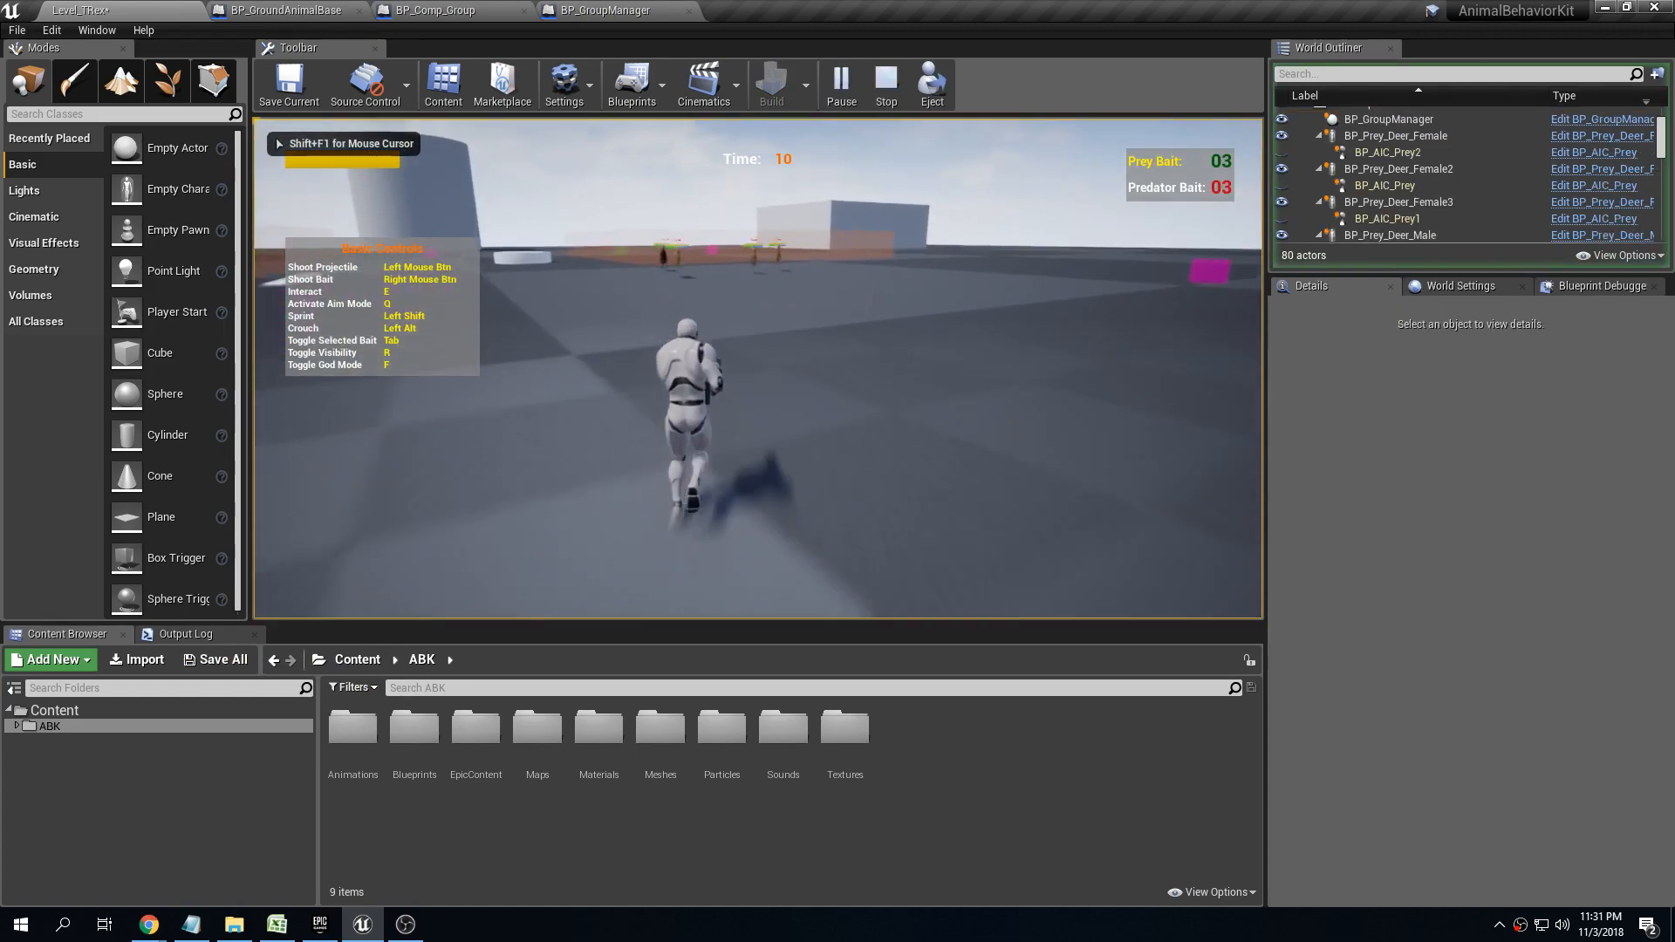
{"action": "key", "text": "shift+w"}
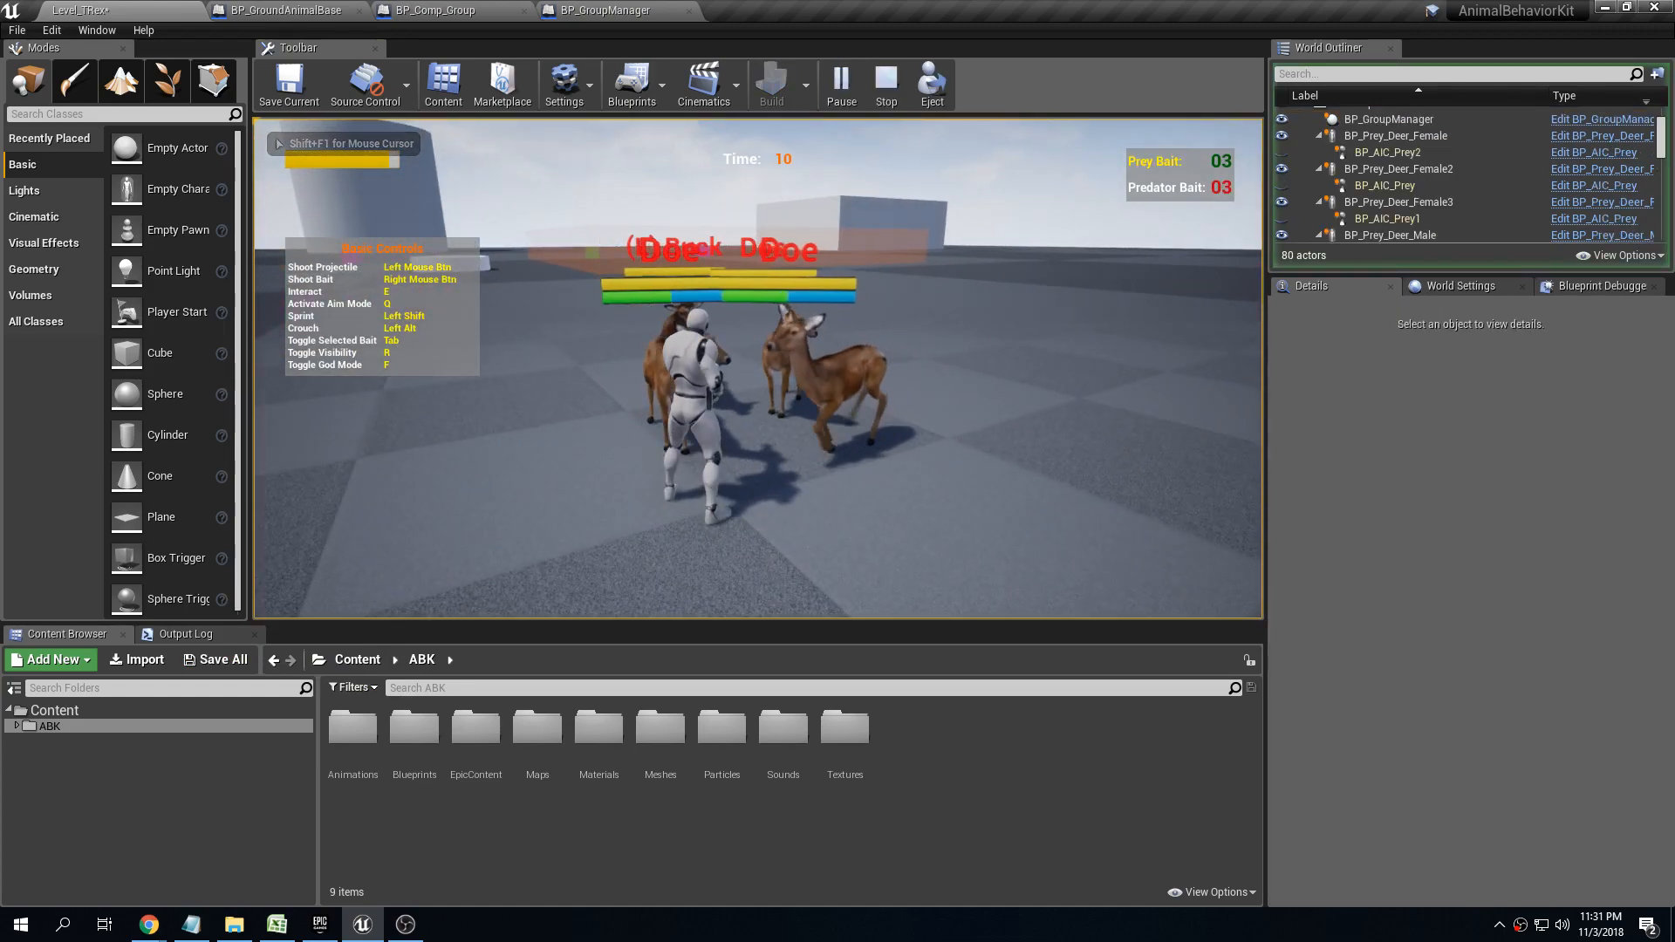
{"action": "key", "text": "f"}
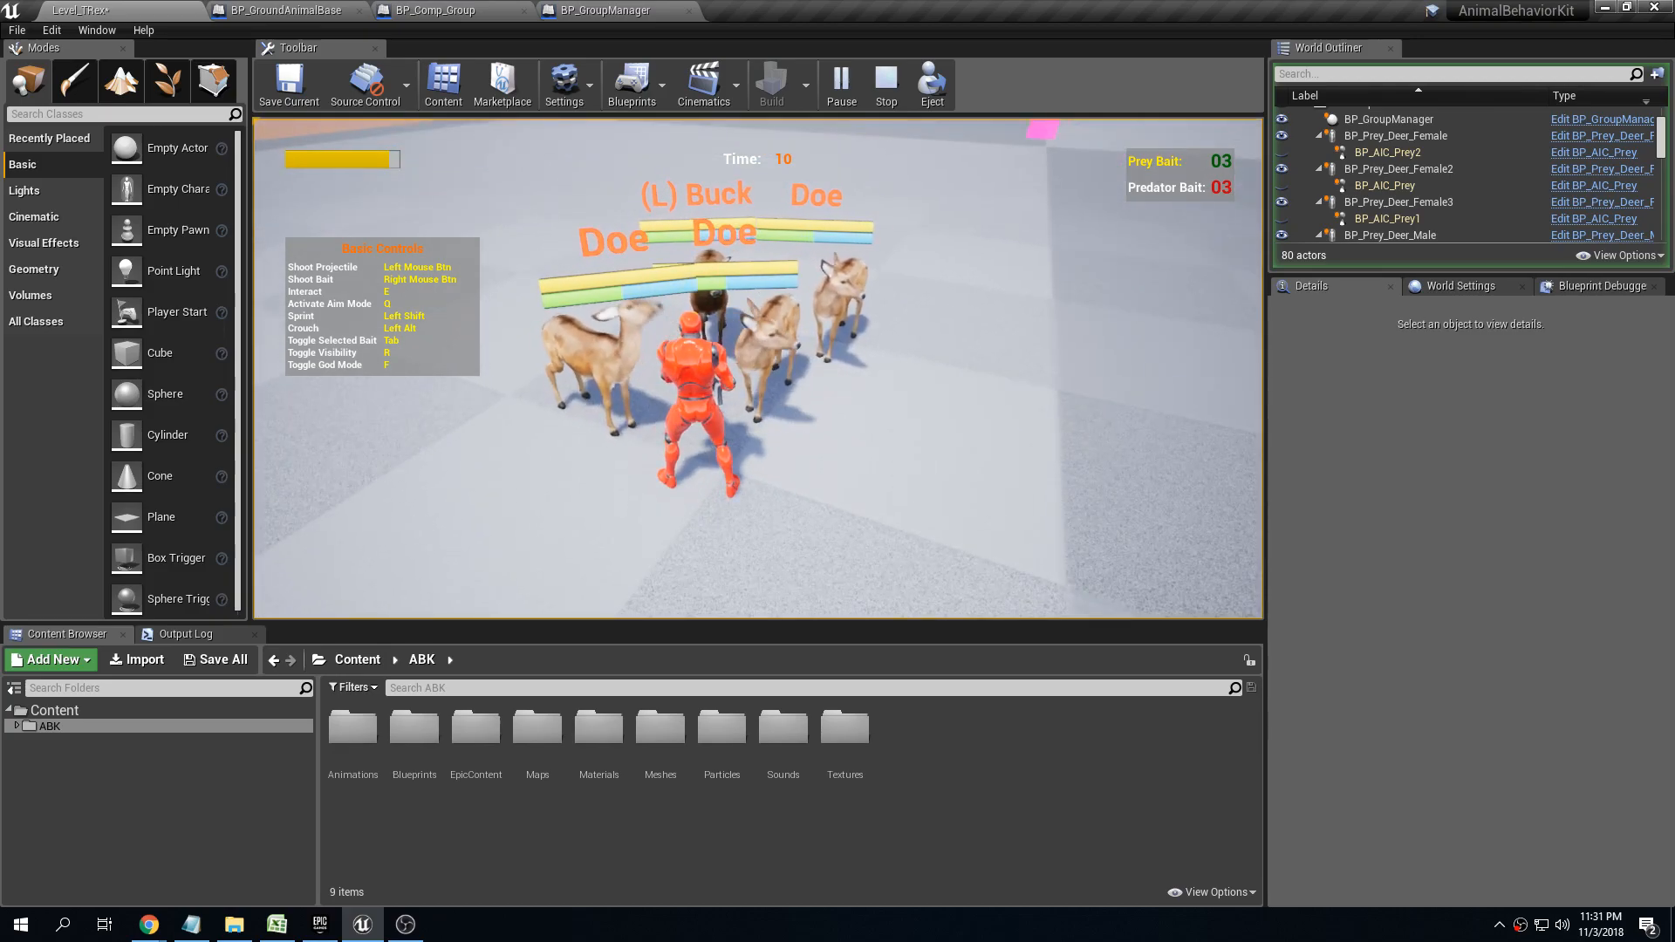
{"action": "key", "text": "Escape"}
Examine the male deer's Animal Details in its general setup, including Damage Amount and No Damage Tags
{"action": "right_click_drag", "start_coordinate": [953, 224], "coordinate": [859, 176]}
{"action": "left_click", "coordinate": [715, 354]}
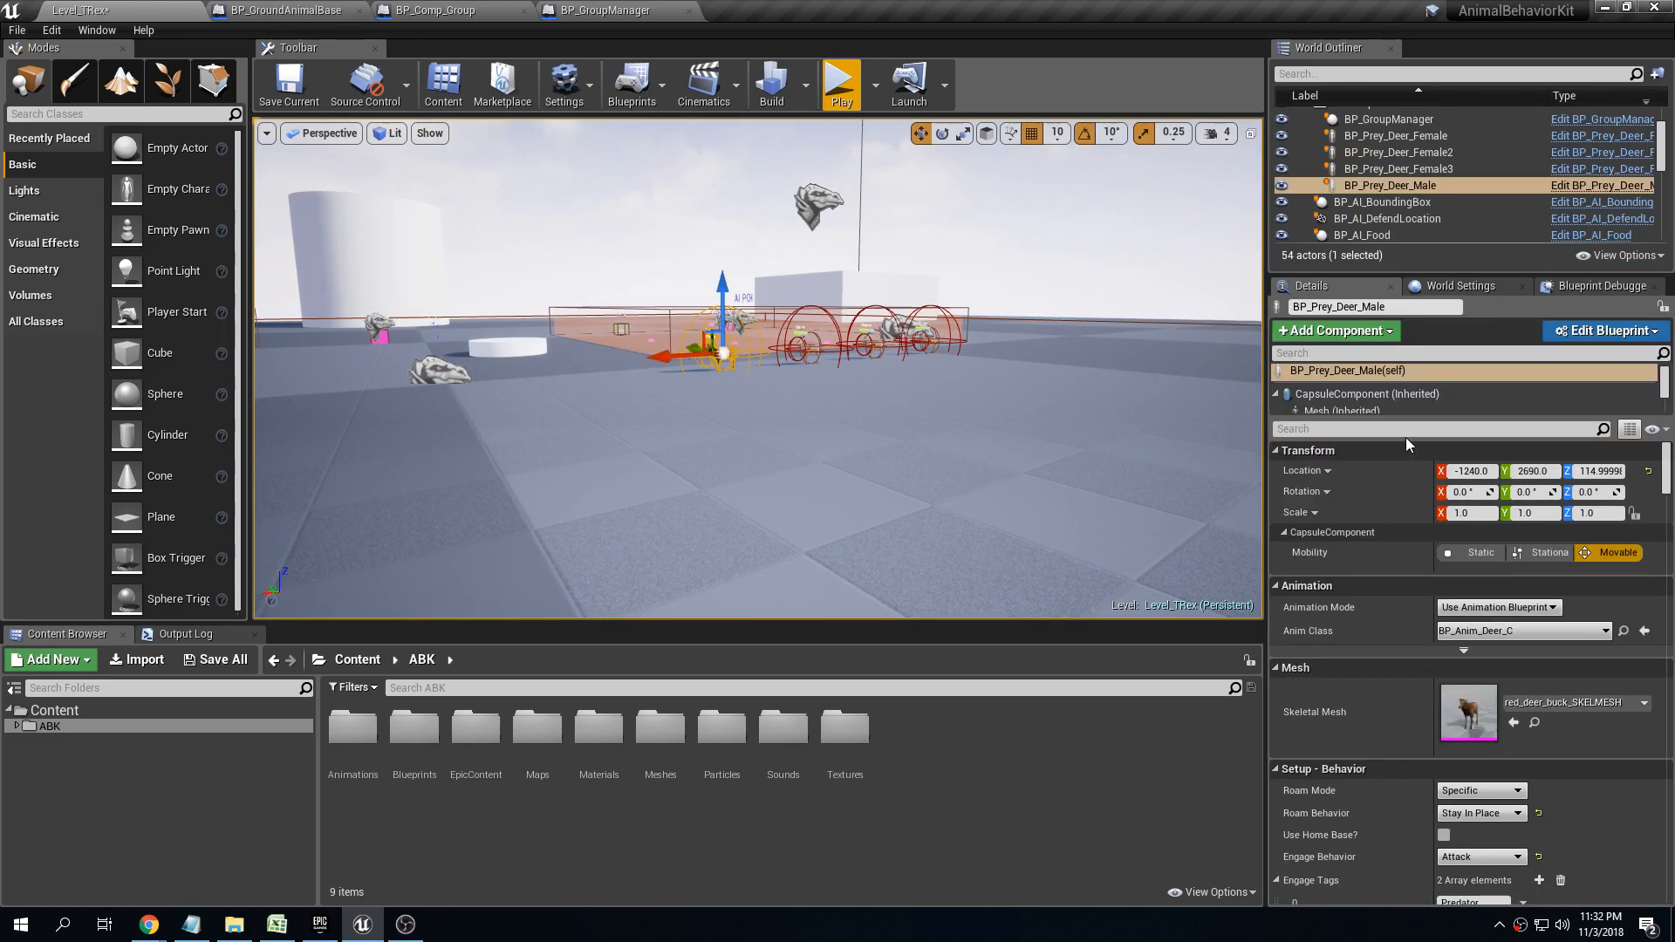
{"action": "scroll", "coordinate": [1351, 604], "scroll_direction": "down", "scroll_amount": 3}
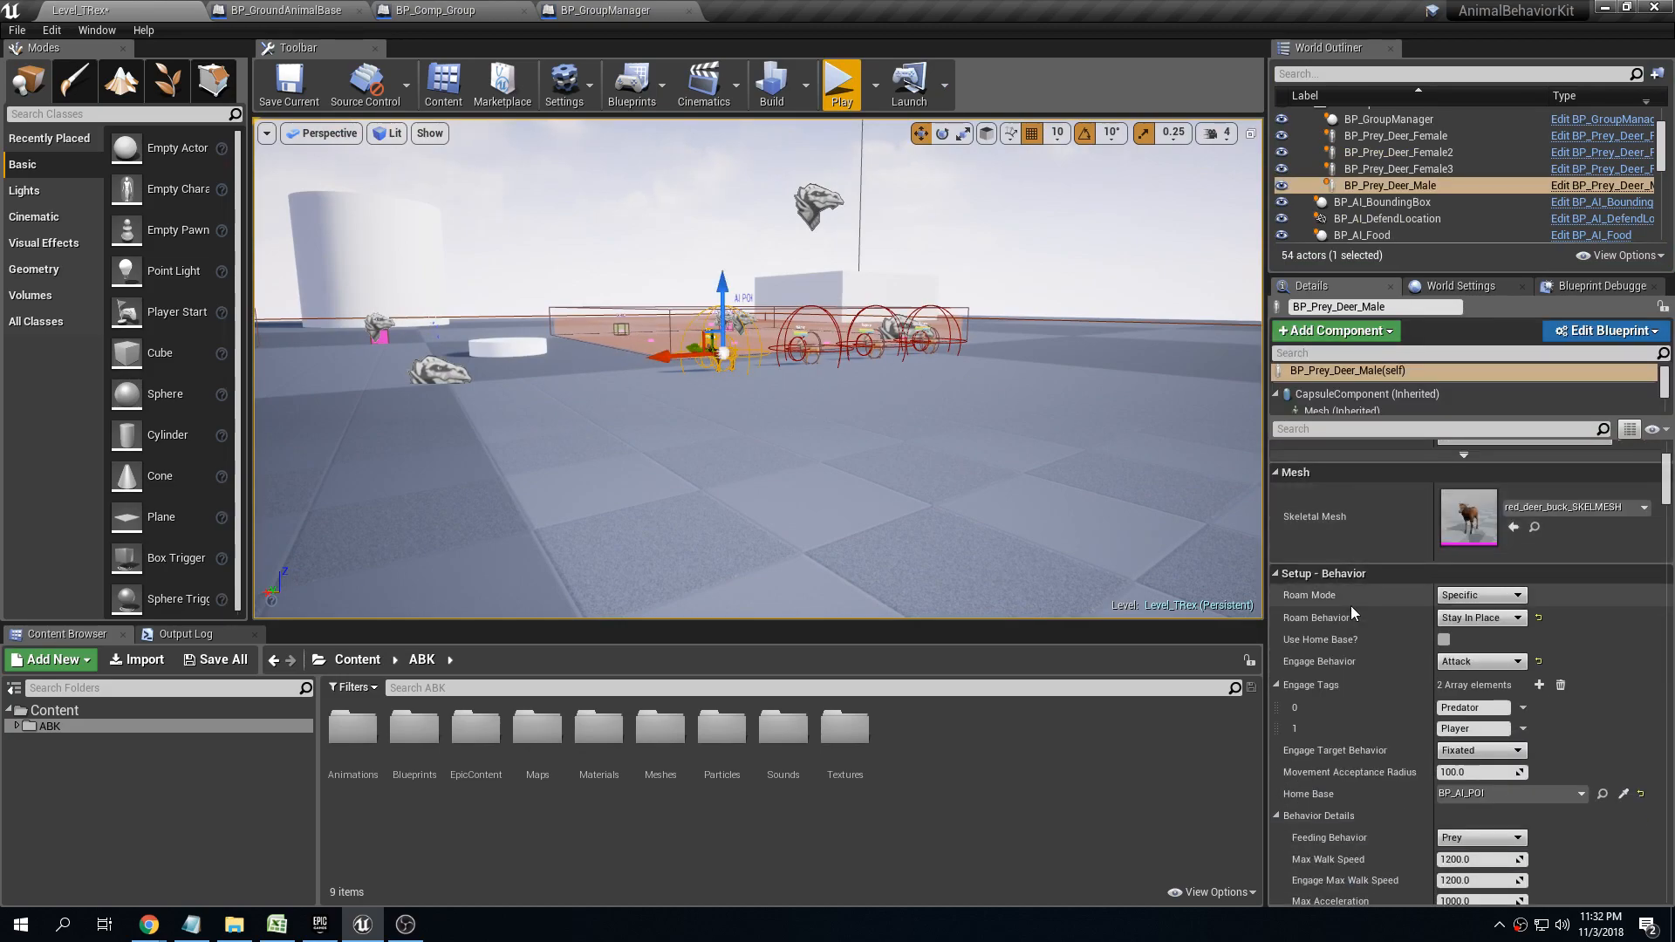
{"action": "left_click", "coordinate": [1335, 573]}
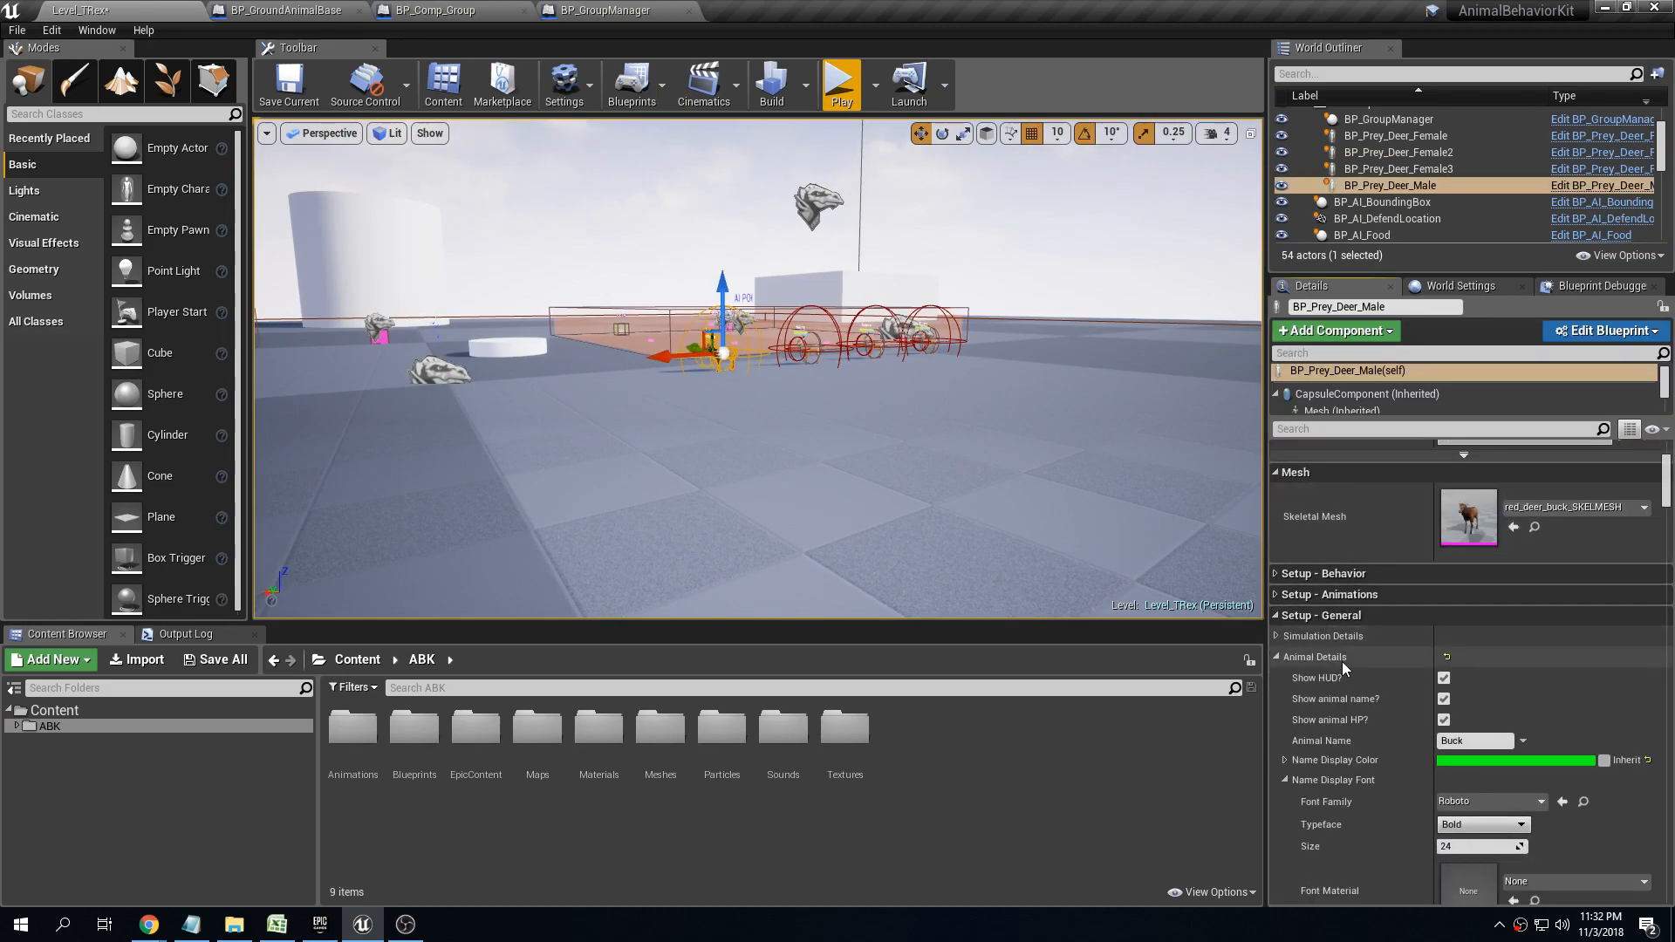
{"action": "scroll", "coordinate": [1340, 661], "scroll_direction": "down", "scroll_amount": 2}
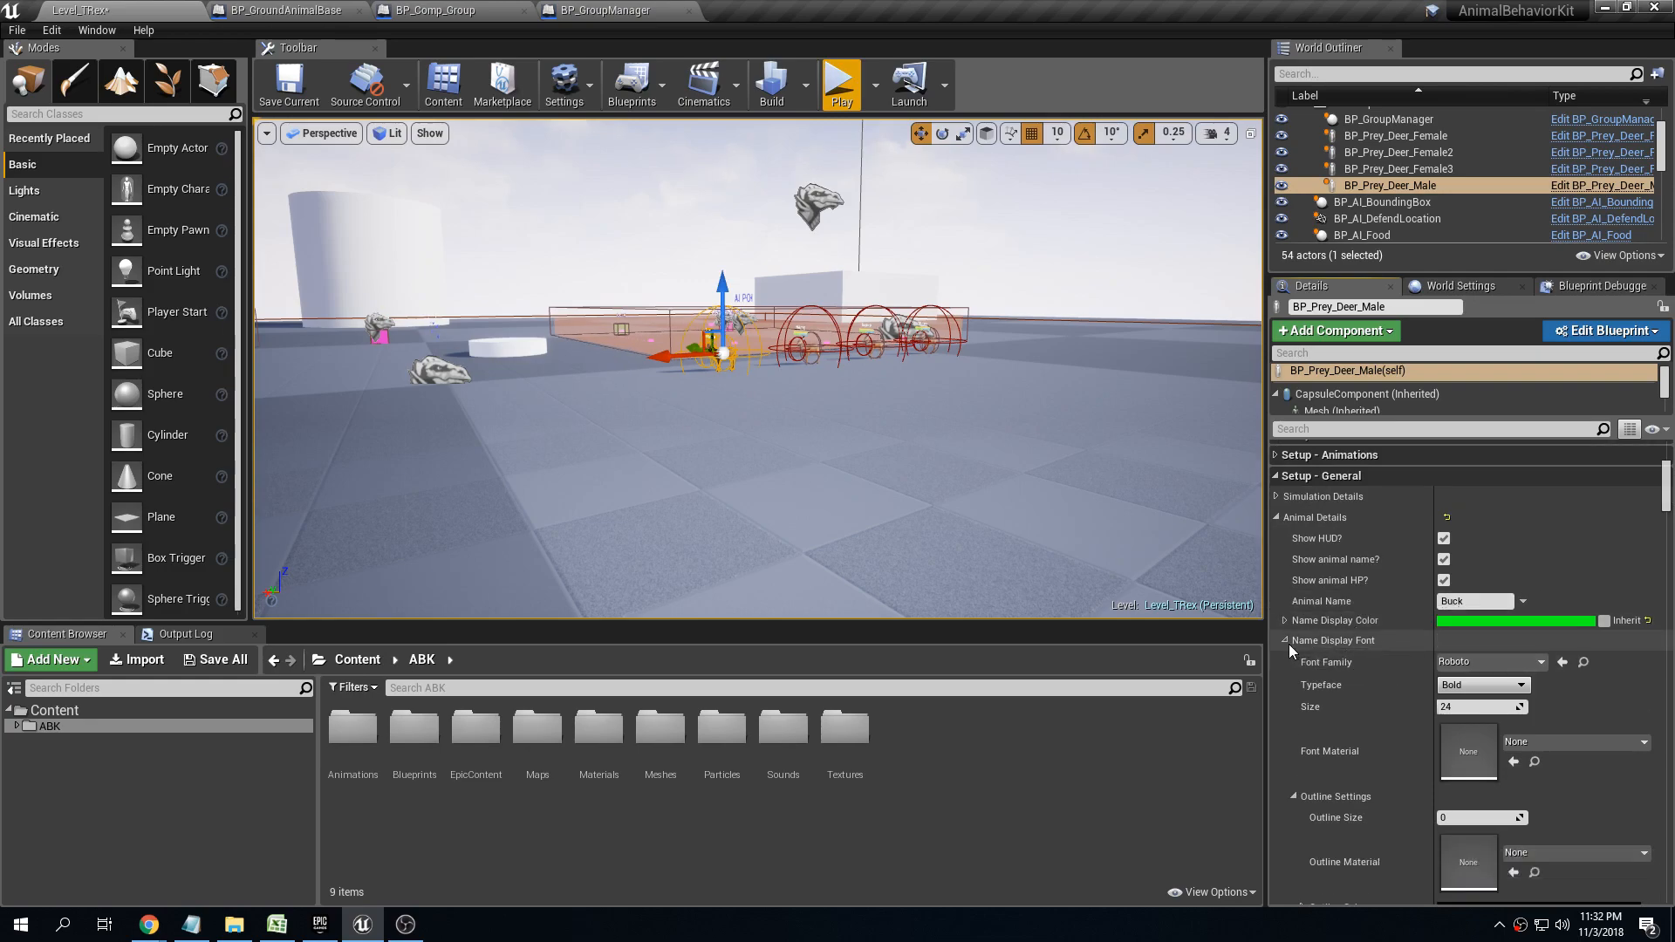
{"action": "left_click", "coordinate": [1289, 644]}
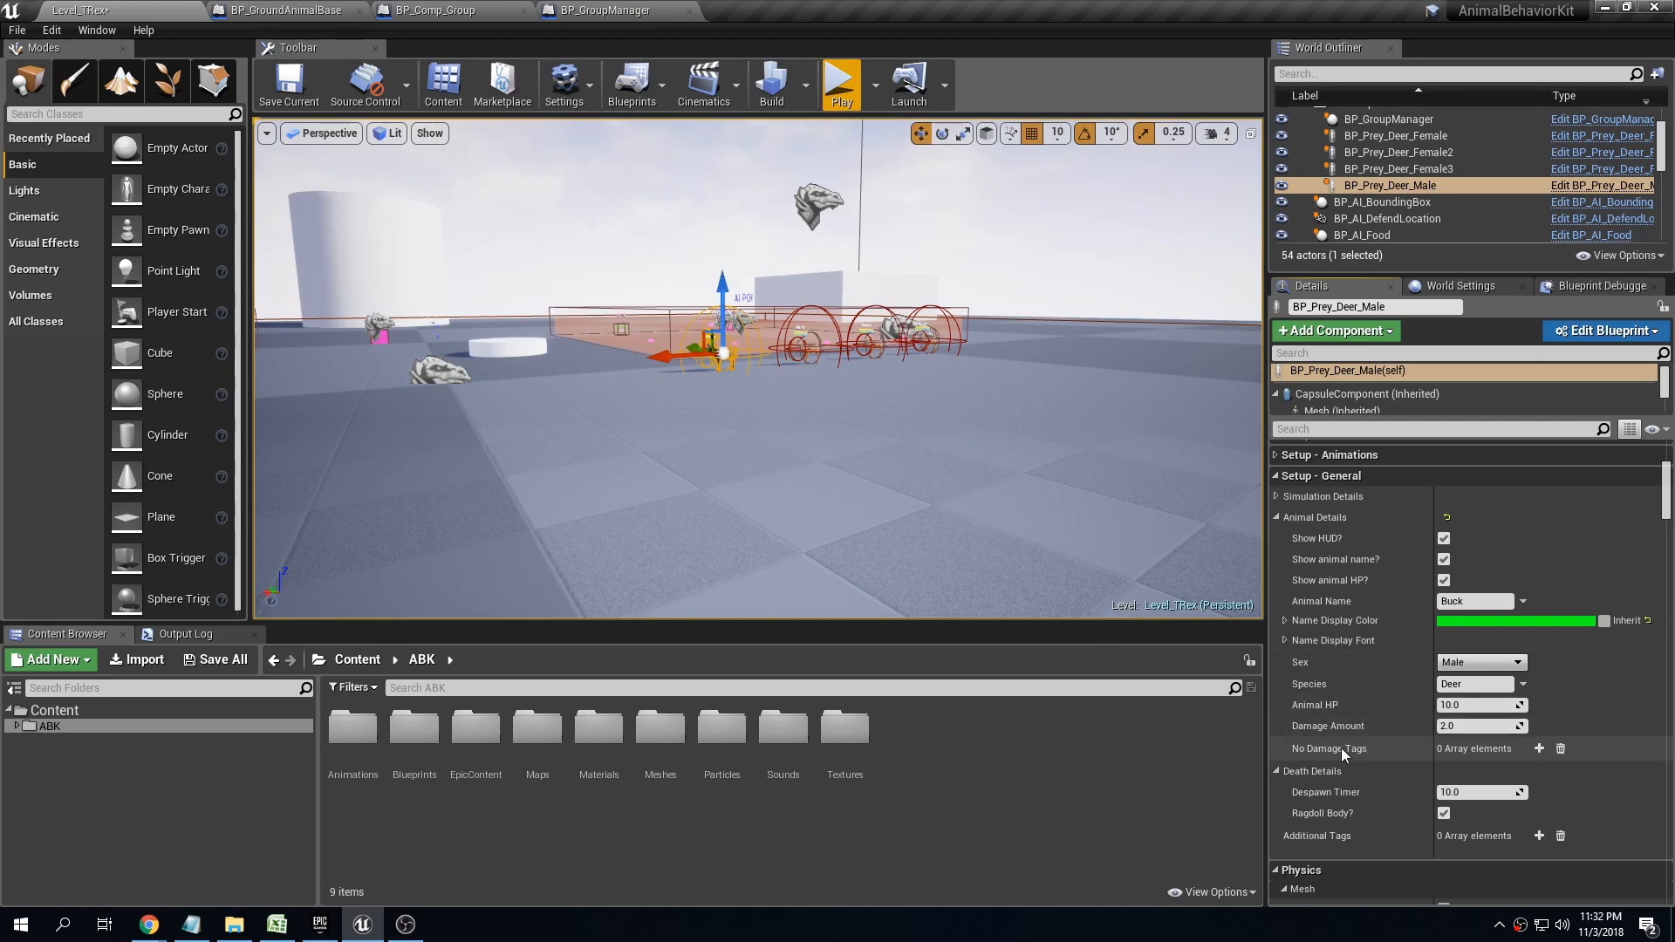
Set the group manager's Engage Behavior Method to Use group engage behavior and its Group Engage Behavior to Ignore
{"action": "left_click", "coordinate": [822, 197]}
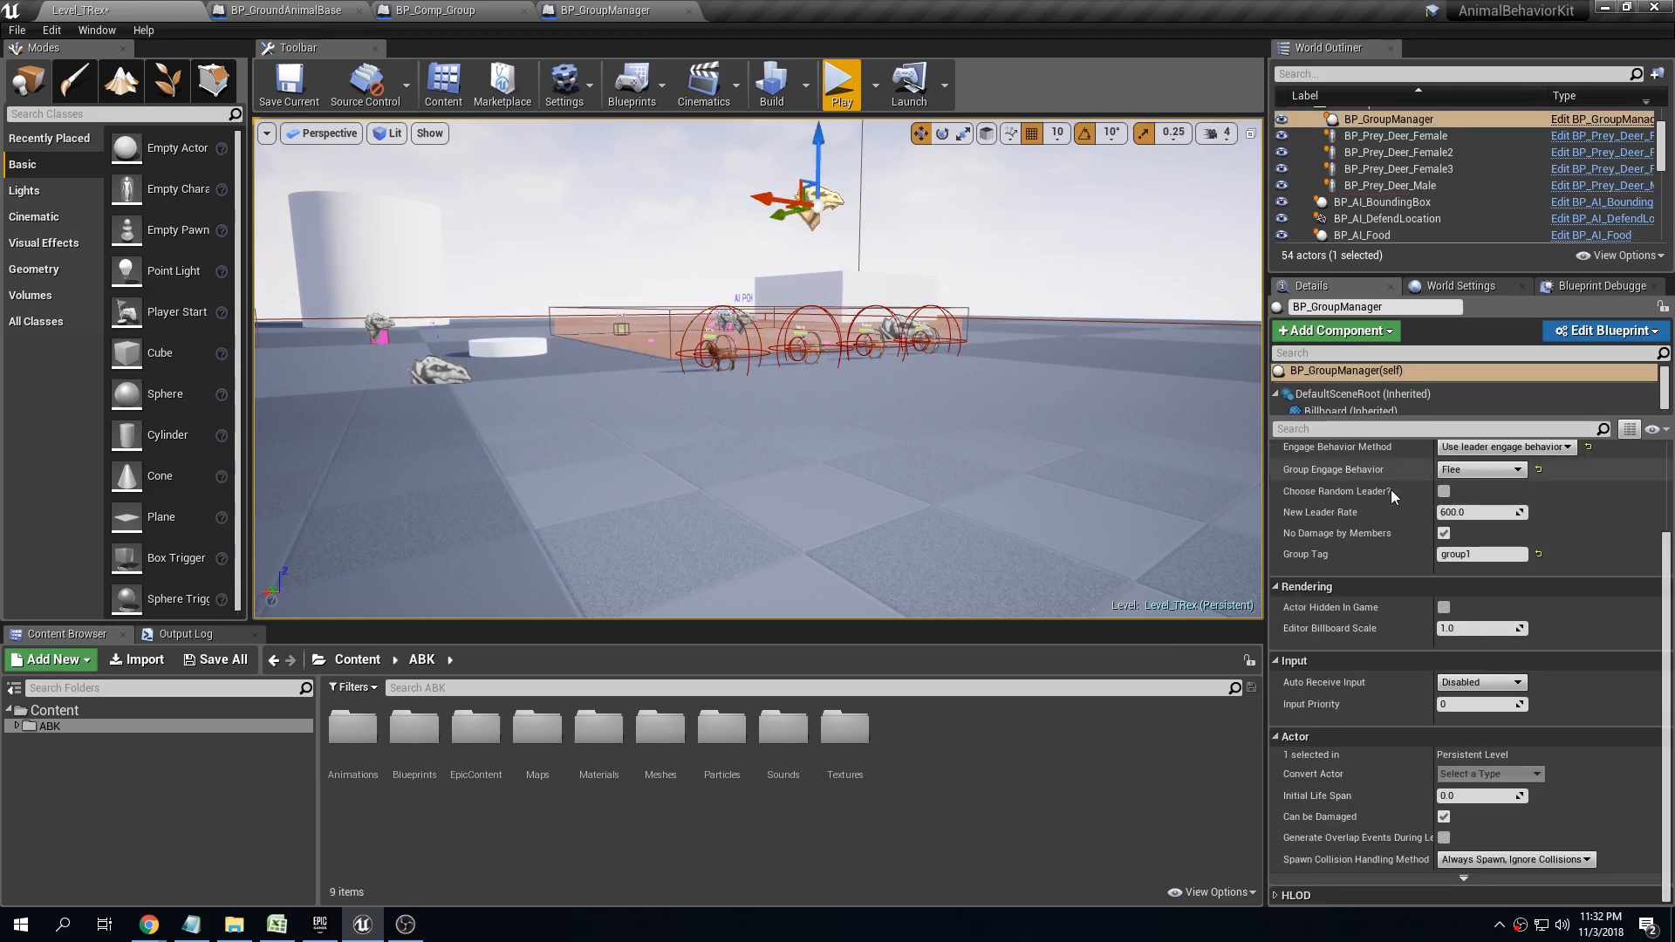
{"action": "scroll", "coordinate": [1483, 514], "scroll_direction": "up", "scroll_amount": 2}
{"action": "left_click", "coordinate": [1499, 530]}
{"action": "left_click", "coordinate": [1497, 545]}
{"action": "left_click", "coordinate": [1491, 553]}
{"action": "left_click", "coordinate": [1490, 568]}
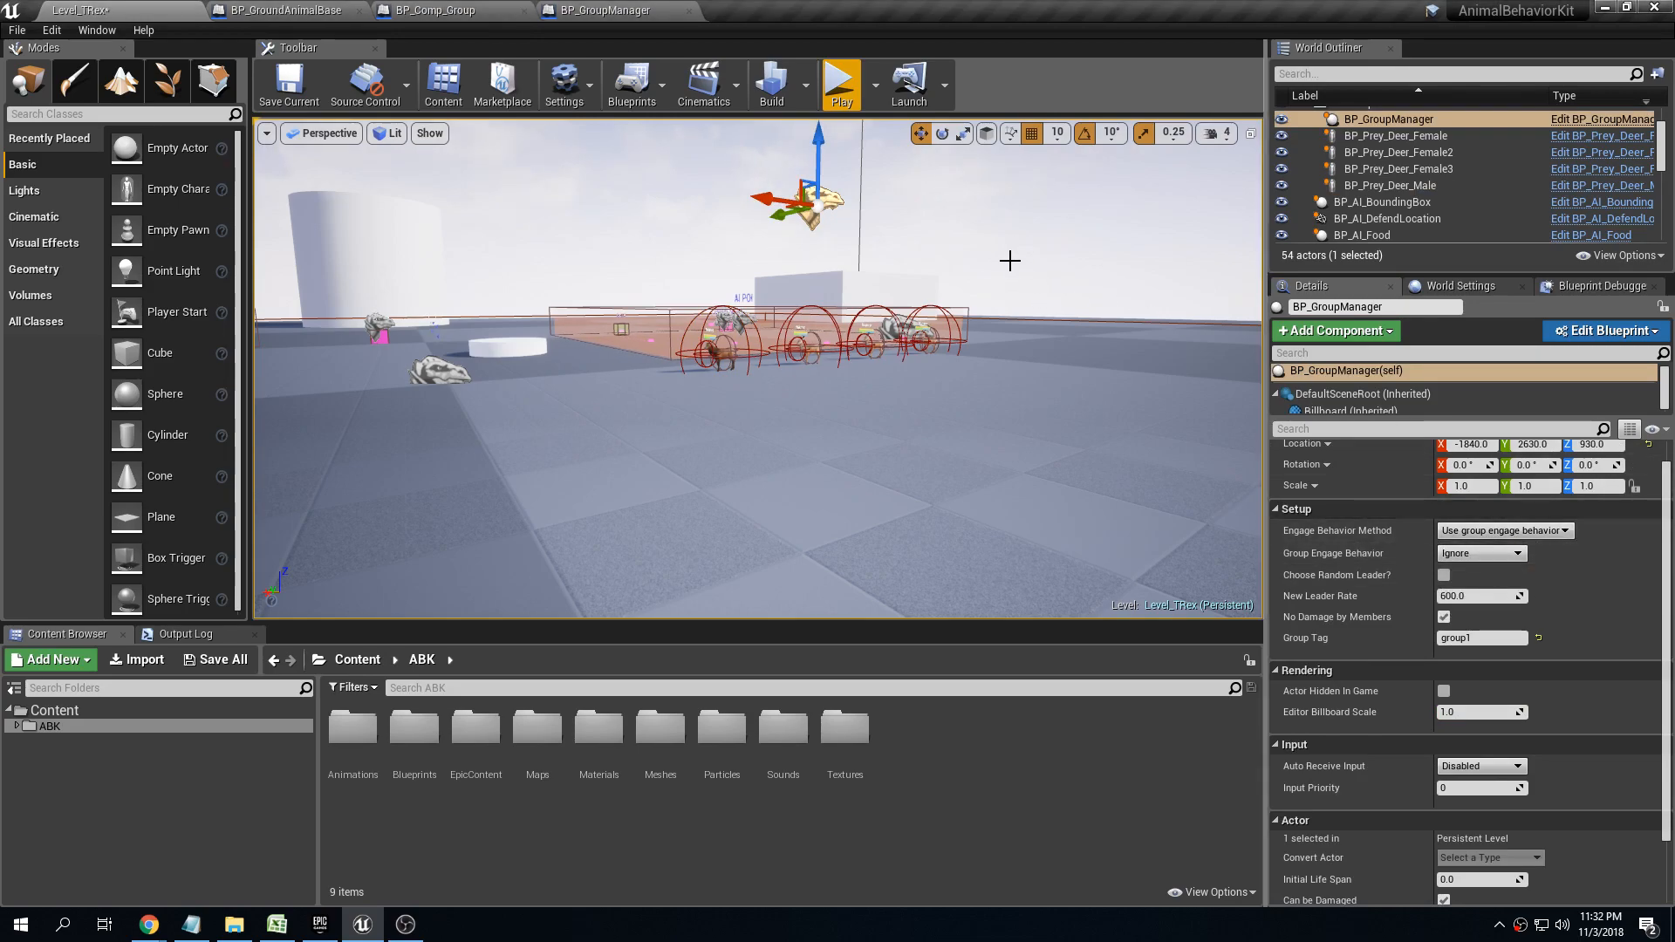
Play-test the level and walk up to the buck to check whether the herd ignores the character
{"action": "left_click", "coordinate": [840, 81]}
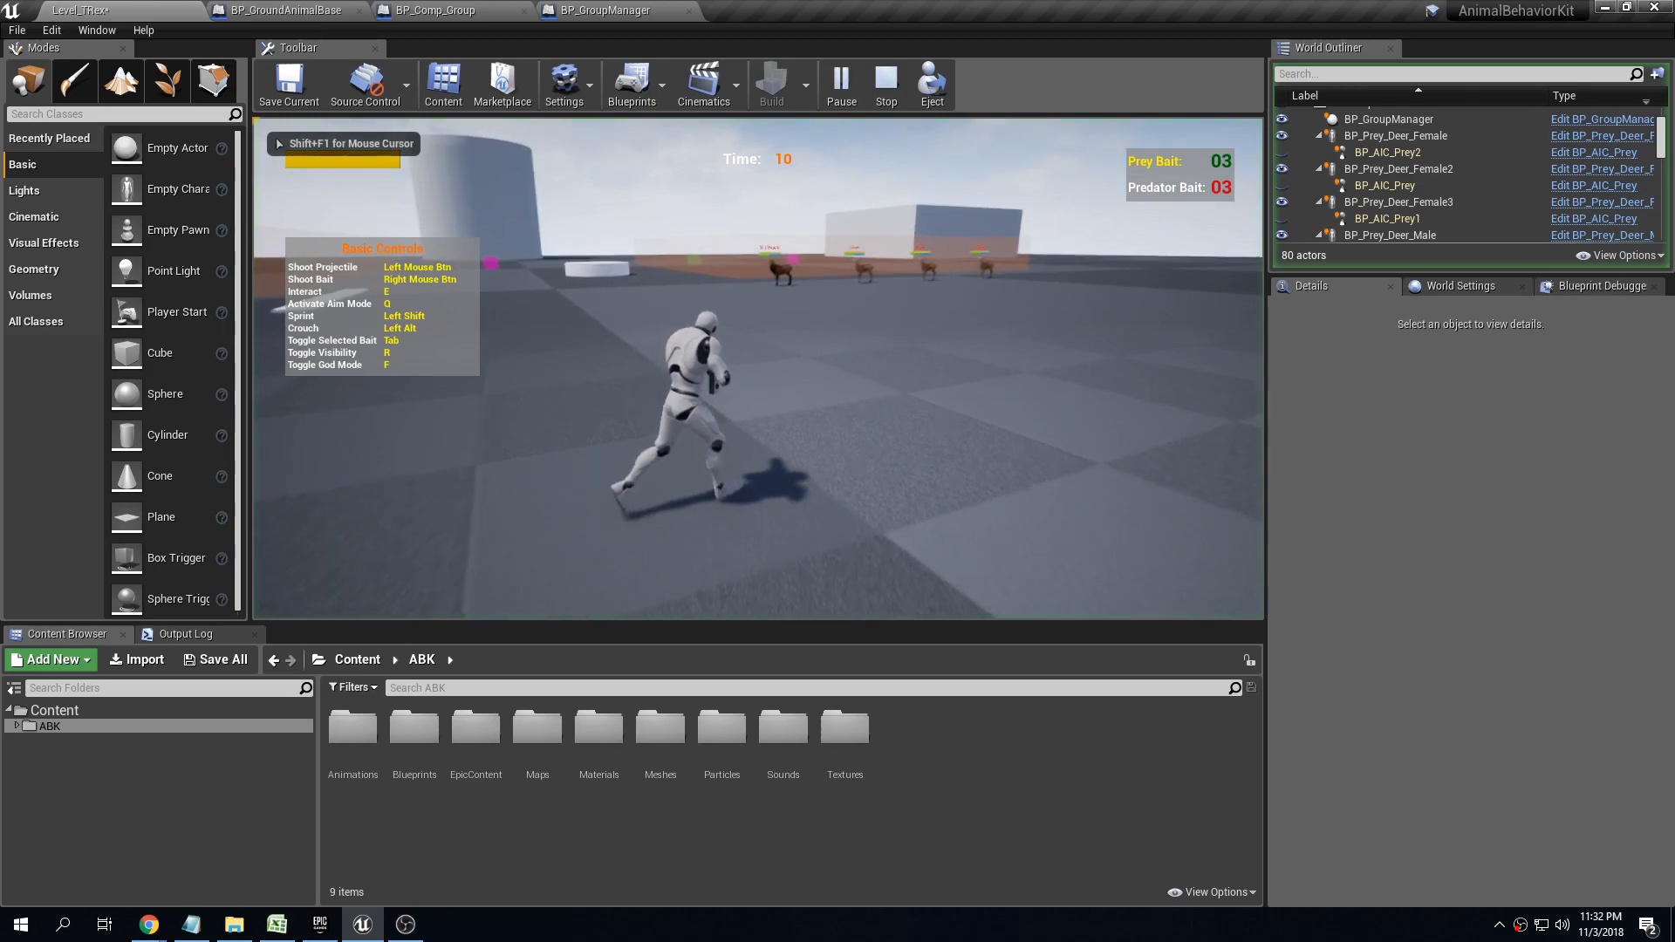
{"action": "key", "text": "w"}
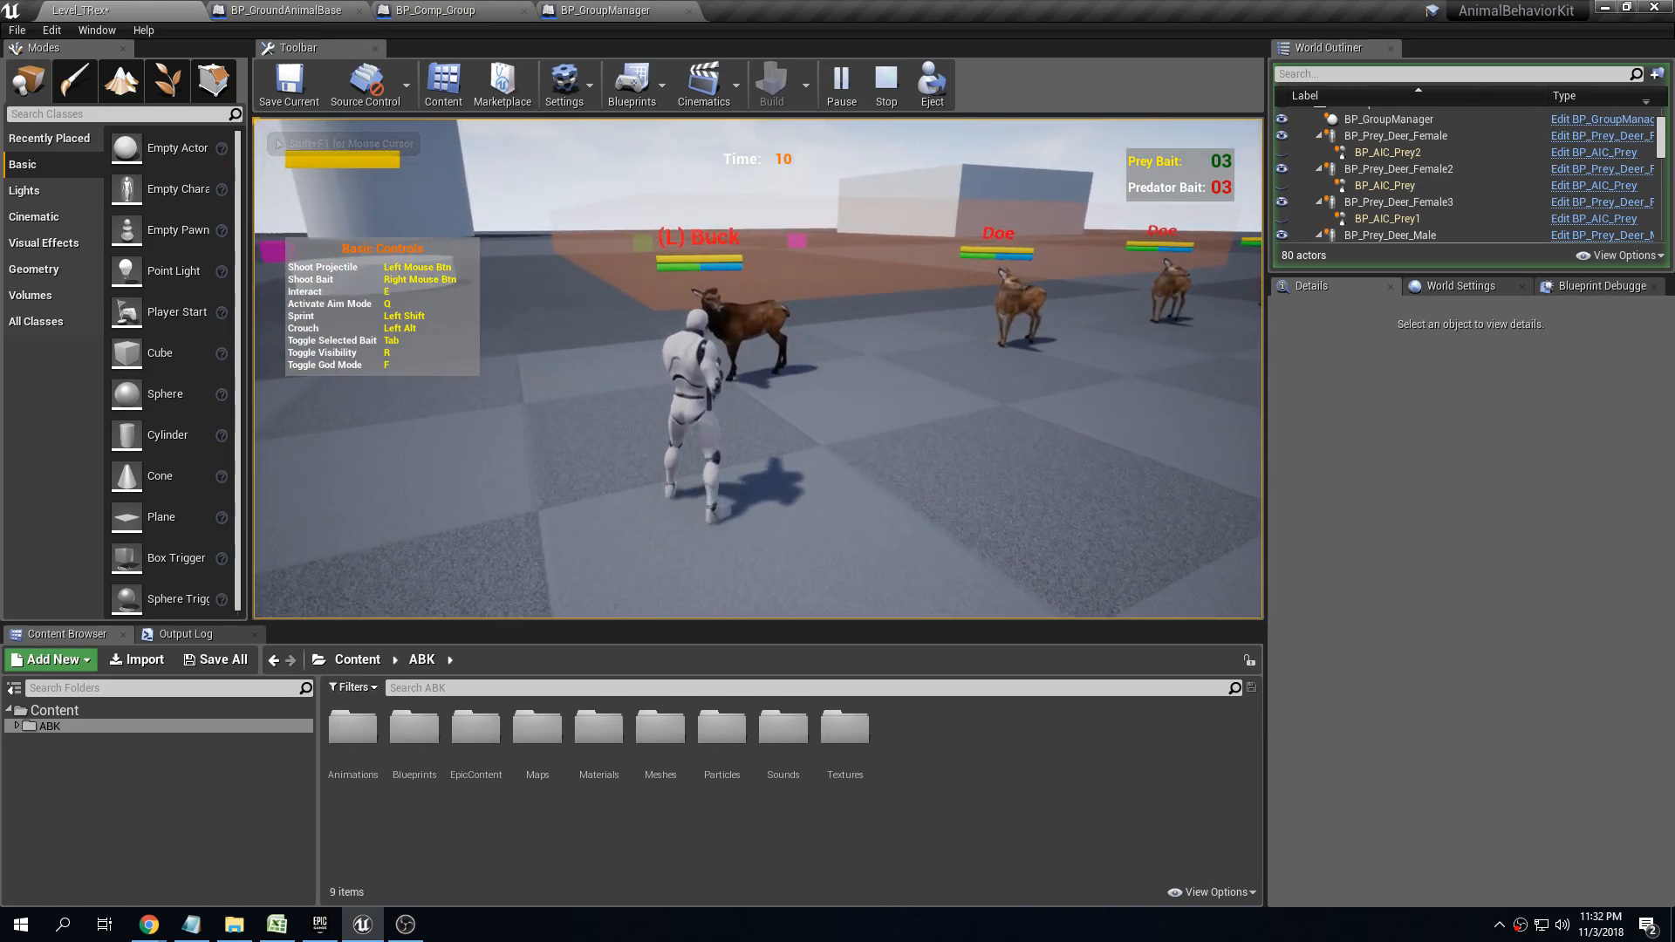
{"action": "left_click", "coordinate": [759, 369]}
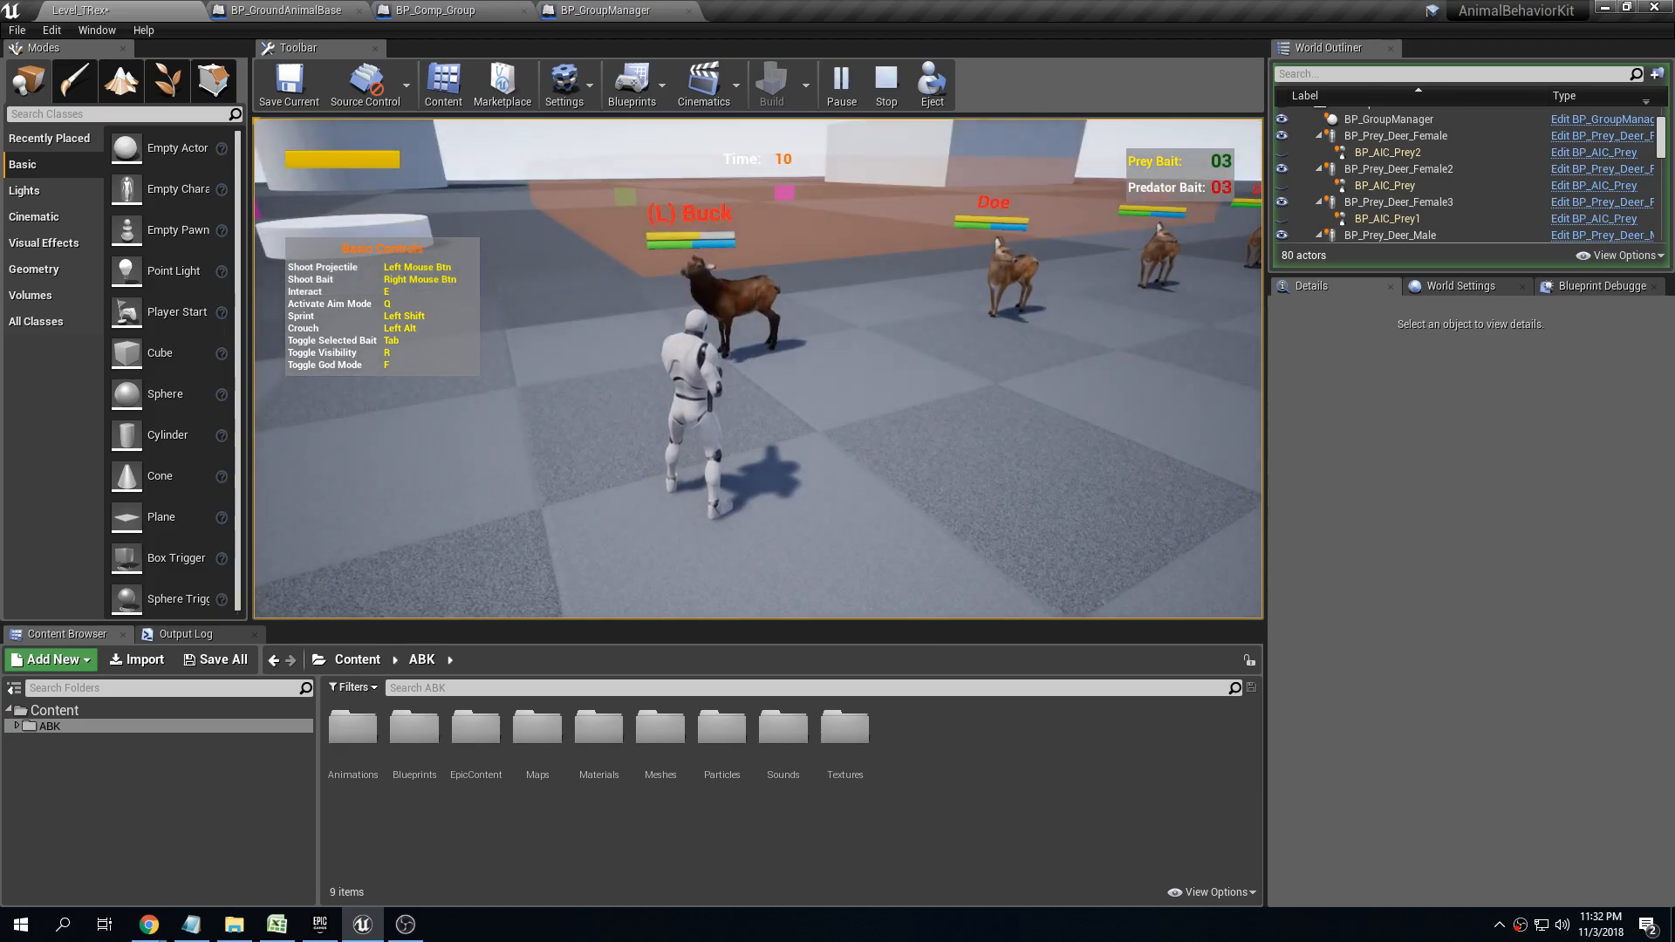
{"action": "key", "text": "Escape"}
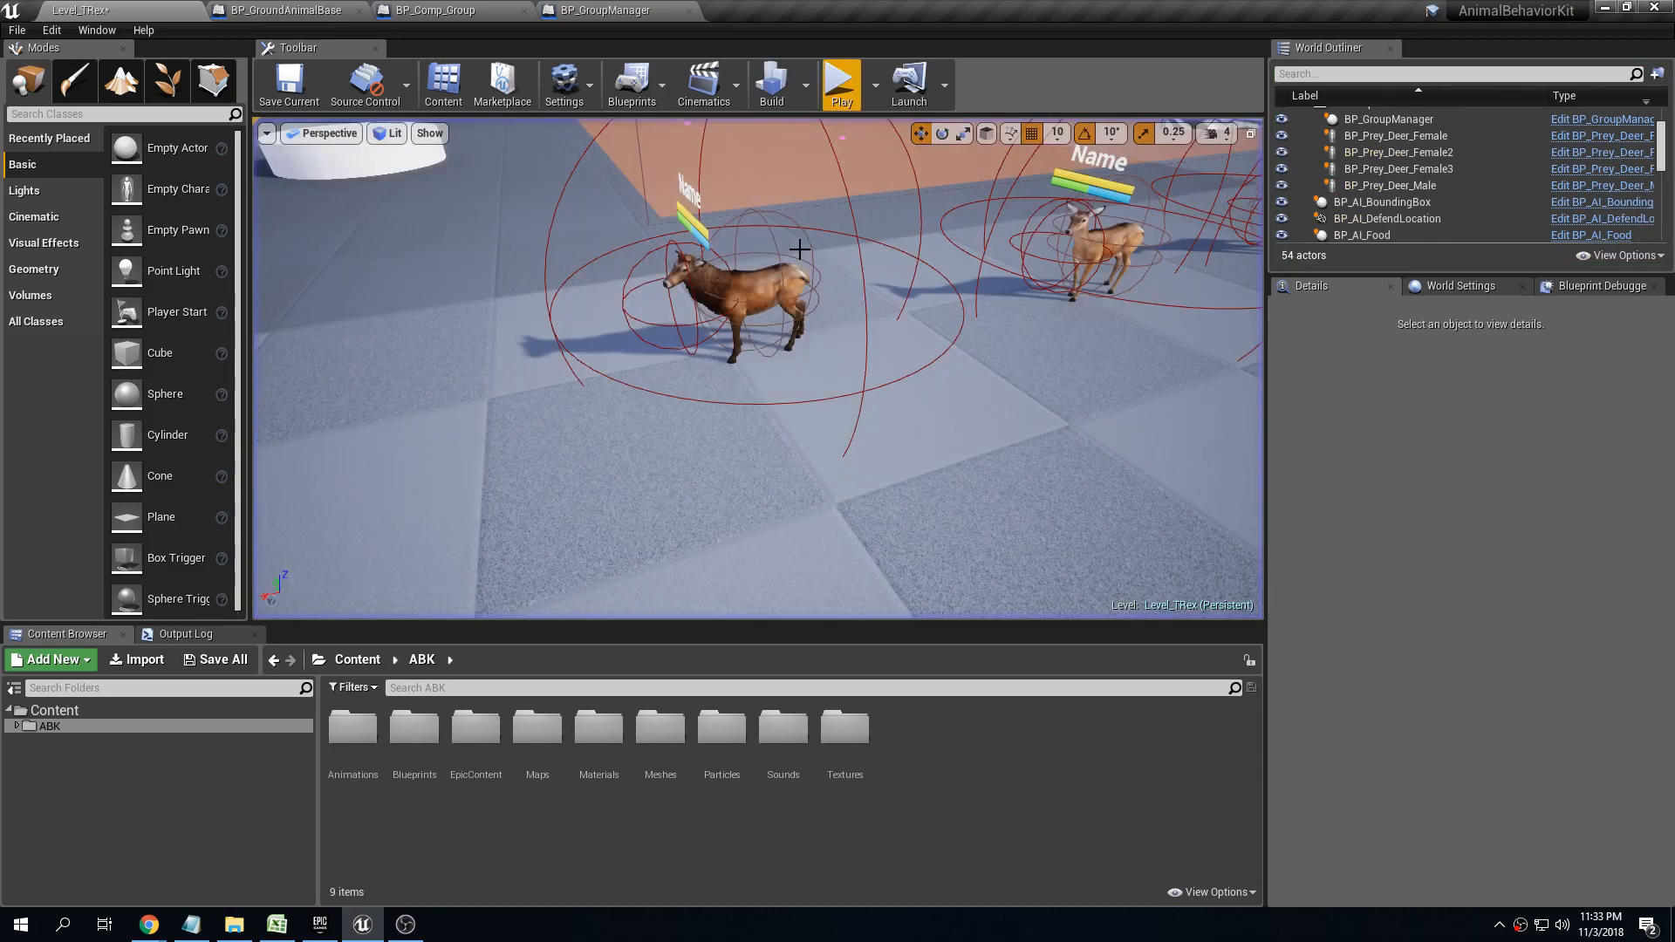
{"action": "right_click_drag", "start_coordinate": [748, 298], "coordinate": [747, 297]}
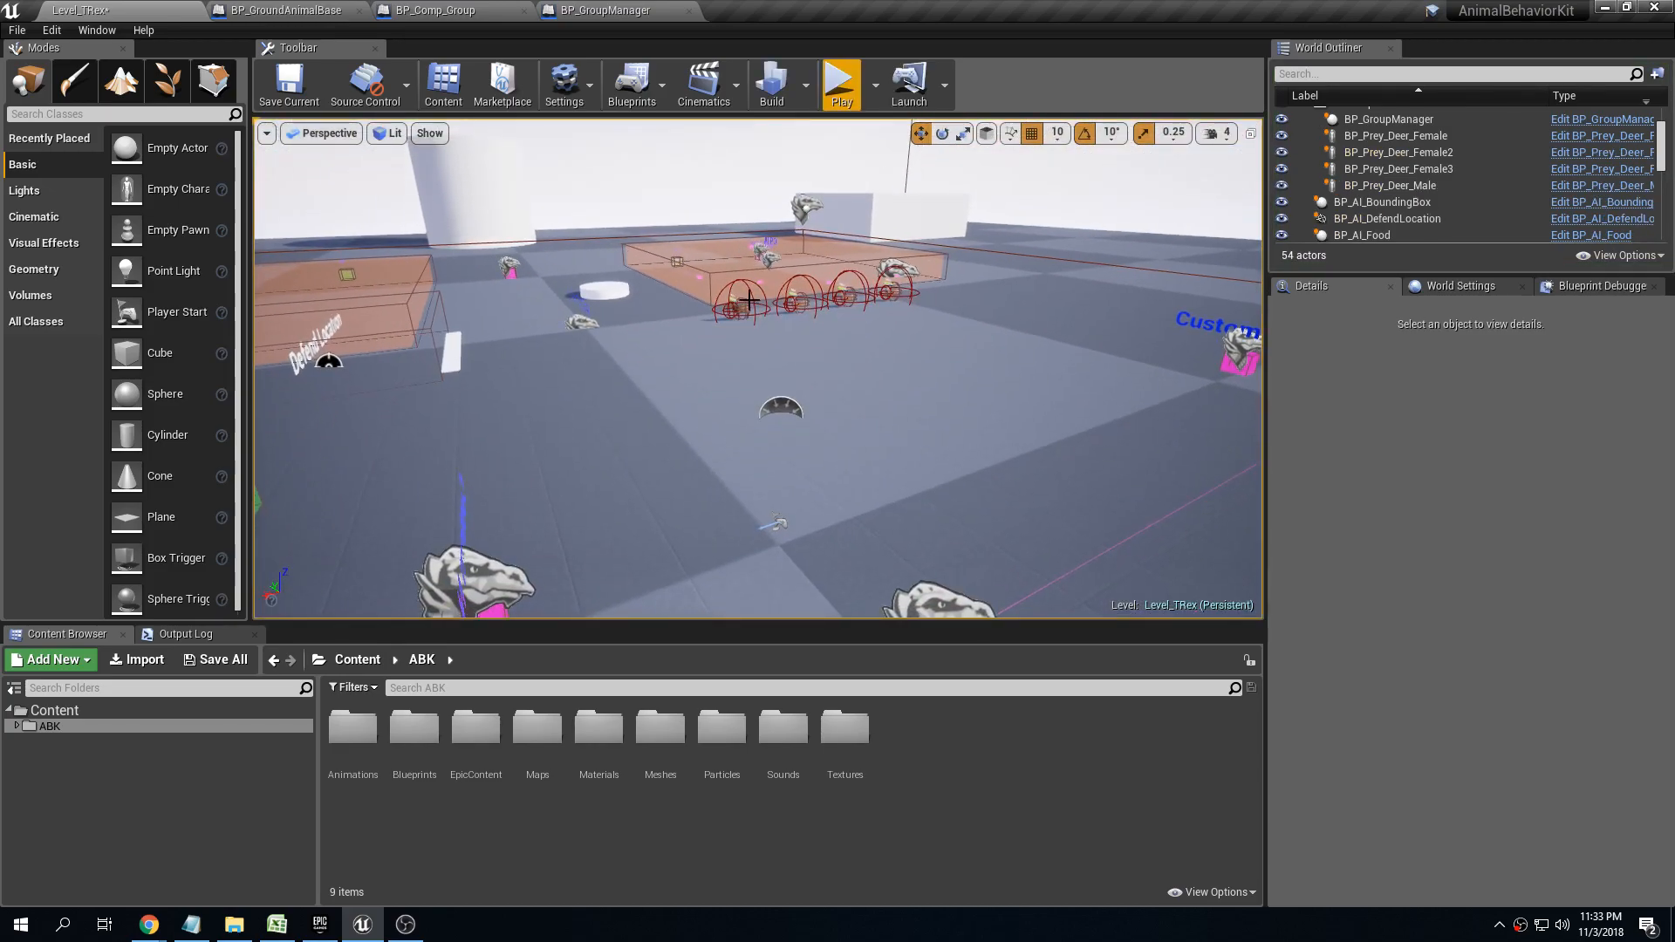
Add a Player entry to the male deer's No Damage Tags
{"action": "left_click", "coordinate": [741, 306]}
{"action": "scroll", "coordinate": [1349, 585], "scroll_direction": "down", "scroll_amount": 10}
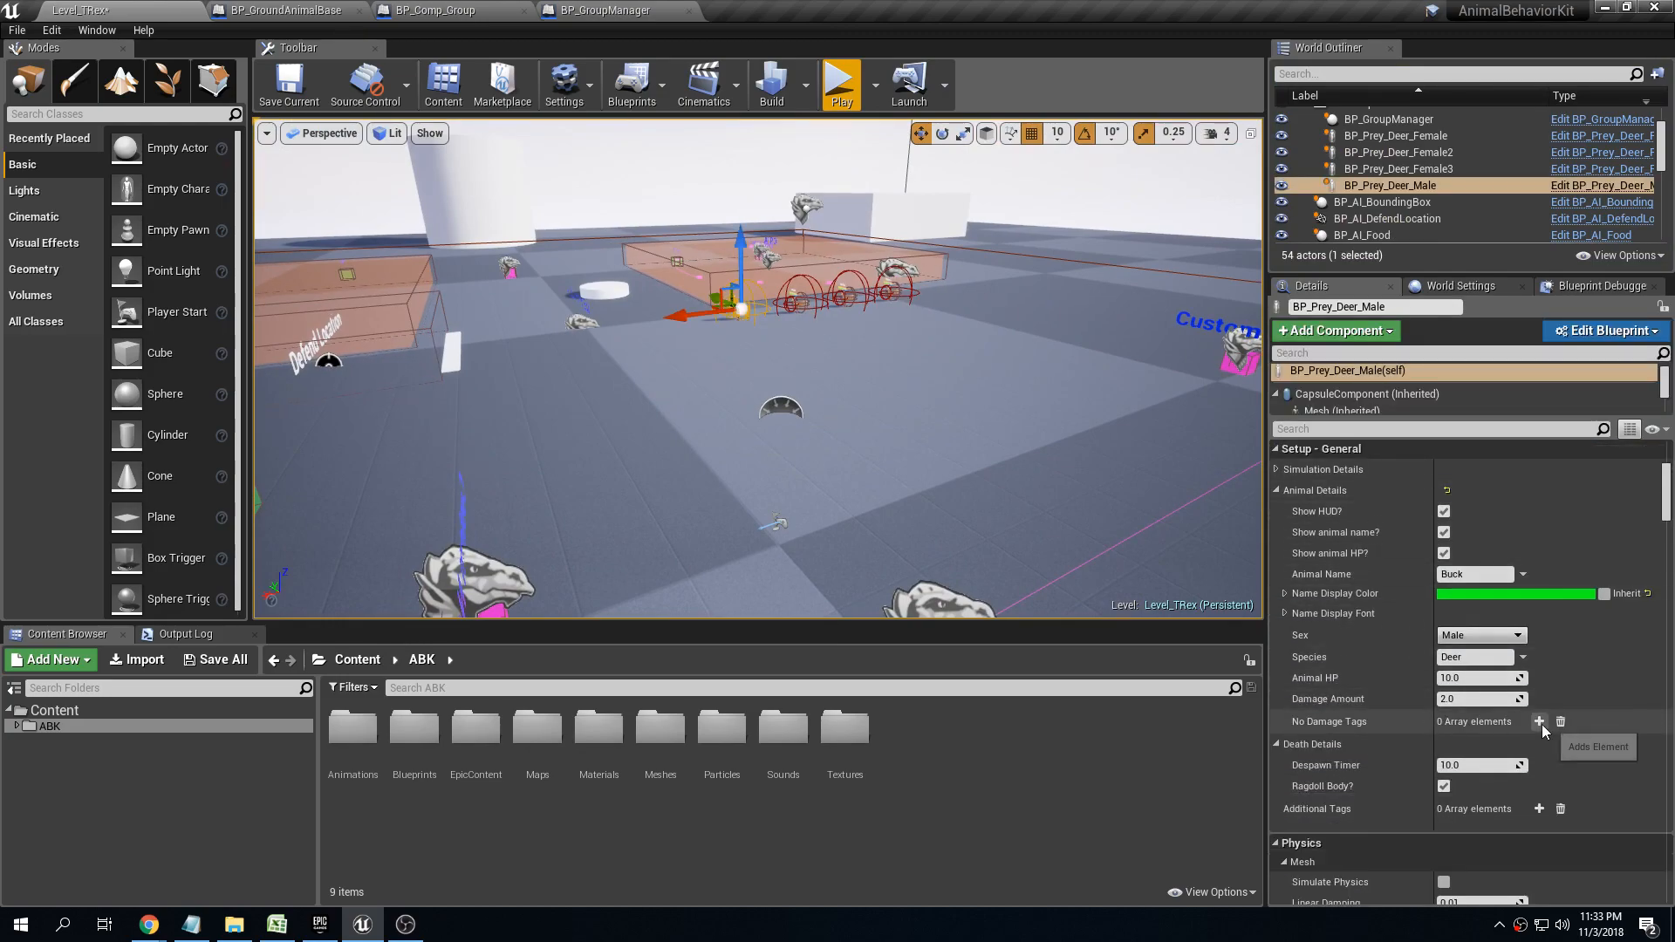
{"action": "left_click", "coordinate": [1539, 722]}
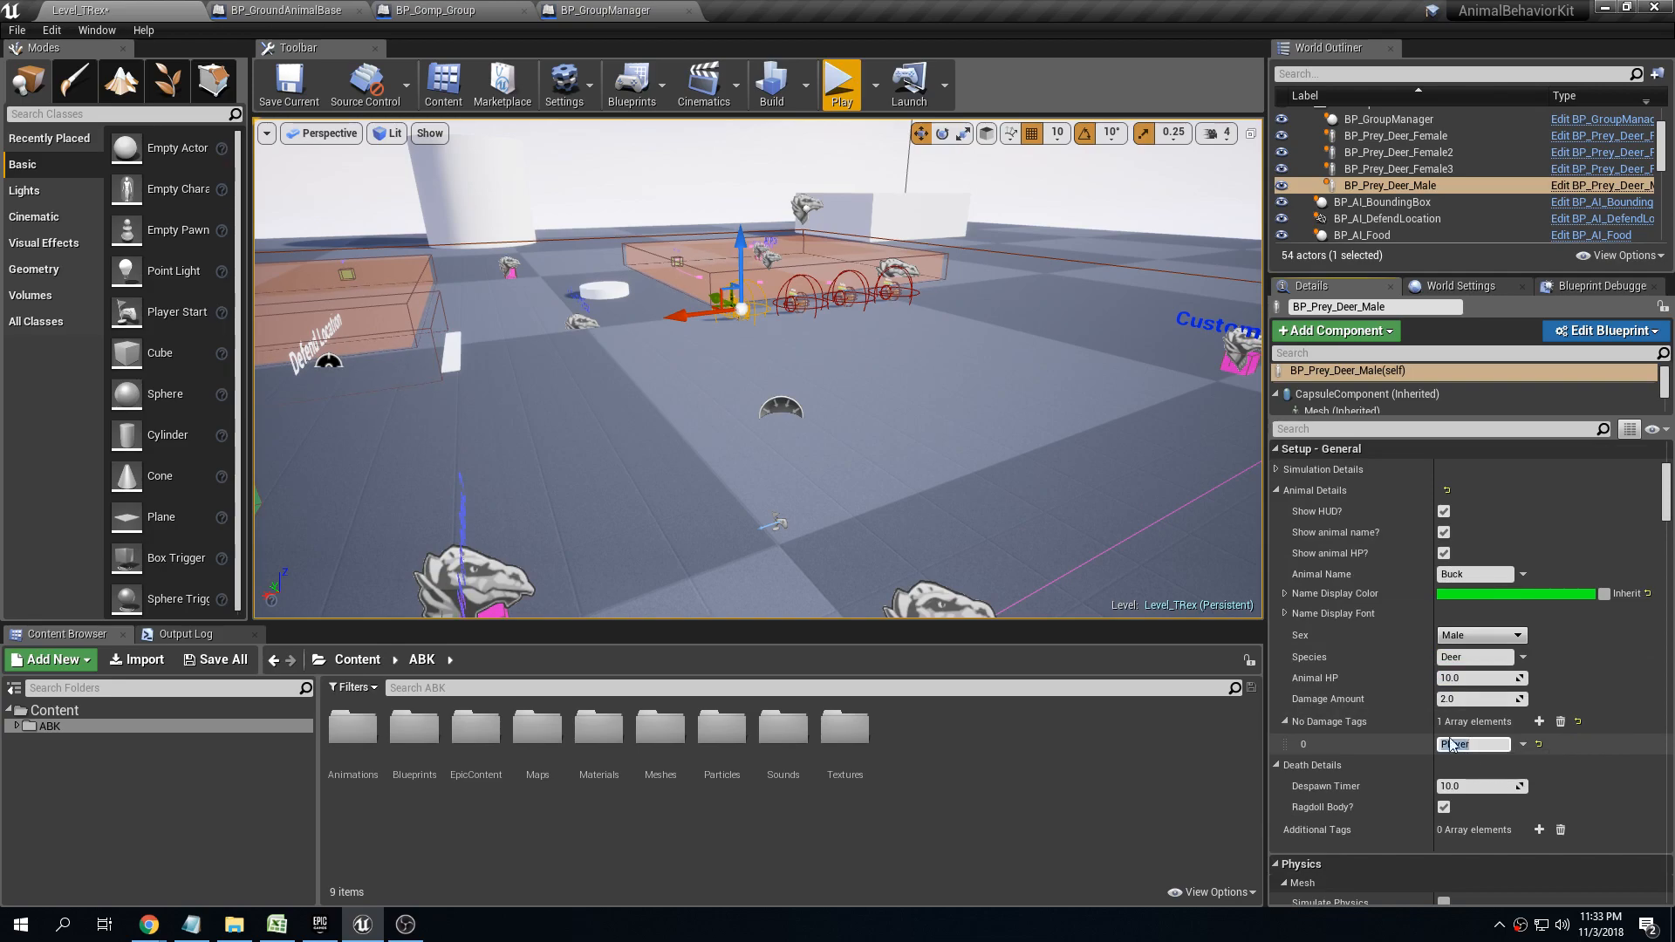
Play-test the level and approach the herd in aim mode to check the buck's response to the character
{"action": "left_click", "coordinate": [841, 84]}
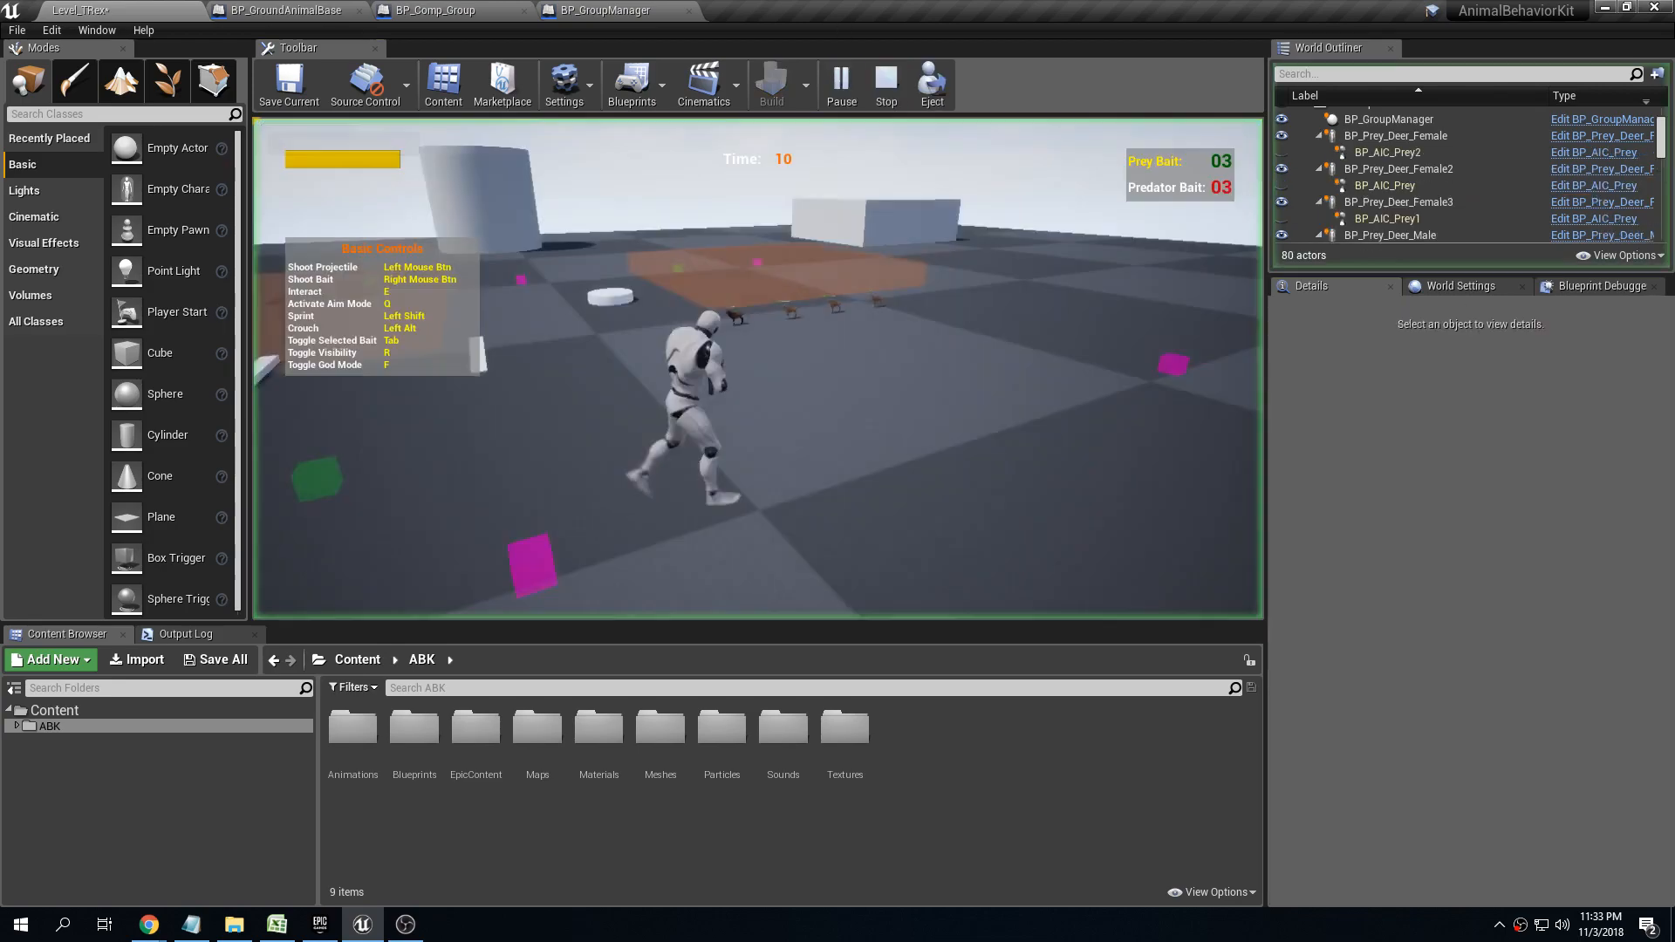
{"action": "key", "text": "w"}
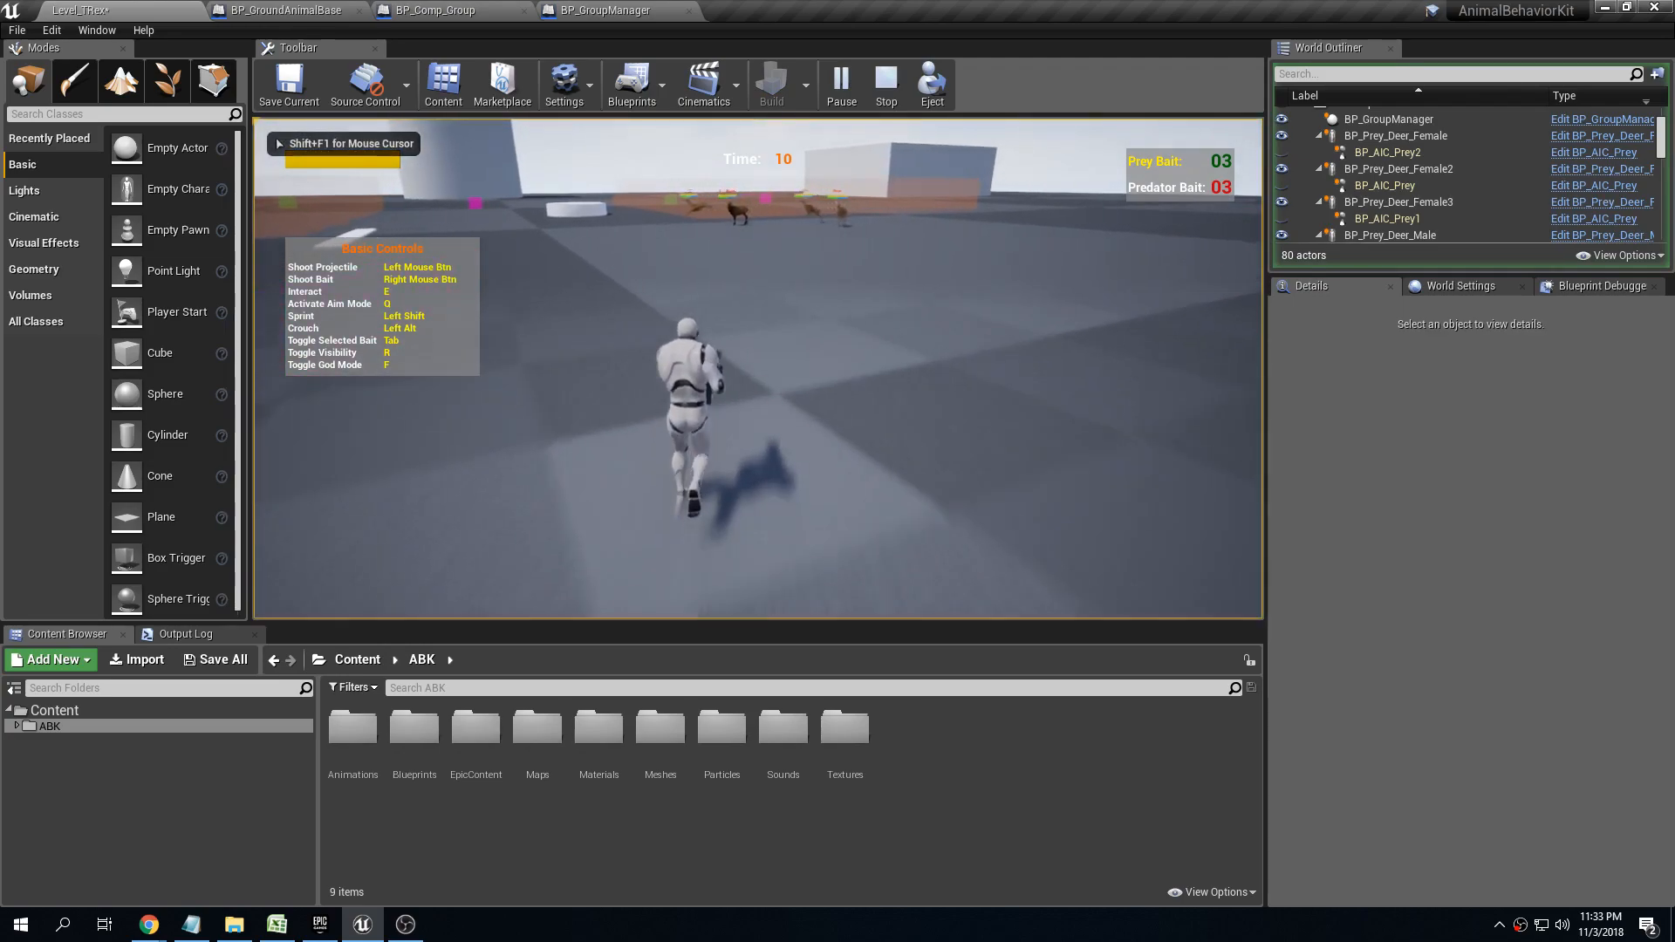
{"action": "key", "text": "w"}
{"action": "key", "text": "q"}
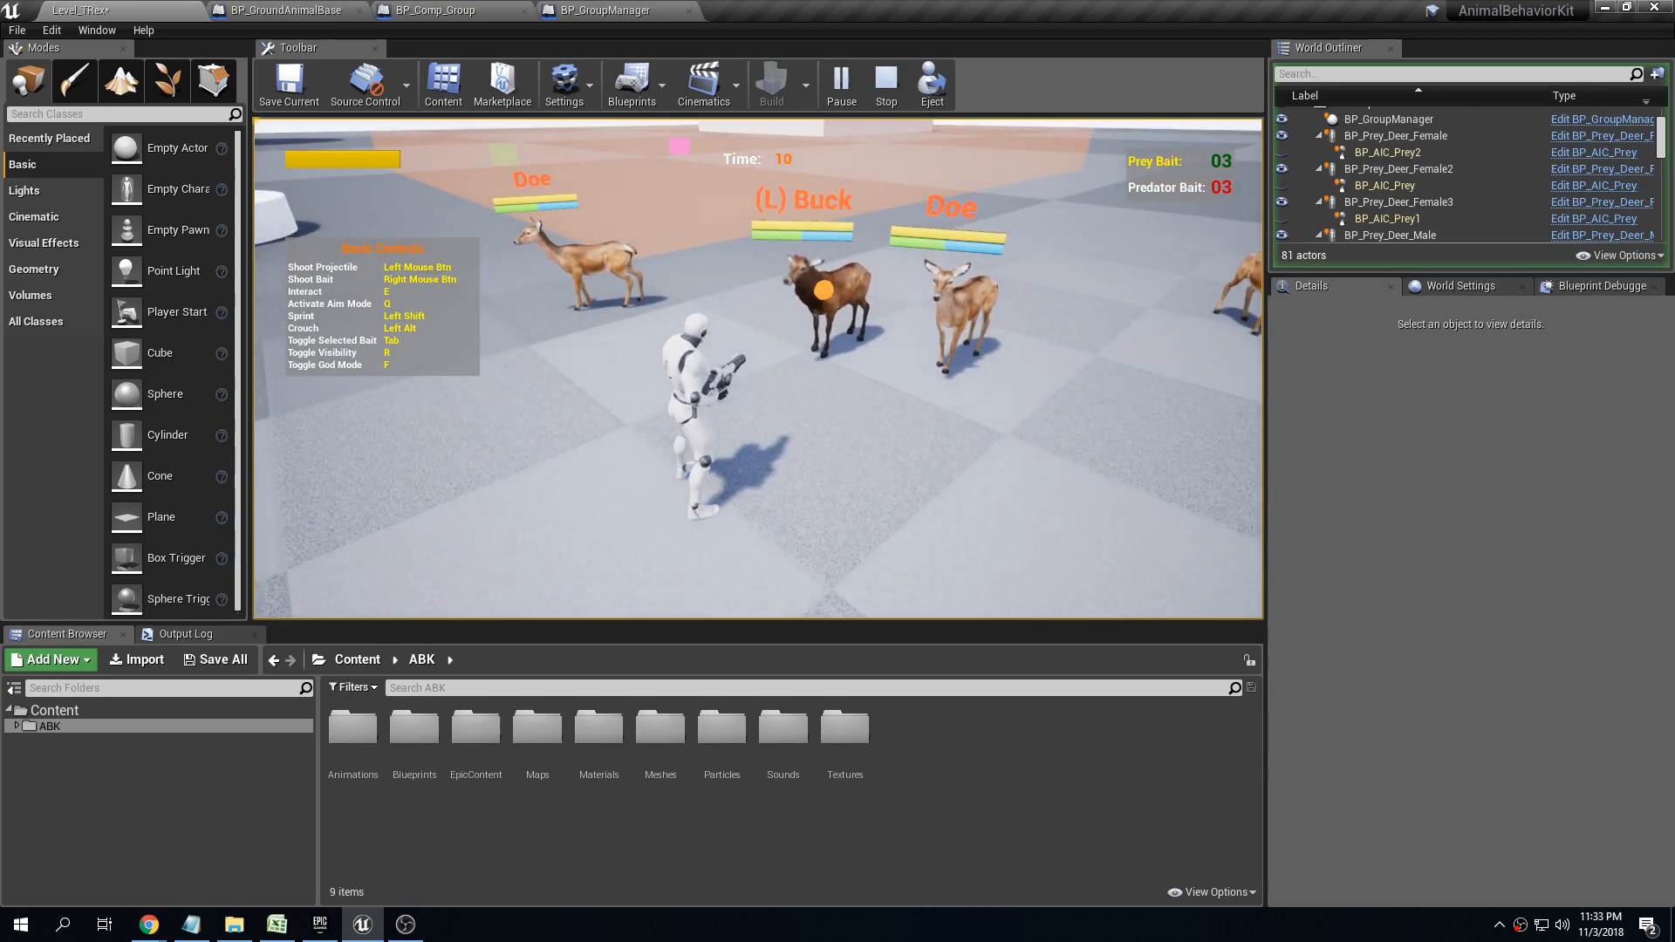
{"action": "key", "text": "Escape"}
Remove all elements from the male deer's No Damage Tags and save the level
{"action": "left_click", "coordinate": [1210, 329]}
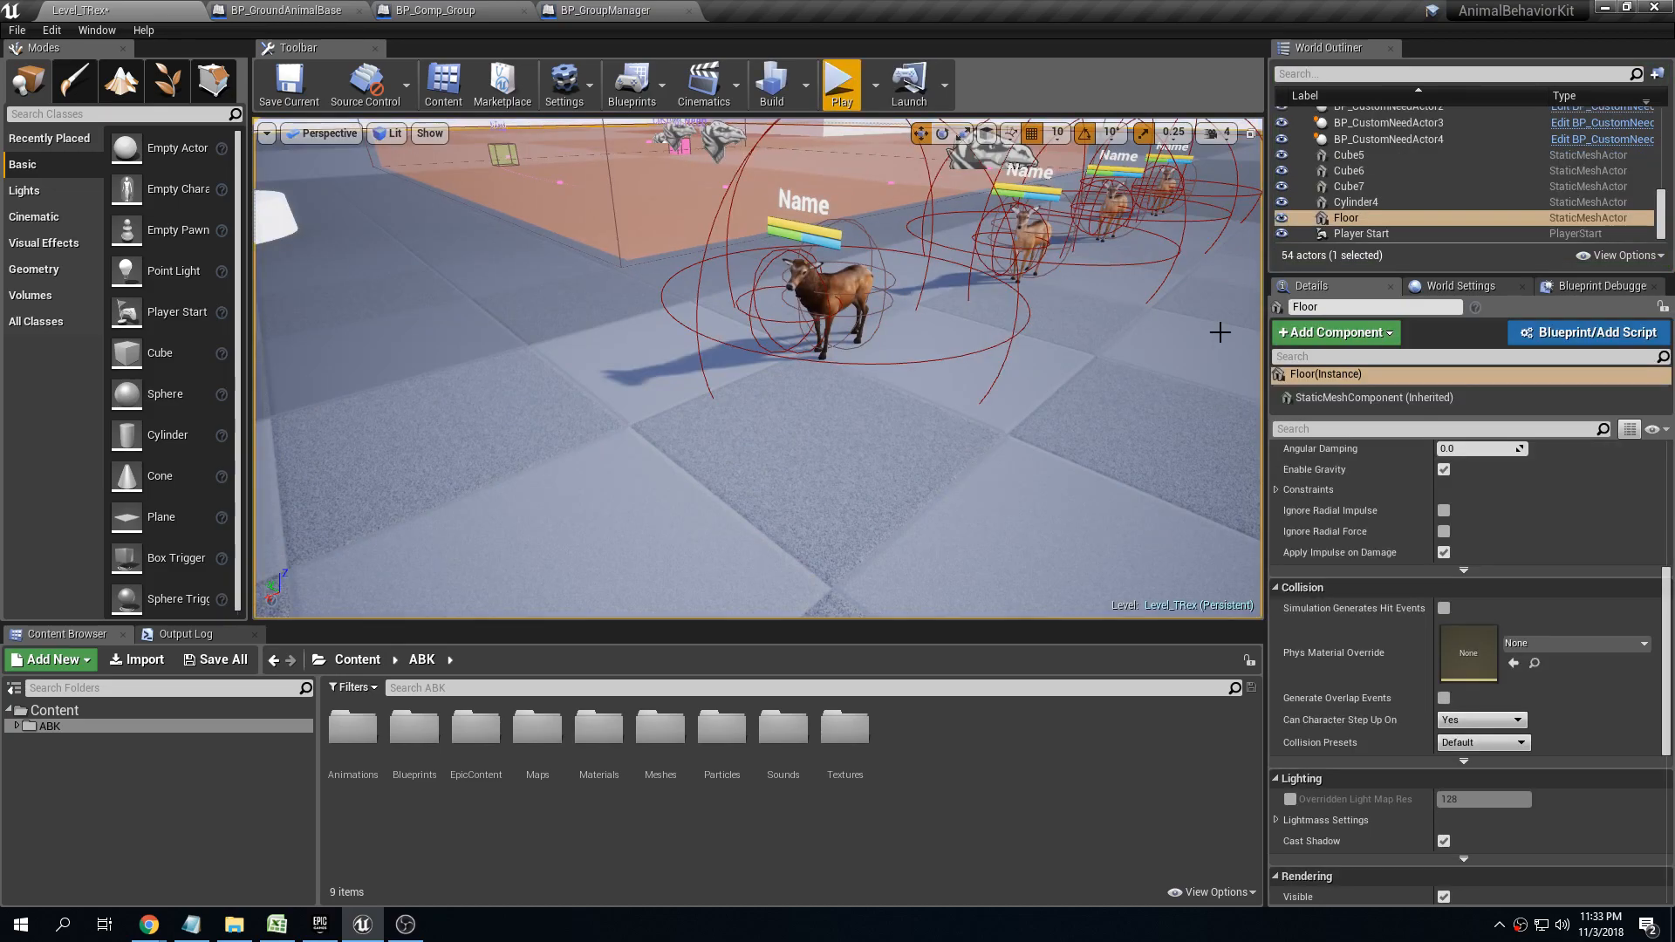
{"action": "left_click", "coordinate": [799, 286]}
{"action": "key", "text": "s"}
{"action": "right_click_drag", "start_coordinate": [799, 286], "coordinate": [925, 290]}
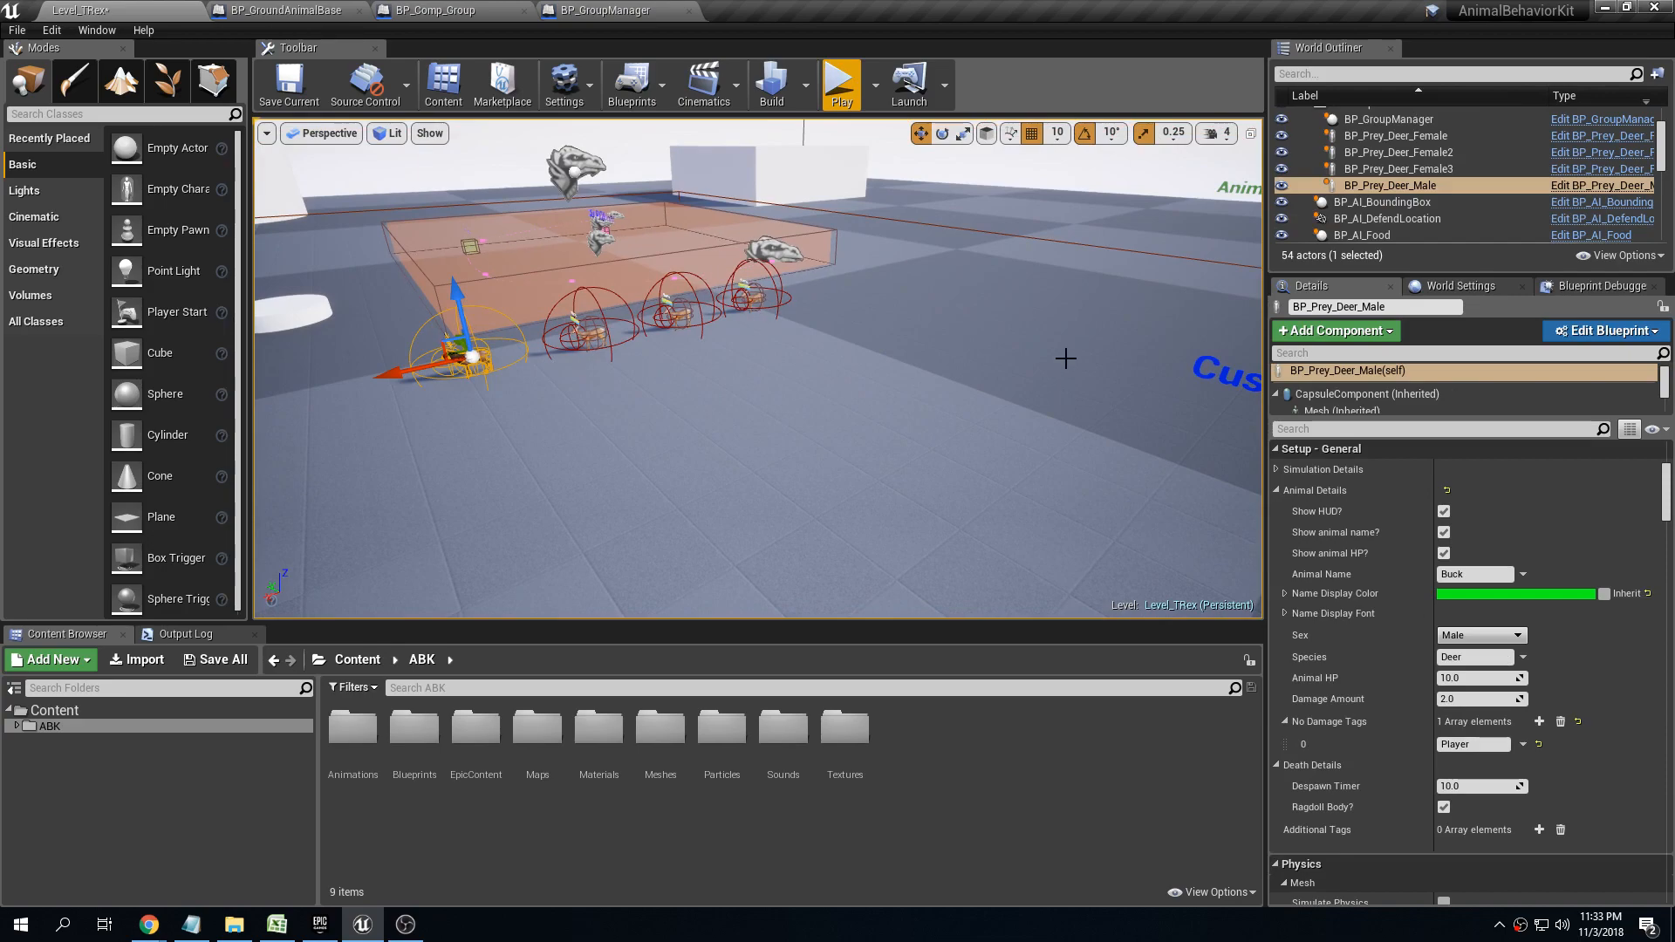
{"action": "left_click", "coordinate": [1560, 721]}
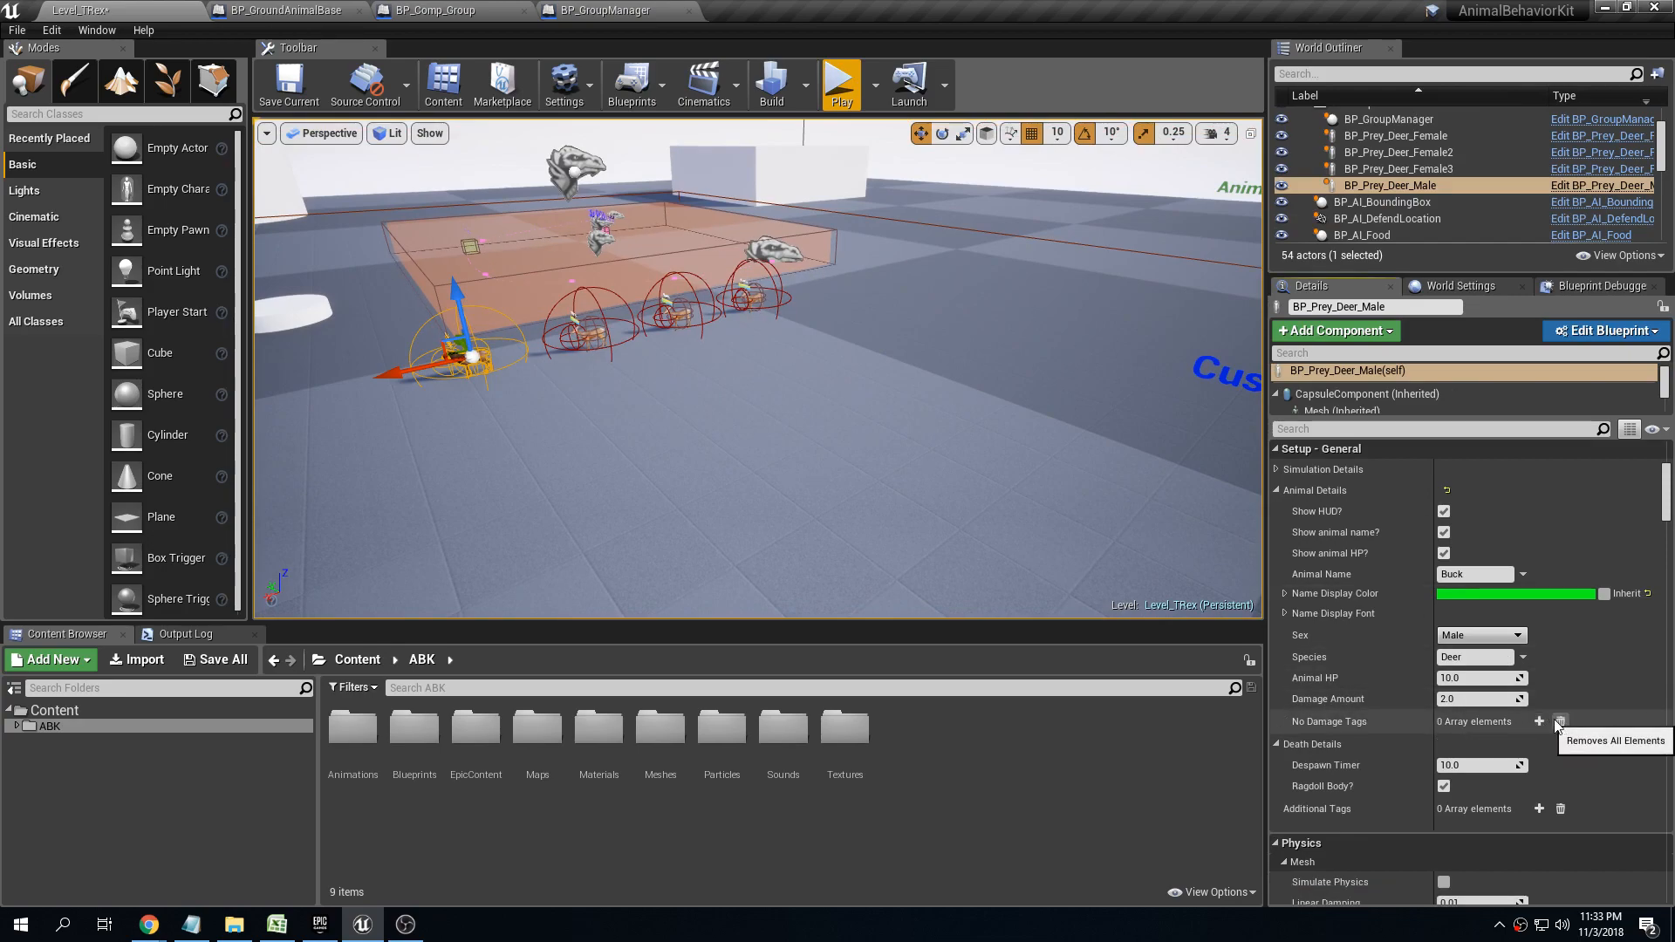
{"action": "left_click", "coordinate": [210, 661]}
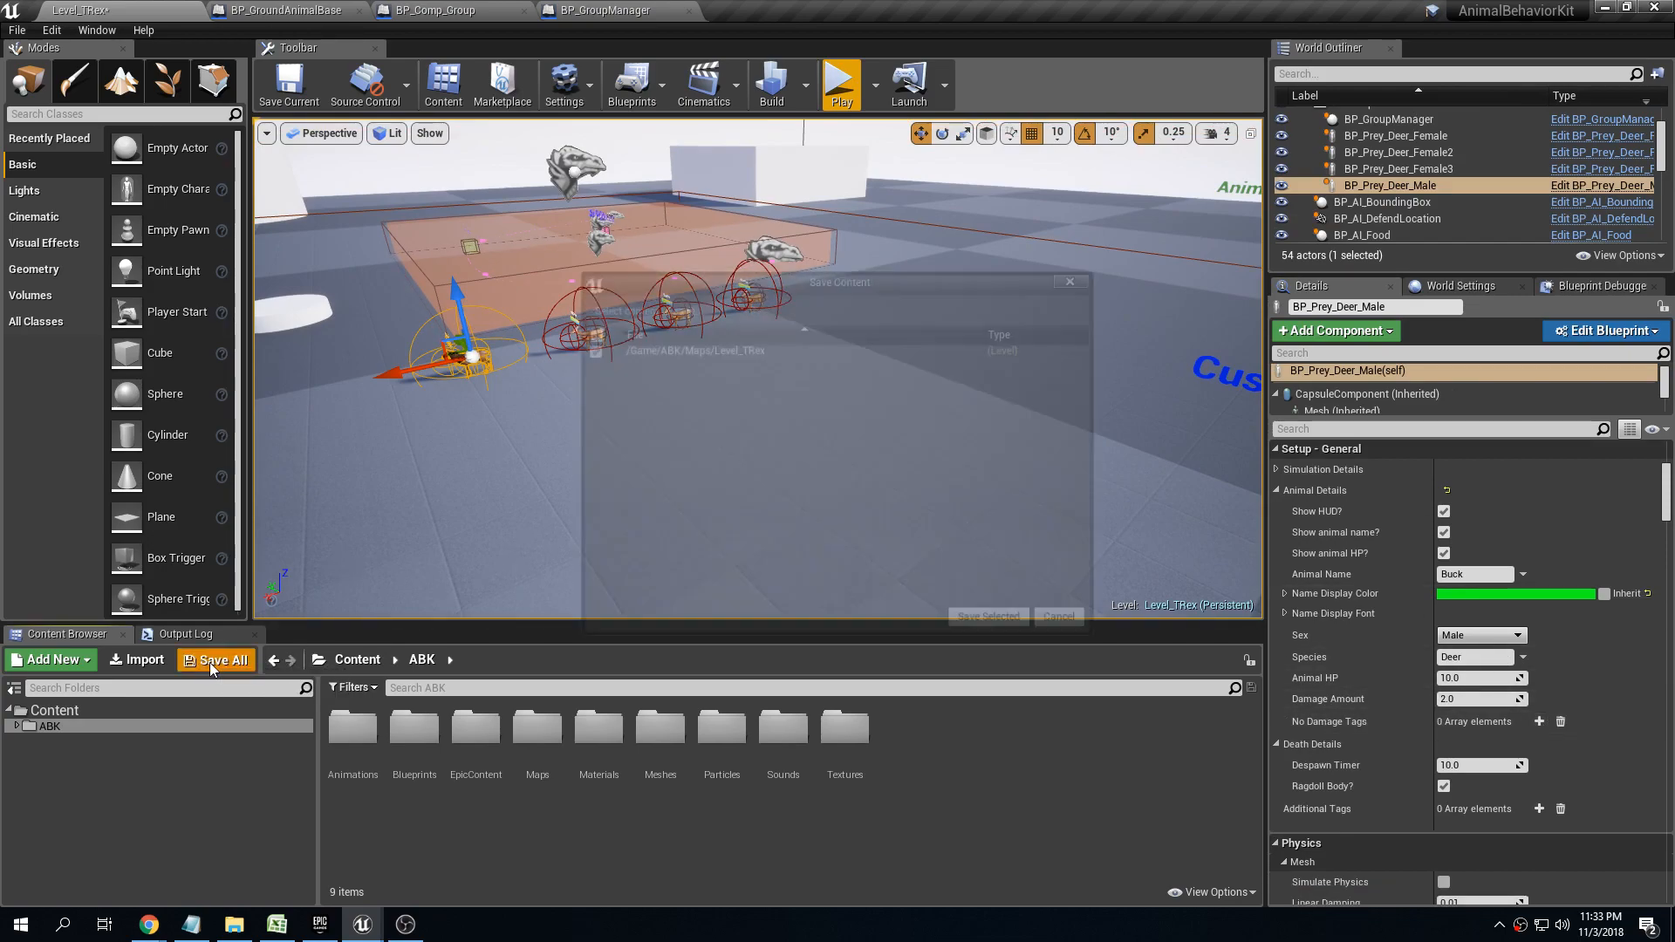
{"action": "left_click", "coordinate": [988, 616]}
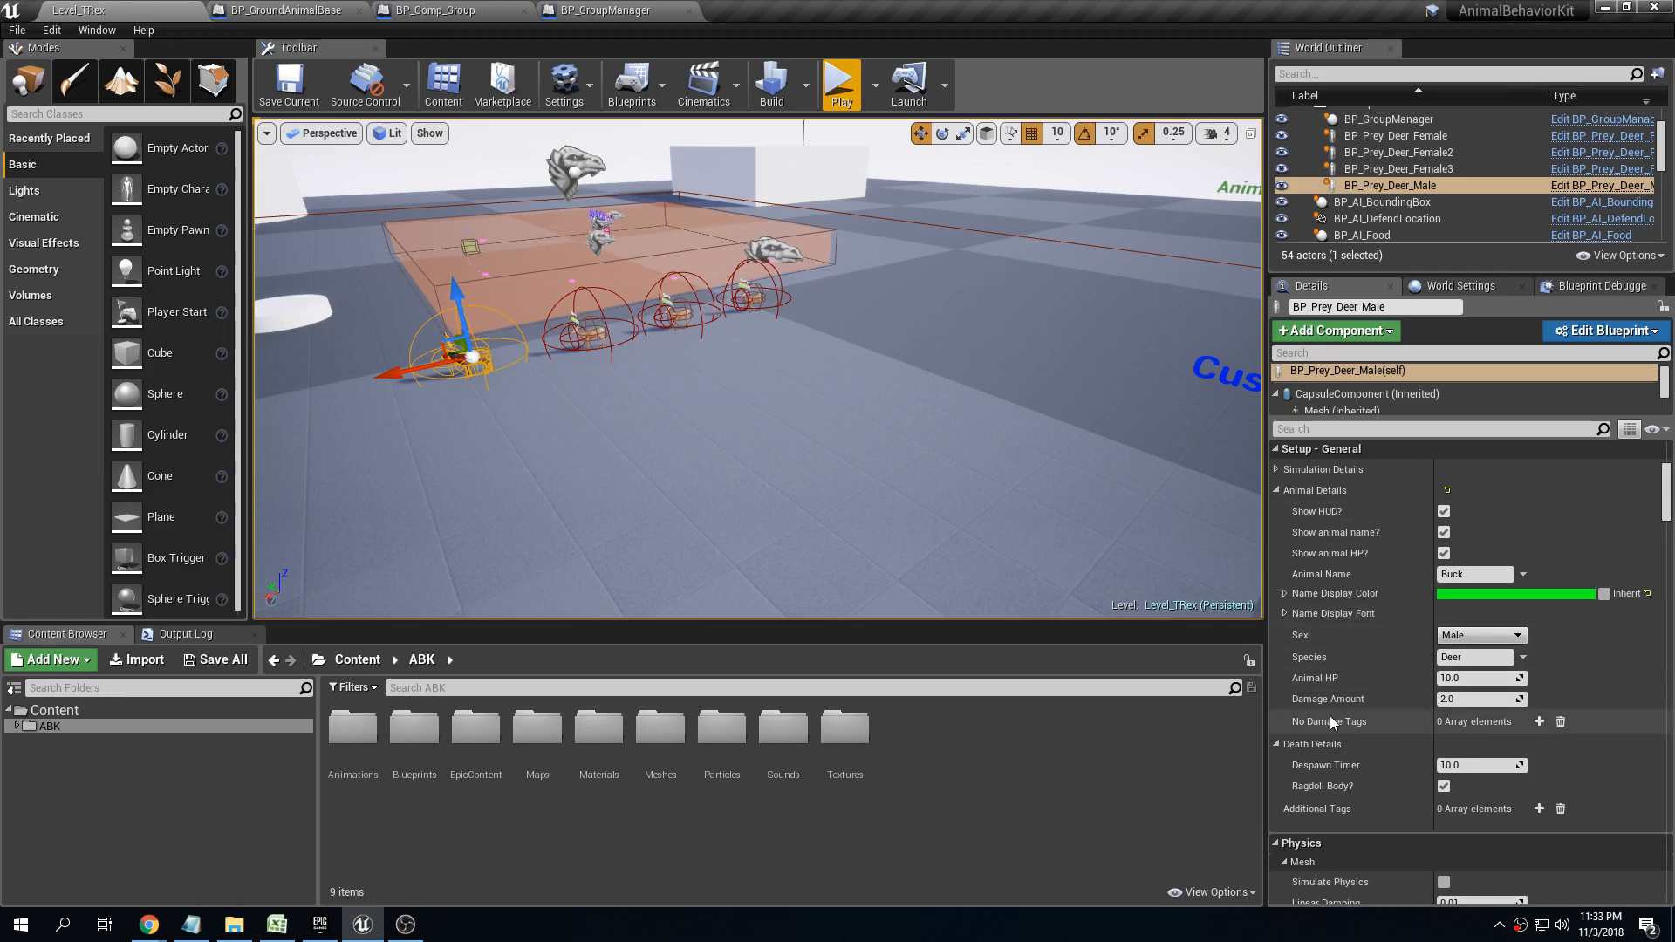
Add the BP_Comp_Companion component to the male deer, keeping its default name
{"action": "scroll", "coordinate": [1535, 524], "scroll_direction": "up", "scroll_amount": 5}
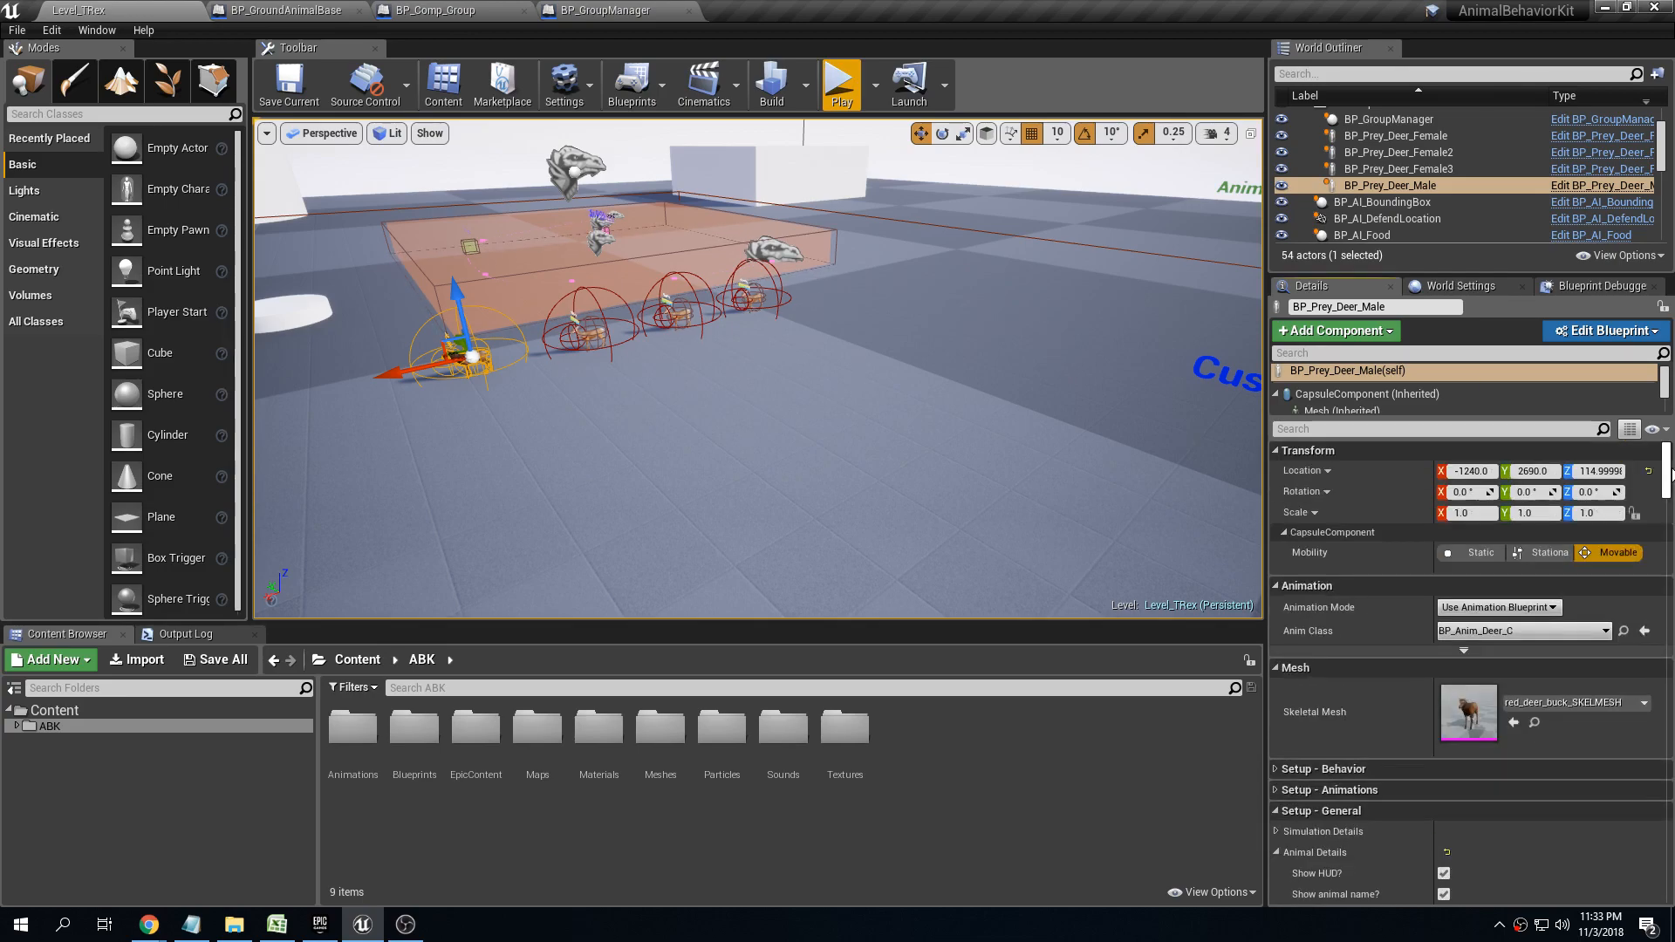
{"action": "scroll", "coordinate": [1409, 607], "scroll_direction": "down", "scroll_amount": 2}
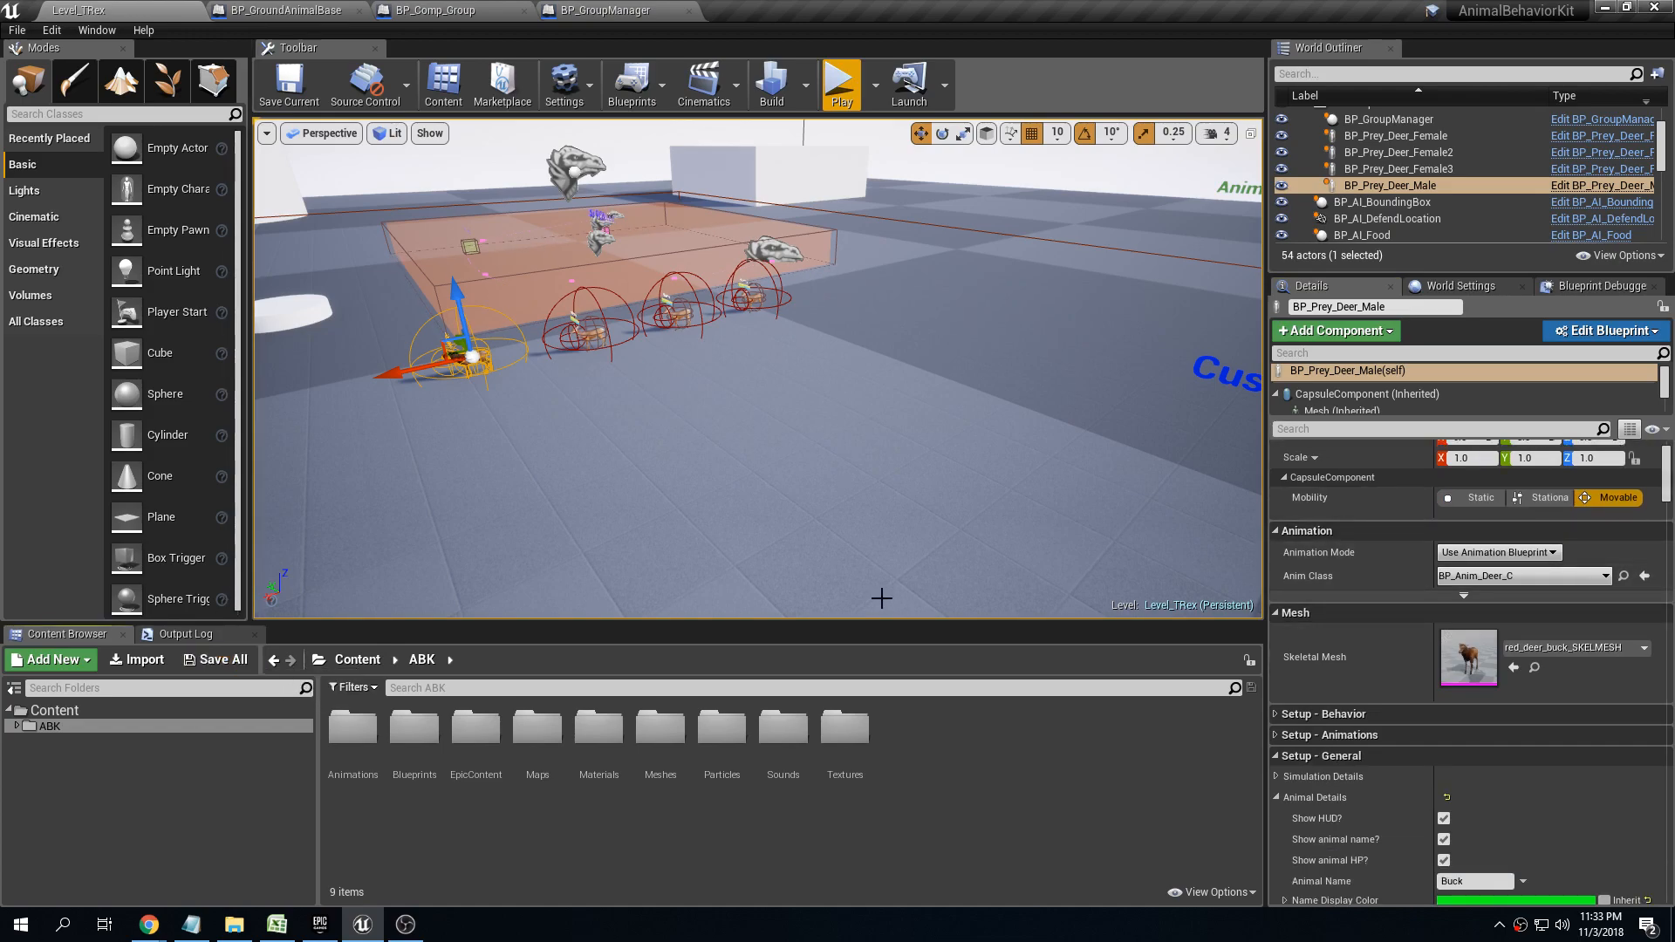
{"action": "right_click_drag", "start_coordinate": [900, 259], "coordinate": [816, 215]}
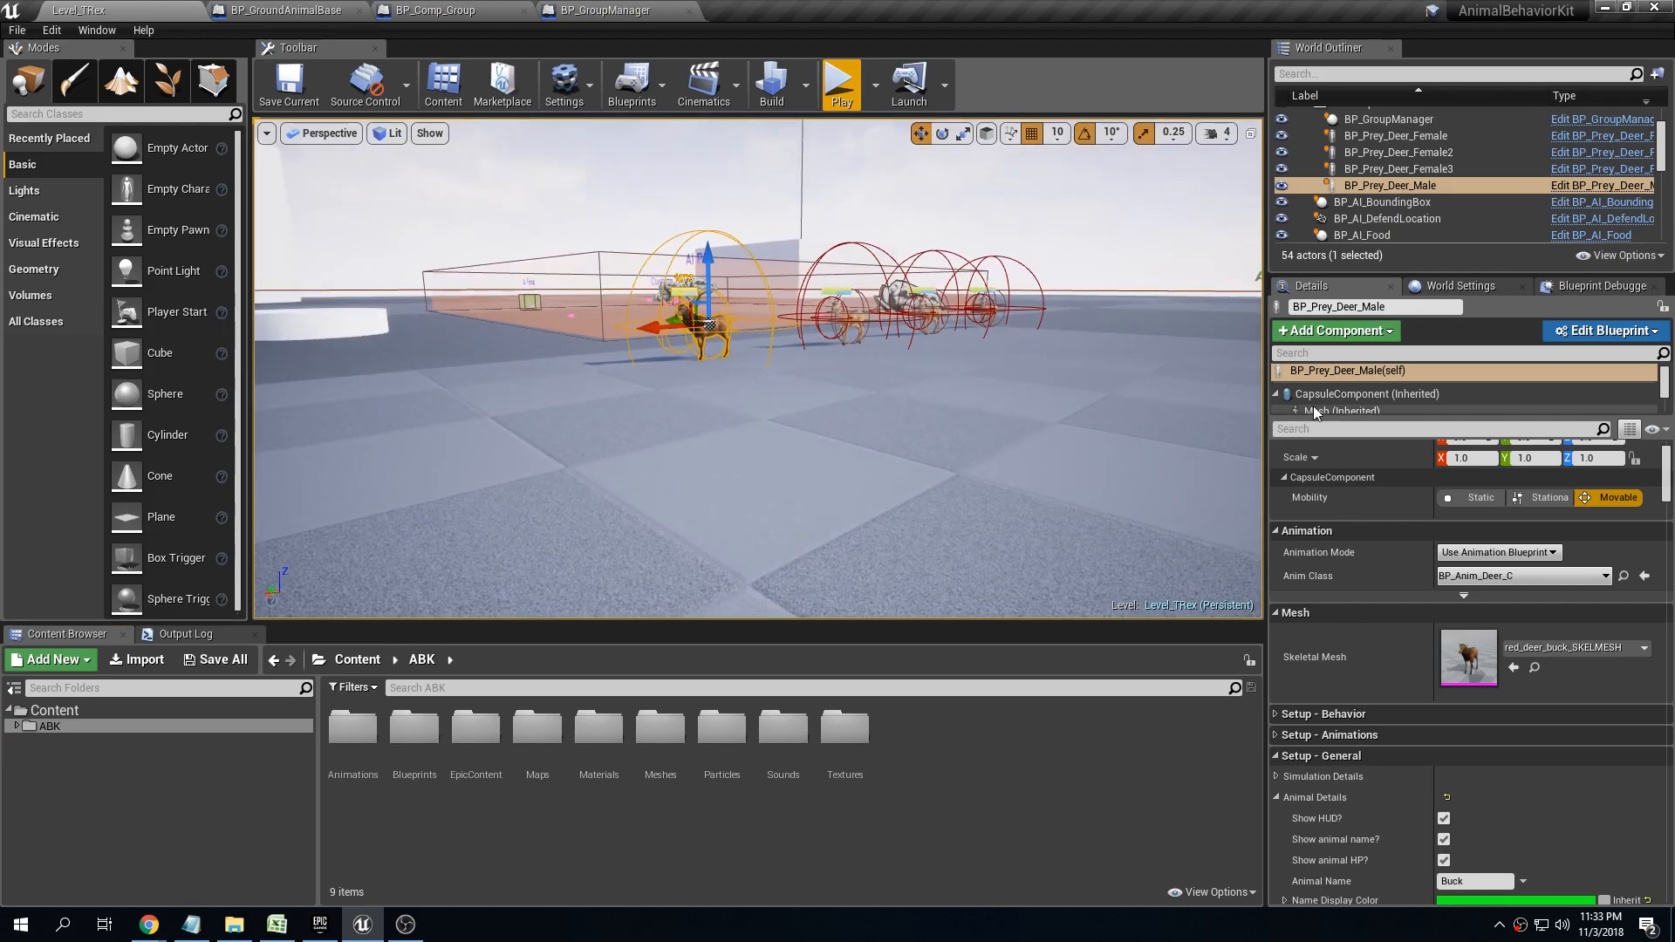
{"action": "left_click", "coordinate": [1337, 332]}
{"action": "type", "text": "compan"}
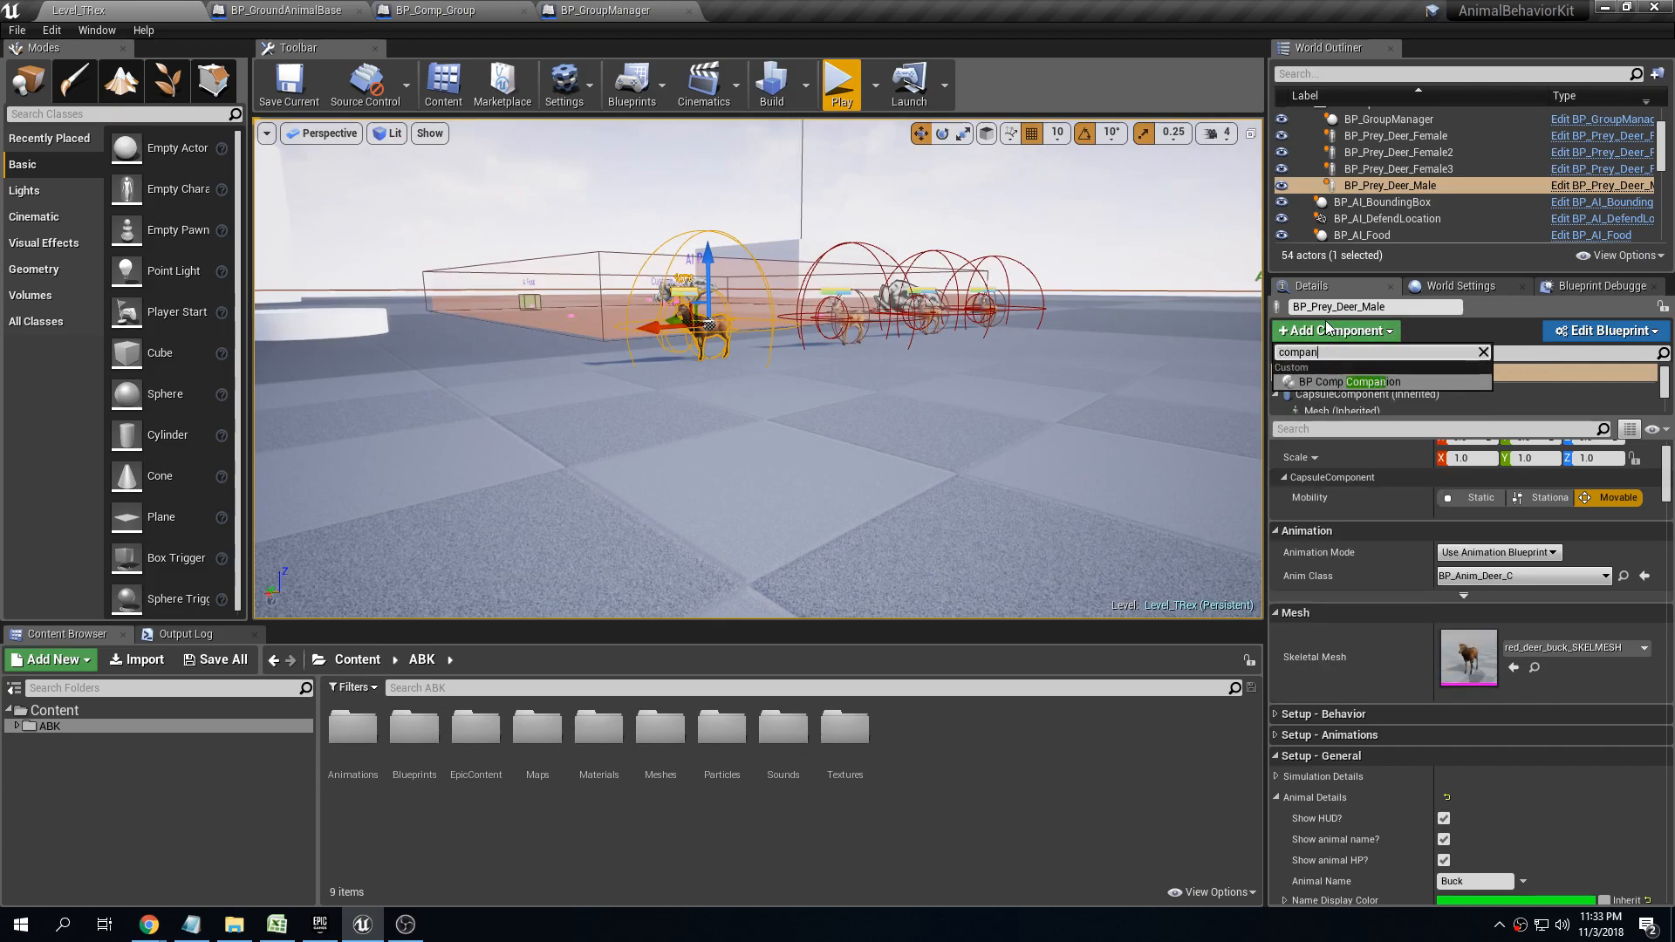
{"action": "left_click", "coordinate": [1344, 381]}
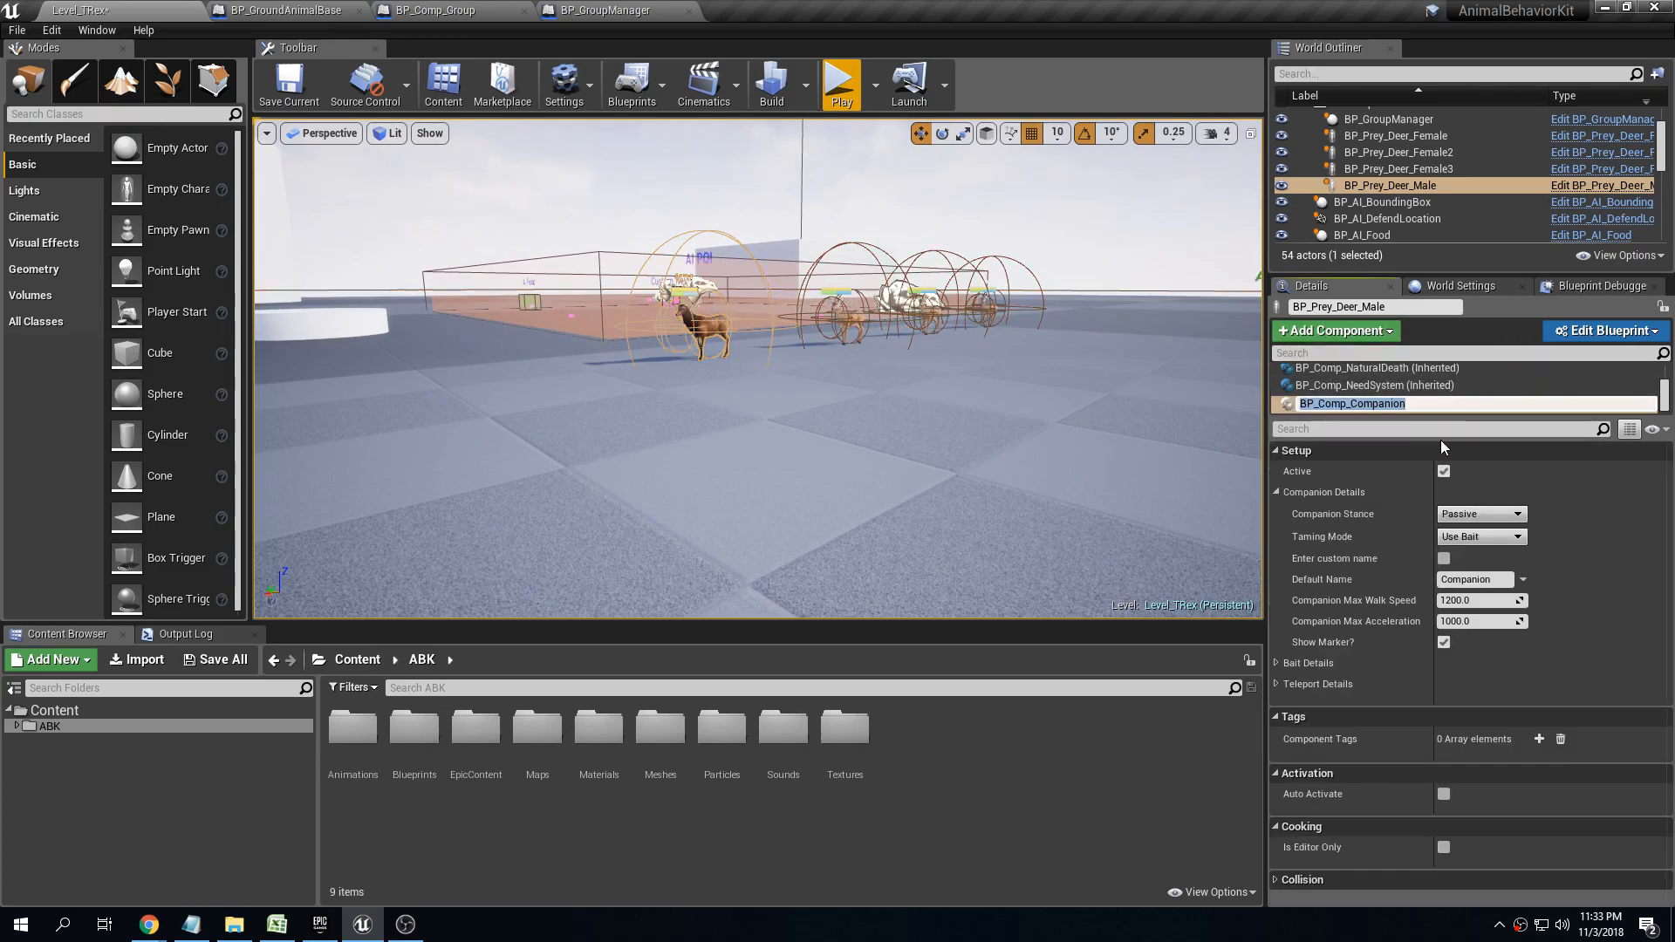
{"action": "key", "text": "Return"}
Review the companion component's Companion Details, trying the Aggressive Companion Stance and restoring it to Passive
{"action": "left_click", "coordinate": [1404, 452]}
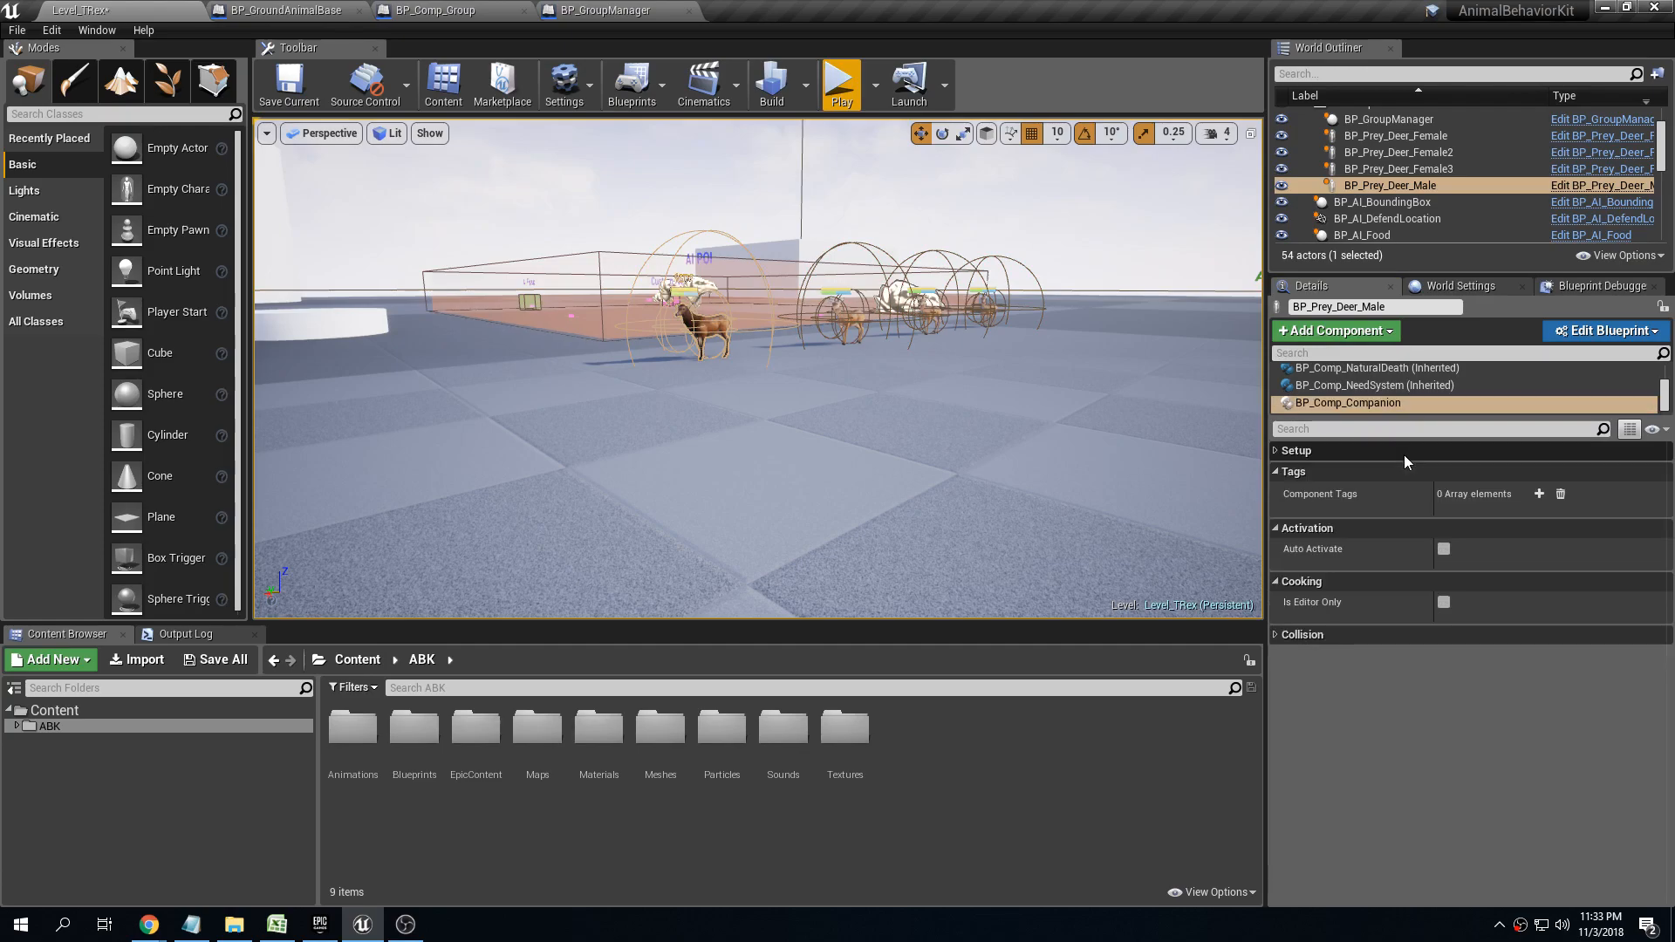
{"action": "left_click", "coordinate": [1274, 451]}
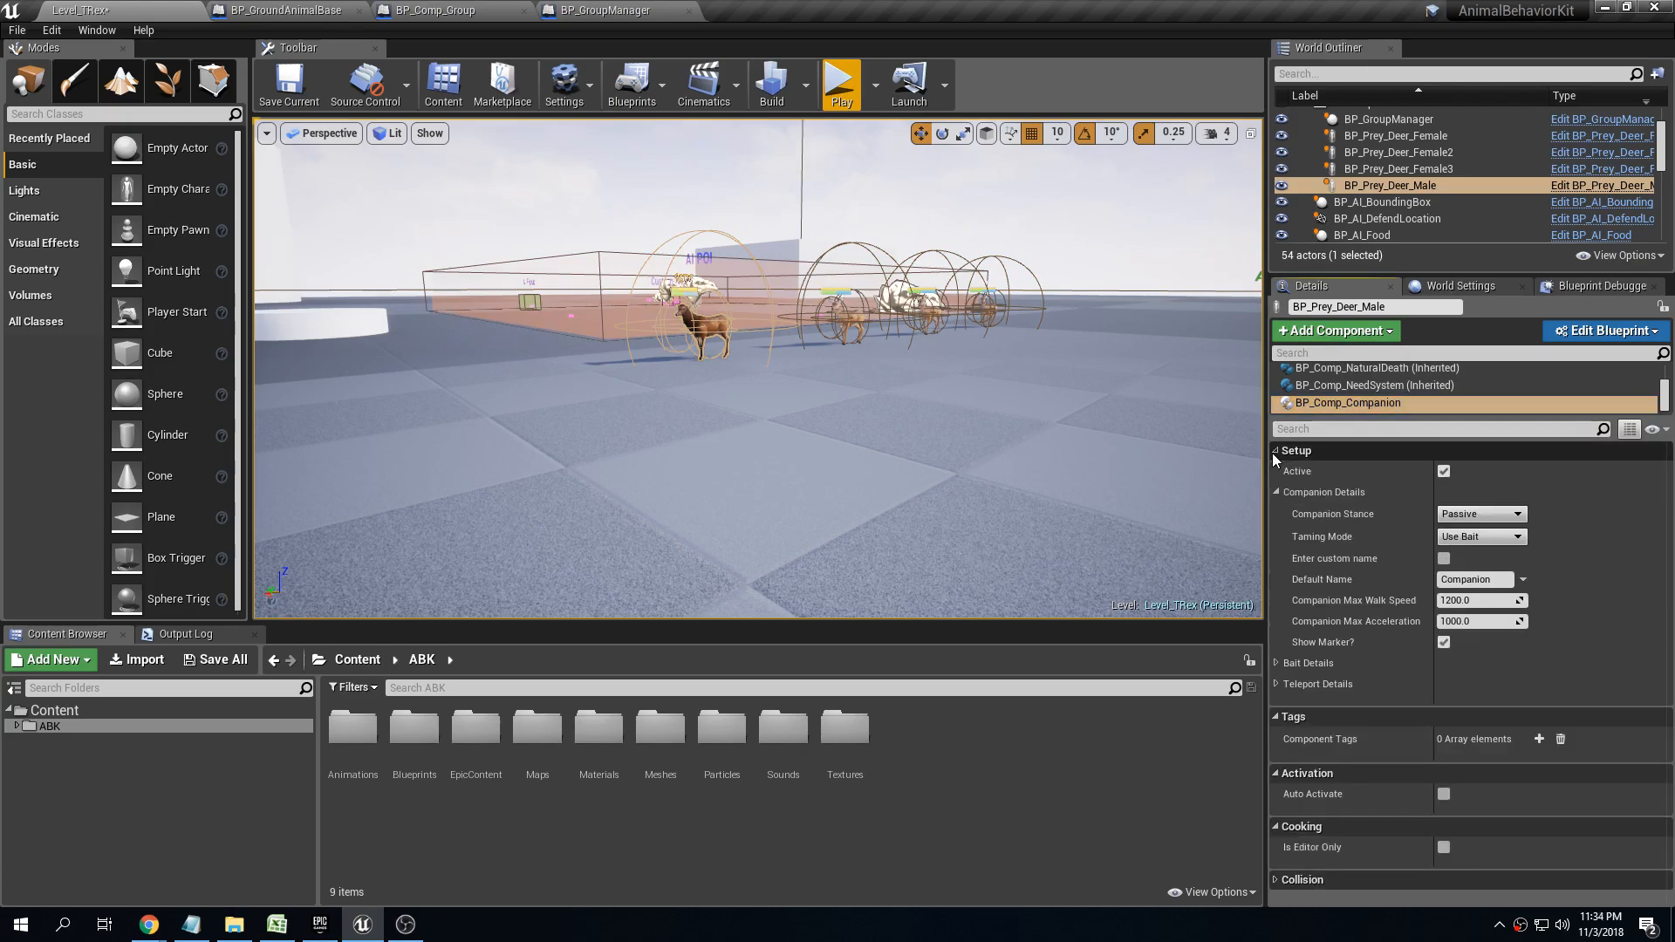
{"action": "left_click", "coordinate": [1279, 494]}
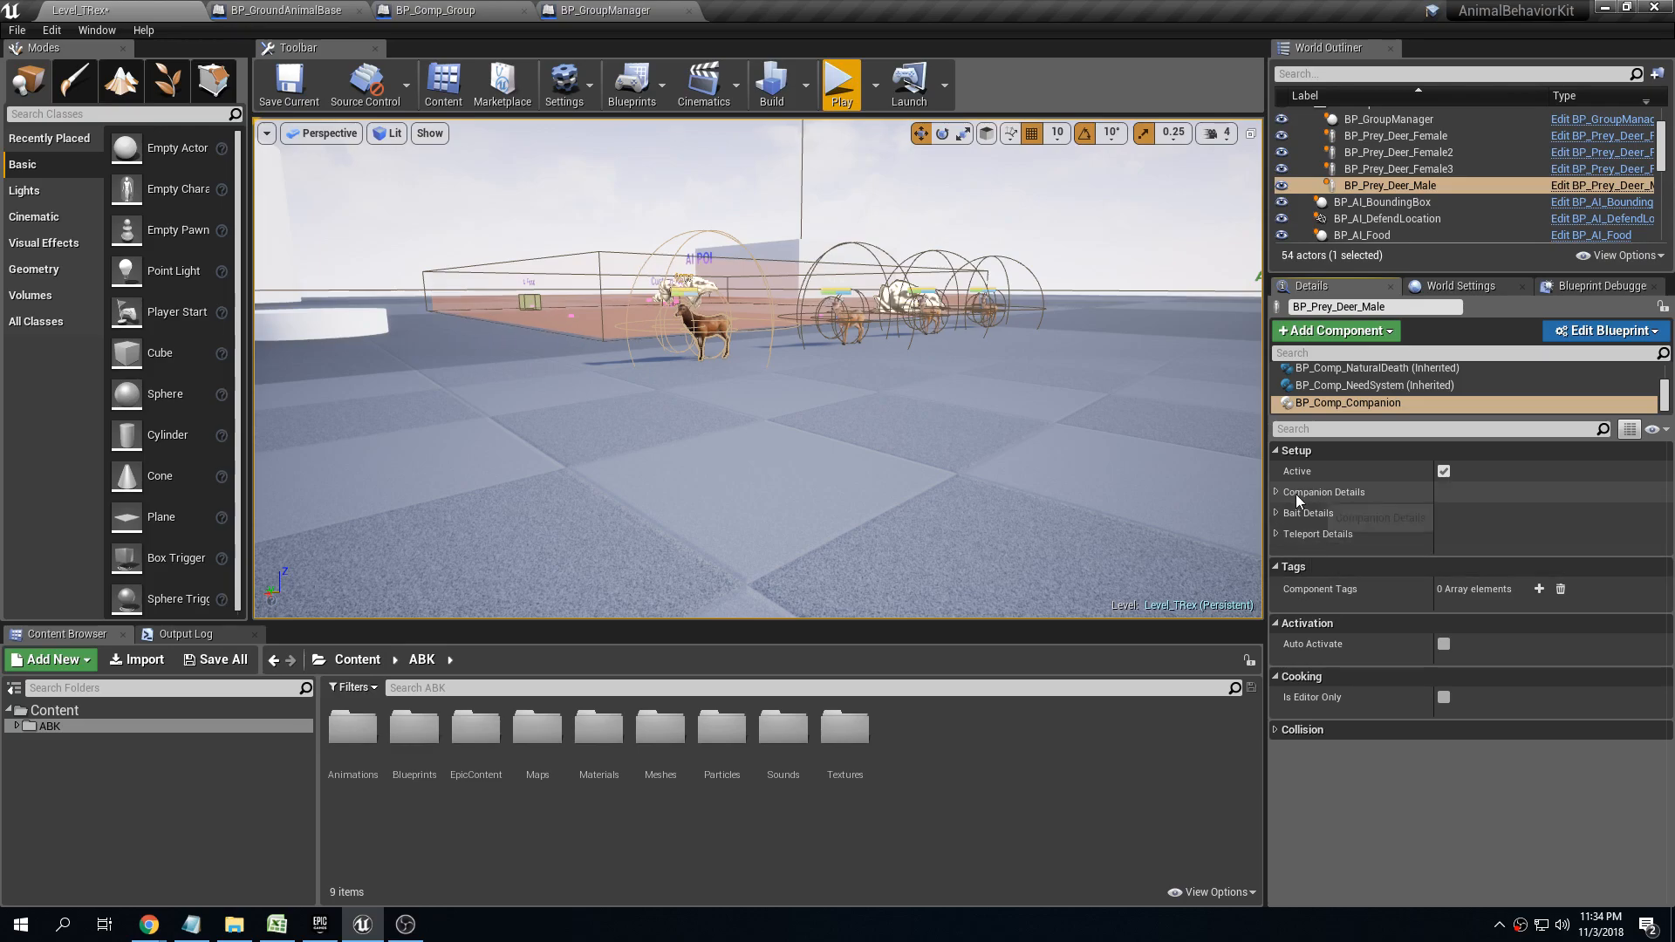
{"action": "left_click", "coordinate": [1277, 494]}
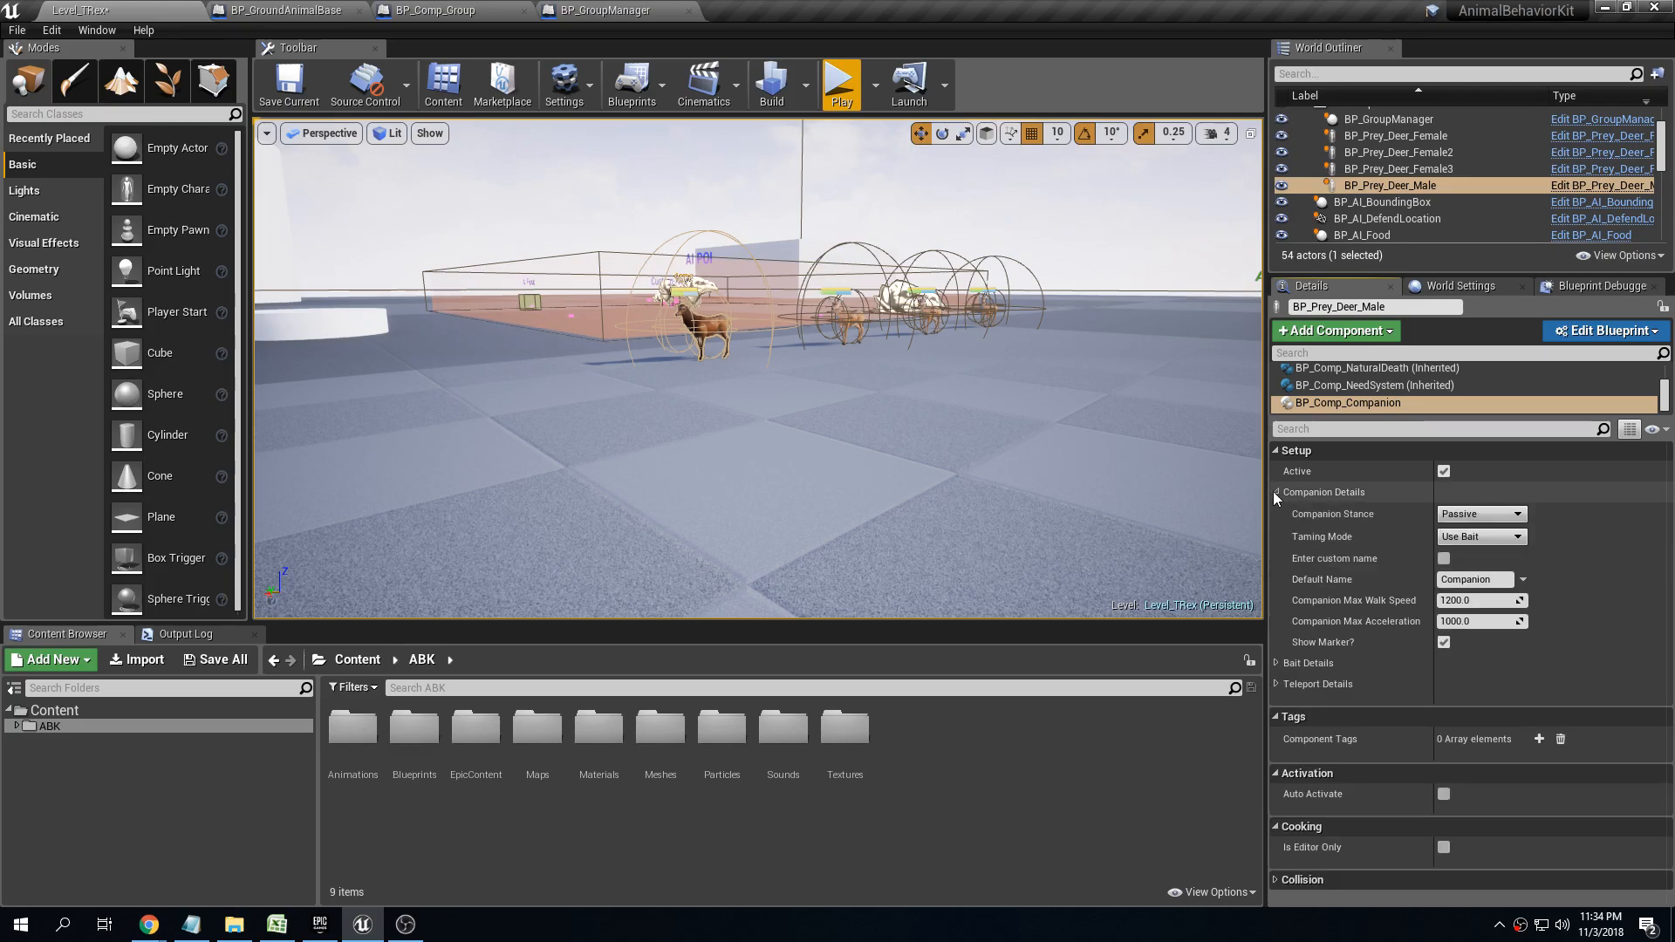
{"action": "left_click", "coordinate": [1489, 515]}
{"action": "left_click", "coordinate": [1492, 527]}
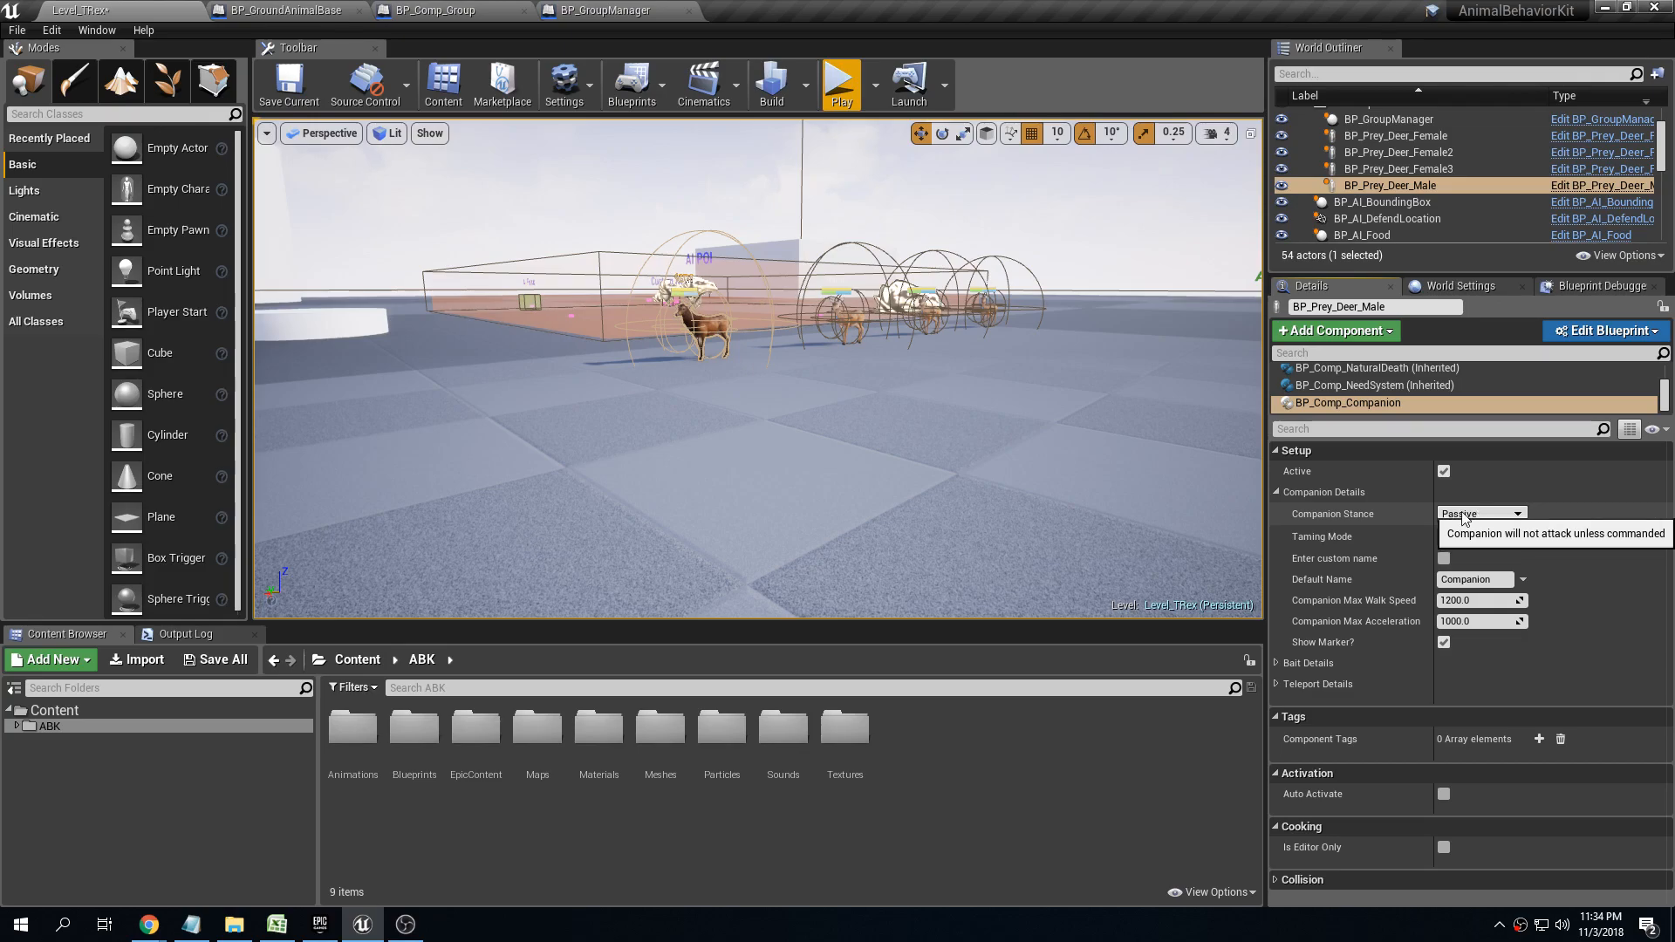
{"action": "left_click", "coordinate": [1476, 515]}
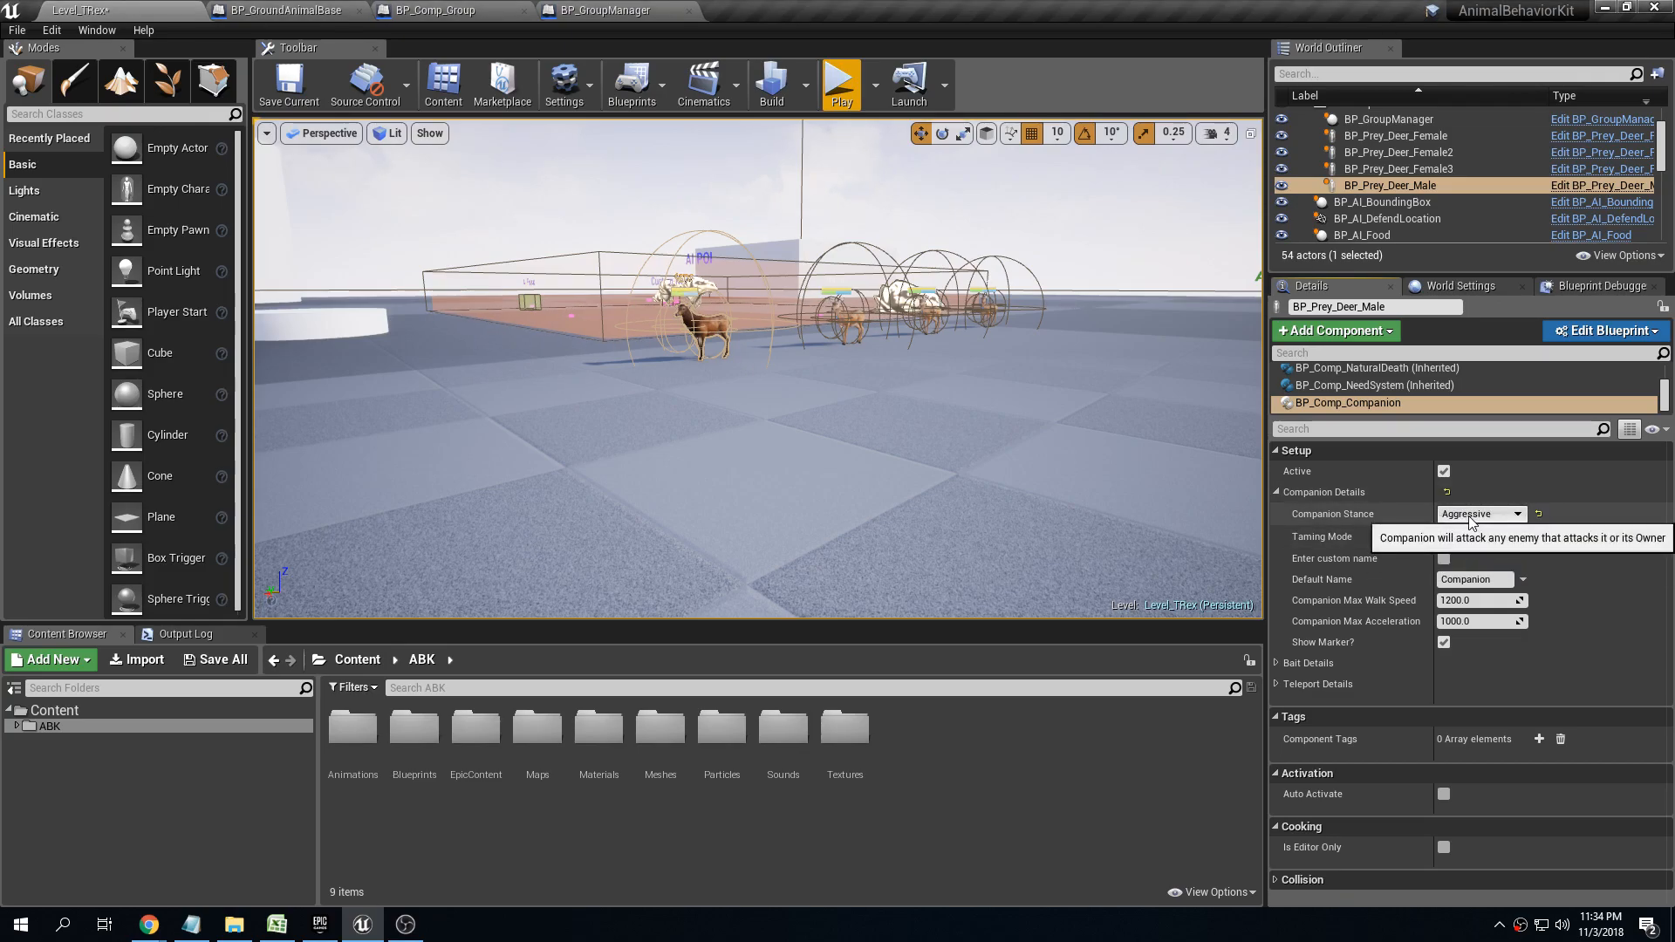
{"action": "left_click", "coordinate": [1469, 530]}
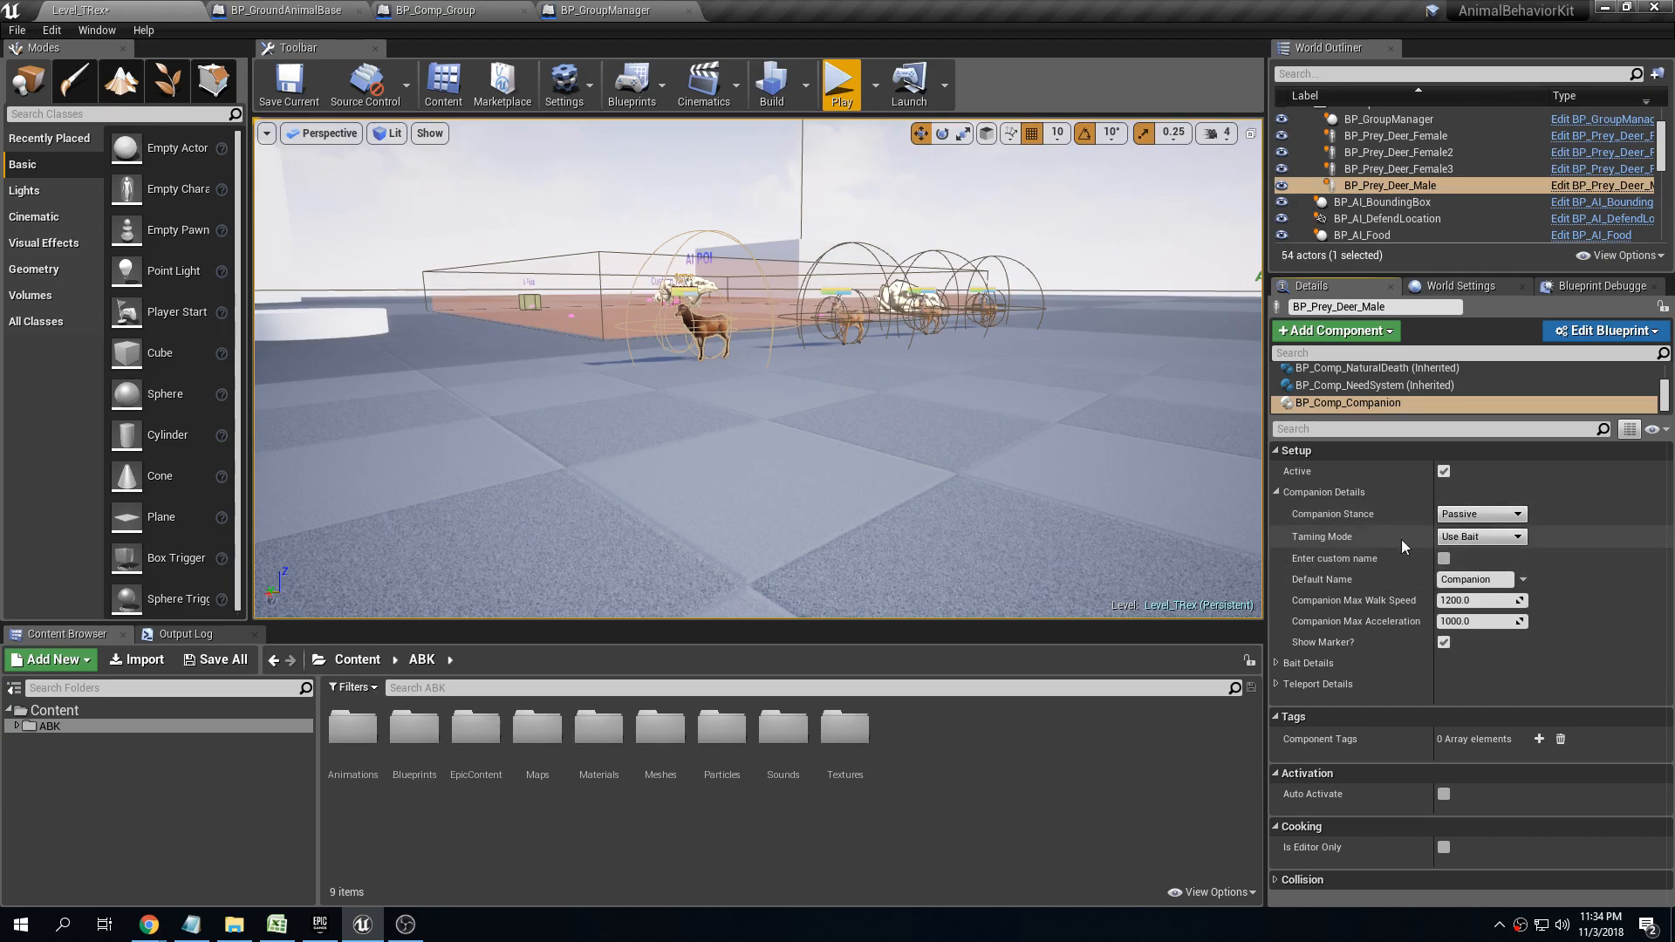
Enable Enter custom name and set the Taming Mode to Always Tamable for the male deer's companion component
{"action": "left_click", "coordinate": [1448, 537]}
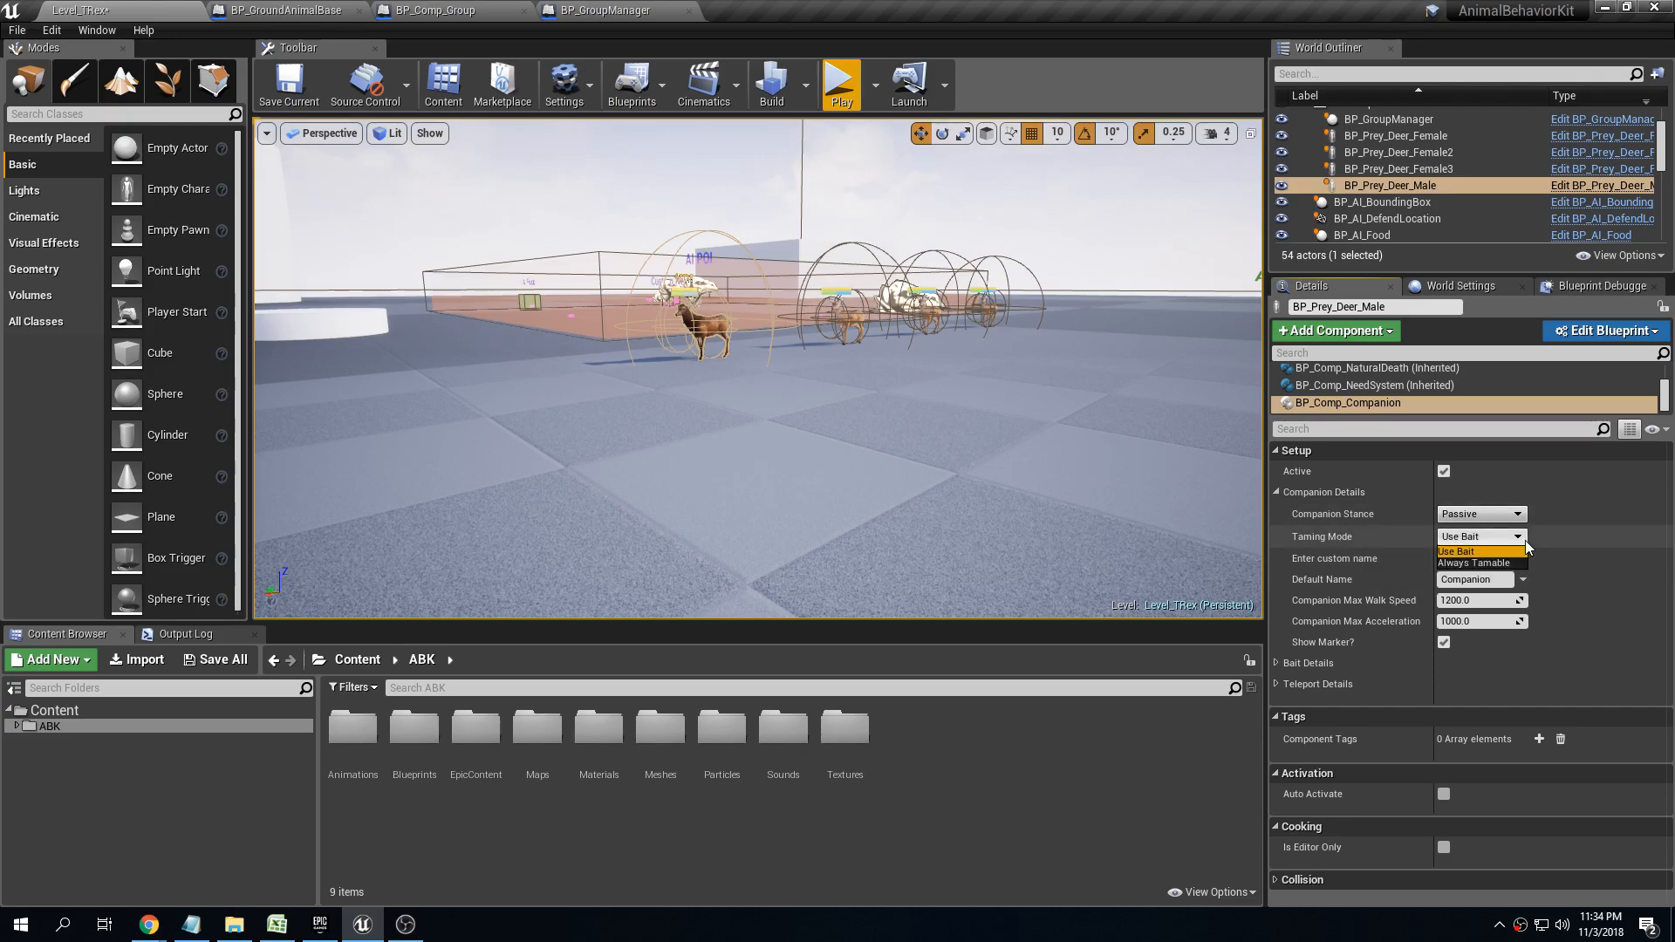
{"action": "left_click", "coordinate": [1518, 549]}
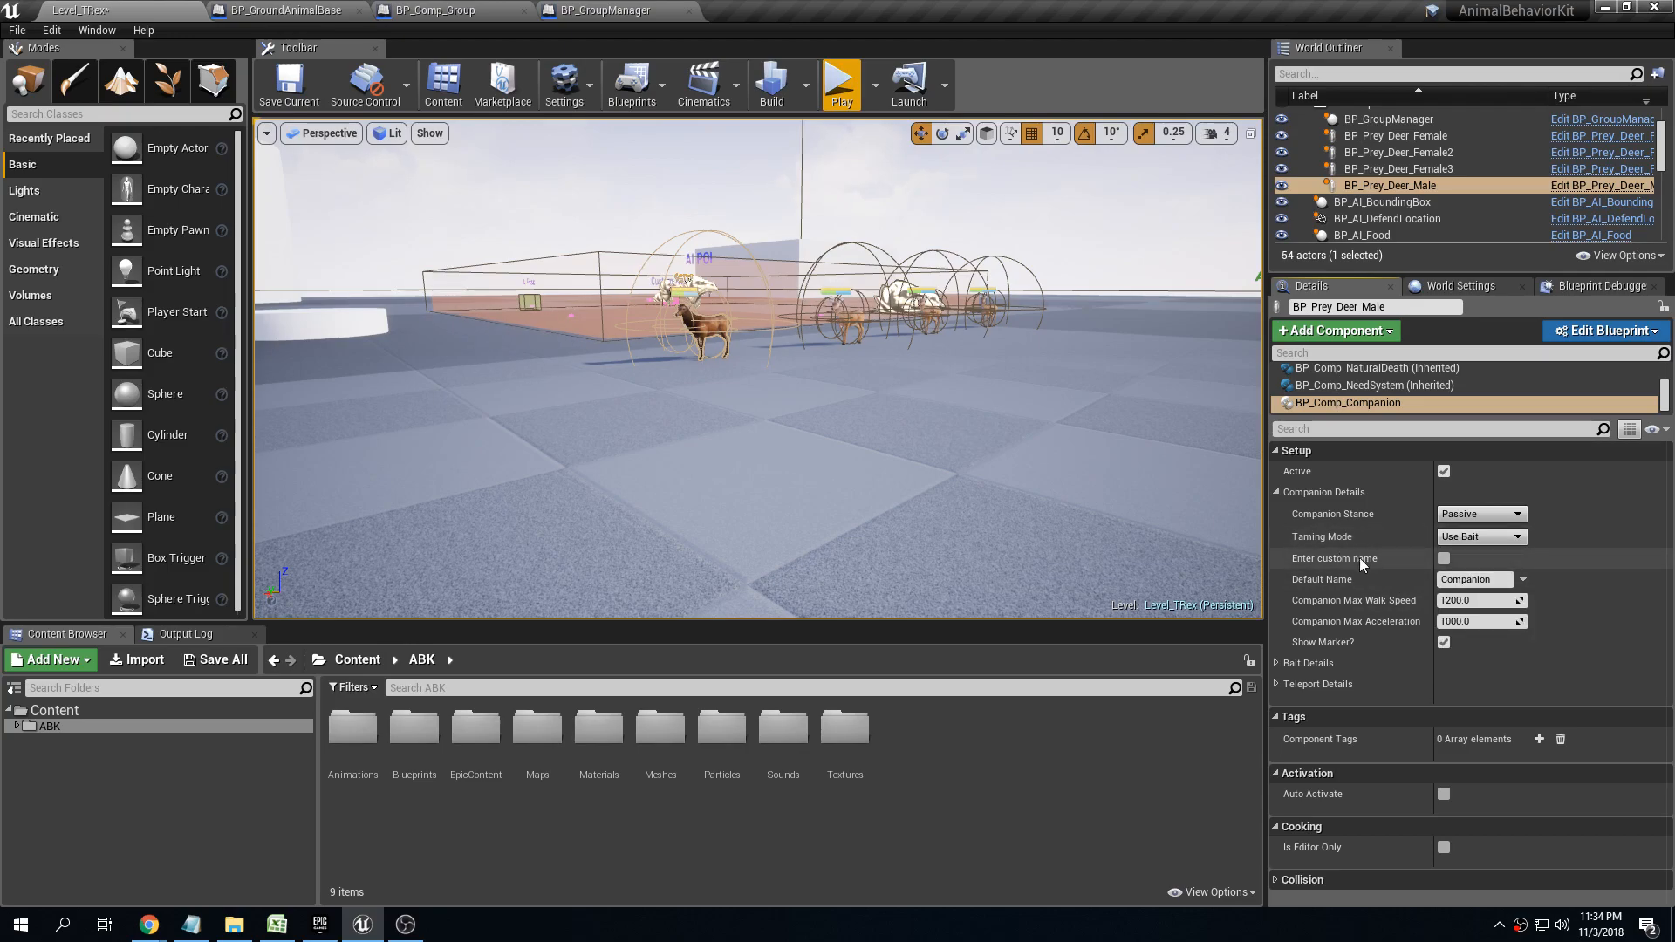
{"action": "left_click", "coordinate": [1443, 559]}
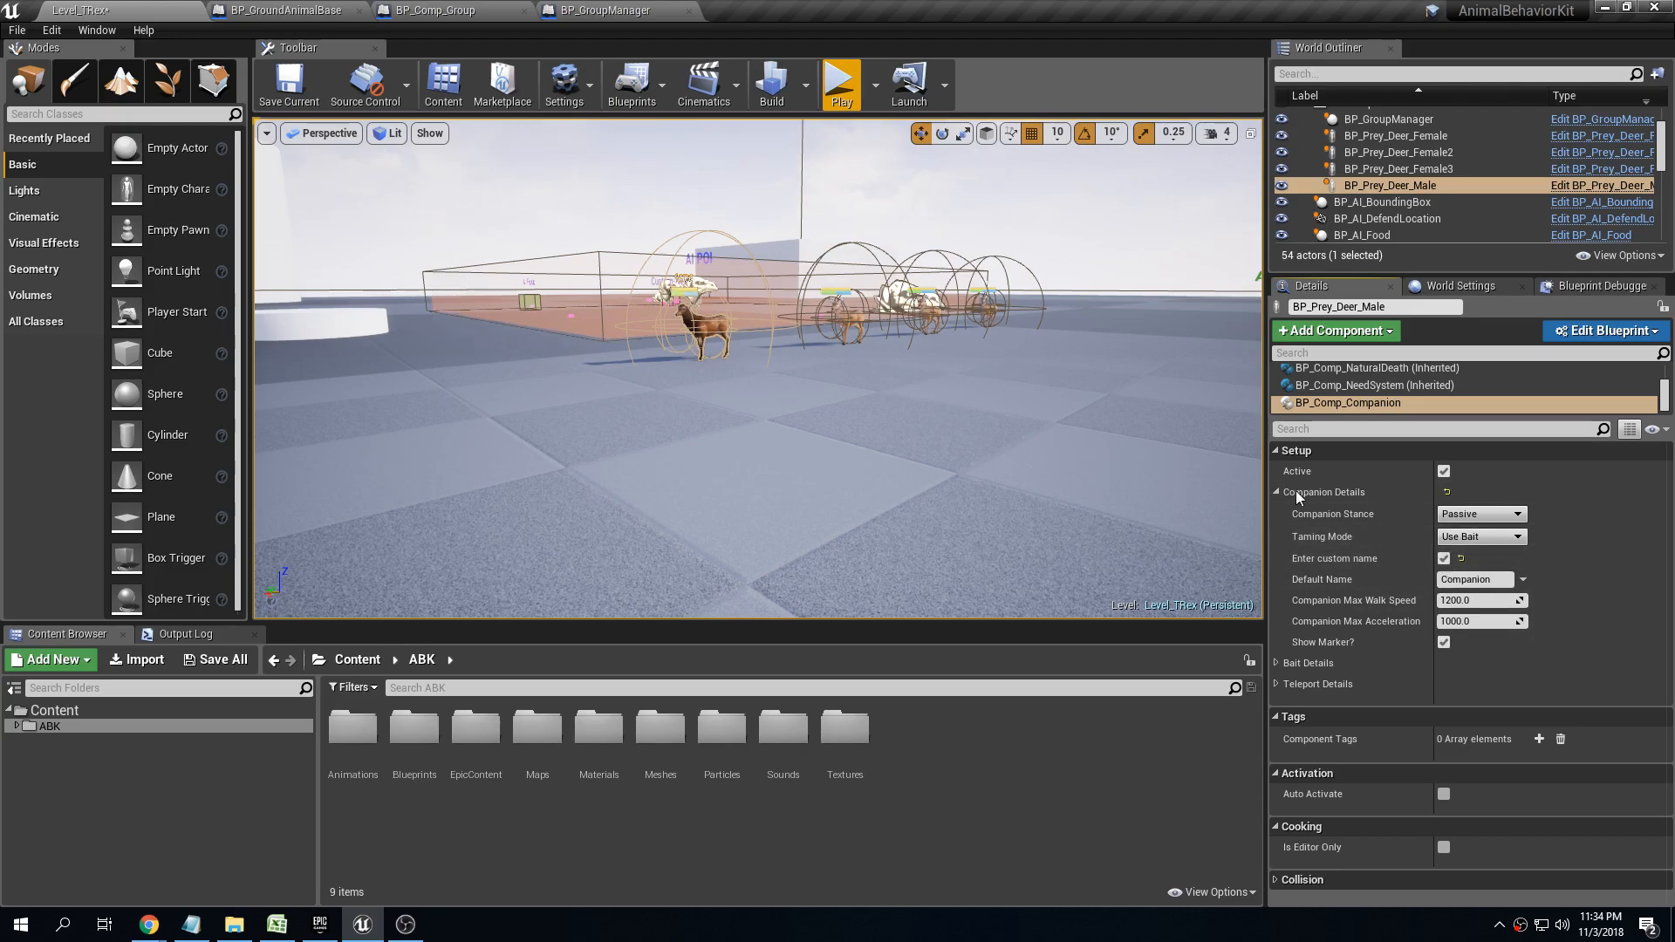
{"action": "left_click", "coordinate": [1481, 537]}
{"action": "left_click", "coordinate": [1495, 556]}
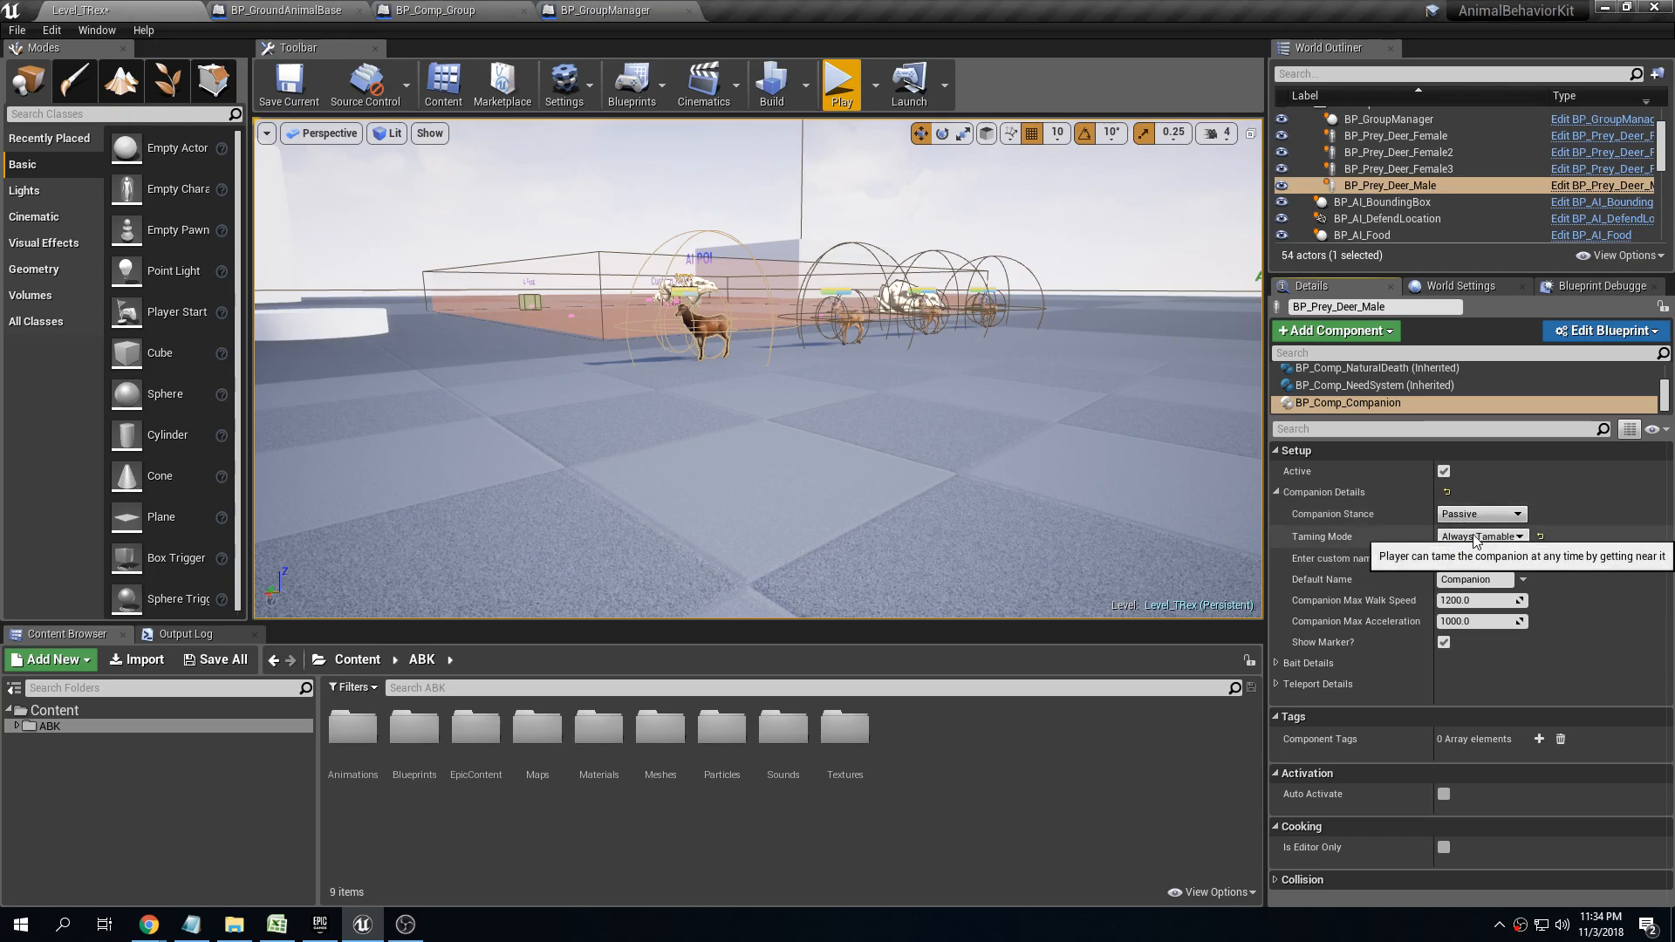
Play-test the level, tame the buck as a companion and name it Bambie's Dad
{"action": "left_click", "coordinate": [841, 91]}
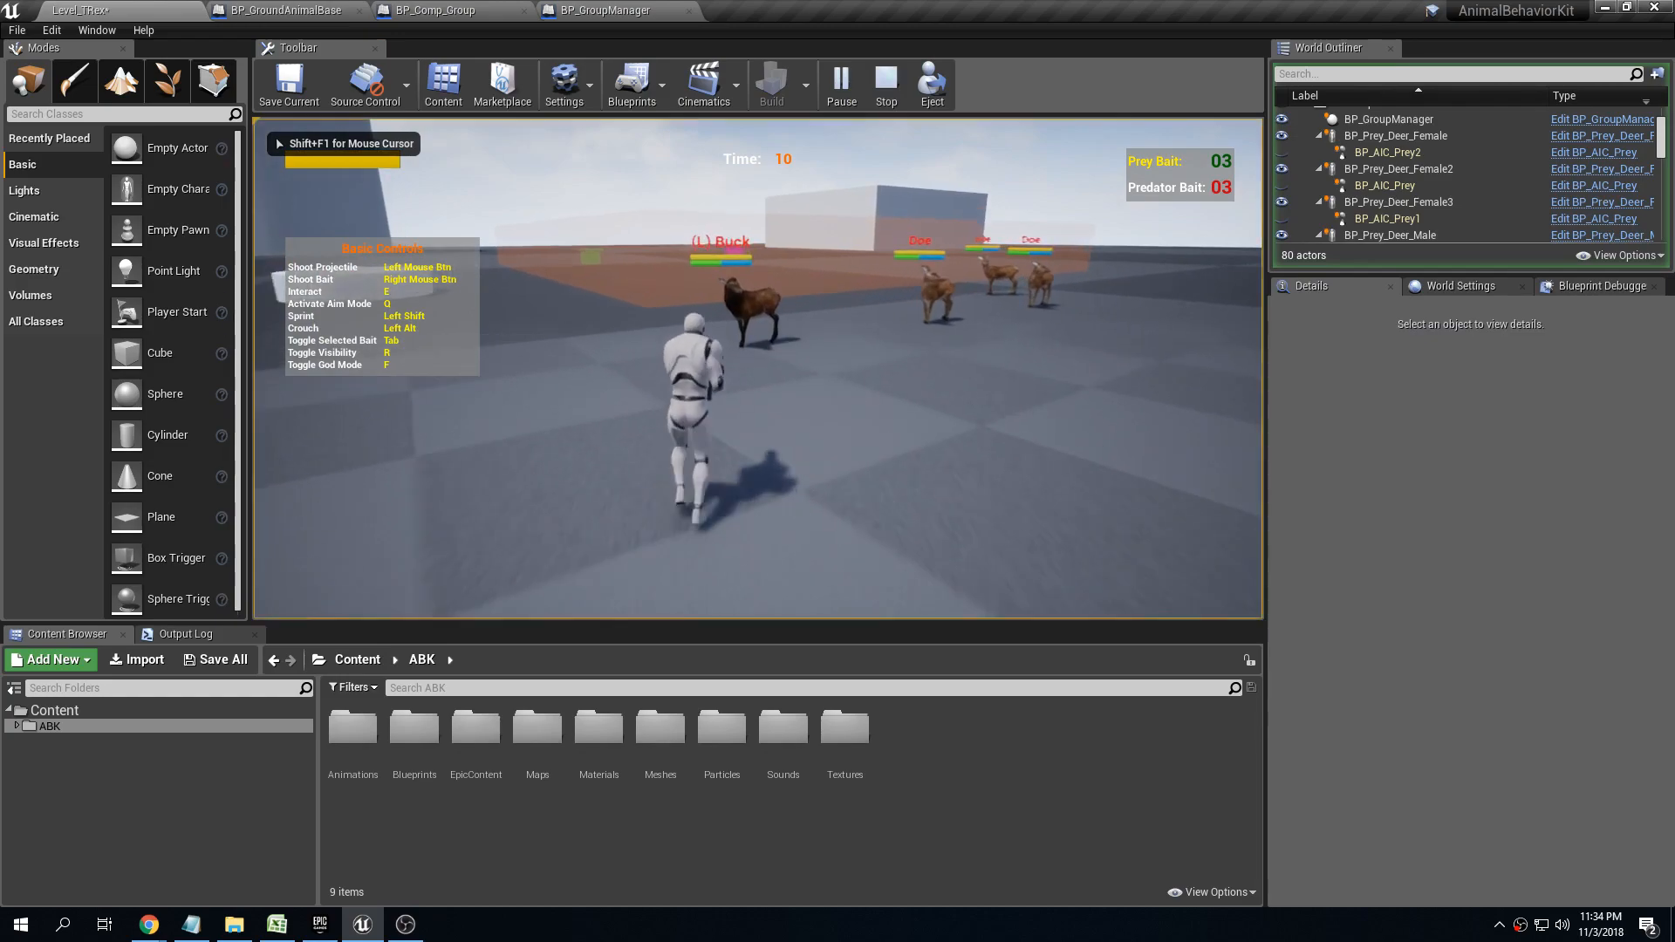
{"action": "key", "text": "w"}
{"action": "key", "text": "e"}
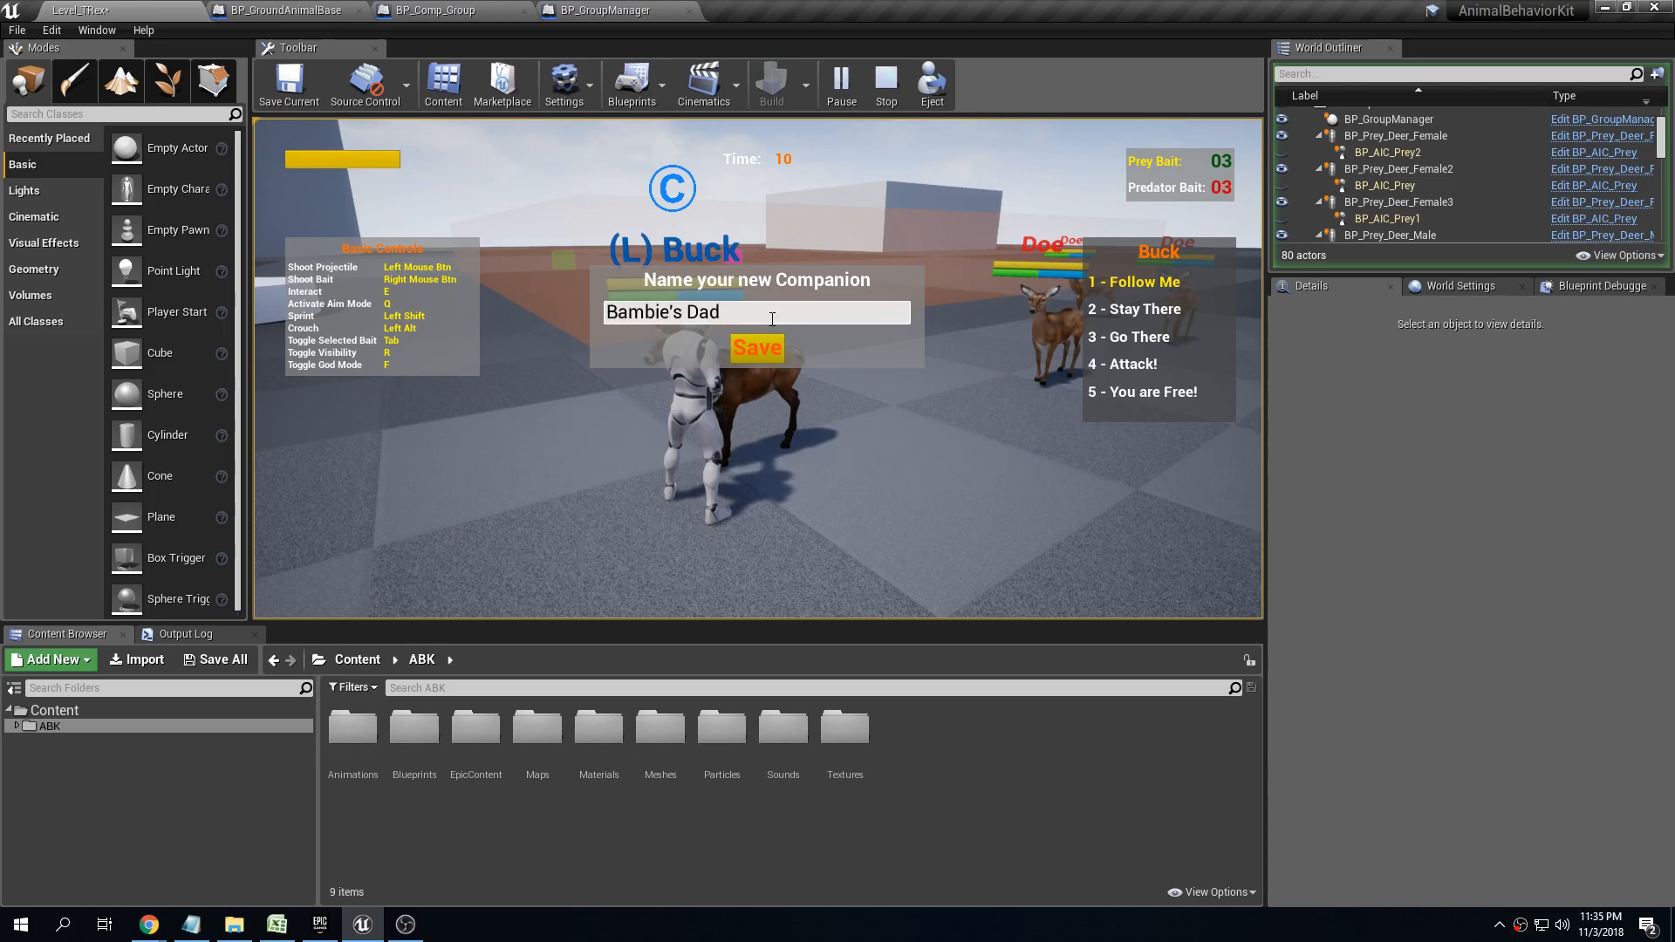
{"action": "left_click", "coordinate": [766, 352]}
Run around the level to check whether the tamed buck follows the character, and end the play test
{"action": "key", "text": "s"}
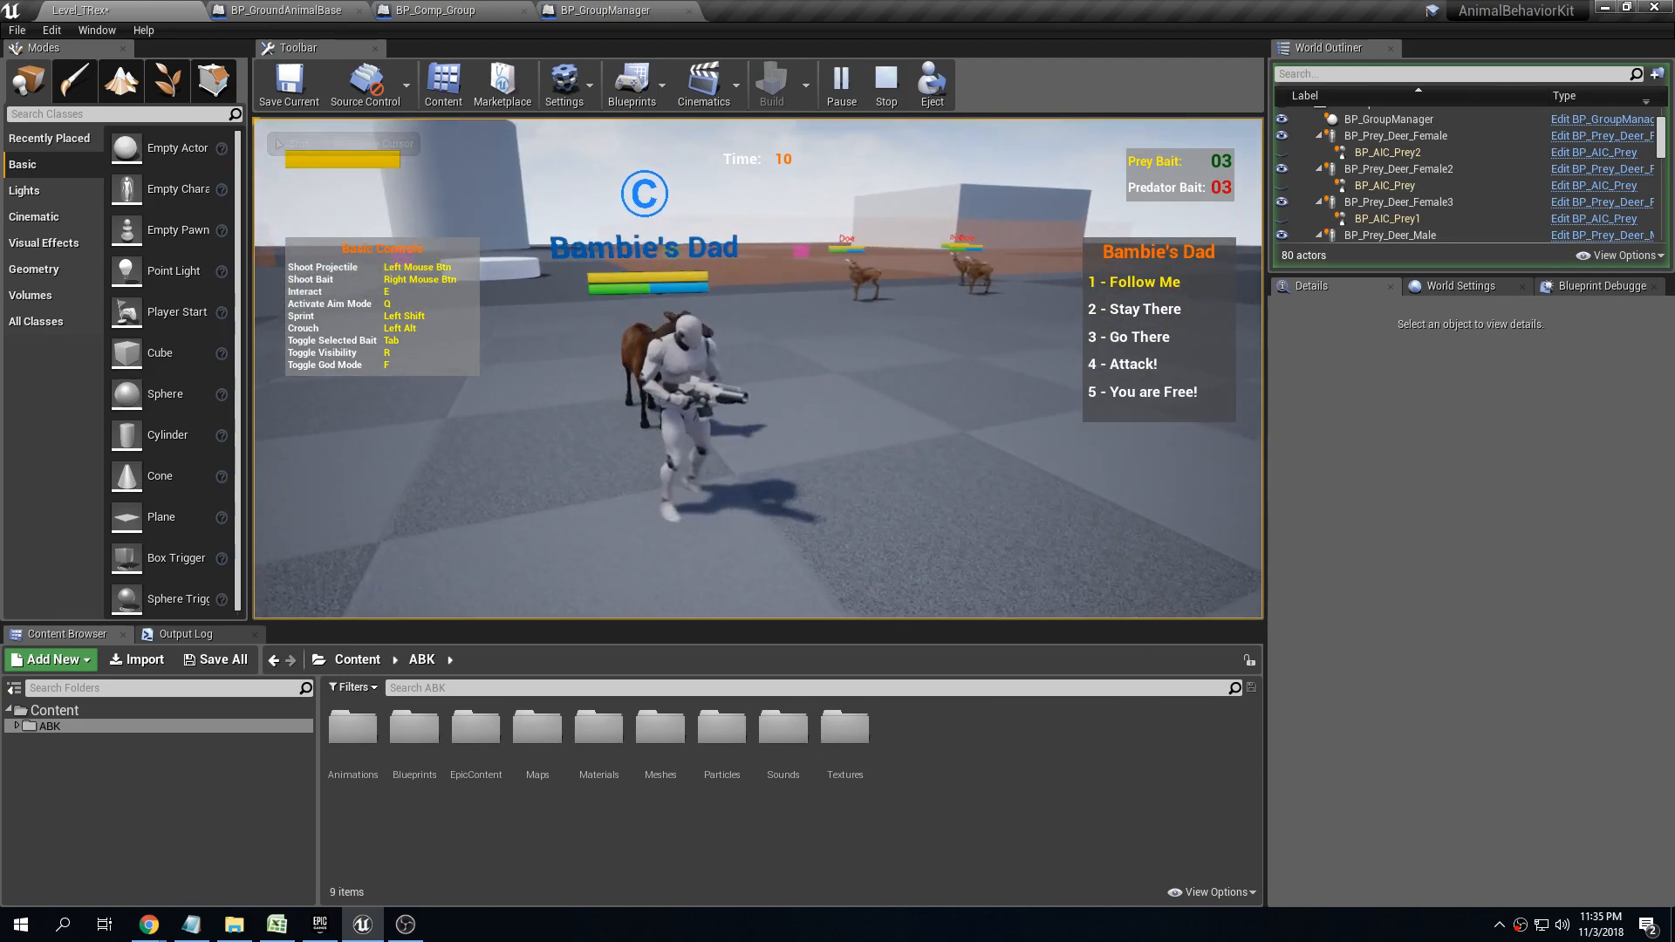
{"action": "key", "text": "a"}
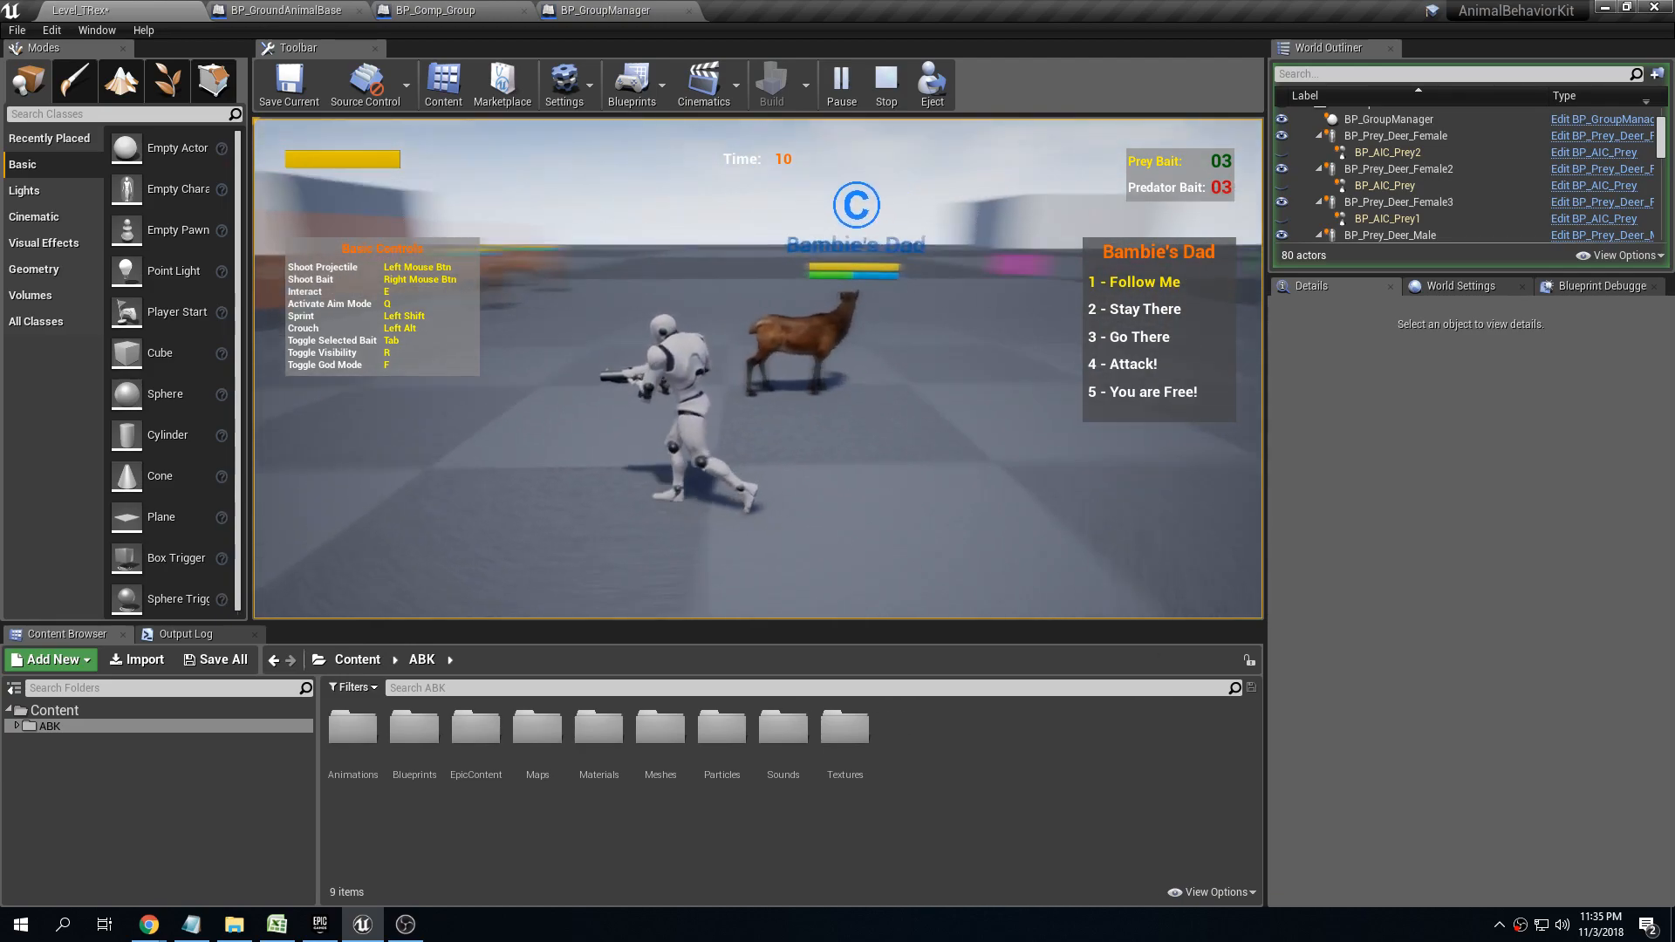
{"action": "key", "text": "s"}
{"action": "key", "text": "d"}
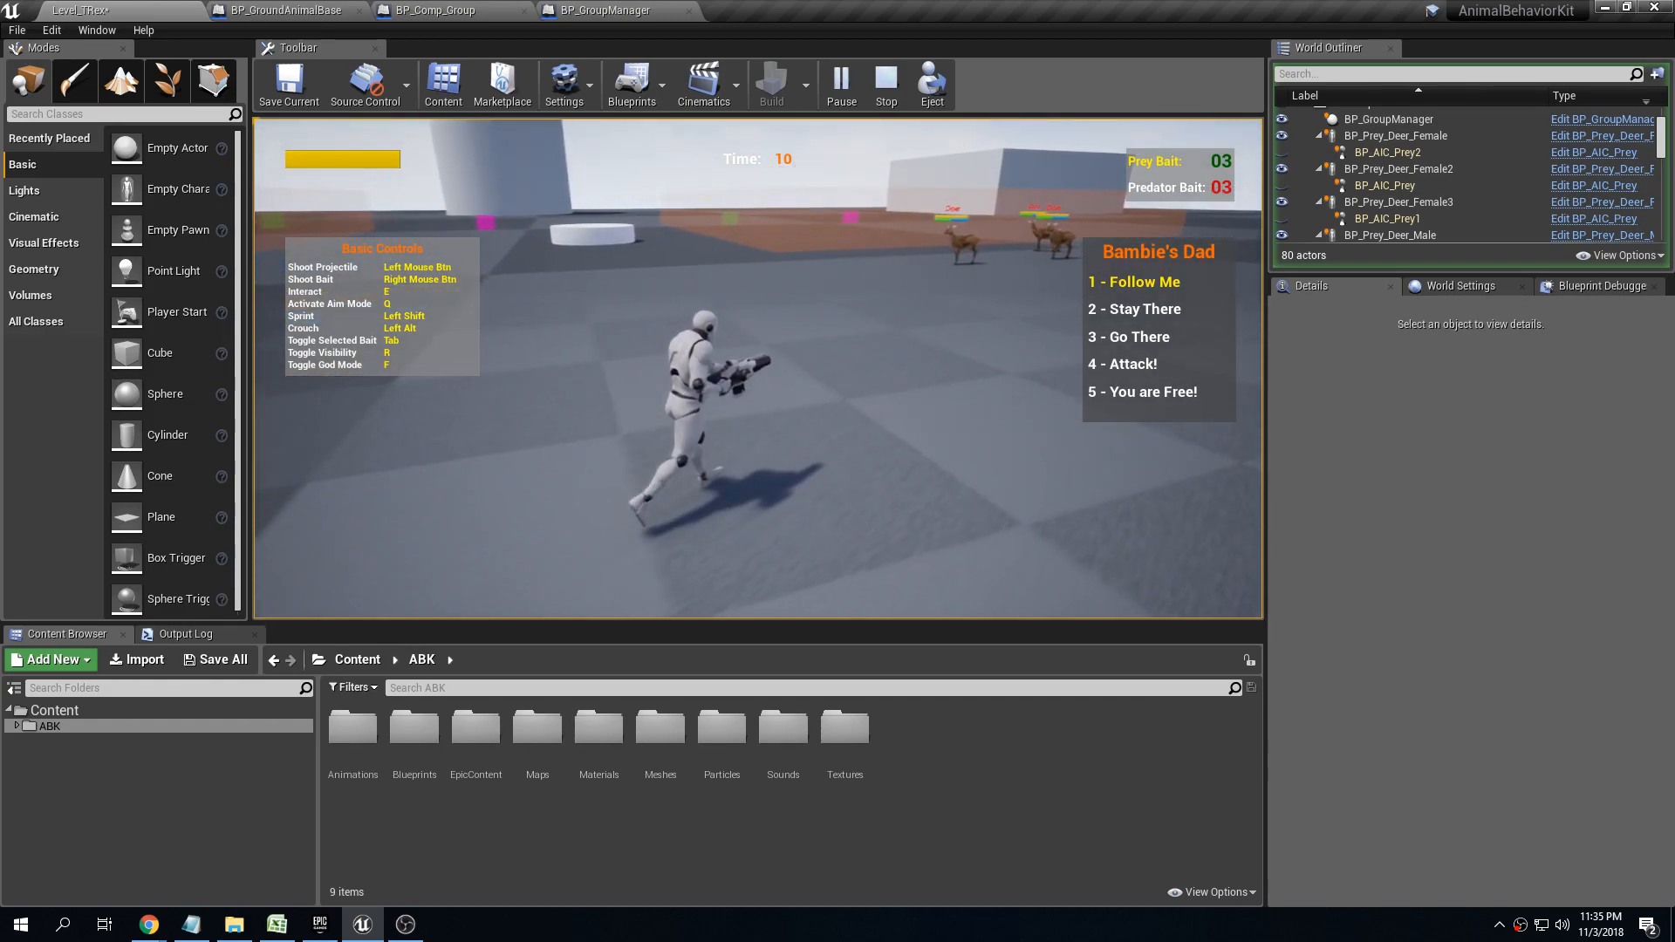
{"action": "key", "text": "s"}
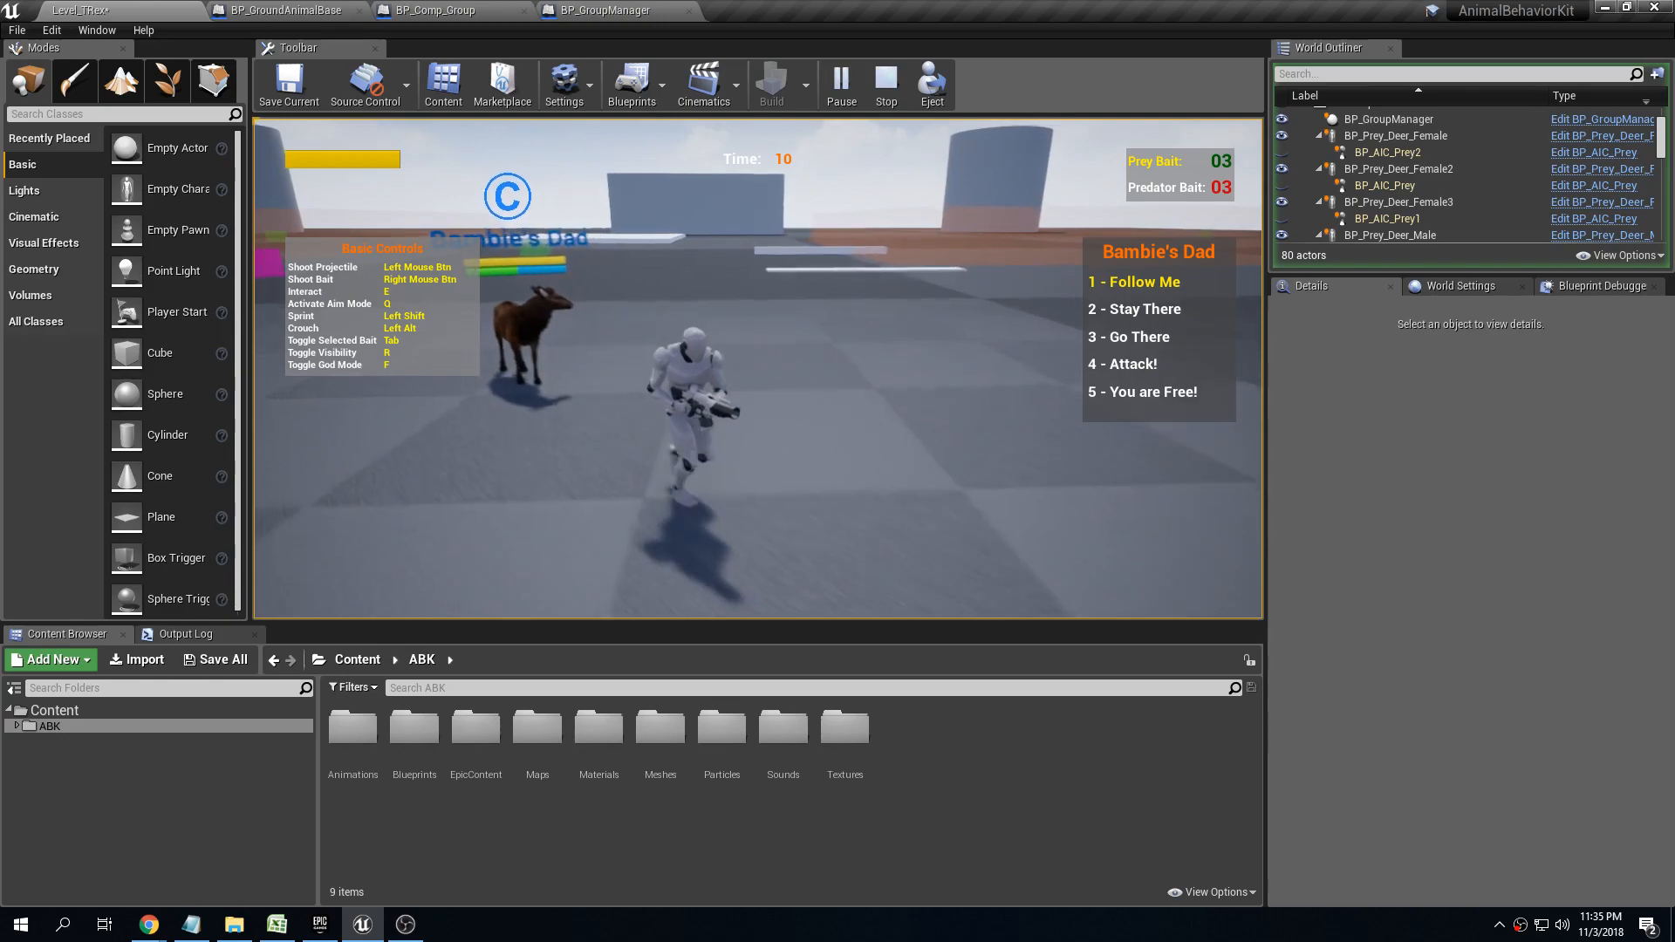
{"action": "key", "text": "Escape"}
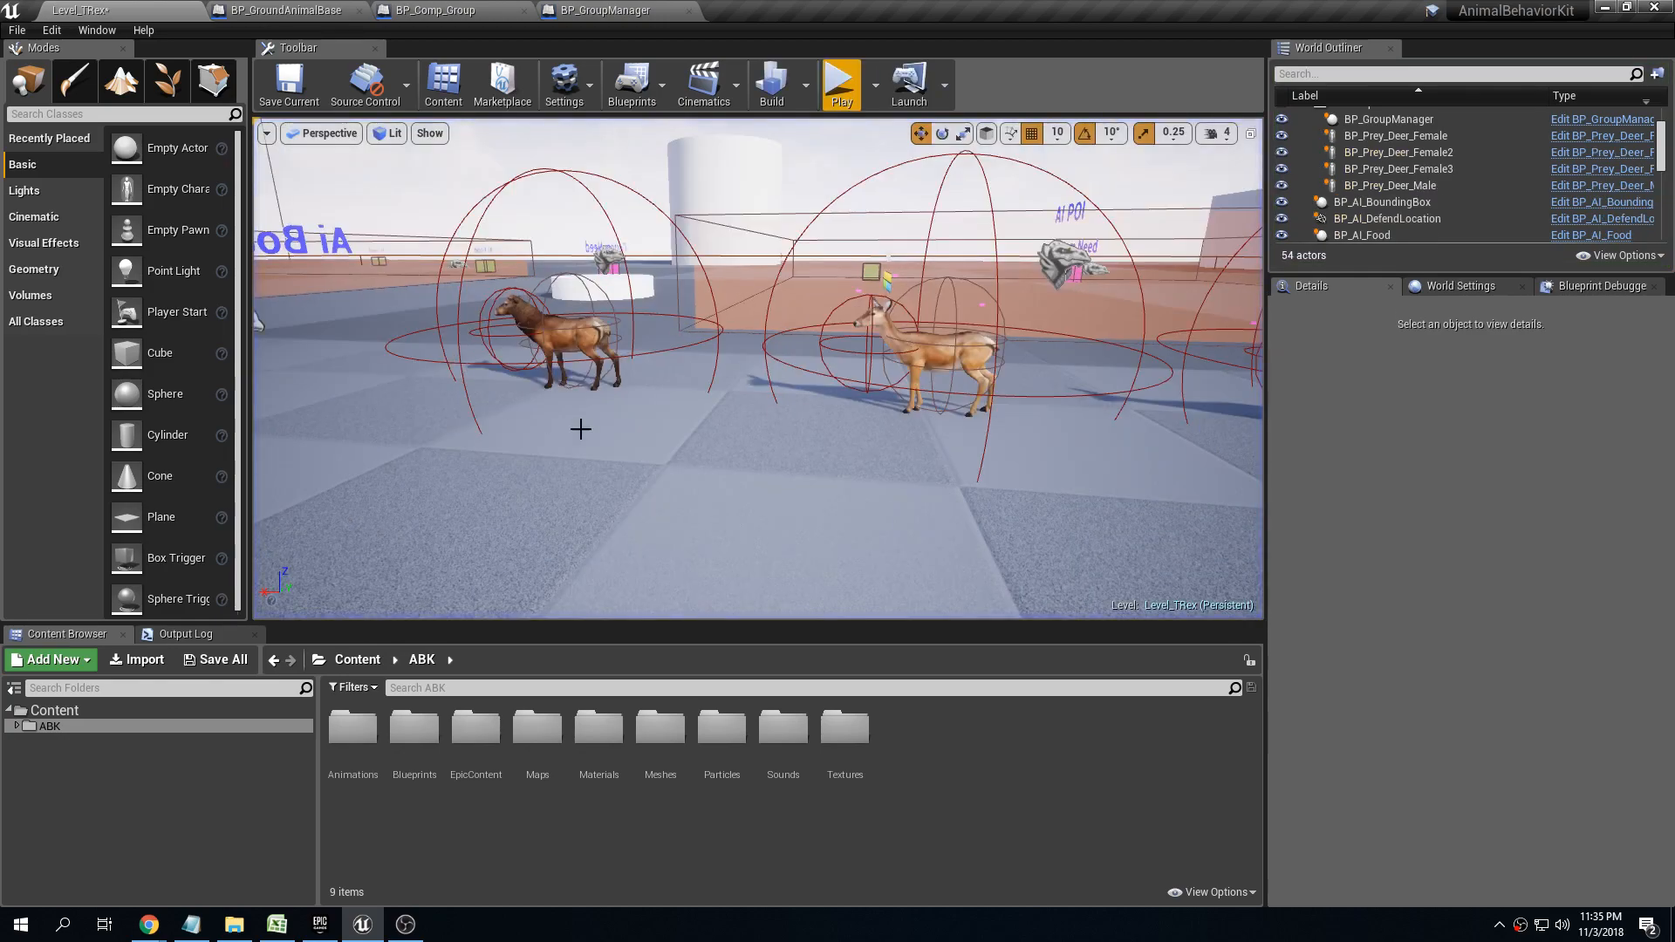
Disable Enter custom name on the male deer's BP_Comp_Companion component
{"action": "left_click", "coordinate": [561, 338]}
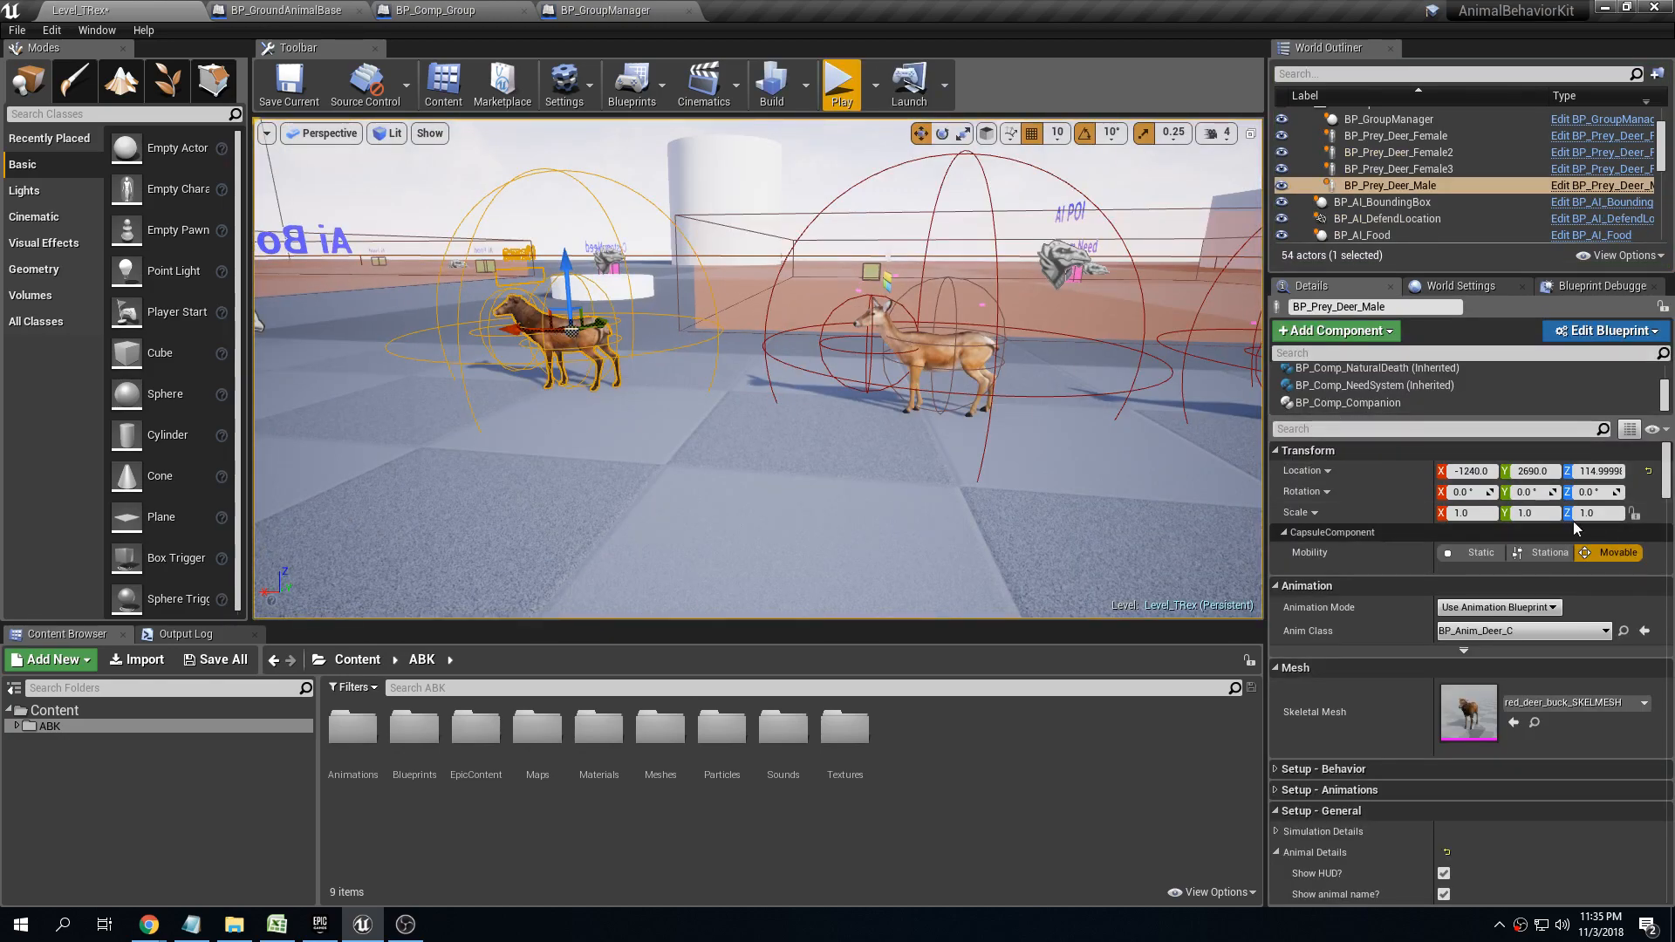
{"action": "left_click", "coordinate": [1371, 404]}
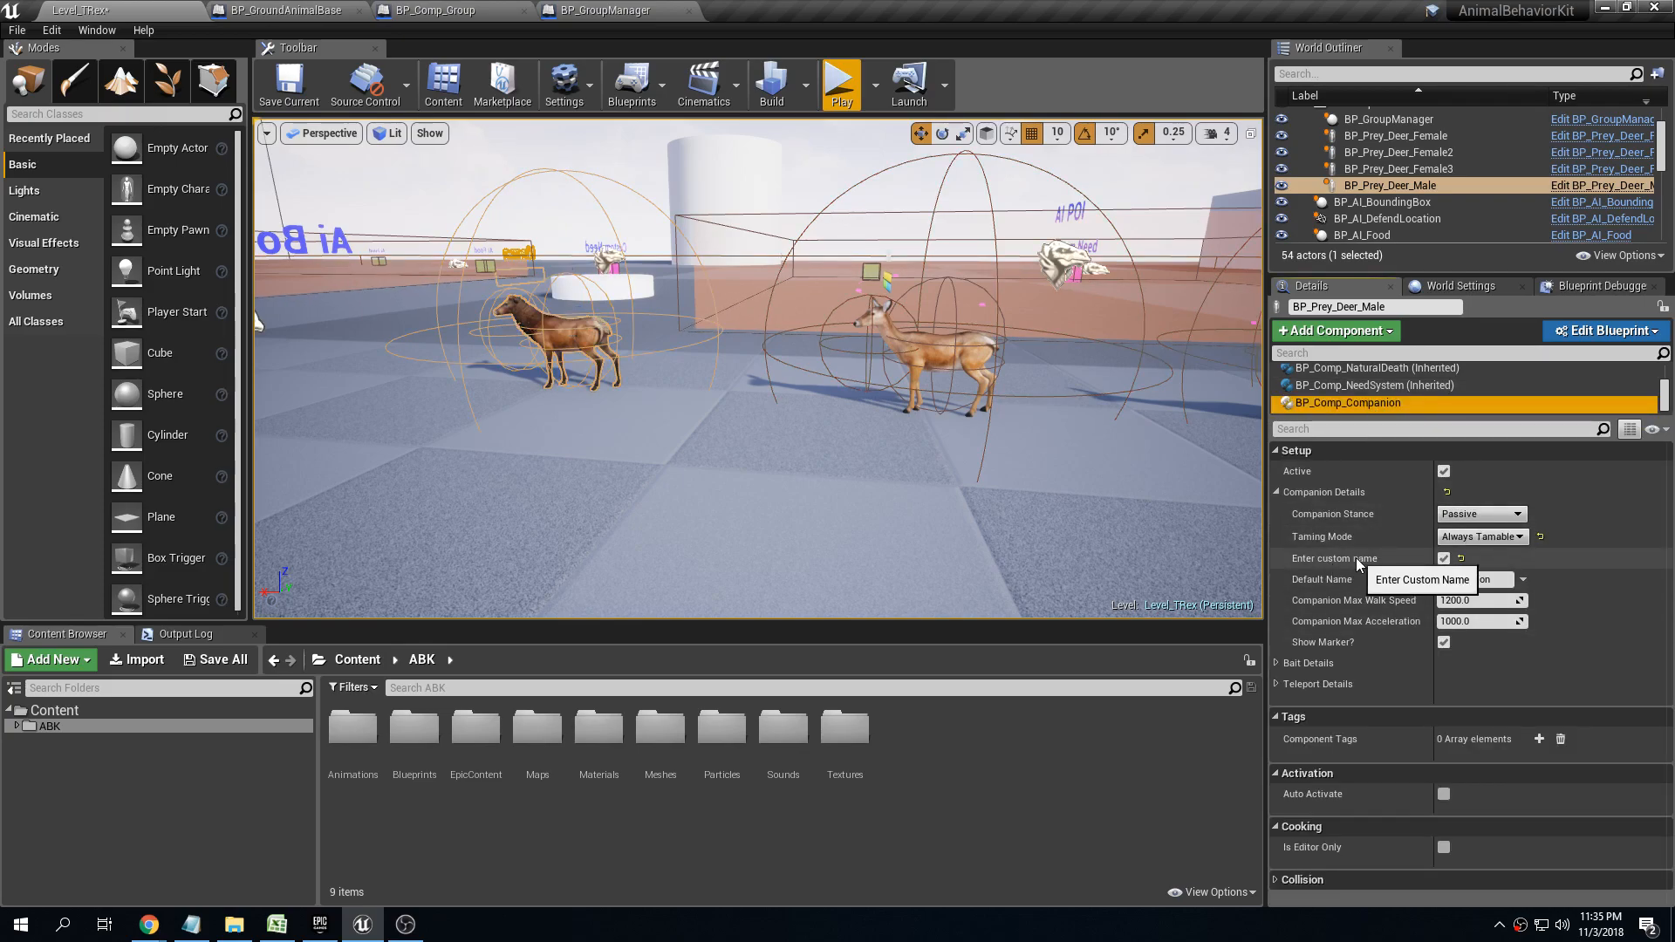
{"action": "left_click", "coordinate": [1445, 559]}
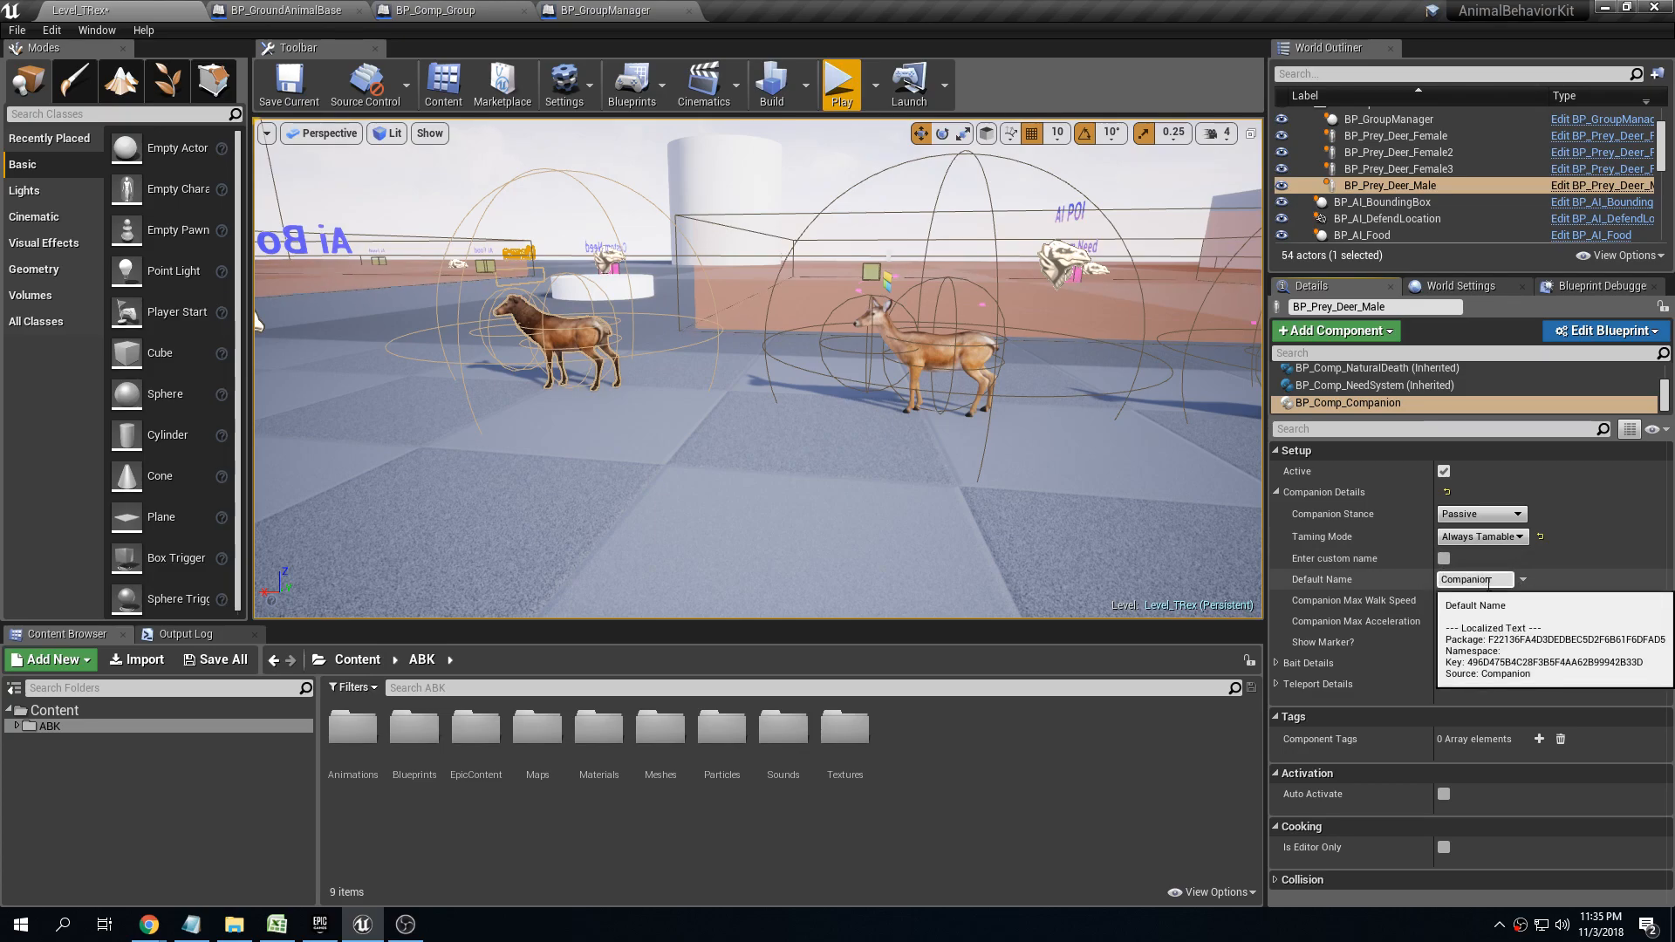
Play-test the level, tame the buck without entering a name and walk the character away from it
{"action": "left_click", "coordinate": [846, 103]}
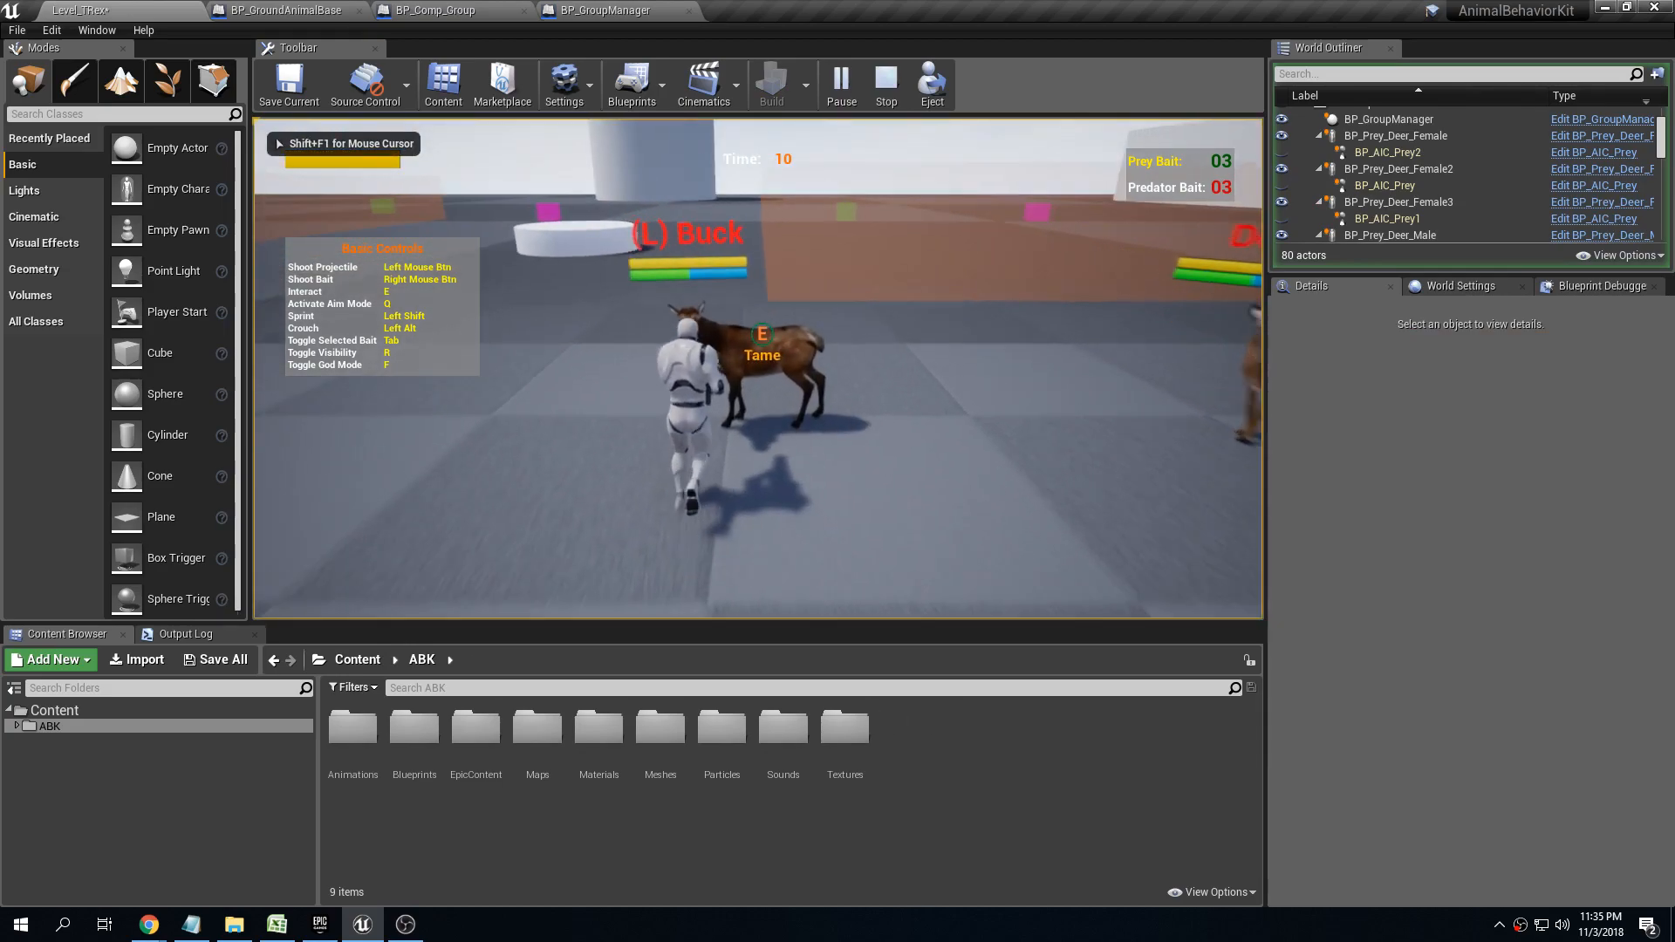
{"action": "key", "text": "e"}
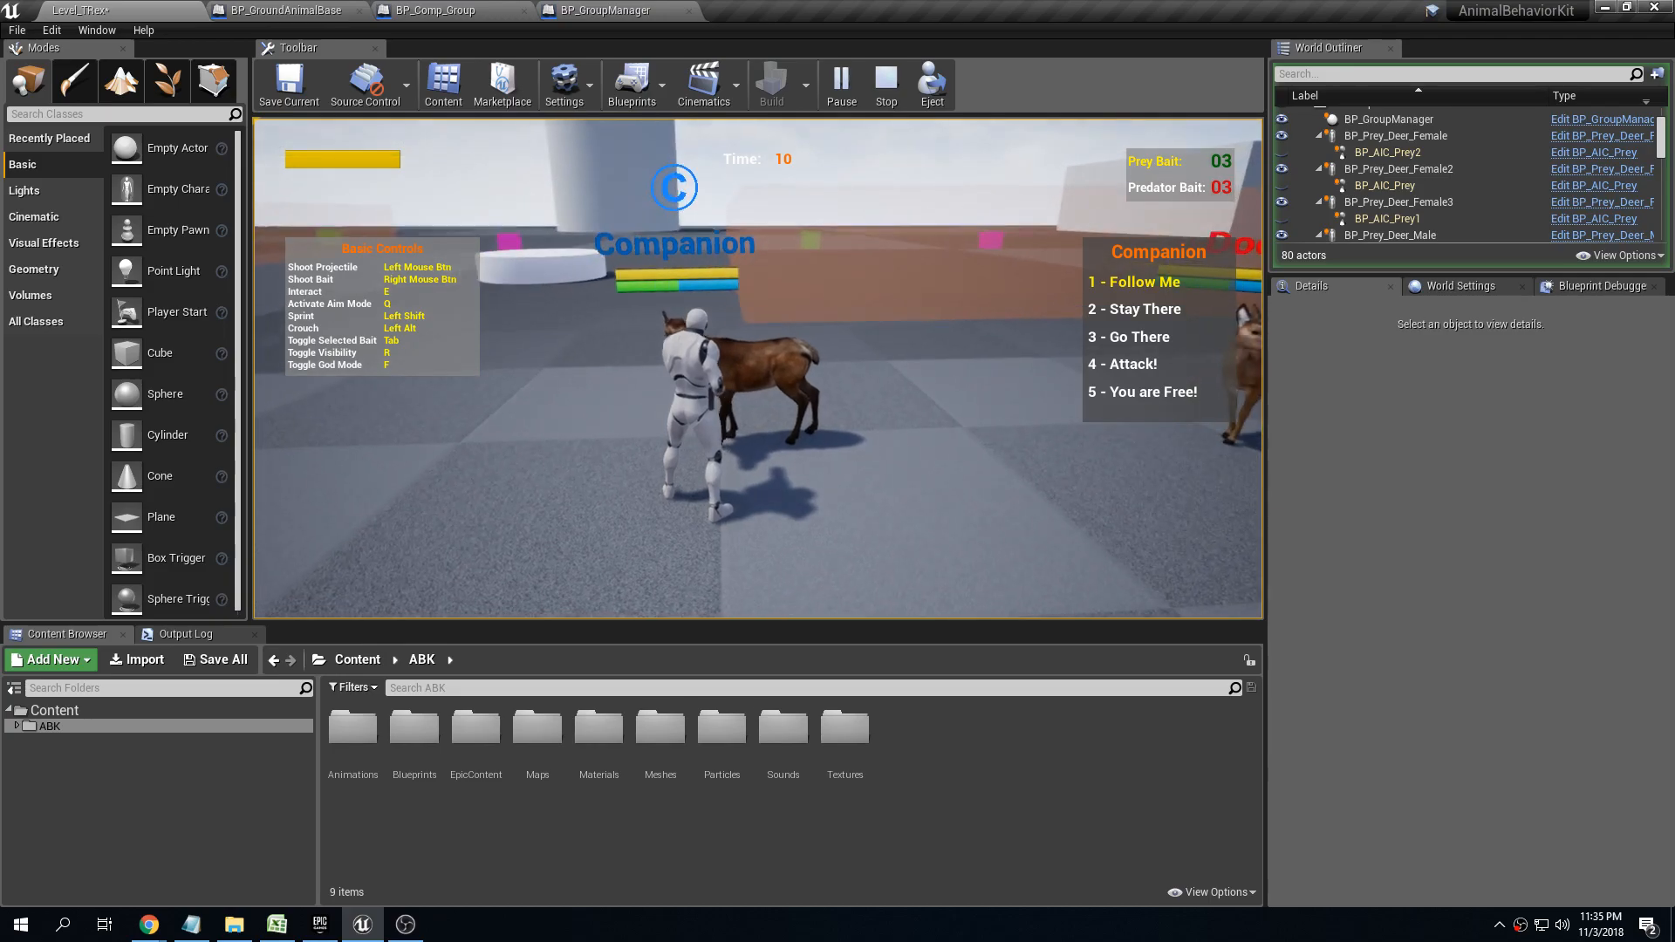
{"action": "key", "text": "a"}
{"action": "key", "text": "s"}
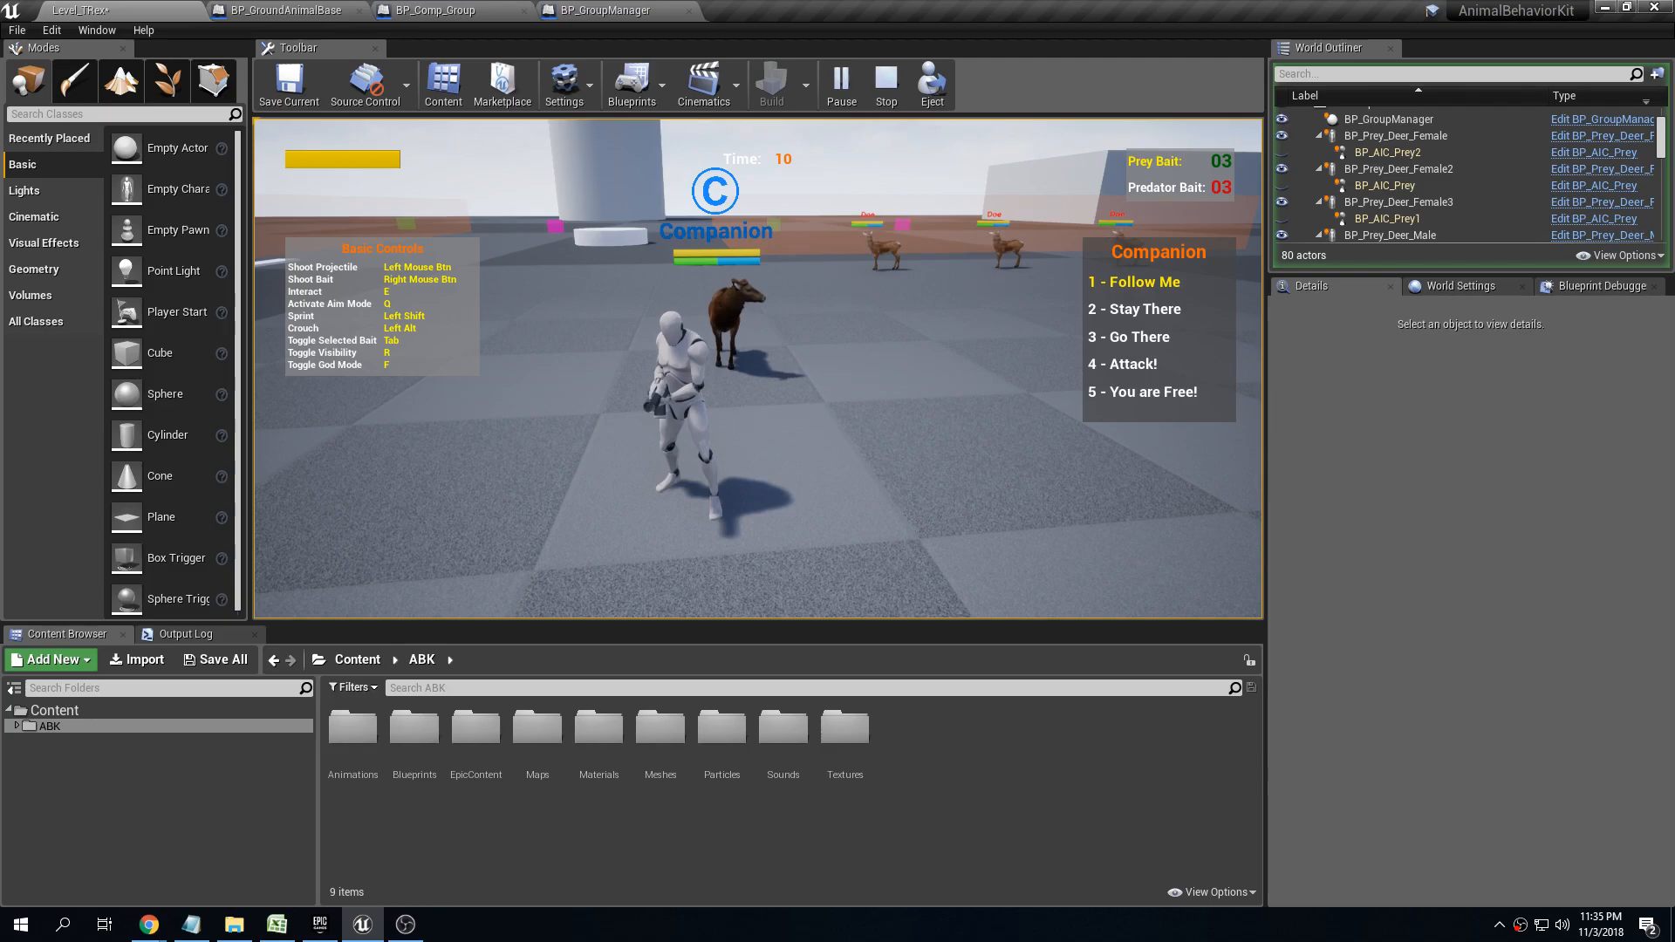
{"action": "key", "text": "s"}
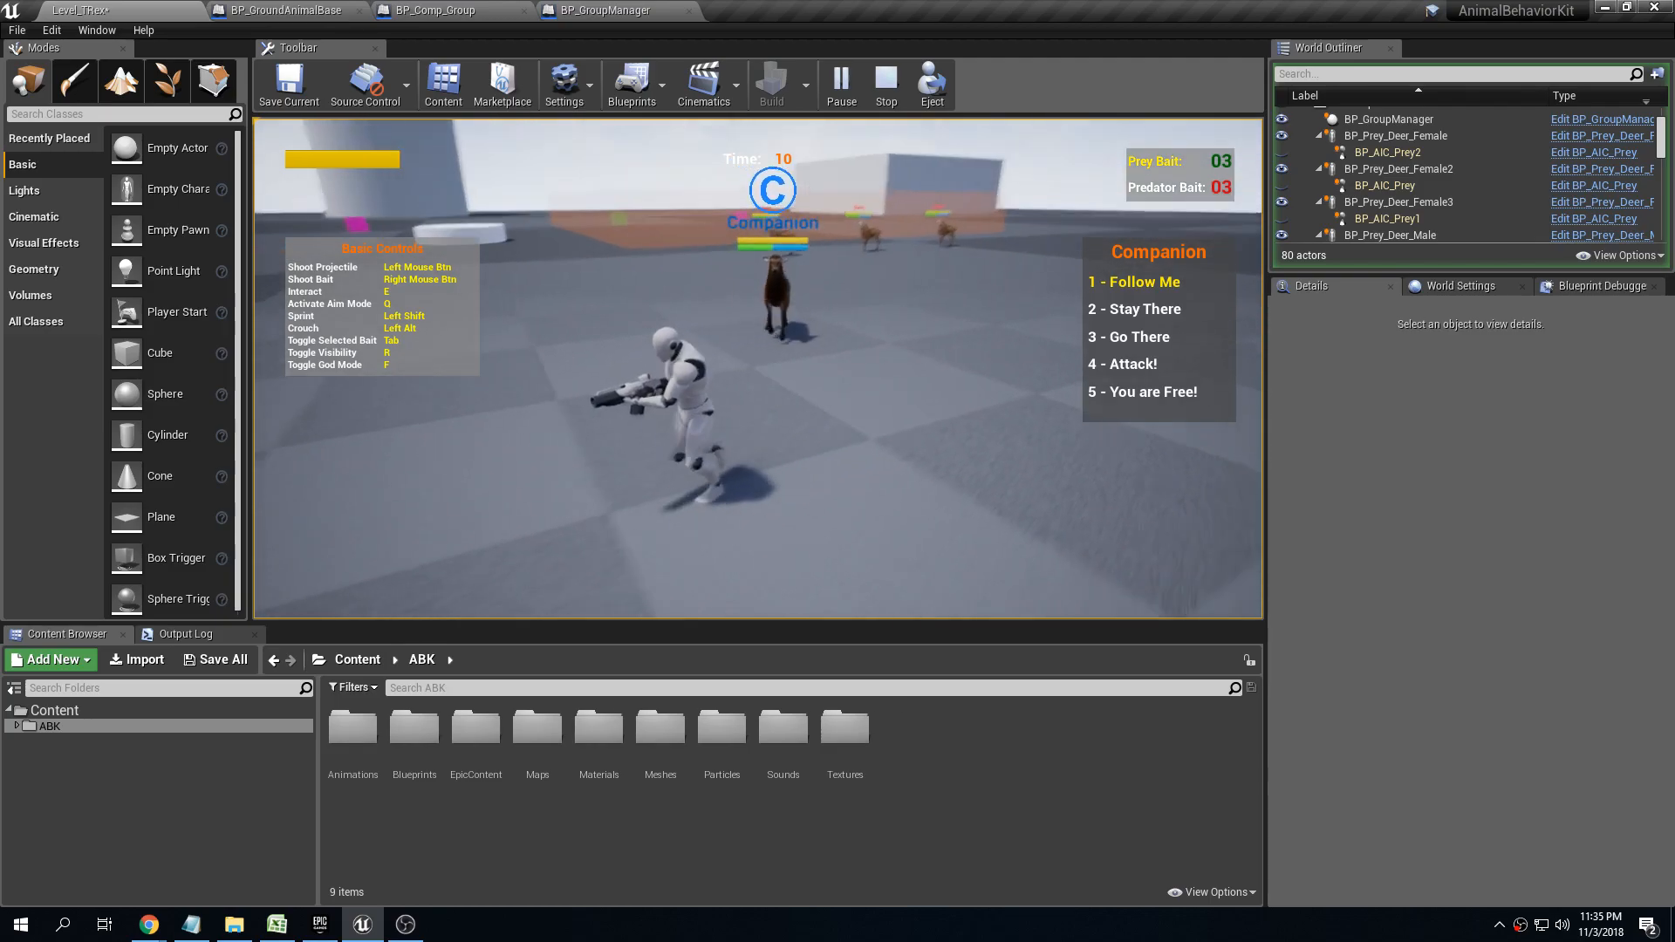
Test the Stay There, Follow Me and You are Free! commands on the companion buck, and end the play test
{"action": "key", "text": "2"}
{"action": "key", "text": "a"}
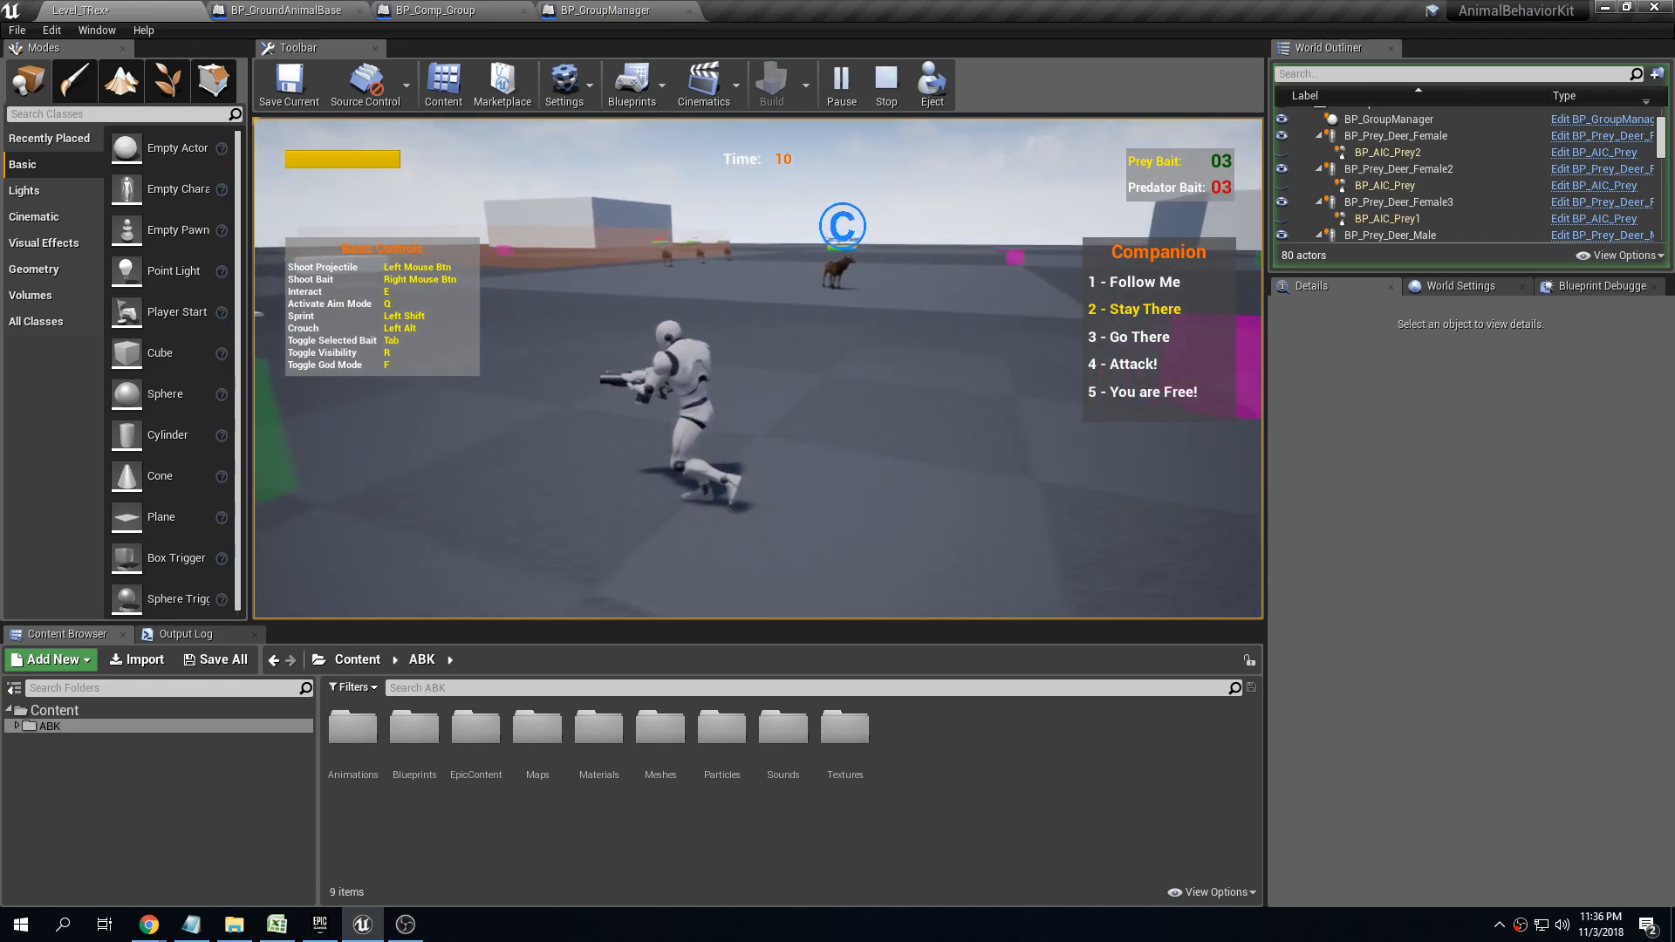
{"action": "key", "text": "1"}
{"action": "key", "text": "w"}
{"action": "key", "text": "a"}
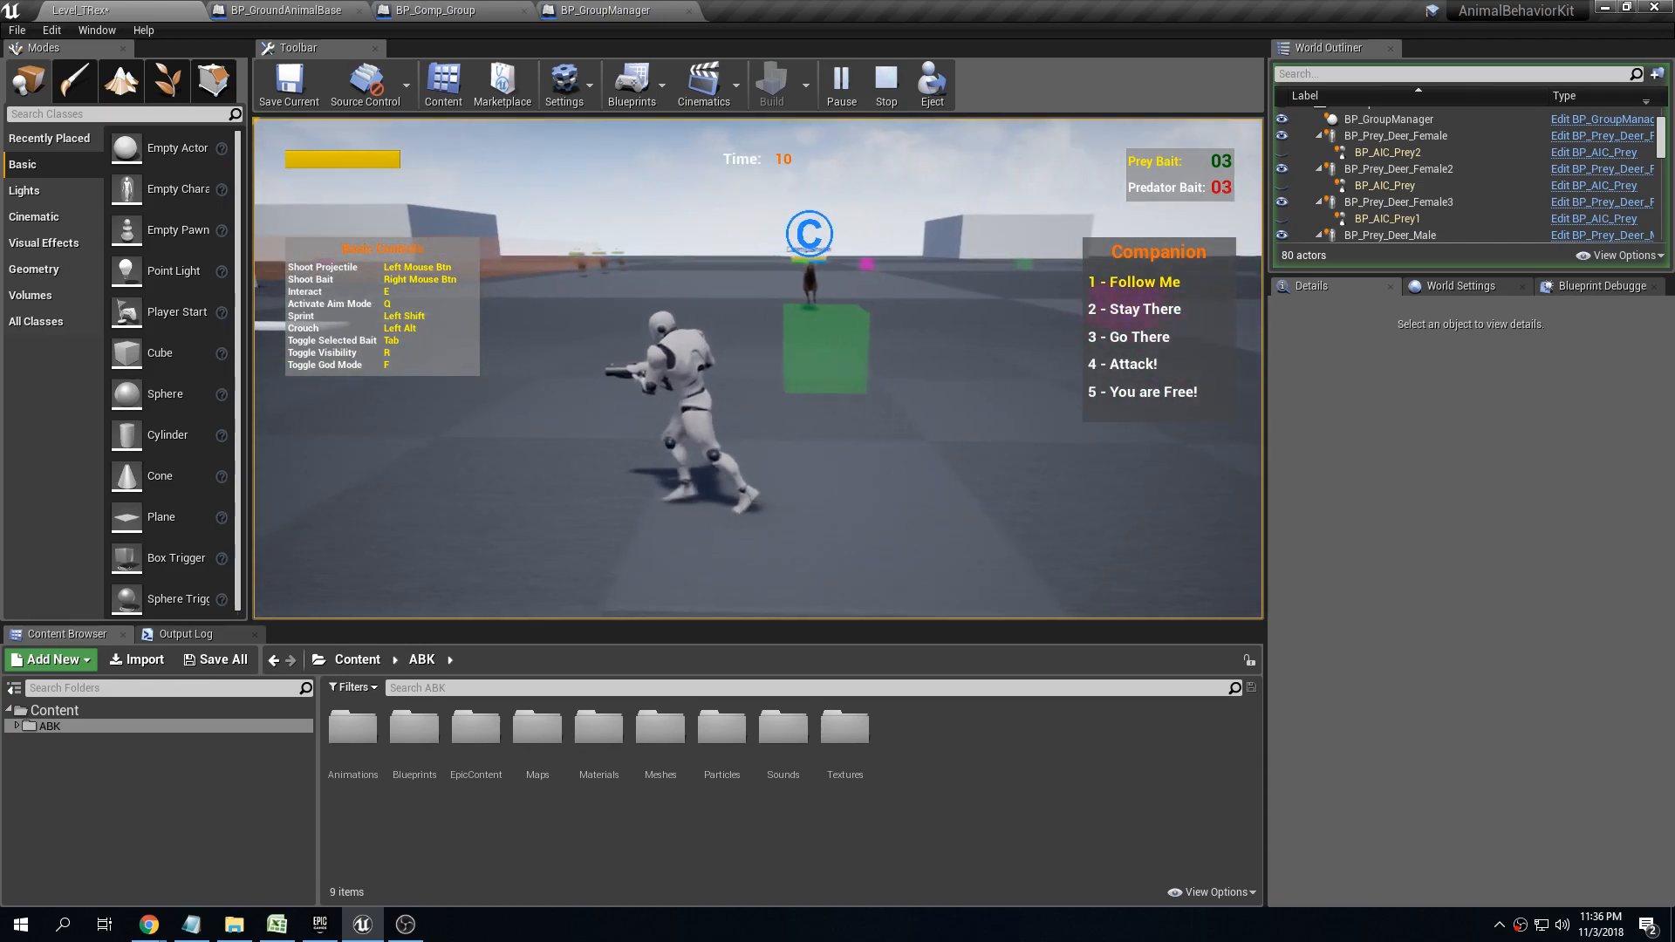
{"action": "key", "text": "5"}
{"action": "key", "text": "w"}
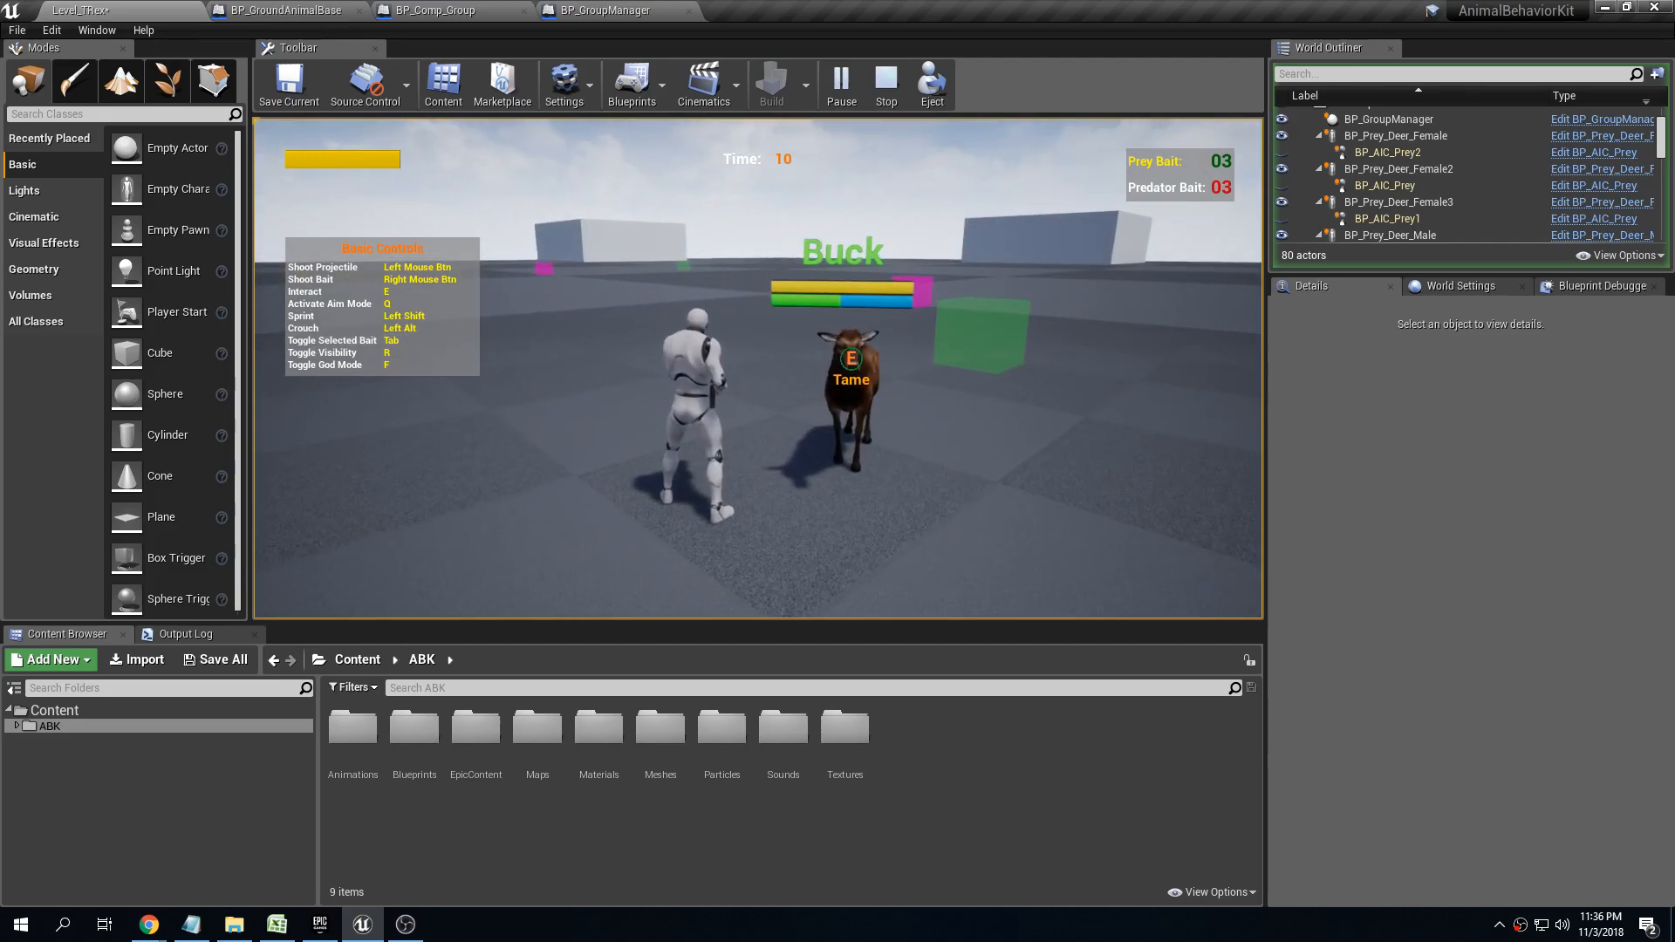
{"action": "key", "text": "Escape"}
Examine the Bait Details and Teleport Details settings of the male deer's companion component
{"action": "right_click_drag", "start_coordinate": [1152, 253], "coordinate": [812, 270]}
{"action": "key", "text": "s"}
{"action": "right_click_drag", "start_coordinate": [1009, 224], "coordinate": [1009, 253]}
{"action": "key", "text": "q"}
{"action": "left_click", "coordinate": [884, 259]}
{"action": "right_click_drag", "start_coordinate": [884, 259], "coordinate": [838, 301]}
{"action": "key", "text": "e"}
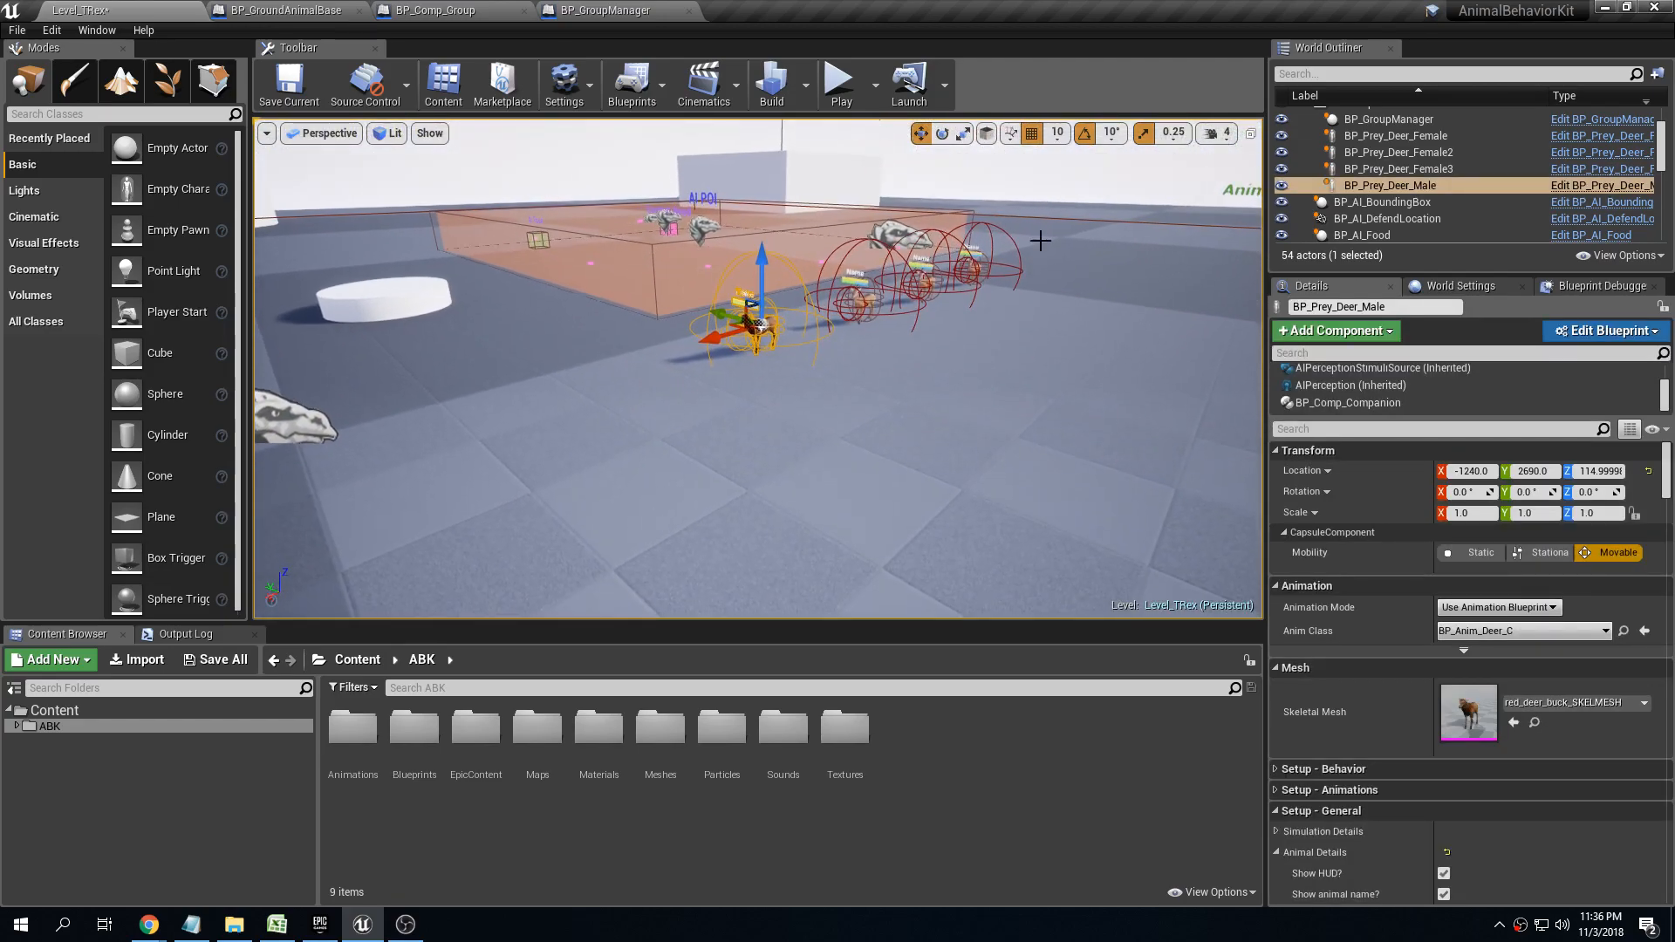
{"action": "left_click", "coordinate": [1380, 403]}
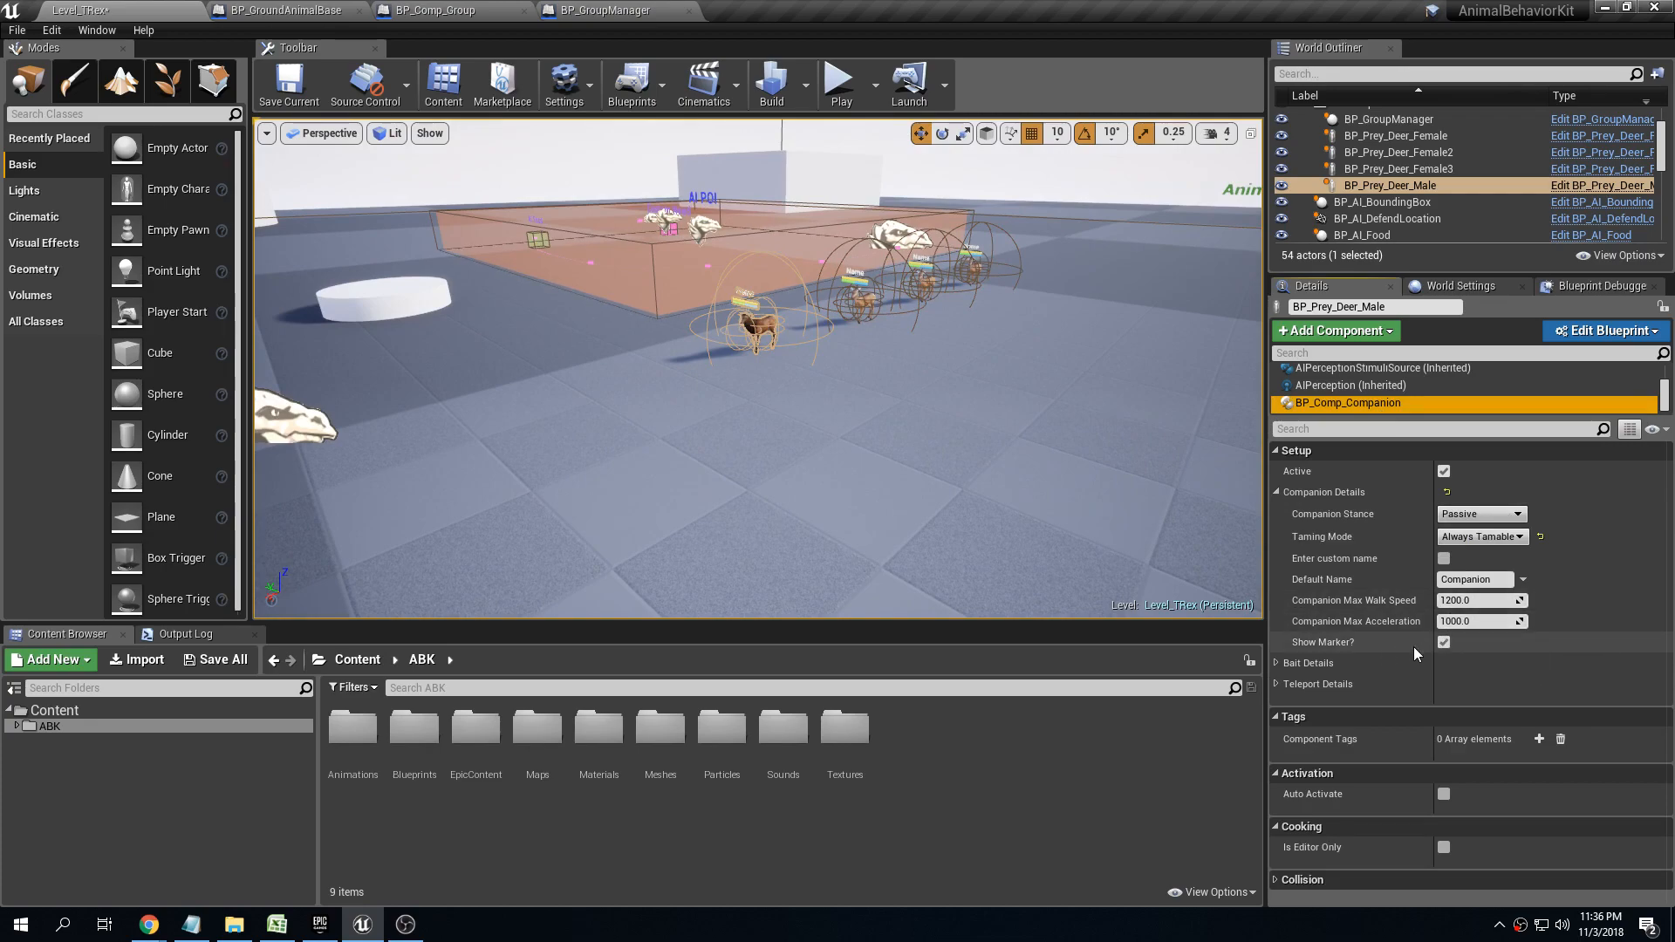
{"action": "left_click", "coordinate": [1274, 663]}
{"action": "left_click", "coordinate": [1275, 663]}
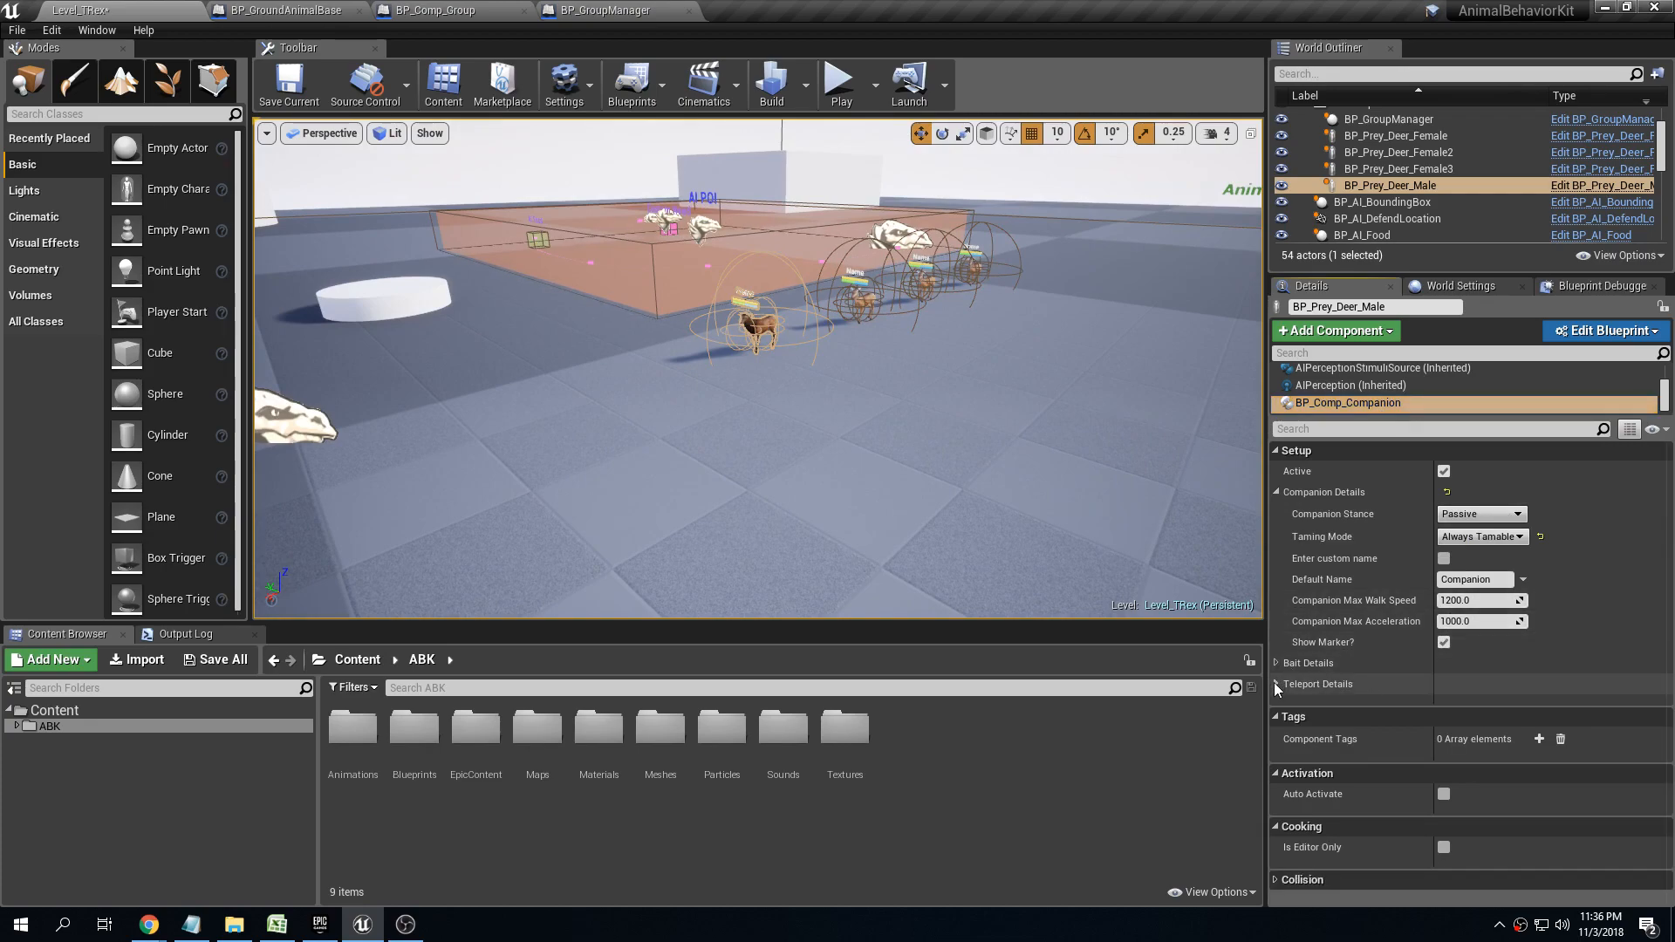
{"action": "left_click", "coordinate": [1275, 684]}
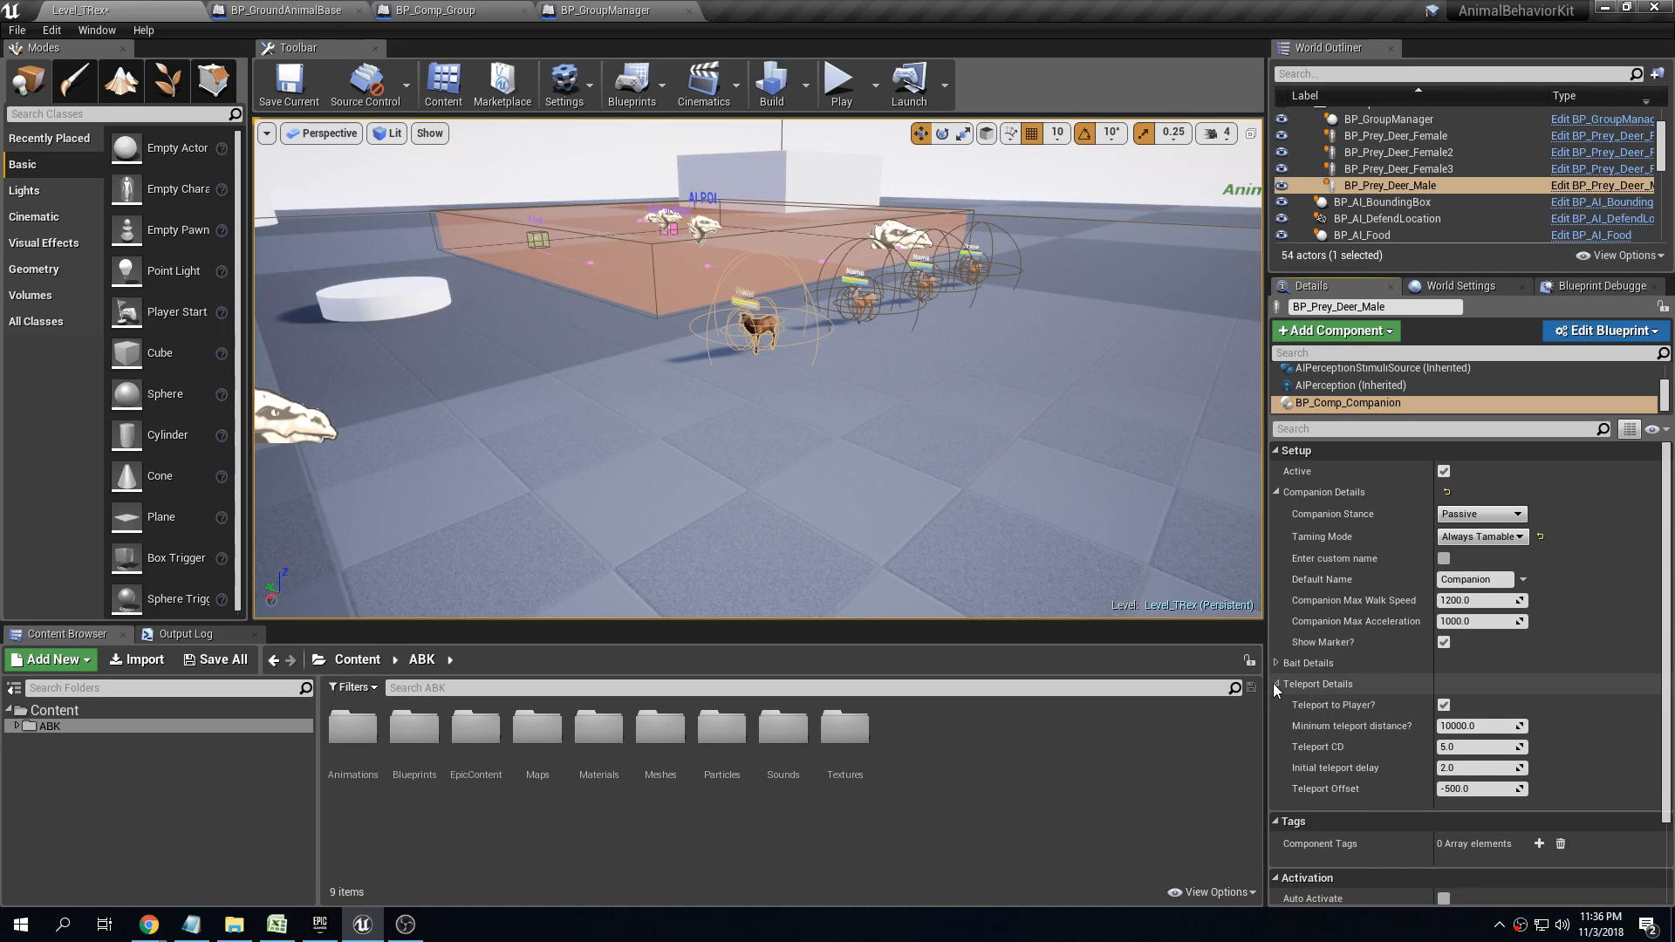
{"action": "left_click", "coordinate": [1275, 684]}
{"action": "left_click", "coordinate": [1275, 664]}
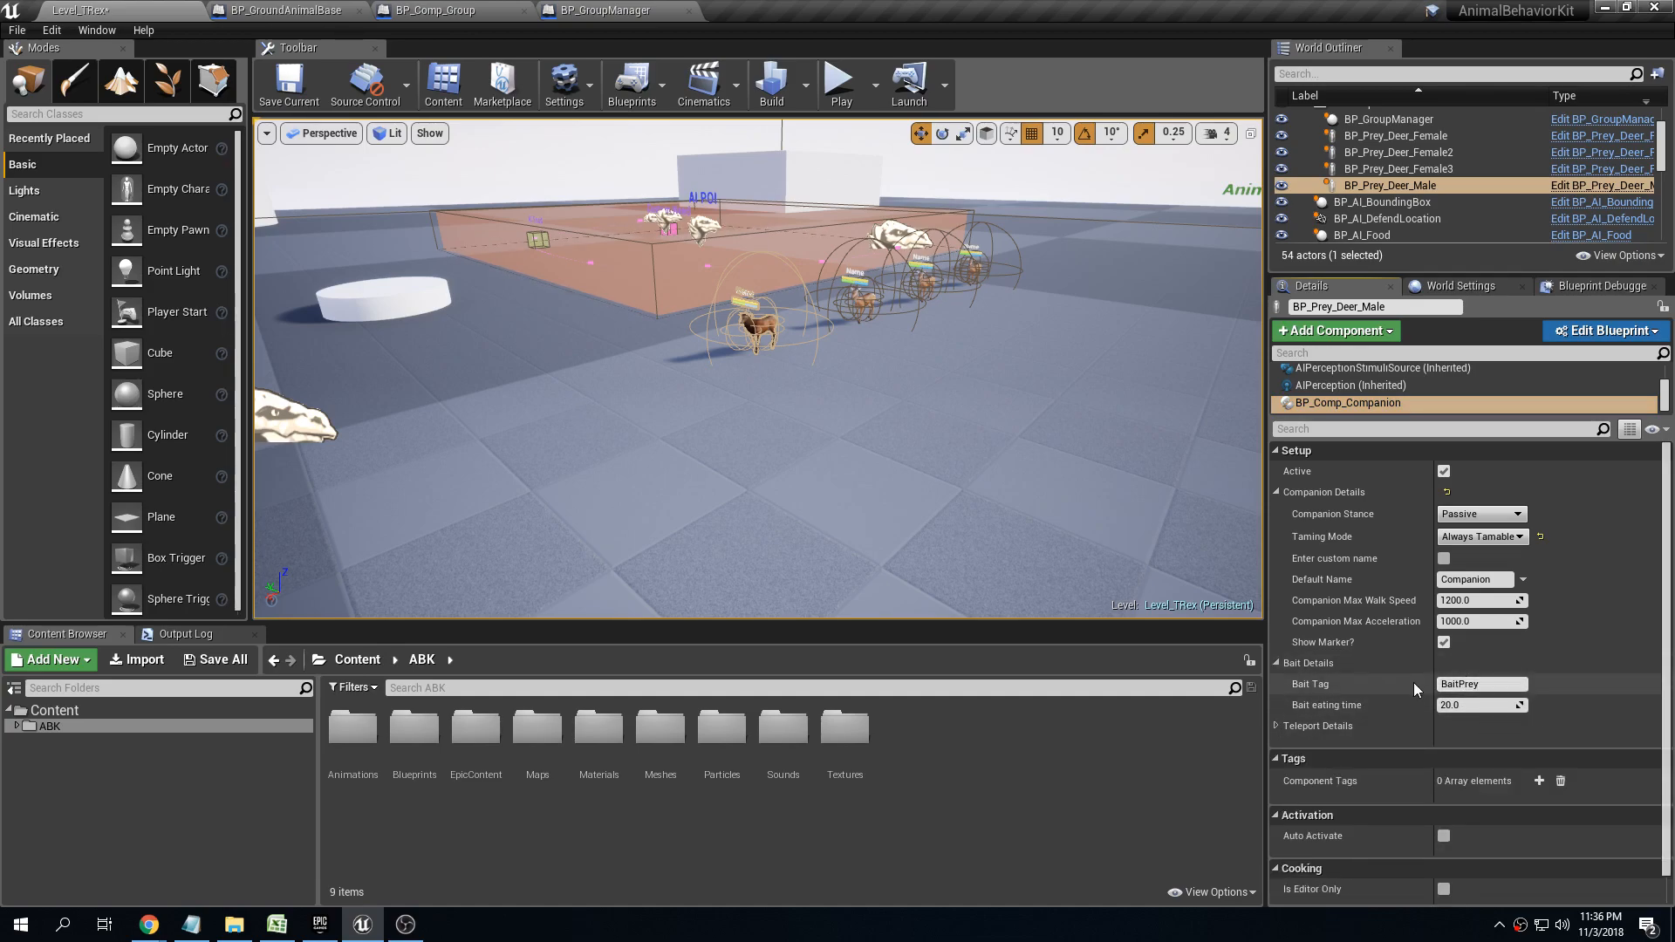
{"action": "left_click", "coordinate": [1279, 664]}
{"action": "left_click", "coordinate": [1277, 684]}
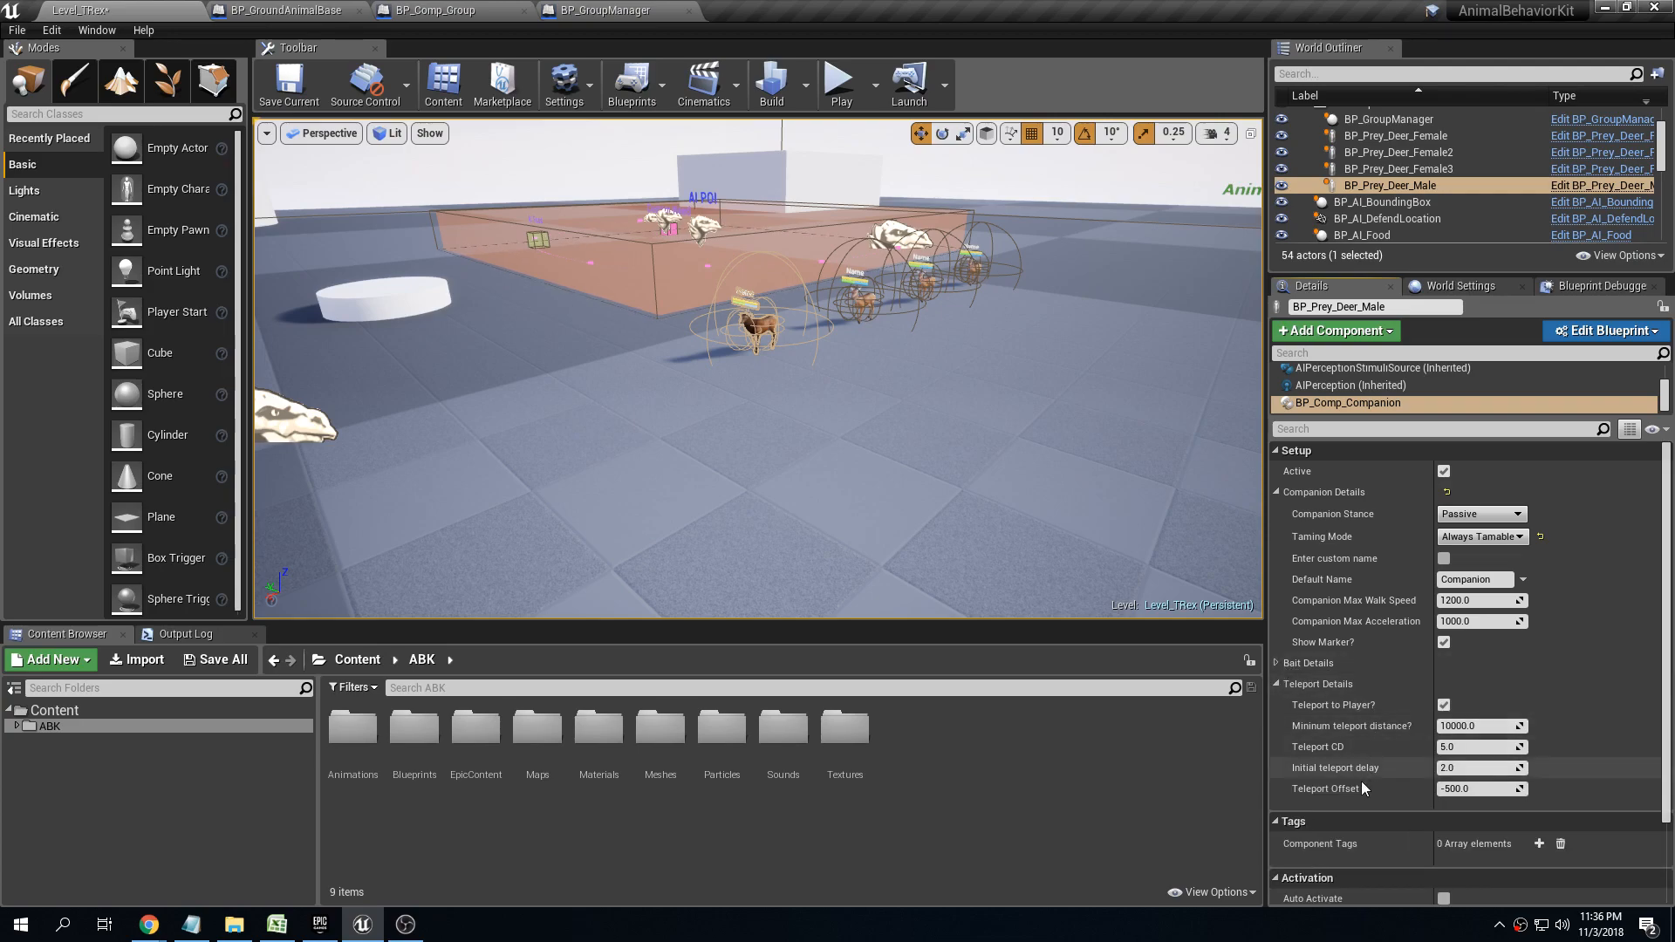
{"action": "left_click", "coordinate": [1275, 684]}
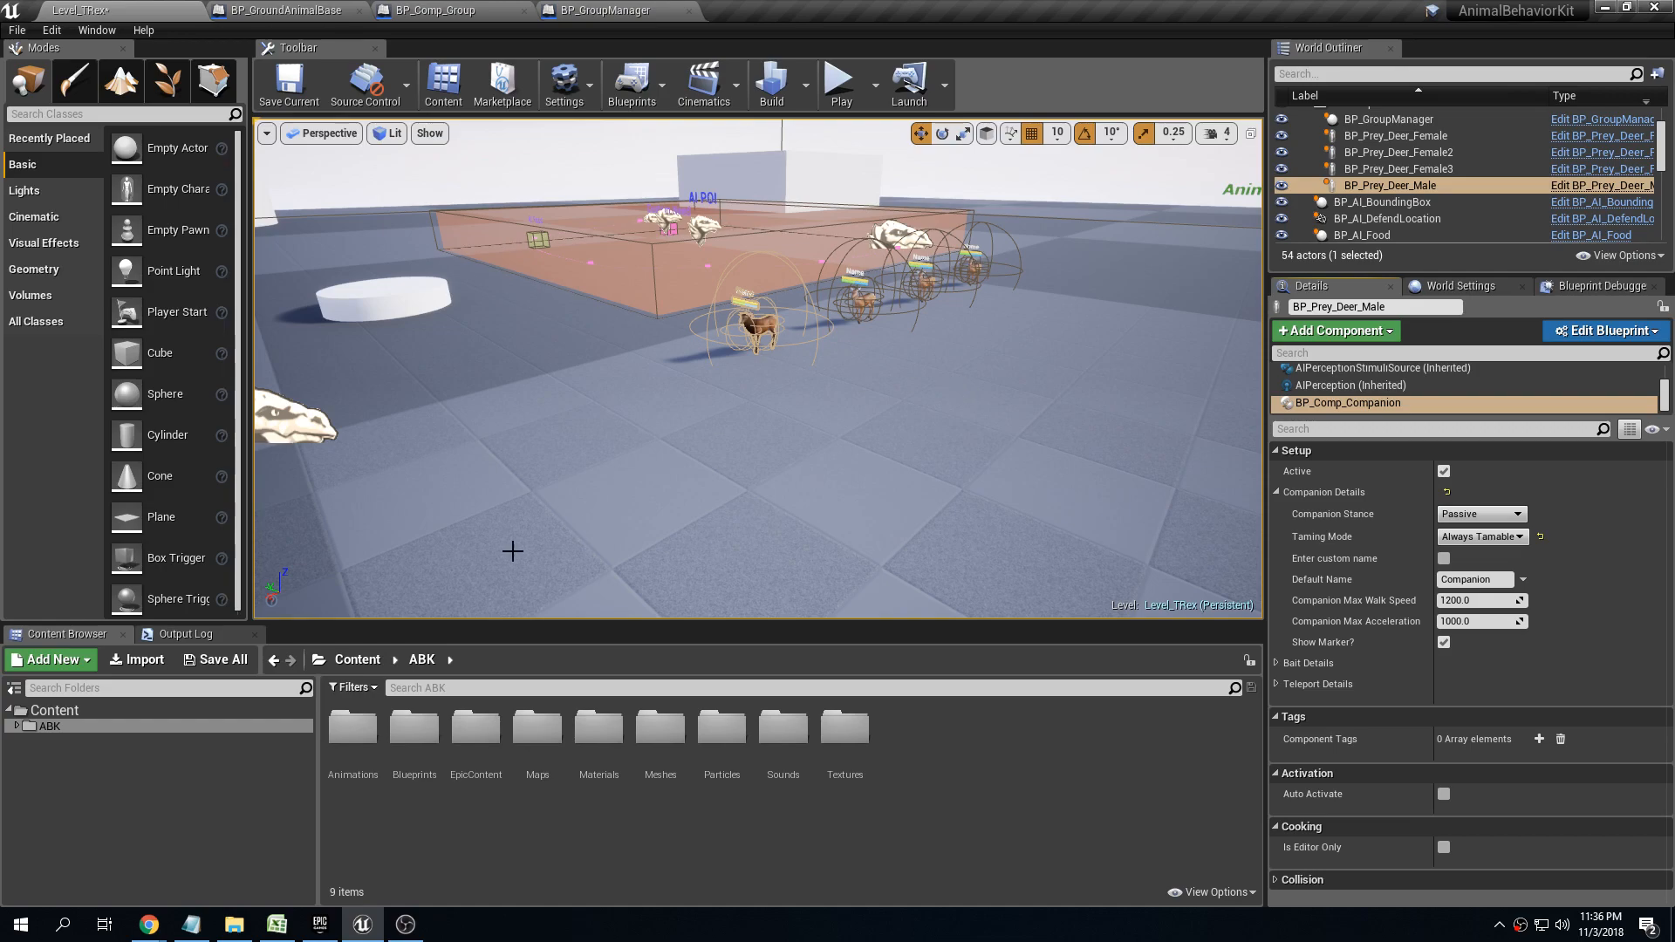
Save all modified content, including the Level_TRex map
{"action": "left_click", "coordinate": [209, 660]}
{"action": "left_click", "coordinate": [993, 622]}
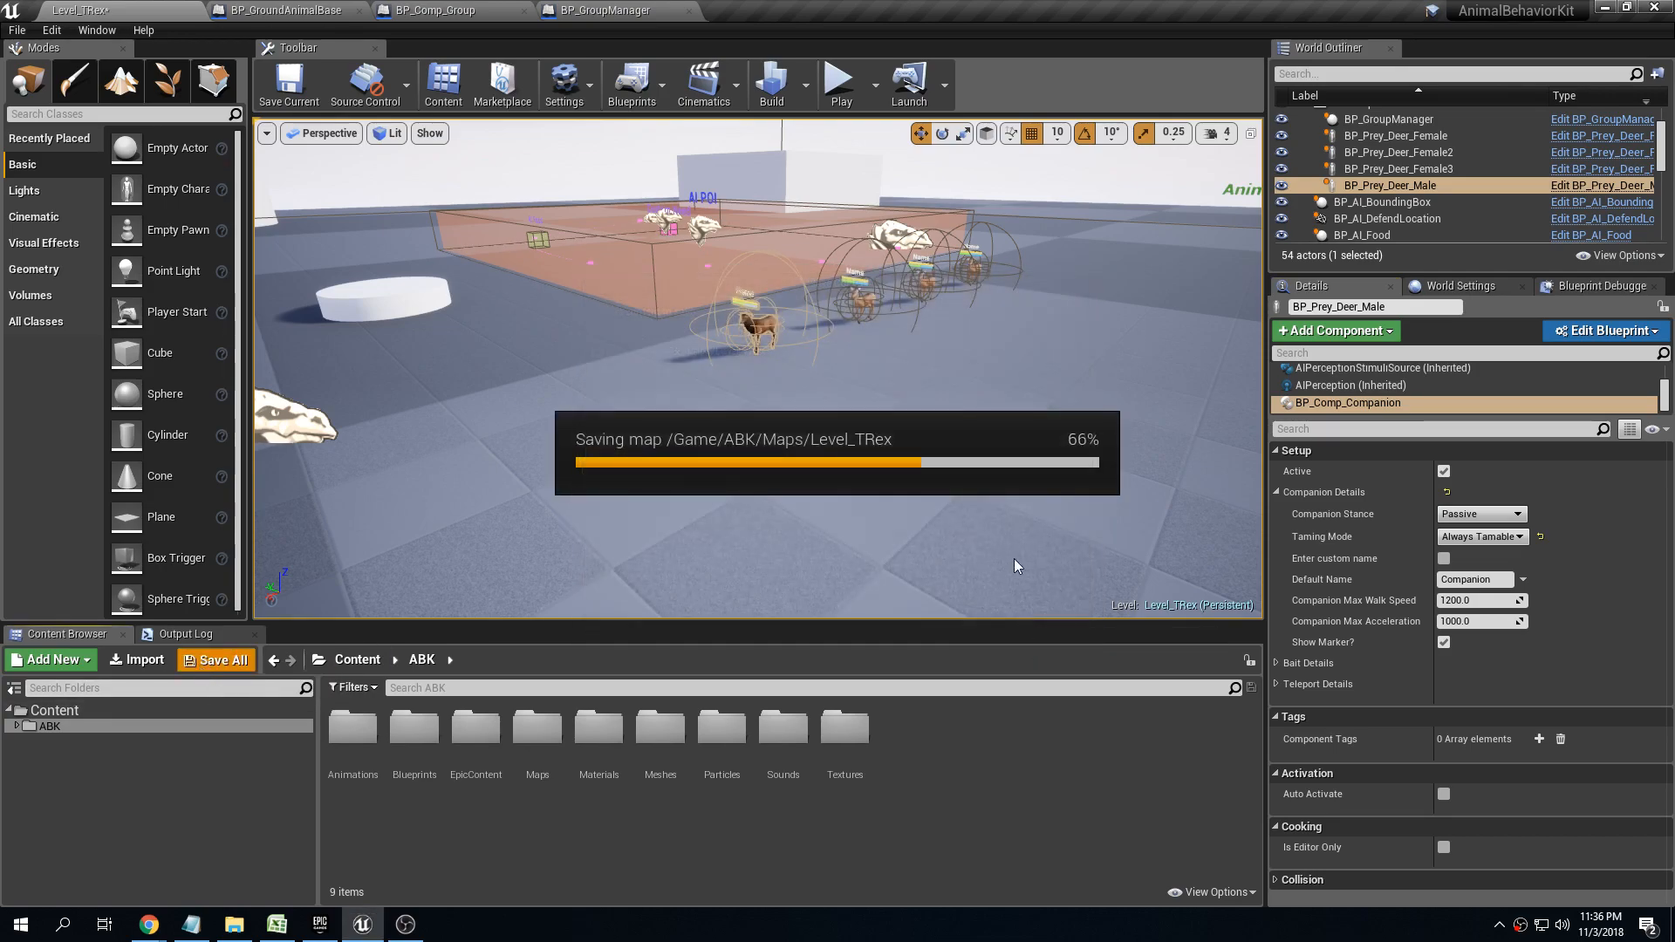
{"action": "scroll", "coordinate": [960, 382], "scroll_direction": "up", "scroll_amount": 3}
{"action": "mouse_move", "coordinate": [961, 382]}
{"action": "right_mouse_down"}
{"action": "mouse_move", "coordinate": [955, 356]}
{"action": "mouse_move", "coordinate": [1019, 361]}
{"action": "mouse_move", "coordinate": [1012, 392]}
{"action": "mouse_move", "coordinate": [968, 386]}
{"action": "right_mouse_up"}
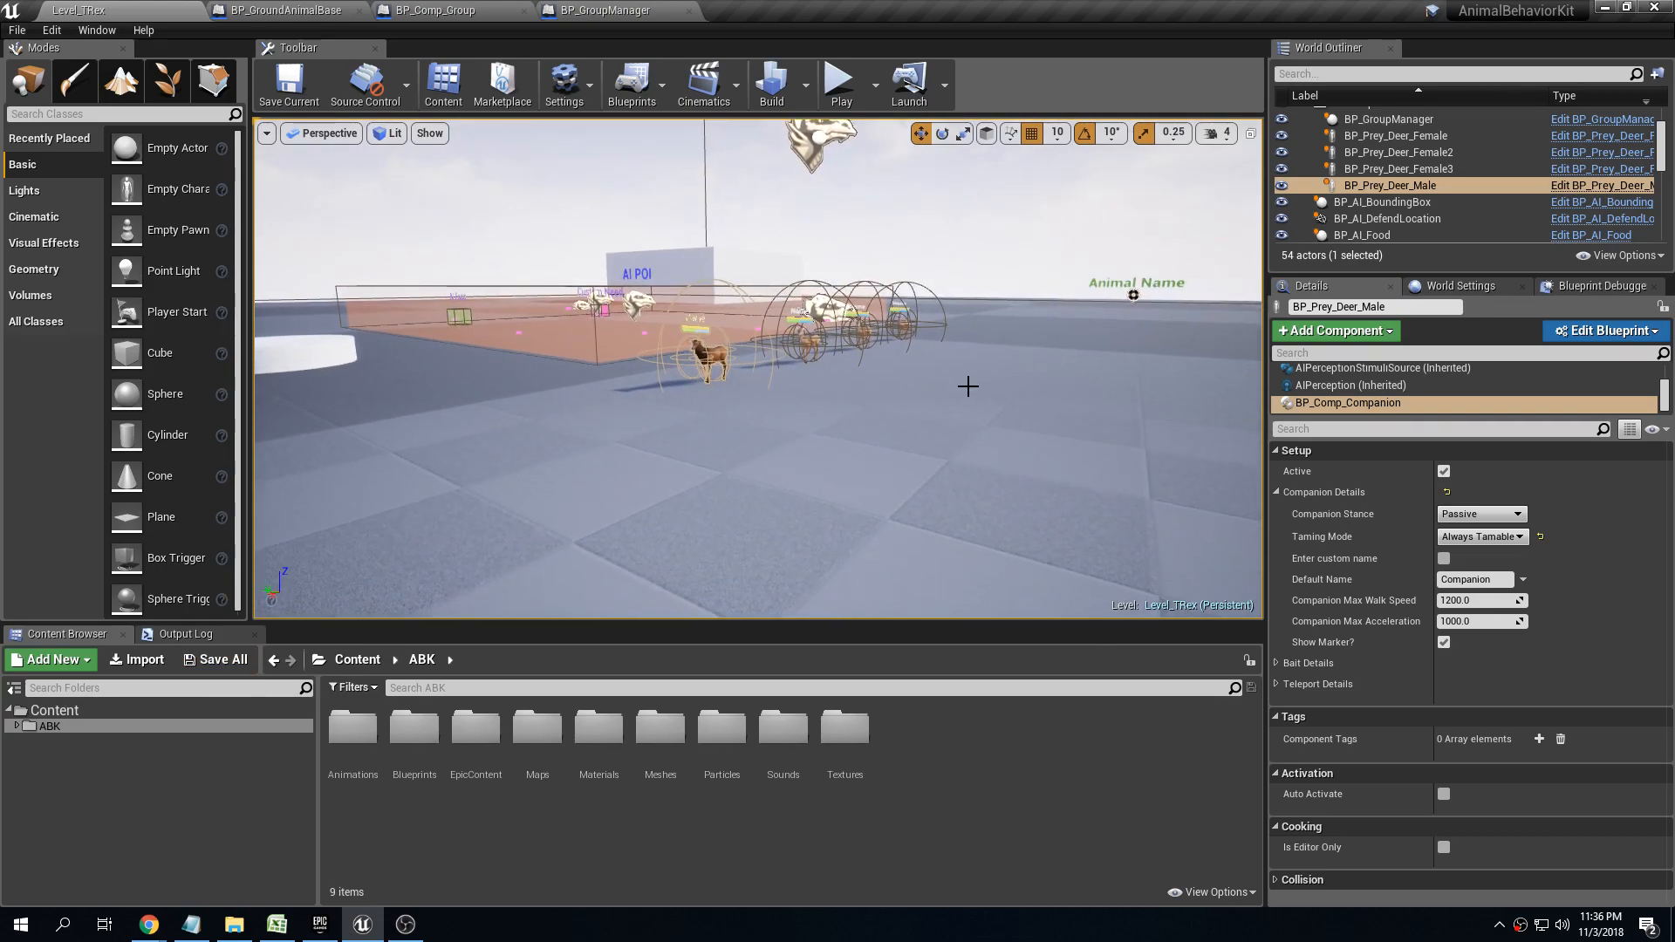